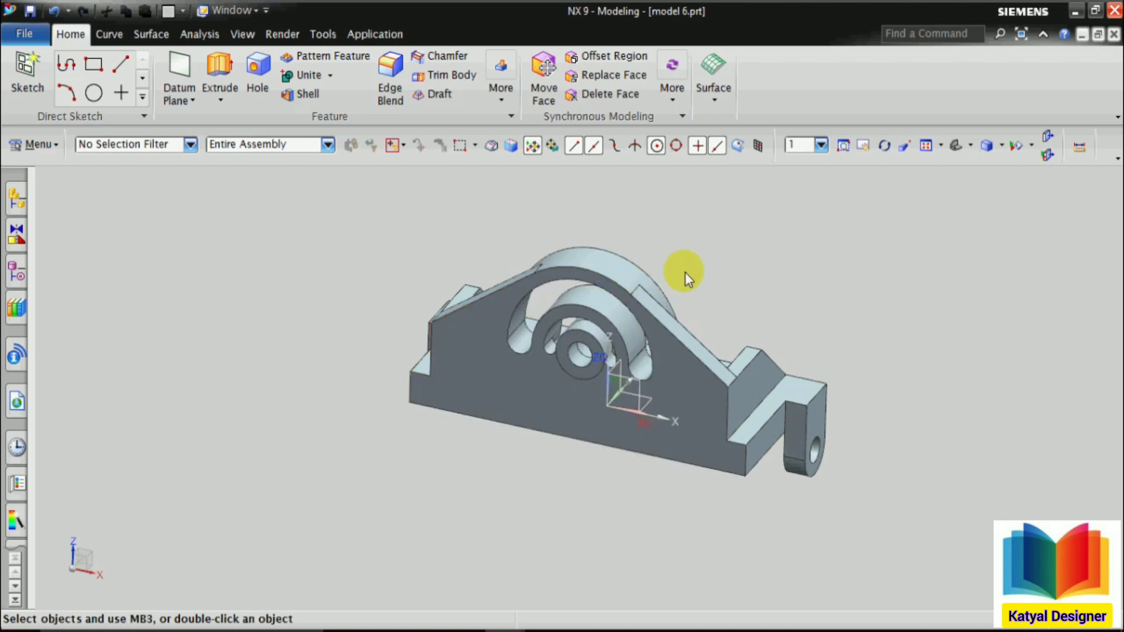
# Examine the finished bracket in model 6 from the front and back.
pyautogui.scroll(3, 604, 294)
pyautogui.scroll(3, 507, 286)
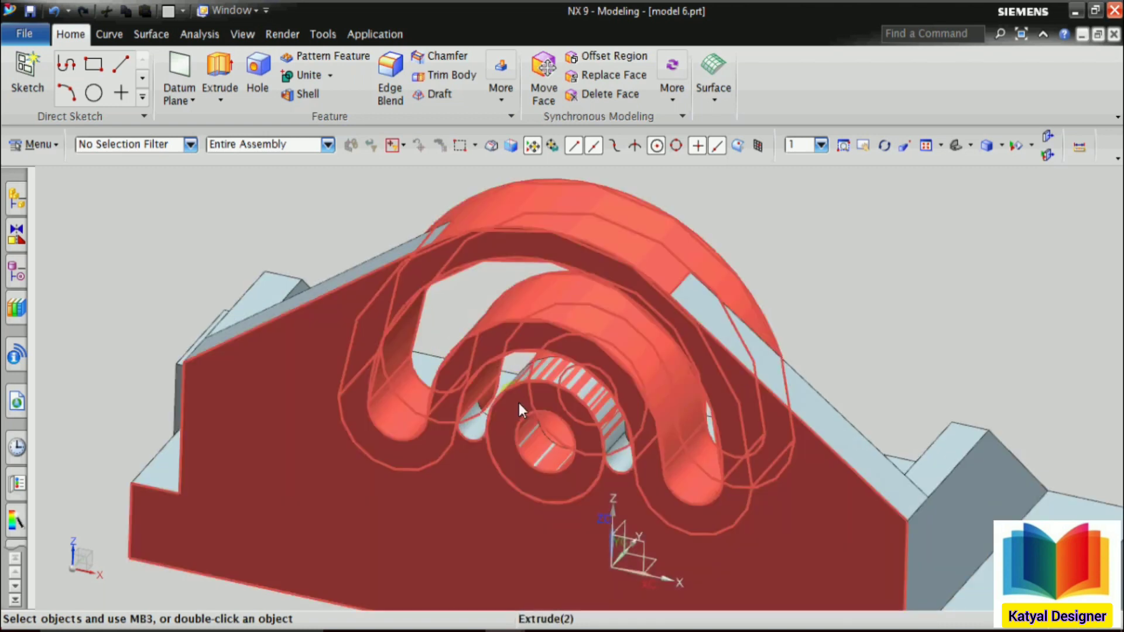
pyautogui.scroll(-3, 518, 403)
pyautogui.moveTo(640, 376); pyautogui.dragTo(689, 372, button='middle')
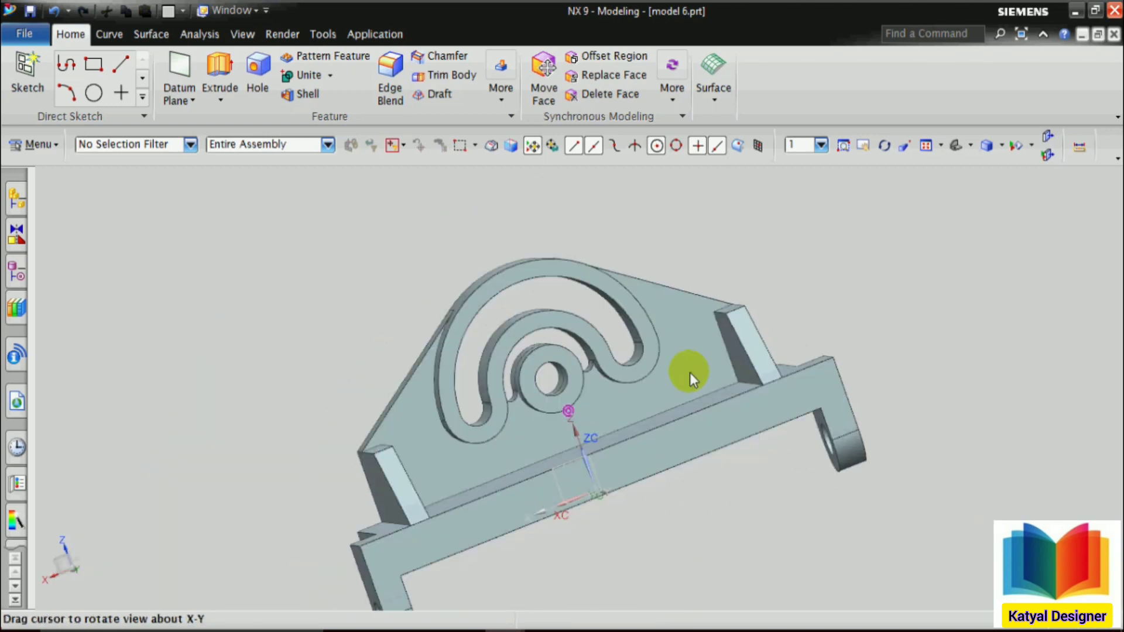
pyautogui.scroll(-3, 688, 380)
# Switch to drawing 6 and study the radii, diameters and heights dimensioned in the front view.
pyautogui.moveTo(504, 631)
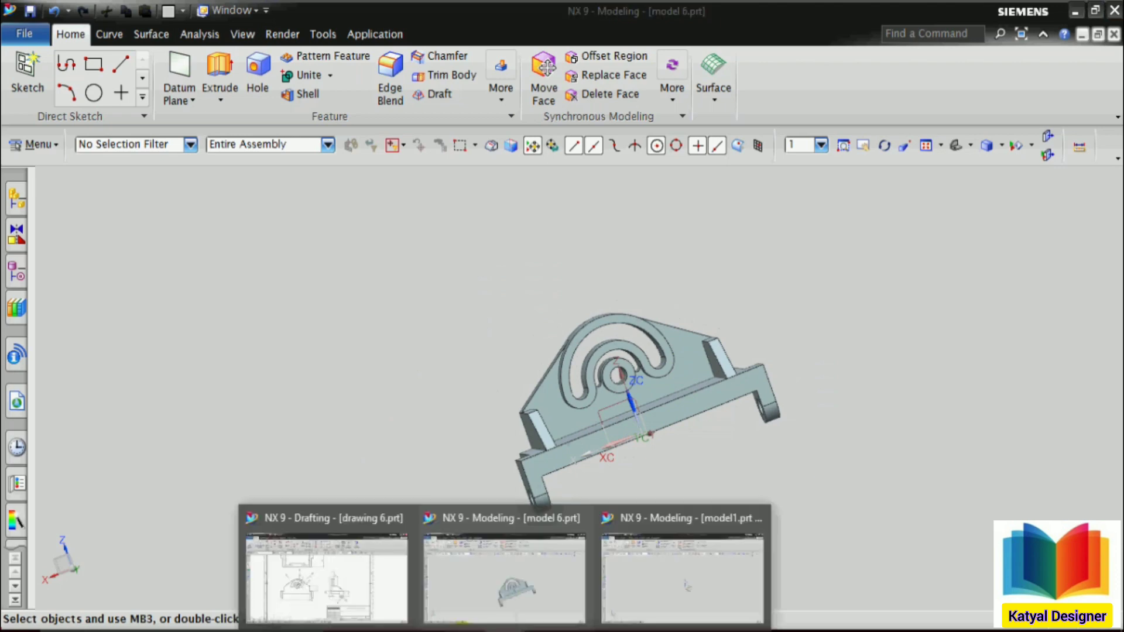
pyautogui.click(350, 584)
pyautogui.moveTo(403, 409); pyautogui.dragTo(272, 279)
pyautogui.click(272, 278)
pyautogui.scroll(5, 276, 282)
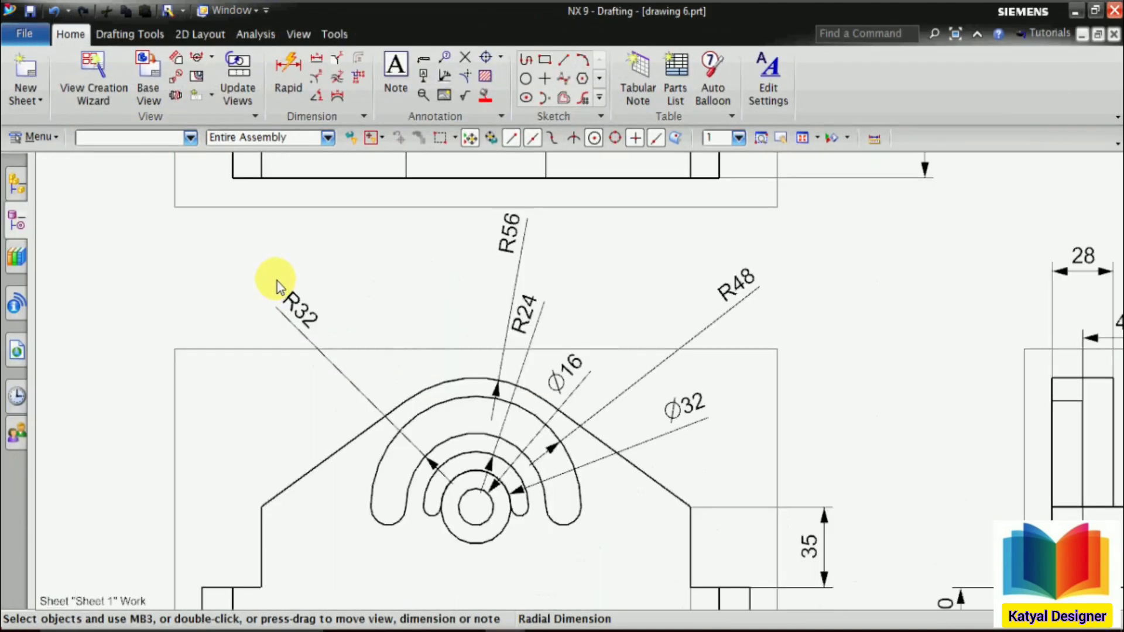
pyautogui.scroll(-4, 556, 447)
pyautogui.scroll(6, 536, 477)
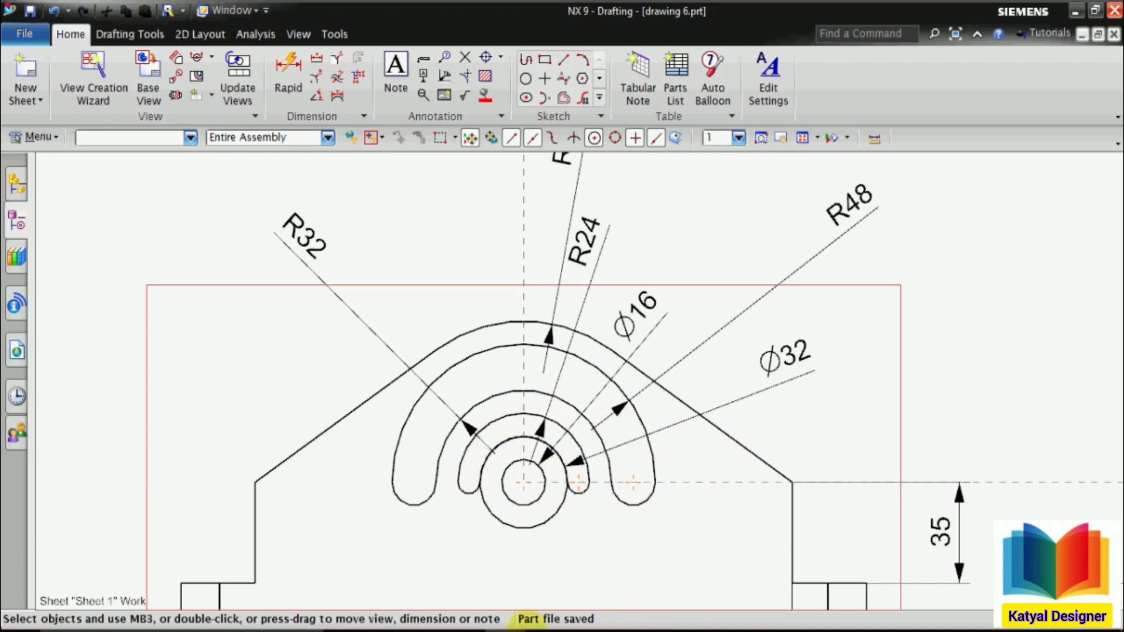
# Switch to the model1 part and start an Extrude section sketch on the horizontal XY datum plane.
pyautogui.moveTo(520, 623)
pyautogui.click(662, 576)
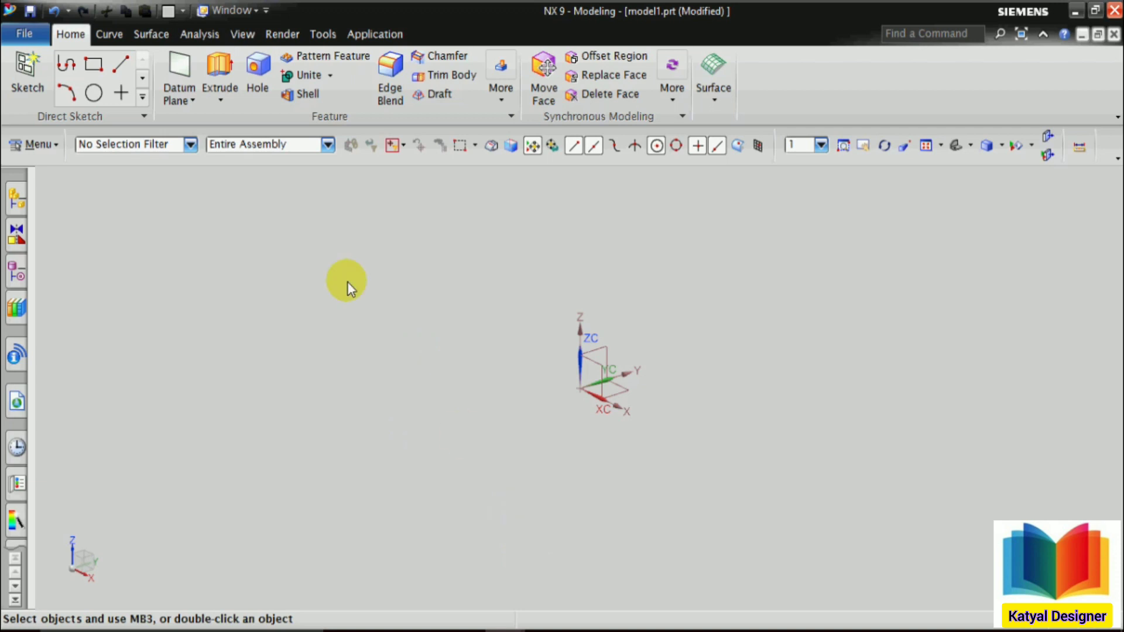
pyautogui.click(220, 100)
pyautogui.click(226, 122)
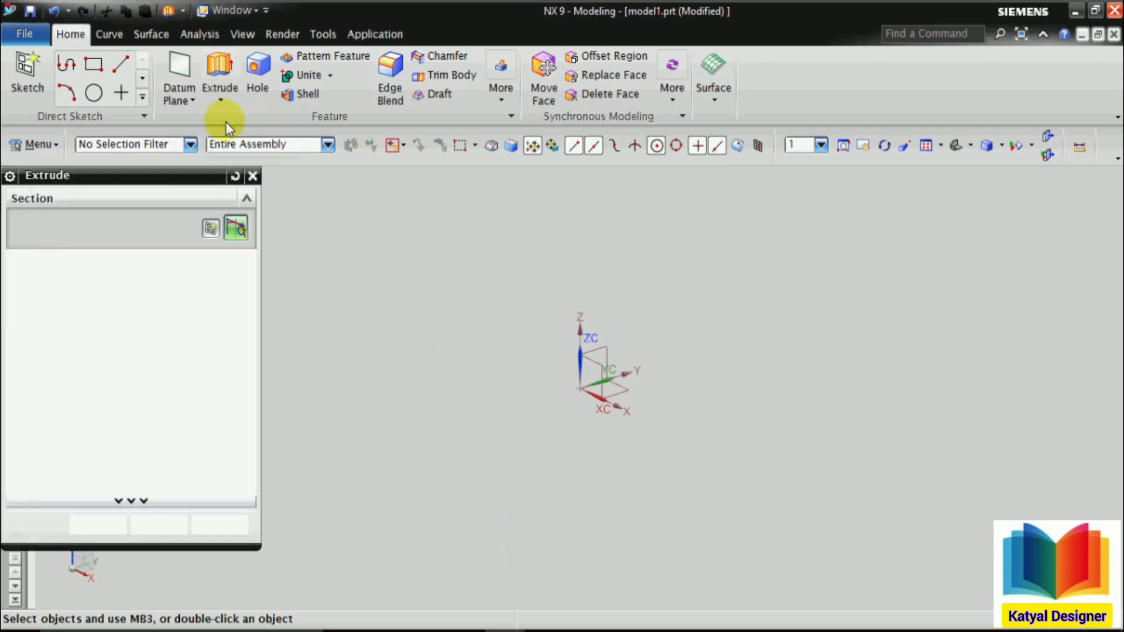
pyautogui.click(613, 392)
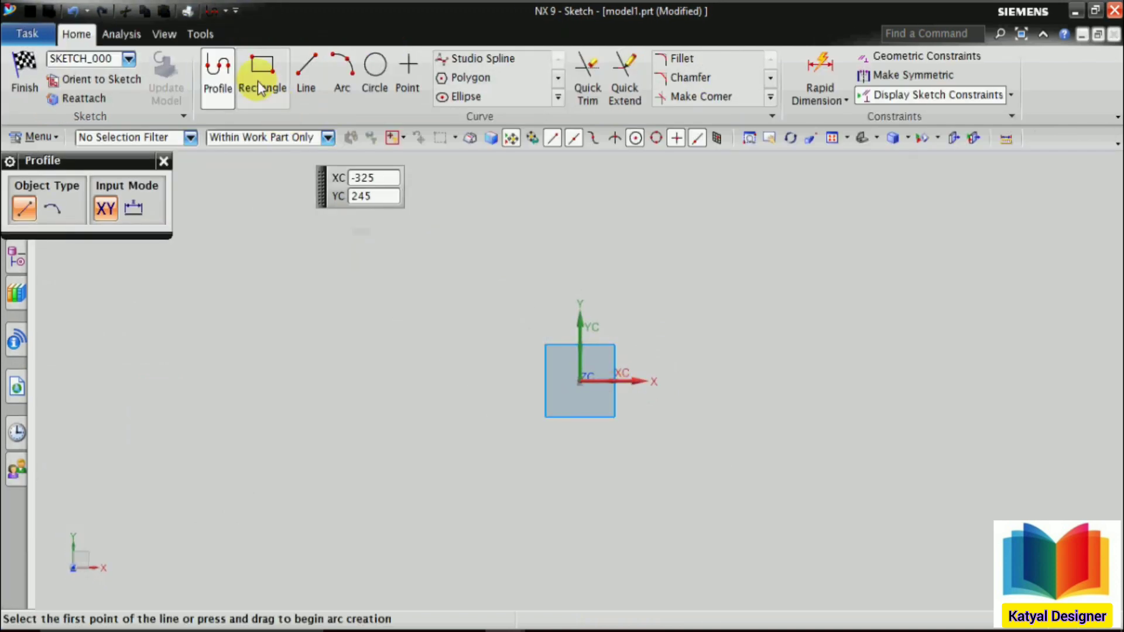
# Sketch a centre-based rectangle at the origin with width 222 mm, height 96 mm and angle 0.
pyautogui.click(258, 86)
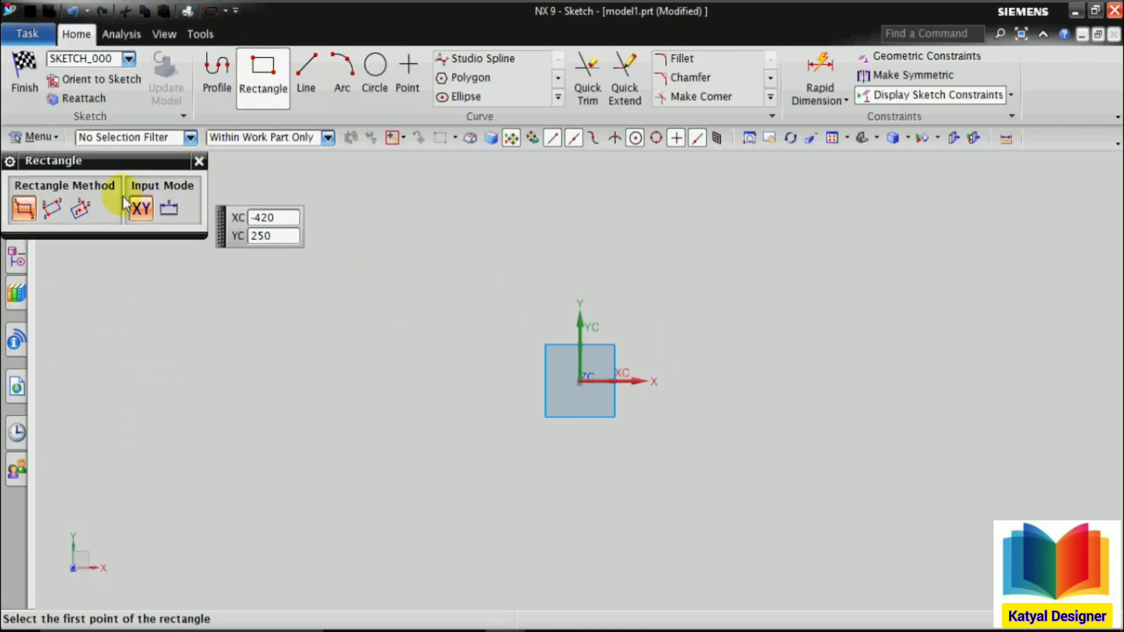
pyautogui.click(80, 208)
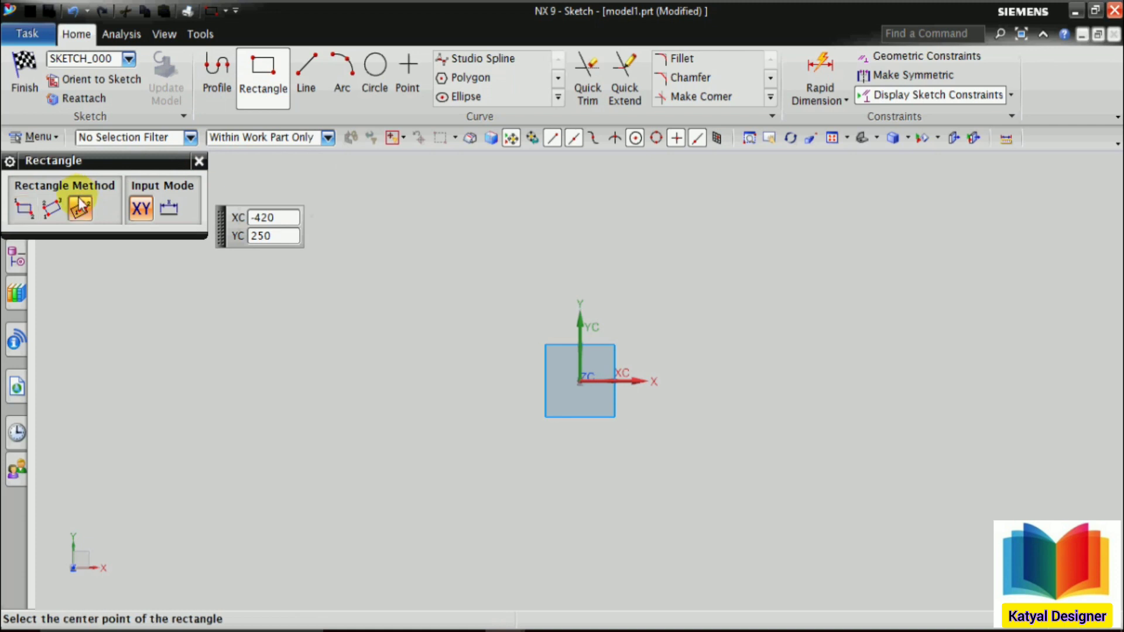
pyautogui.click(581, 379)
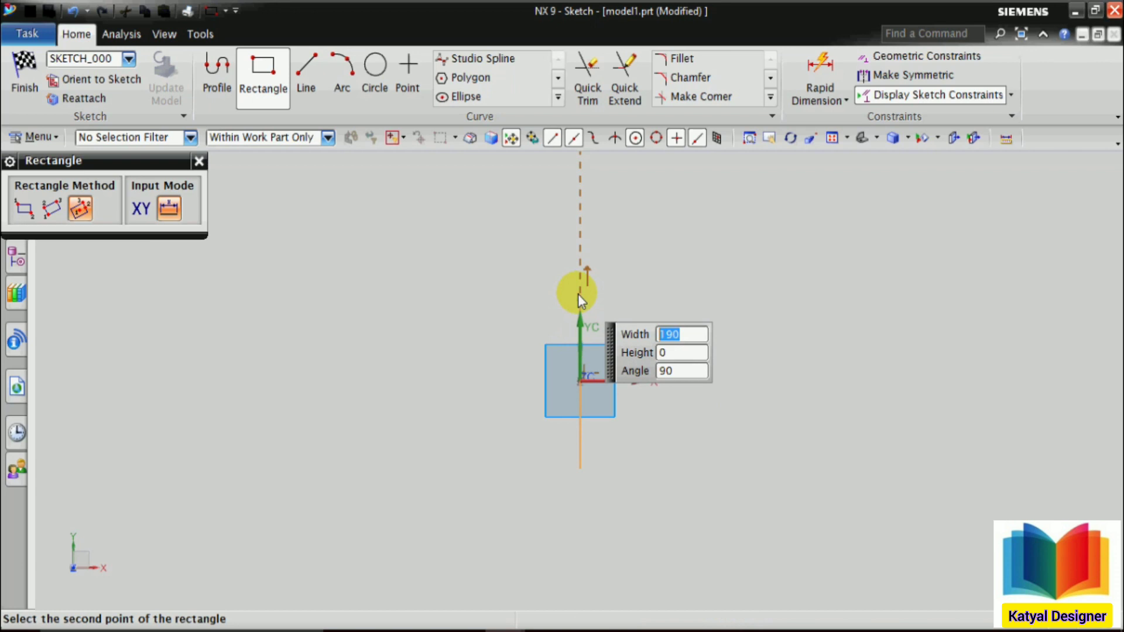
pyautogui.write('222')
pyautogui.press('Tab')
pyautogui.write('96')
pyautogui.press('Tab')
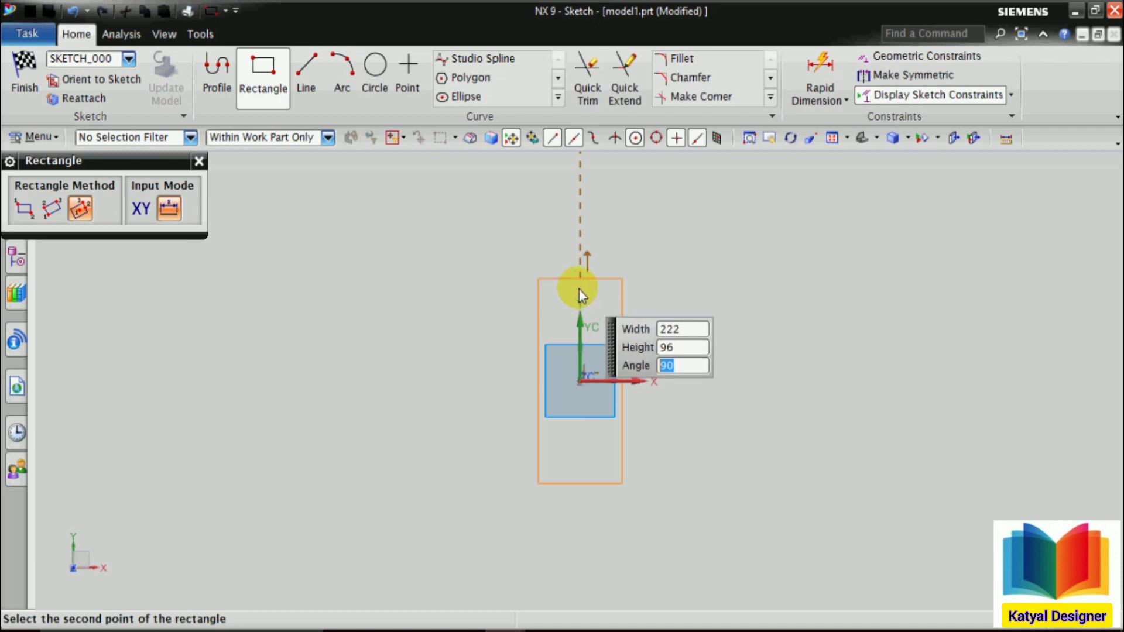
pyautogui.write('0')
pyautogui.press('Return')
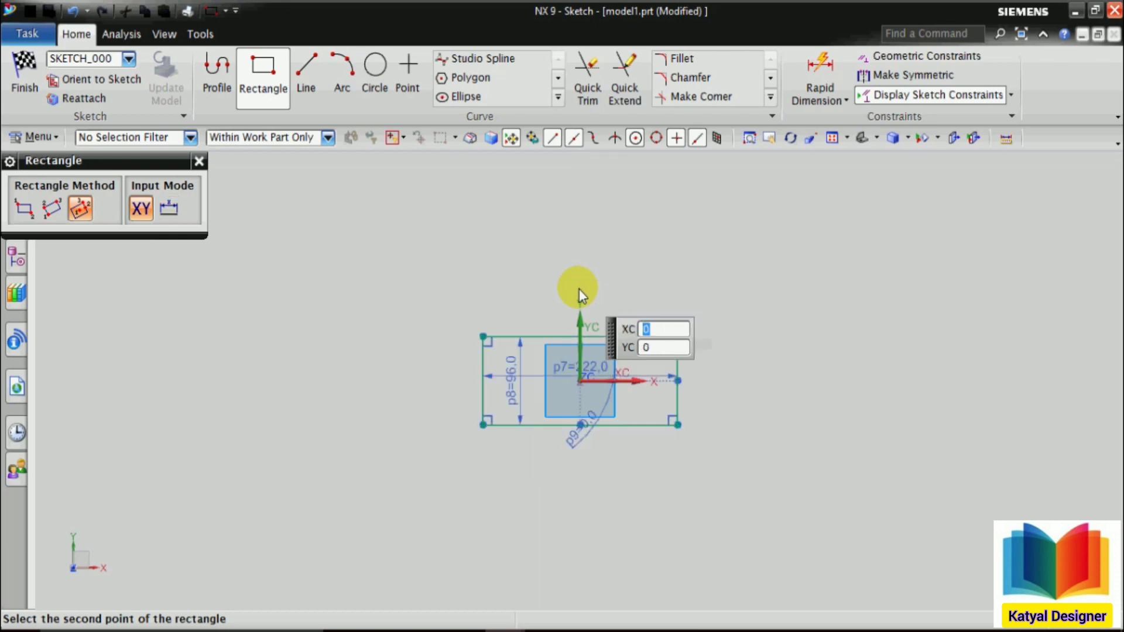
pyautogui.click(613, 275)
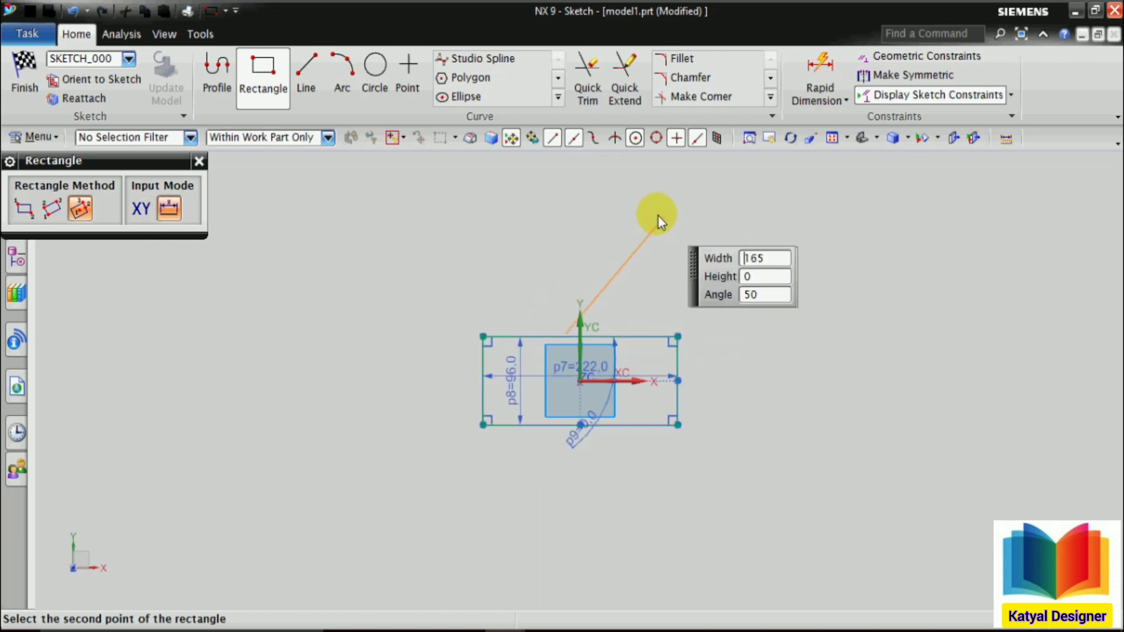
pyautogui.press('Escape')
pyautogui.press('Escape')
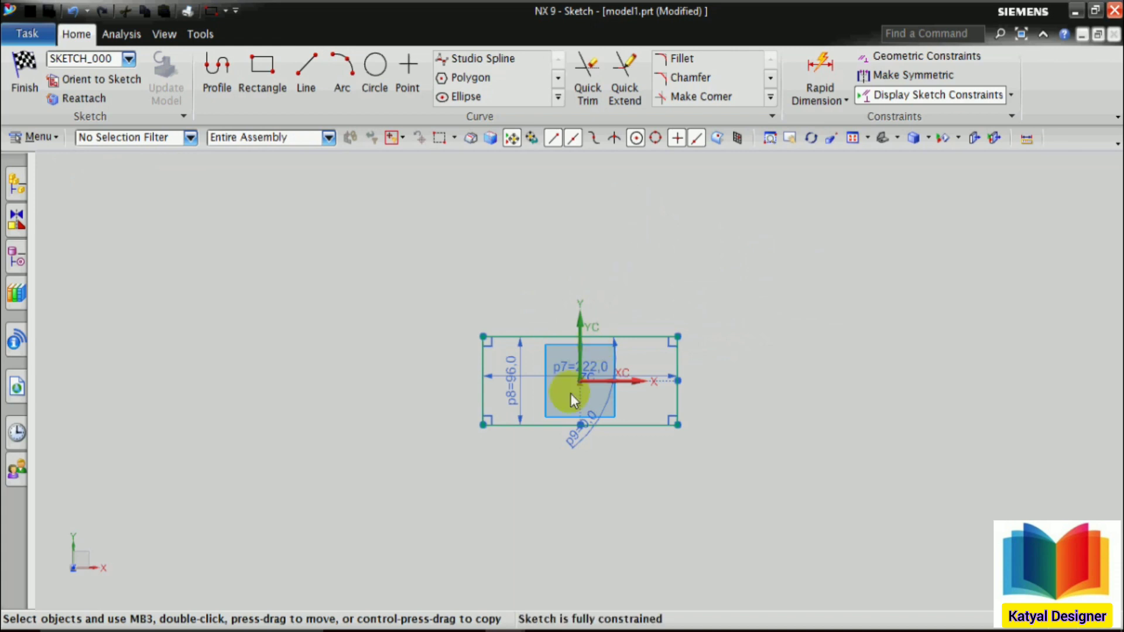
# Finish the sketch and extrude the rectangle from 0 to 20 mm to form the base plate.
pyautogui.scroll(4, 570, 398)
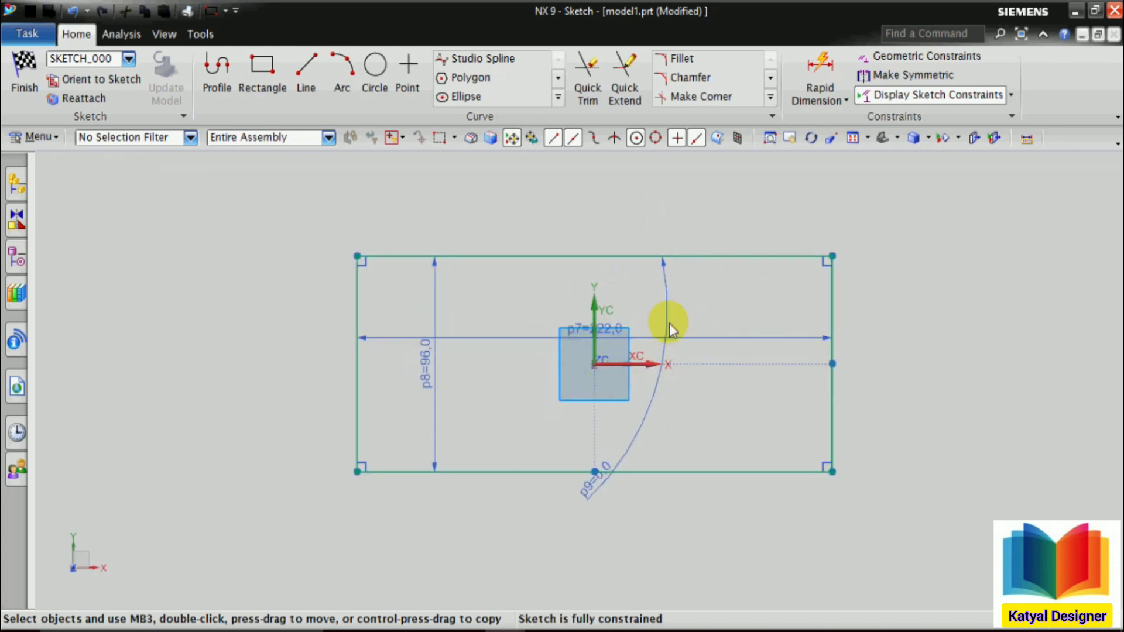
pyautogui.click(25, 79)
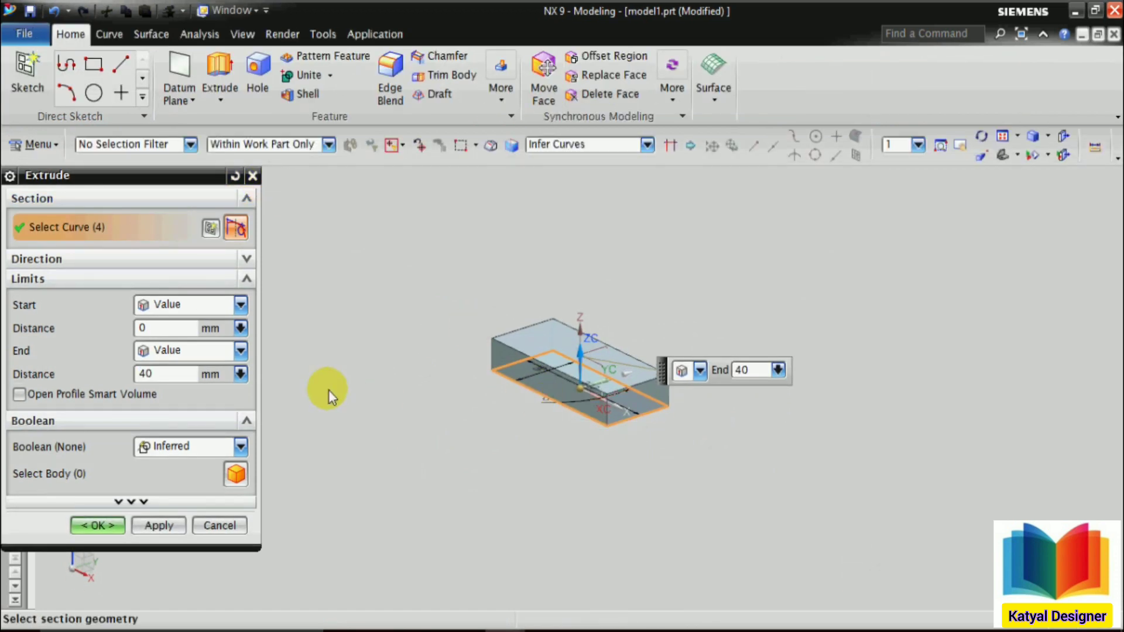
pyautogui.write('20')
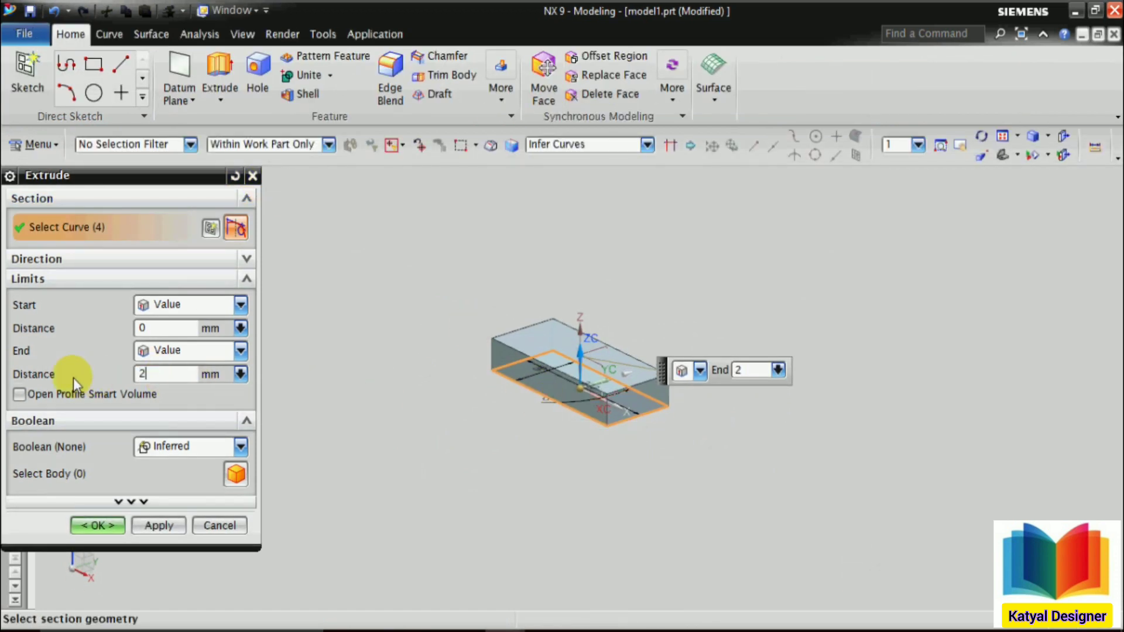
pyautogui.press('Return')
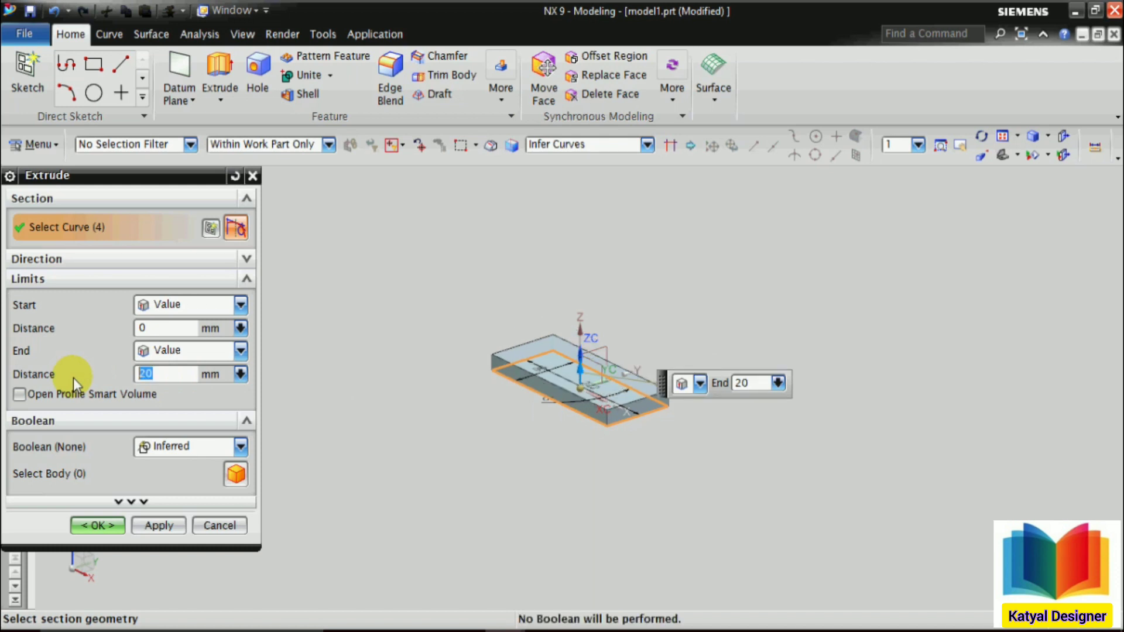
pyautogui.click(98, 525)
# Switch to model 6 and examine the upright plate, ribs and lugs from several directions.
pyautogui.moveTo(430, 451); pyautogui.dragTo(400, 473, button='middle')
pyautogui.moveTo(506, 629)
pyautogui.click(468, 581)
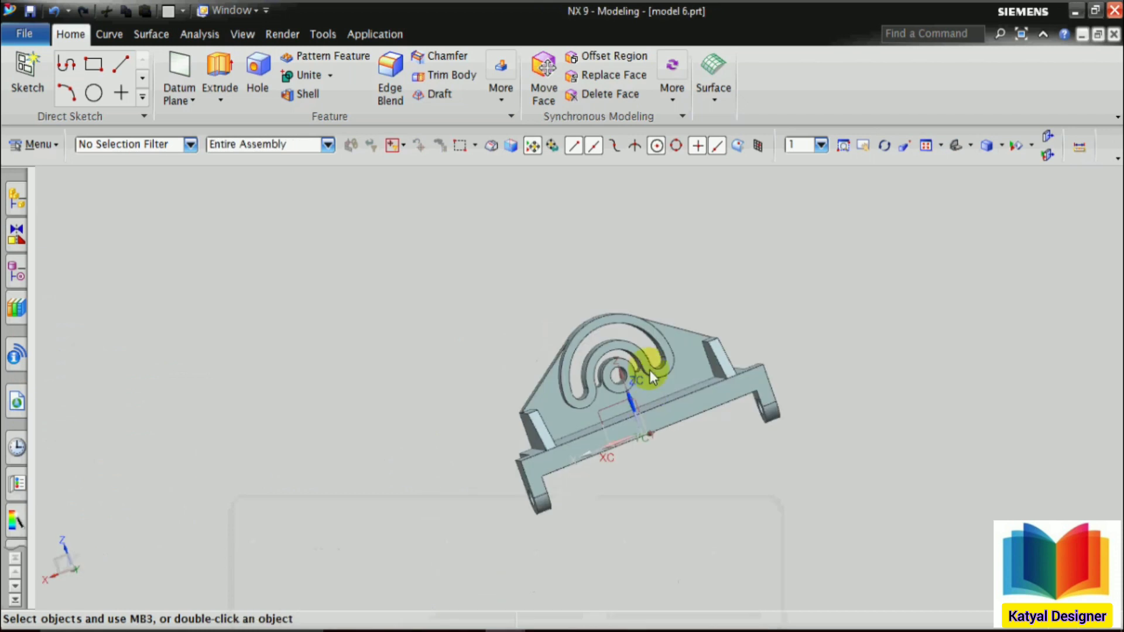
pyautogui.moveTo(740, 532); pyautogui.dragTo(816, 544, button='middle')
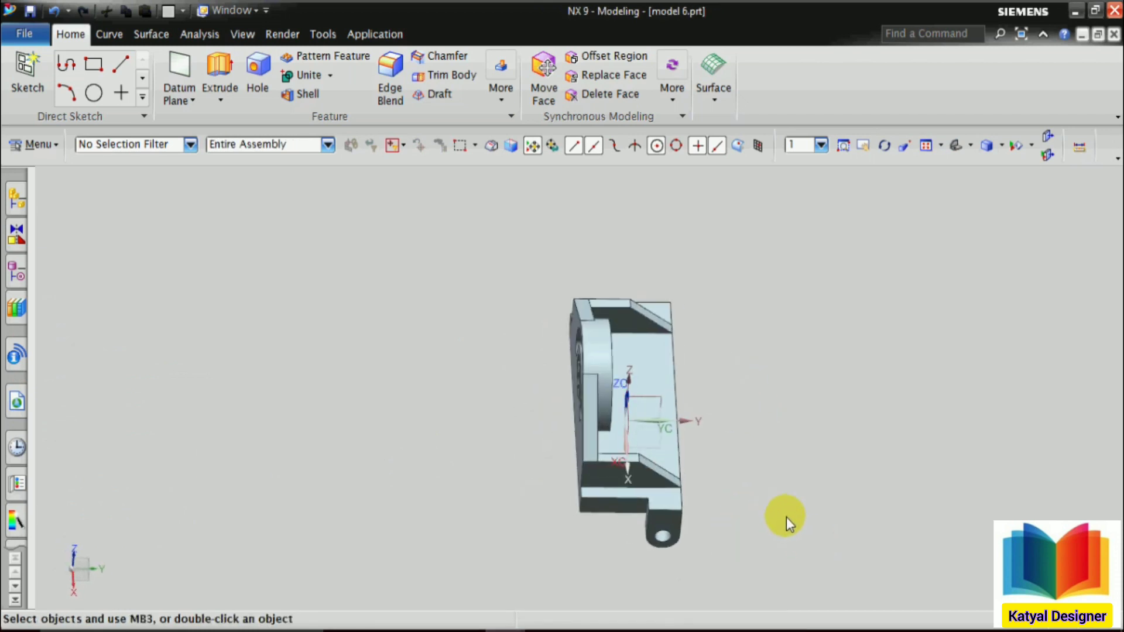
pyautogui.scroll(-3, 751, 451)
pyautogui.scroll(3, 800, 428)
pyautogui.moveTo(800, 429); pyautogui.dragTo(651, 290, button='middle')
pyautogui.moveTo(536, 259); pyautogui.dragTo(538, 262, button='middle')
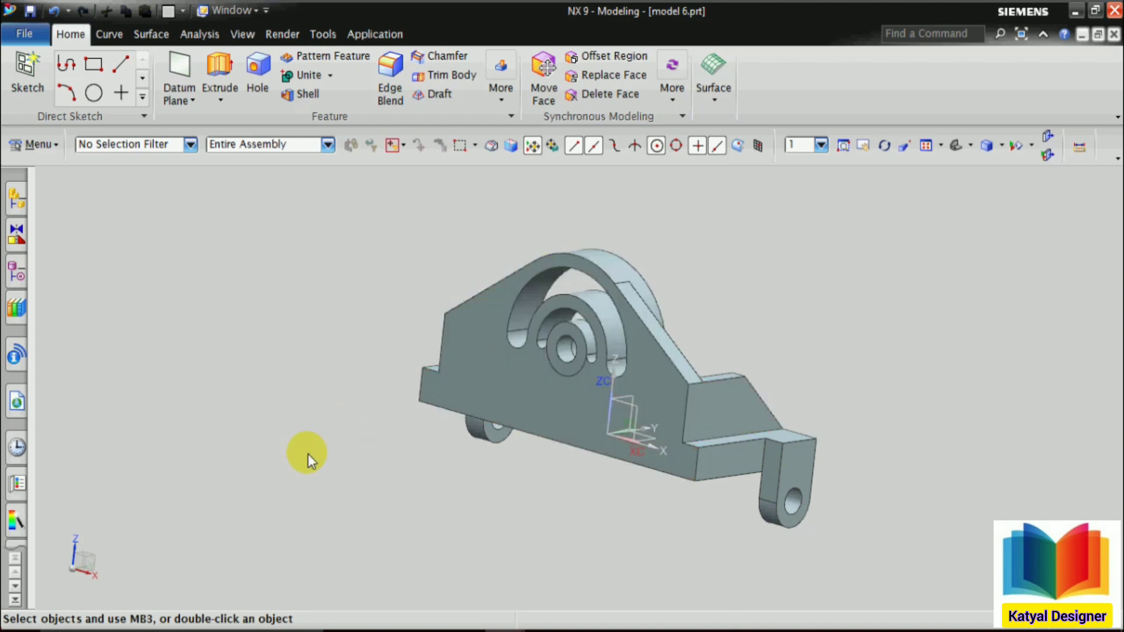
pyautogui.moveTo(299, 405); pyautogui.dragTo(202, 421, button='middle')
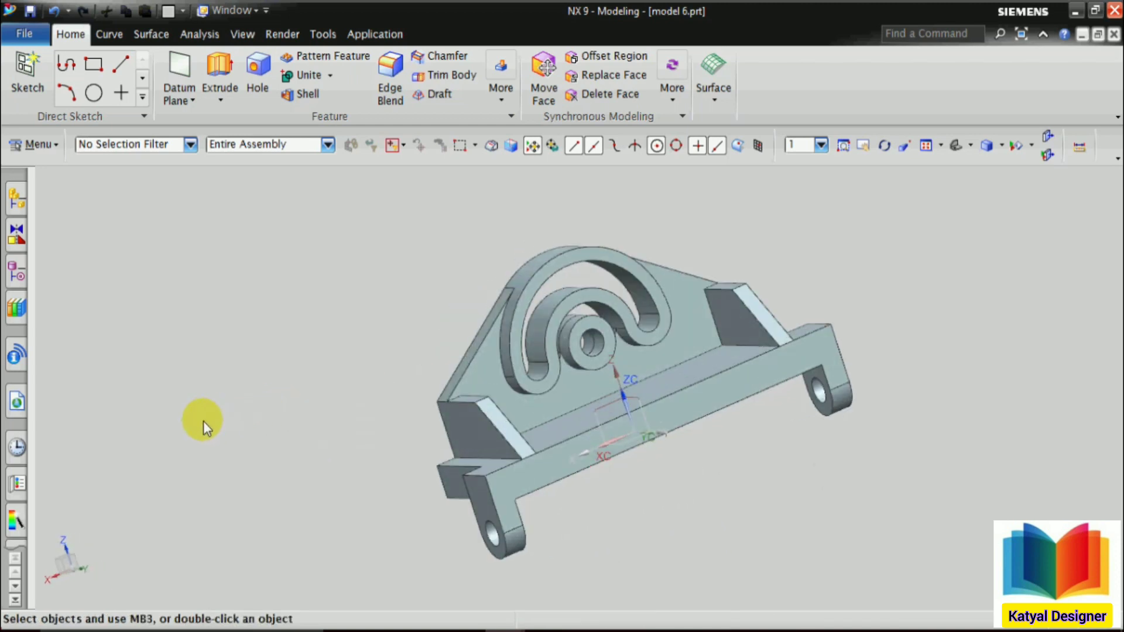
pyautogui.moveTo(527, 627)
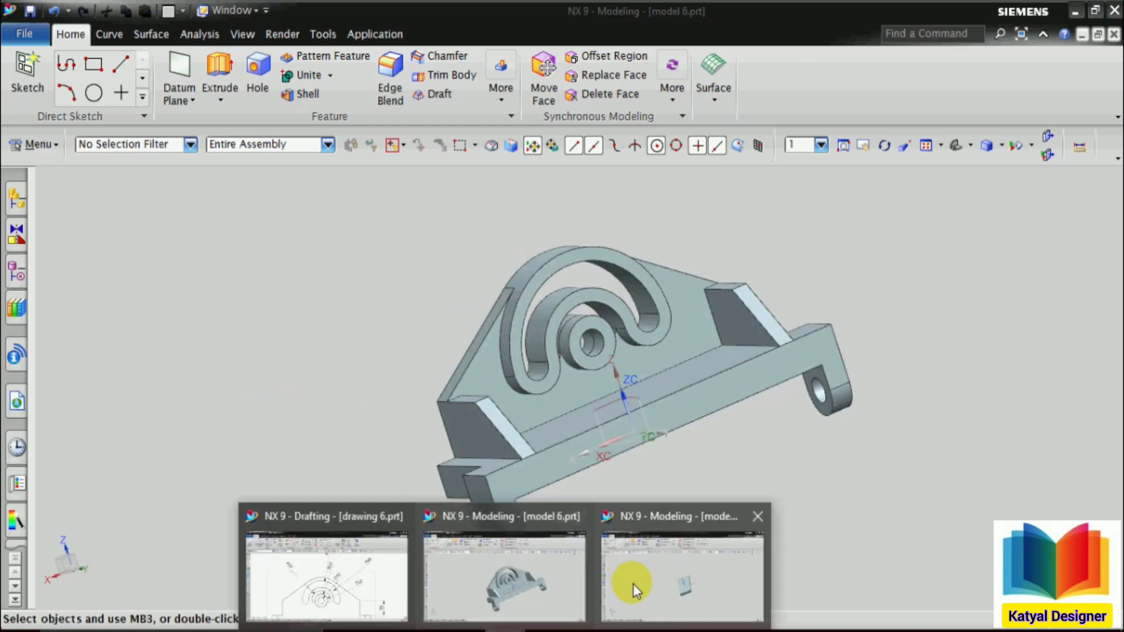
# Return to the model1 part and start an Extrude section sketch on the base plate's front long side face.
pyautogui.click(644, 580)
pyautogui.moveTo(626, 524); pyautogui.dragTo(588, 559, button='middle')
pyautogui.click(220, 94)
pyautogui.click(228, 117)
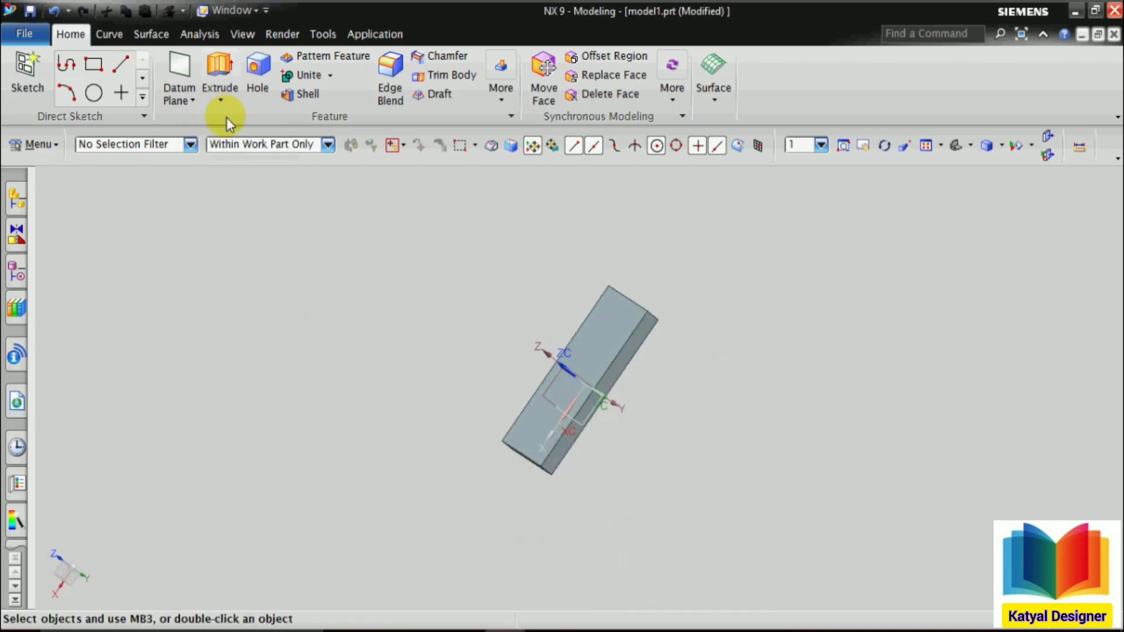
pyautogui.moveTo(455, 327); pyautogui.dragTo(542, 377, button='middle')
pyautogui.click(543, 374)
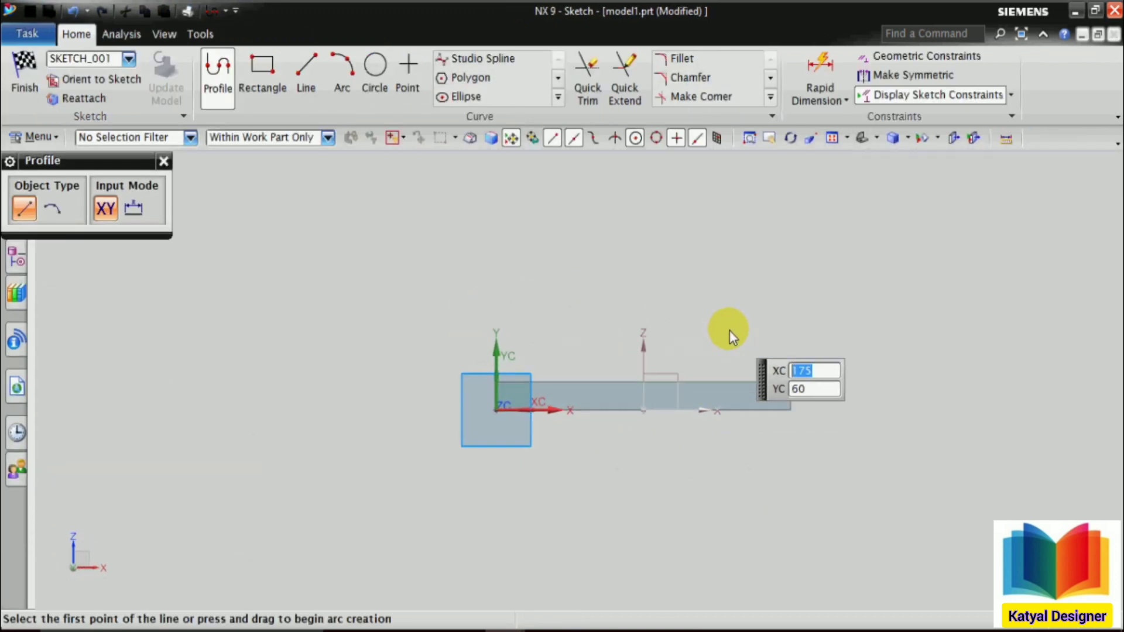
pyautogui.scroll(2, 693, 511)
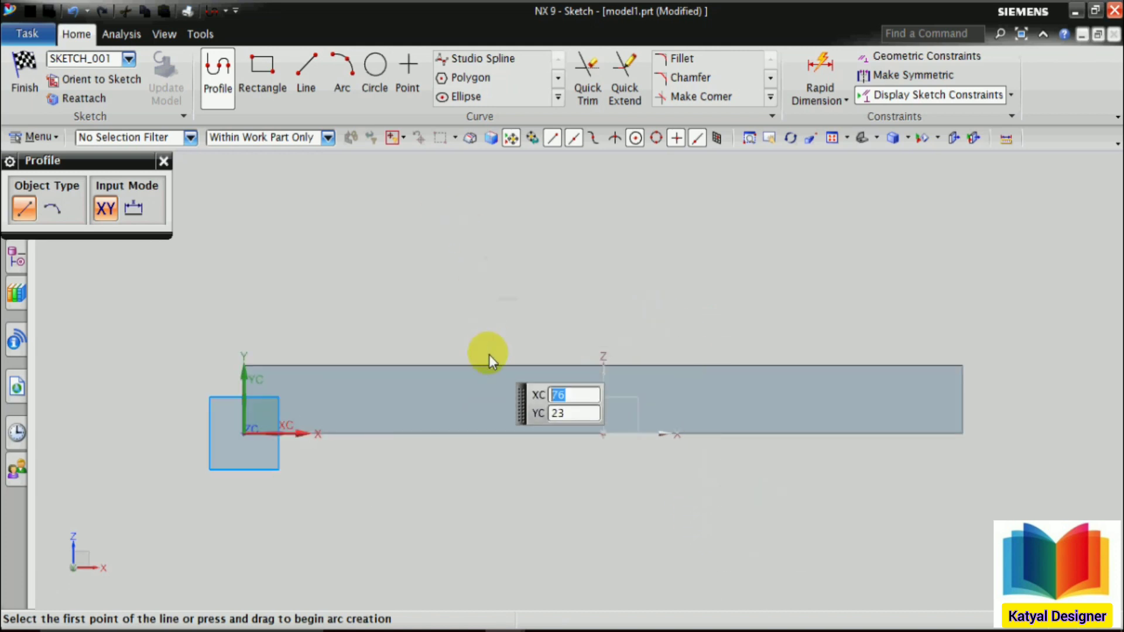
# Leave the Line tool, check the upright plate's front-view dimensions in drawing 6, and return to the model1 sketch.
pyautogui.click(305, 69)
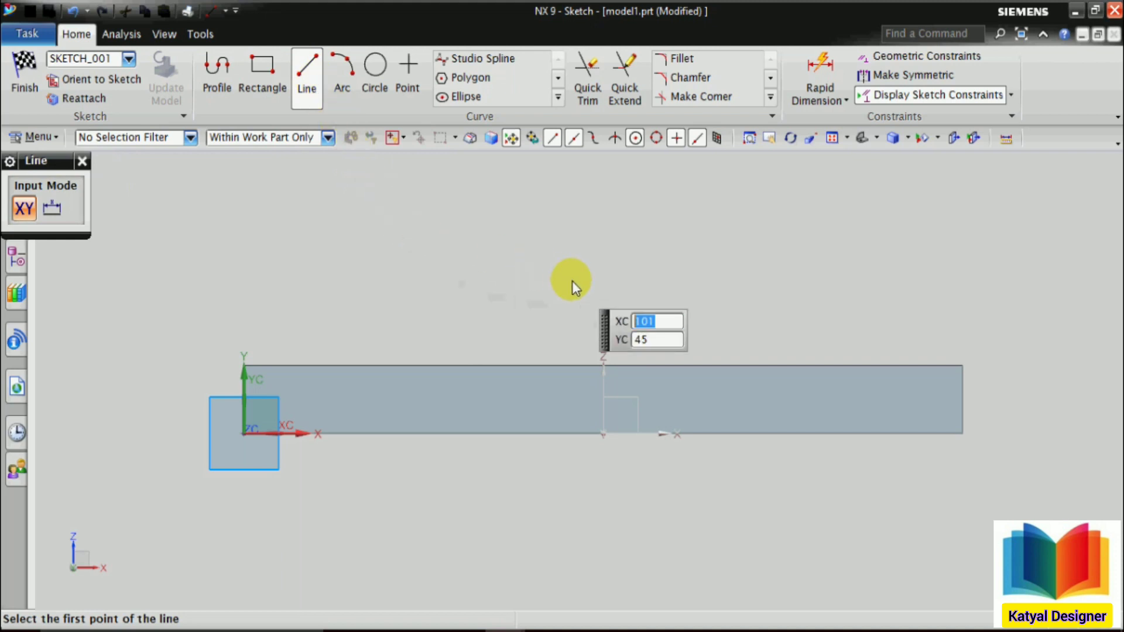
pyautogui.press('Escape')
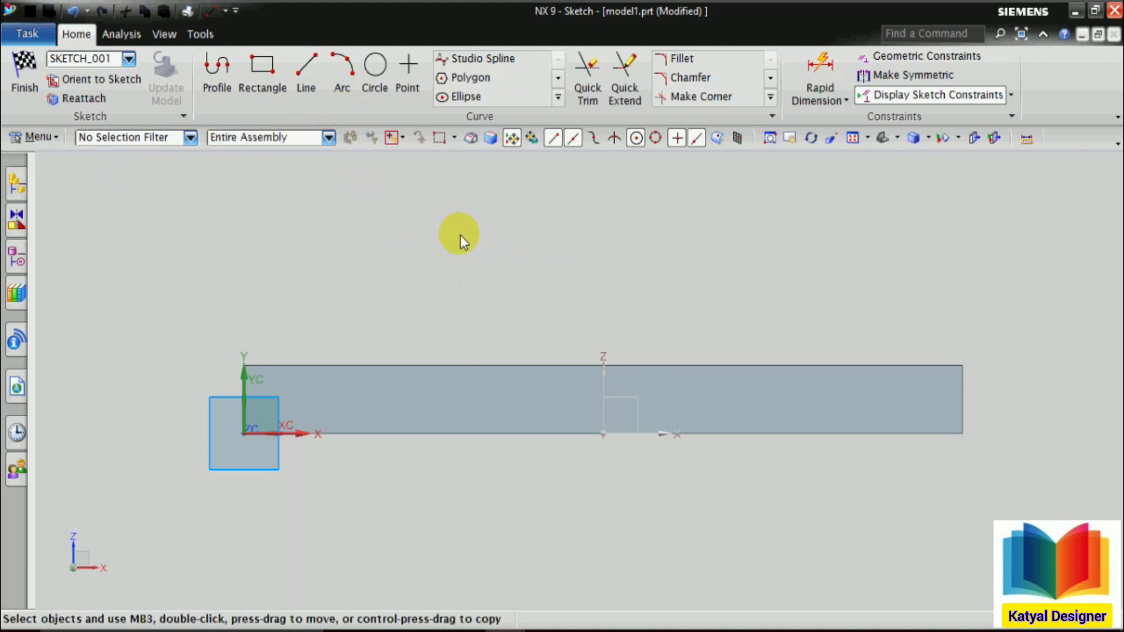
pyautogui.moveTo(428, 629)
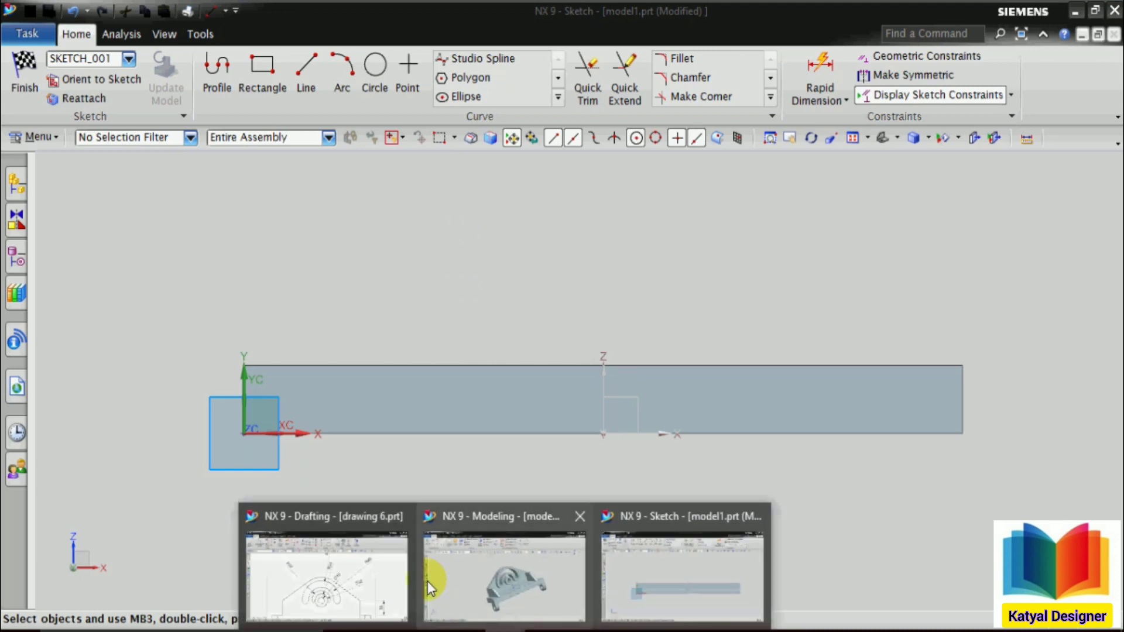
pyautogui.click(326, 576)
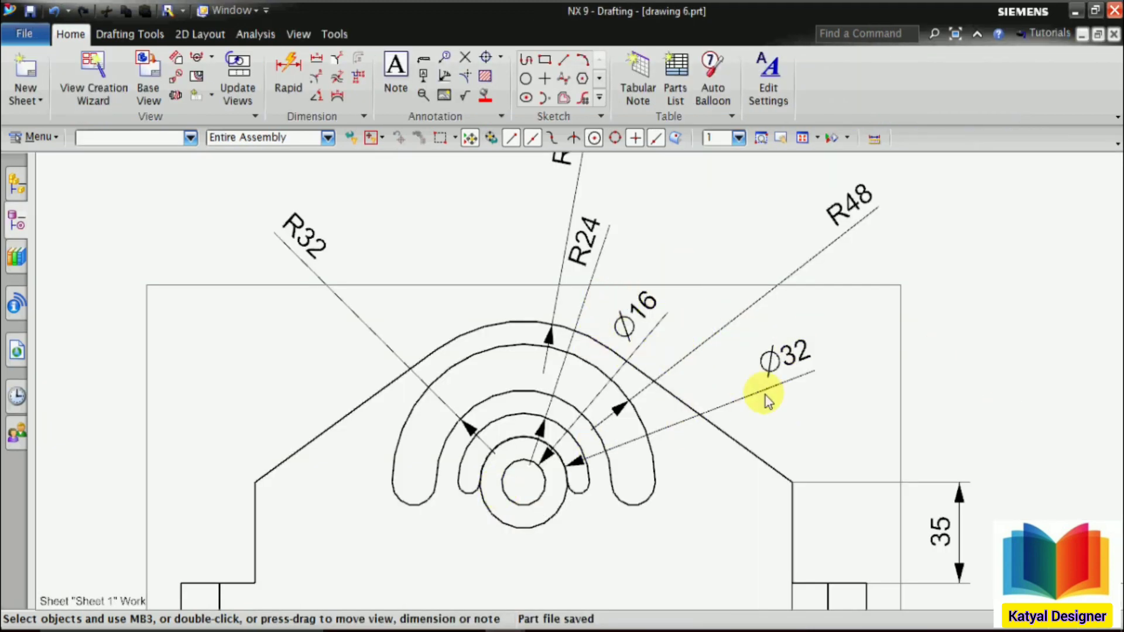
pyautogui.scroll(-2, 487, 384)
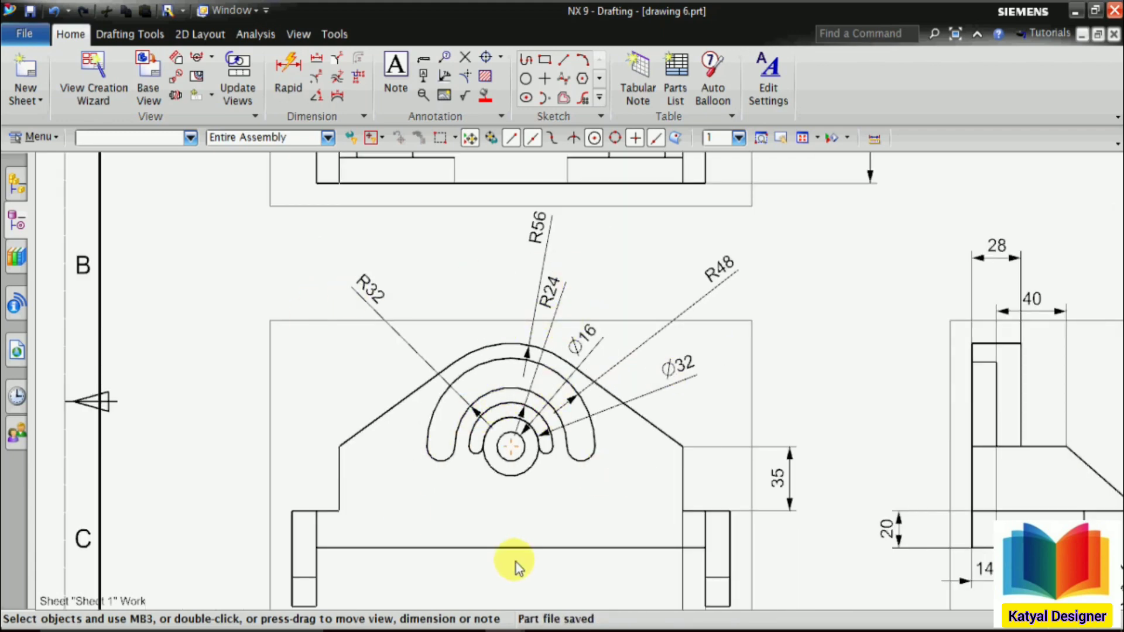
pyautogui.click(686, 592)
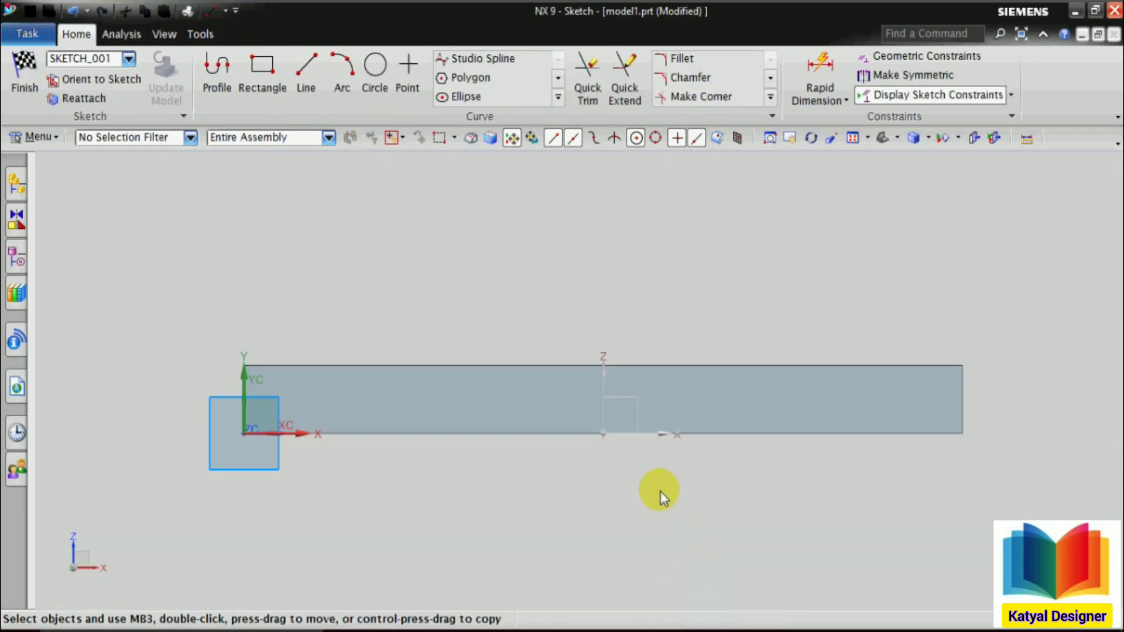
pyautogui.scroll(-2, 609, 430)
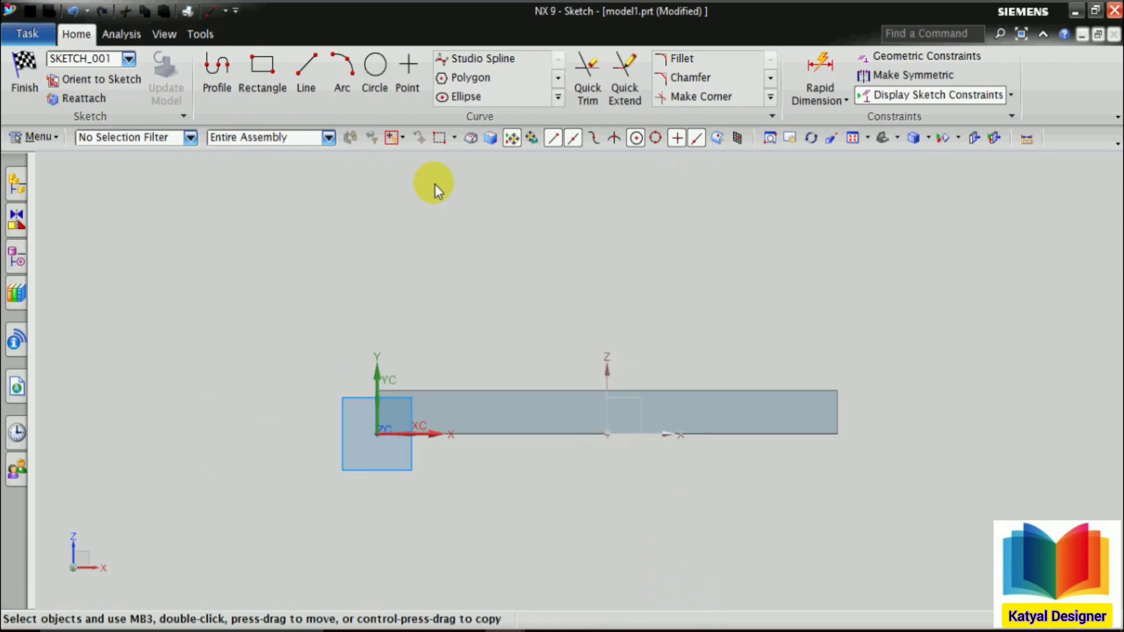
# Draw concentric 16 mm and 32 mm diameter circles on the base plate's vertical centre axis, about 92 mm above its bottom edge.
pyautogui.click(375, 85)
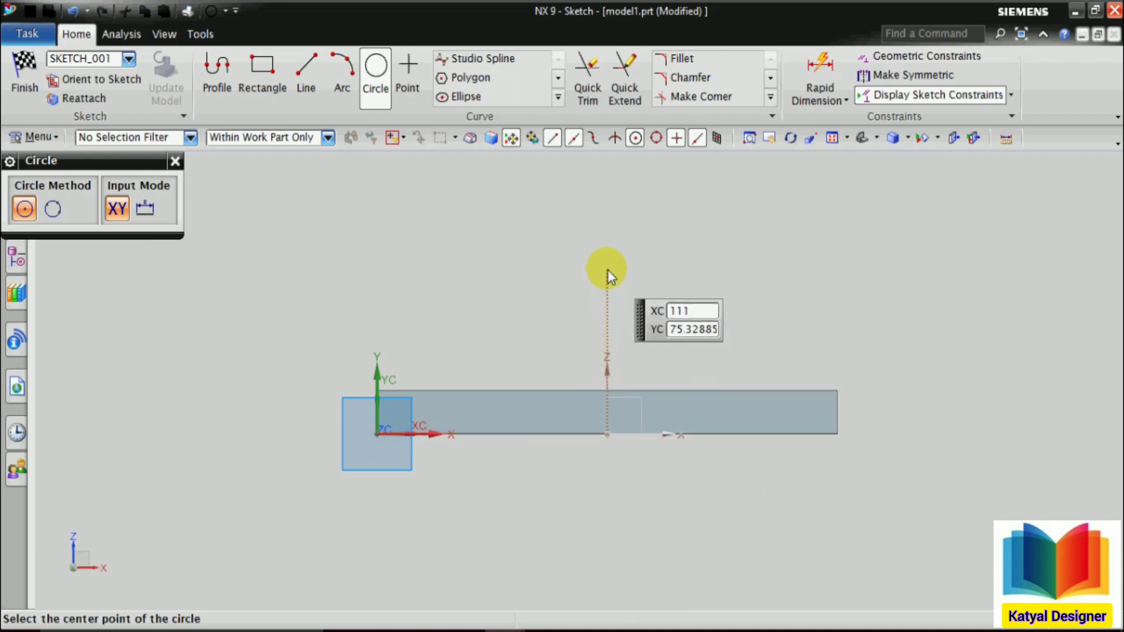
pyautogui.scroll(1, 607, 234)
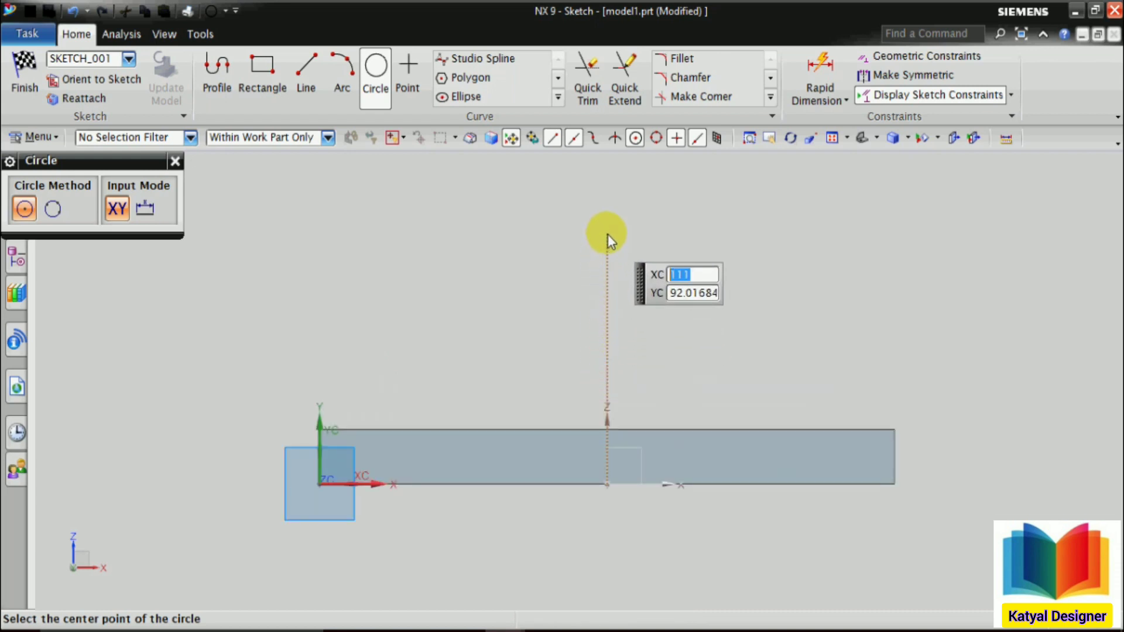
pyautogui.click(607, 234)
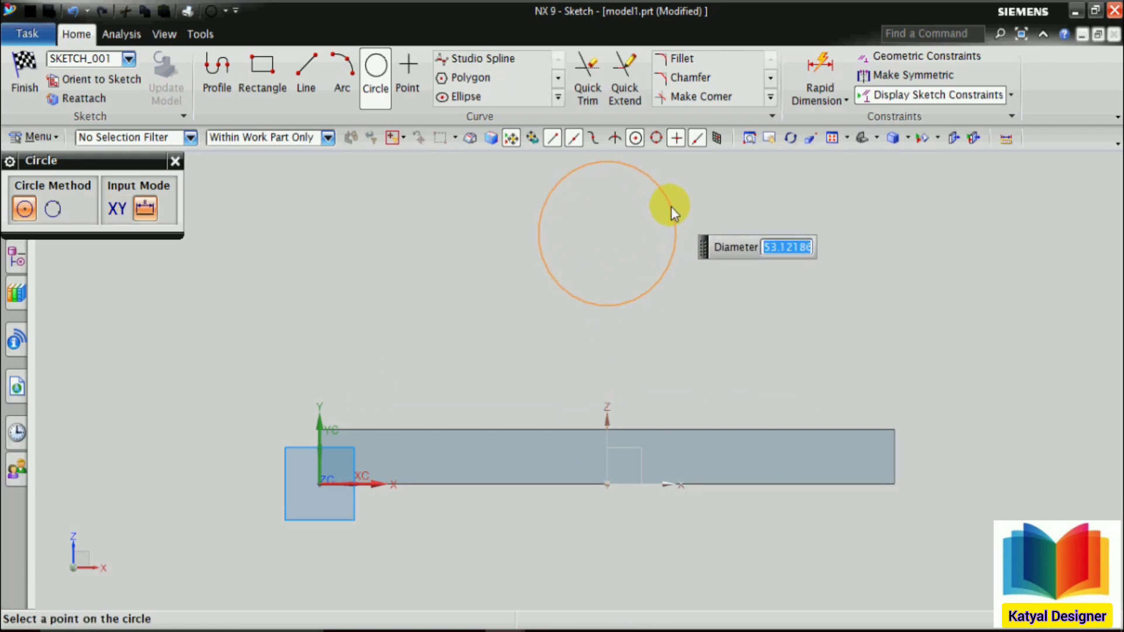
pyautogui.write('16')
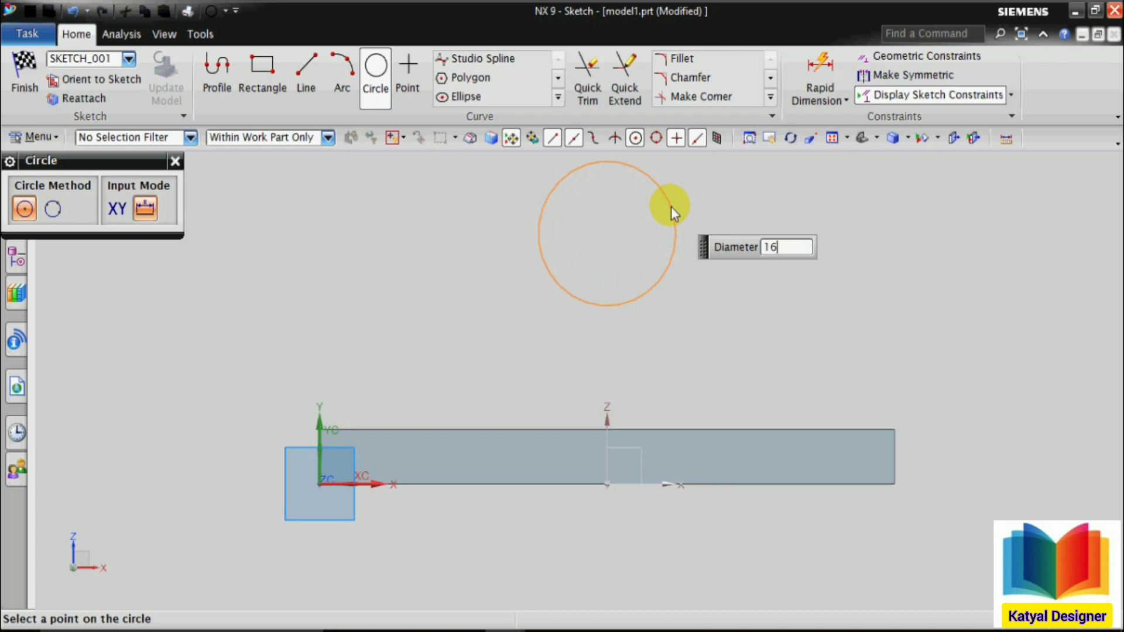
pyautogui.press('Return')
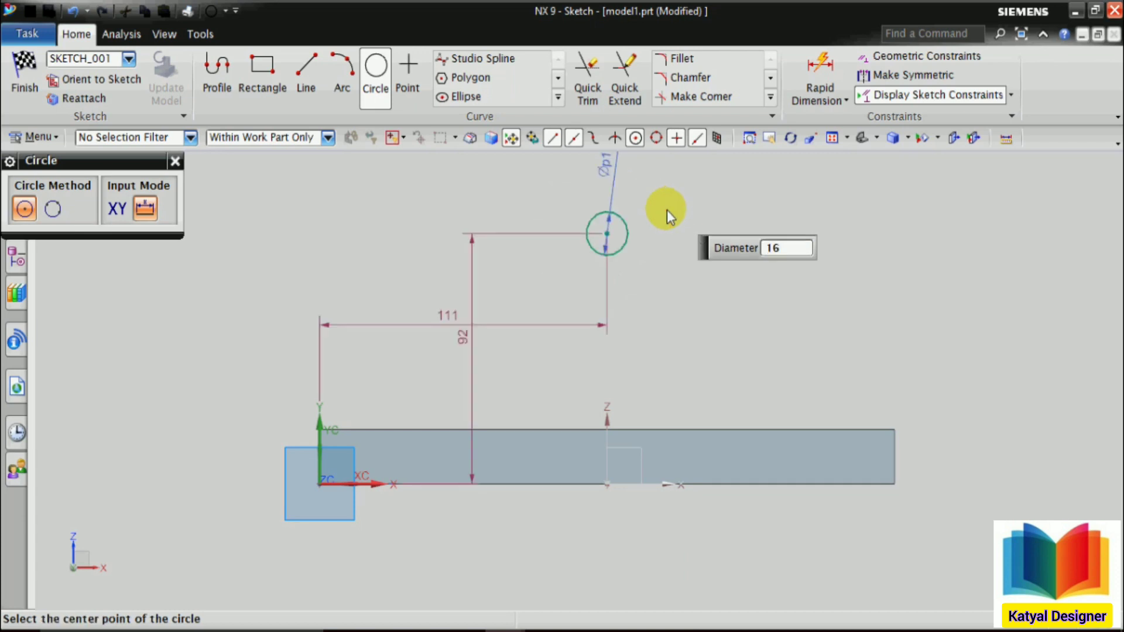
pyautogui.click(611, 233)
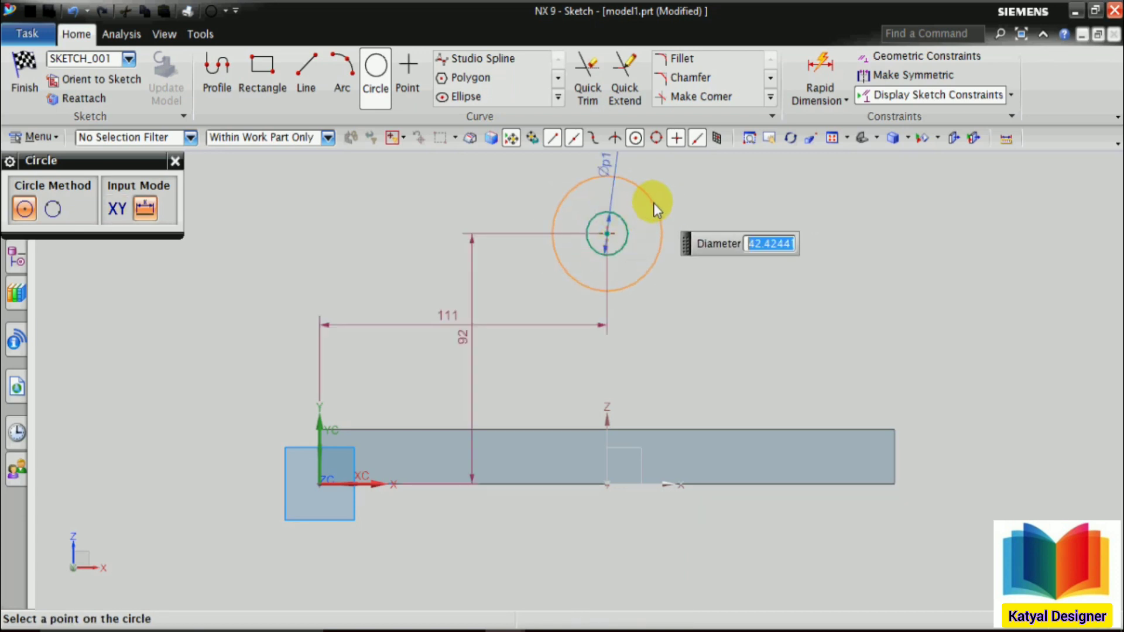
pyautogui.write('32')
pyautogui.press('Return')
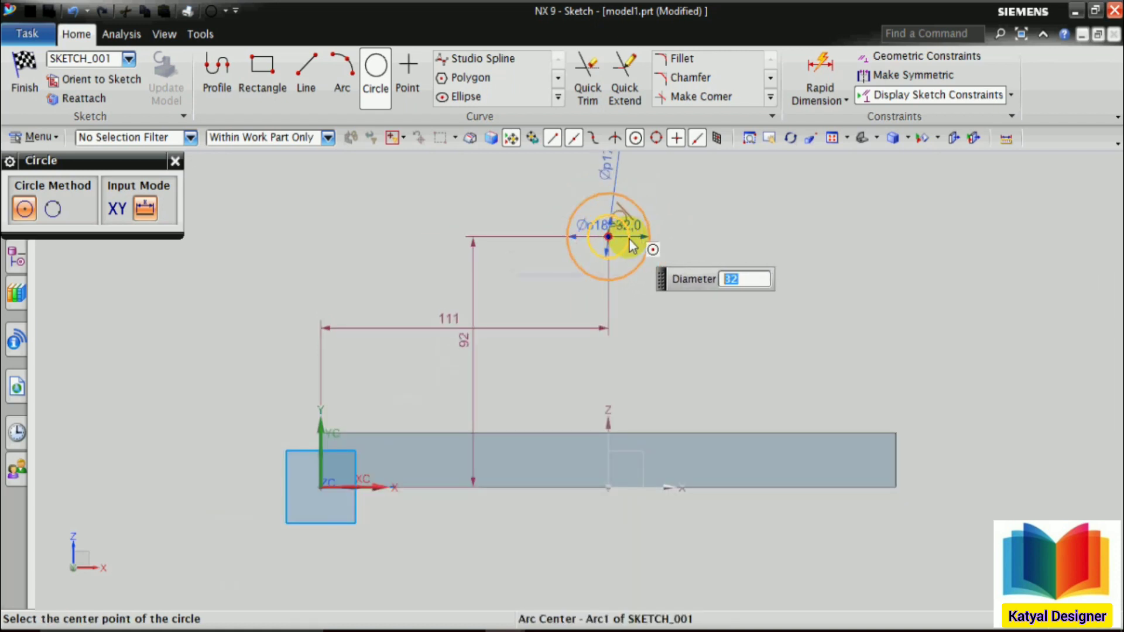
# Add concentric circles of 48 mm and 64 mm diameter around the same centre point.
pyautogui.click(610, 237)
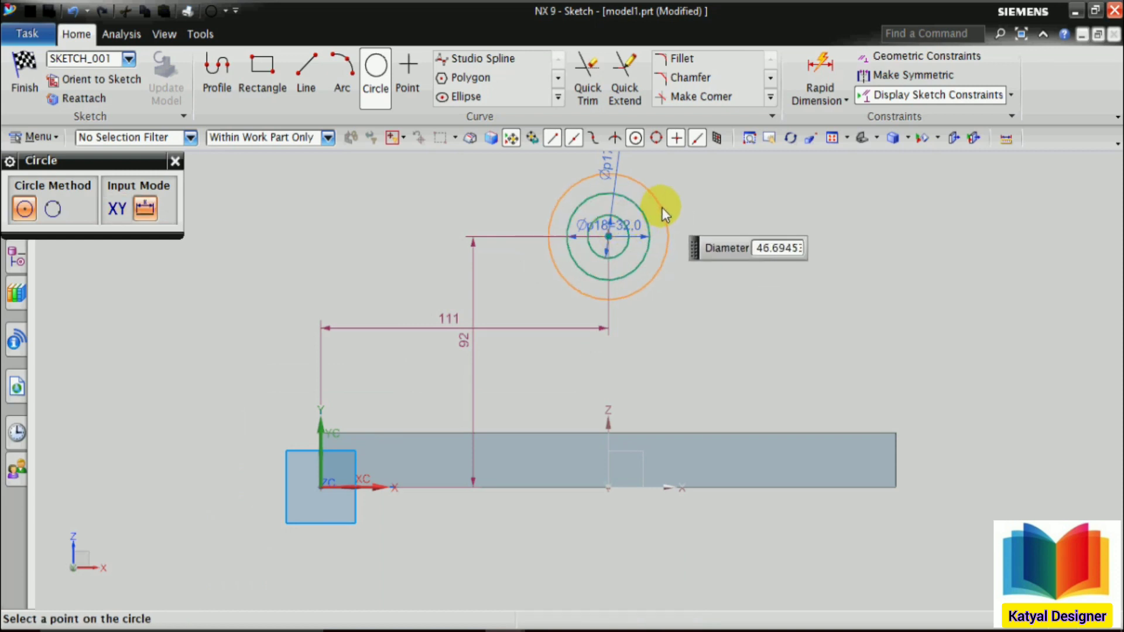
pyautogui.write('48')
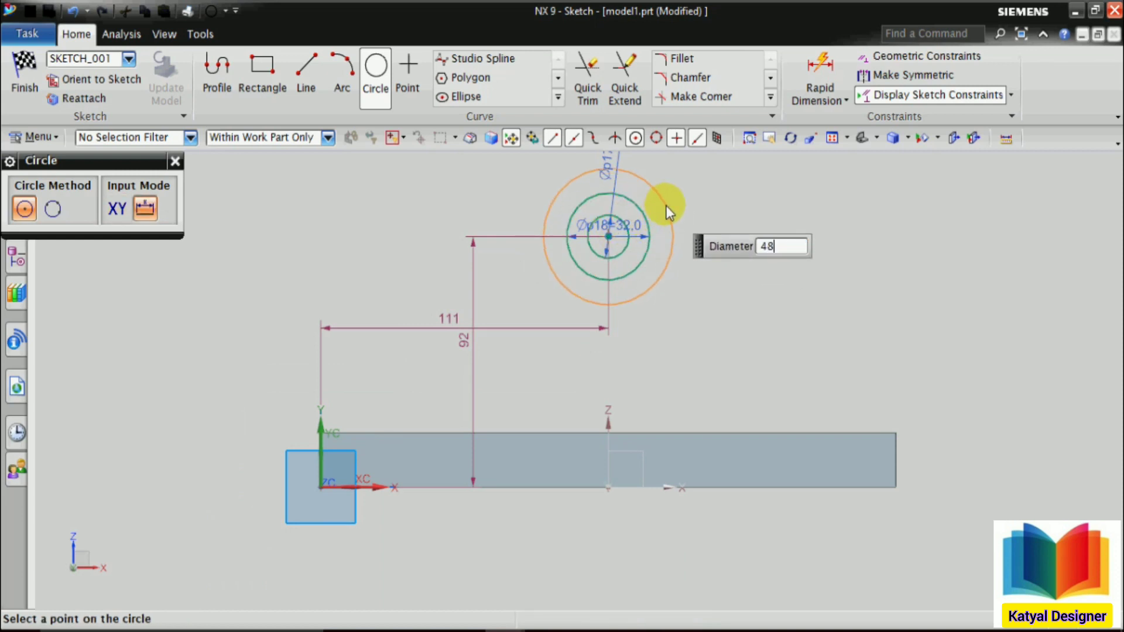
pyautogui.press('Return')
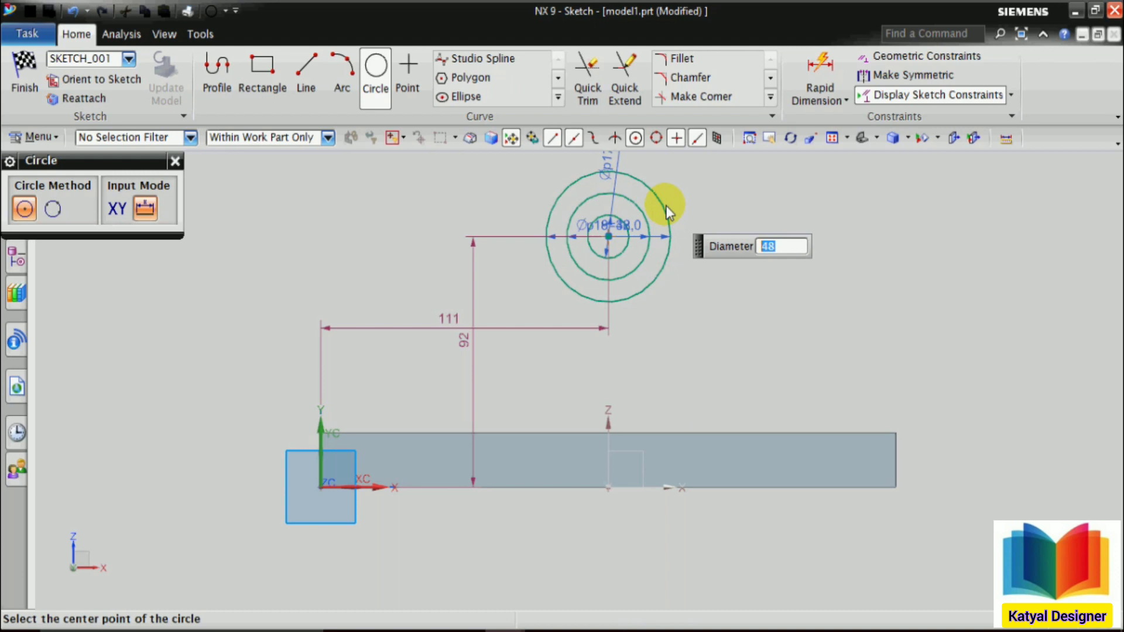
pyautogui.click(609, 237)
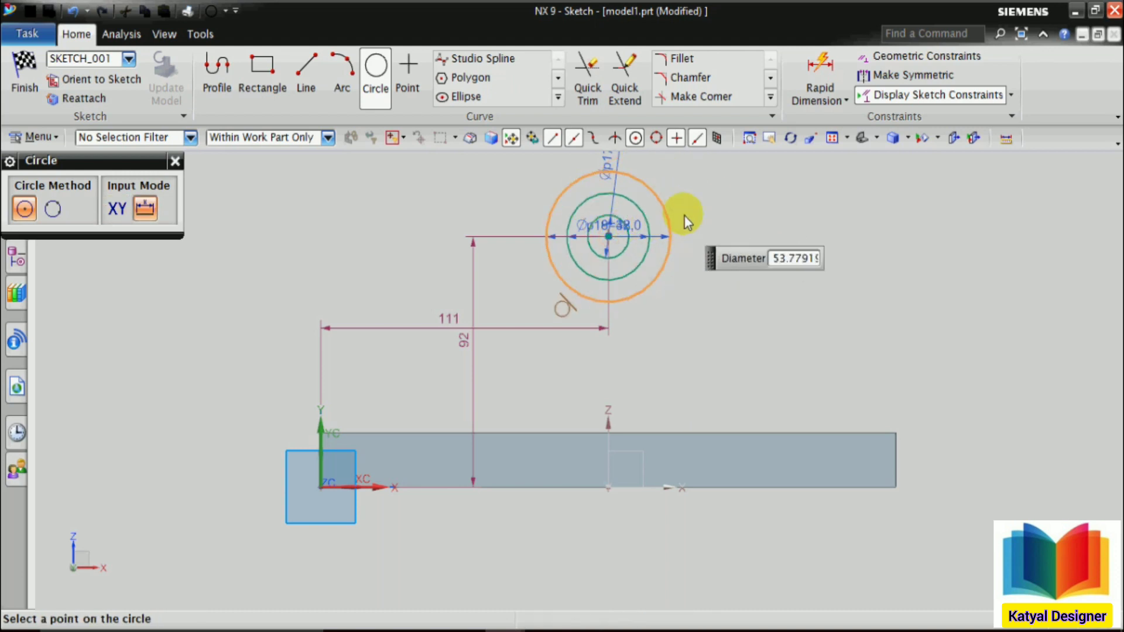
pyautogui.write('64')
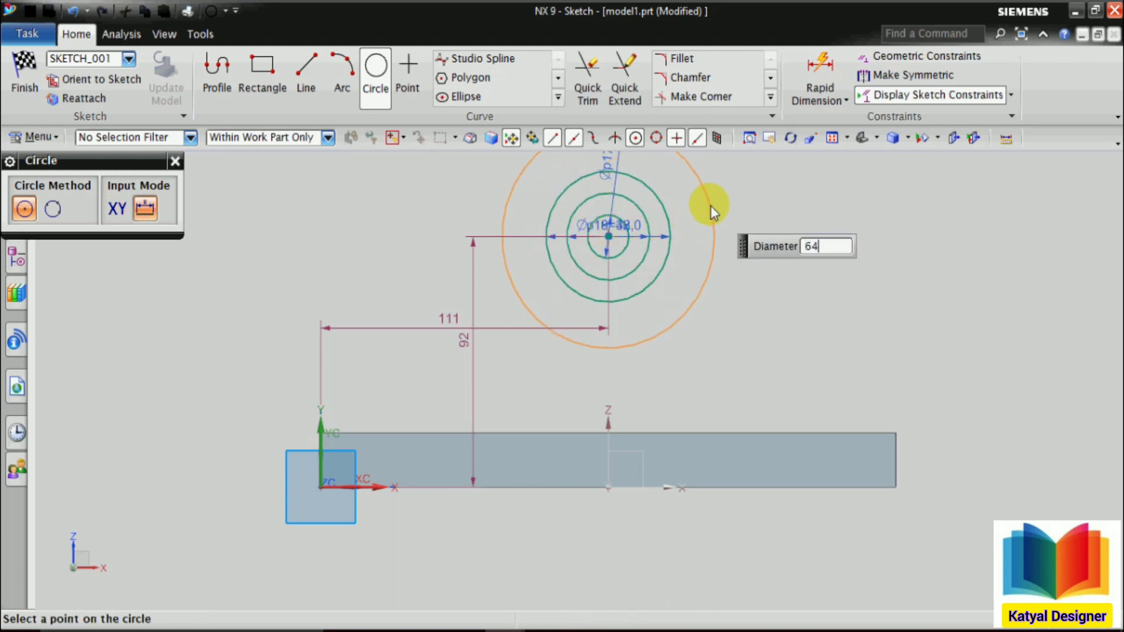
pyautogui.press('Return')
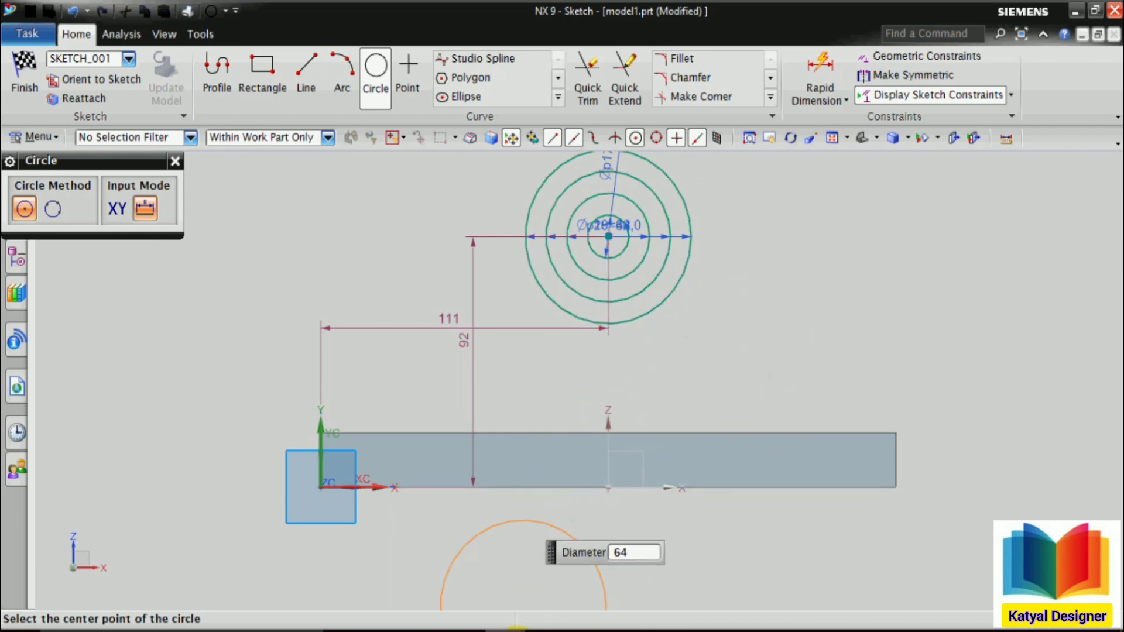
# Check the outer arc radii of the upright plate in drawing 6 and return to the model1 sketch.
pyautogui.click(357, 575)
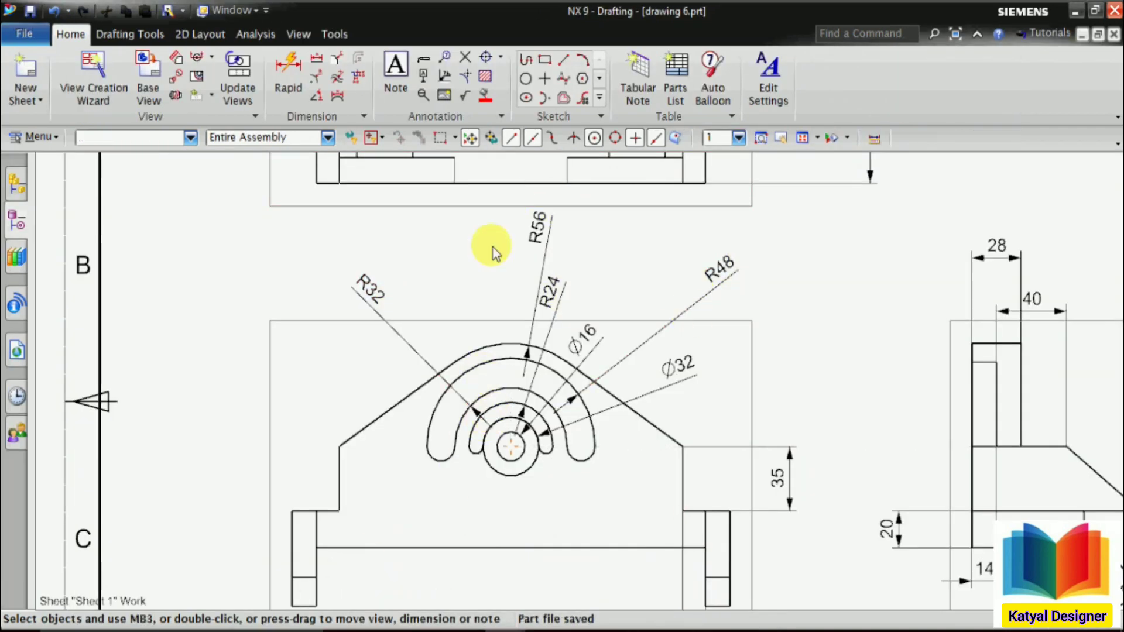
pyautogui.moveTo(616, 599)
pyautogui.click(652, 565)
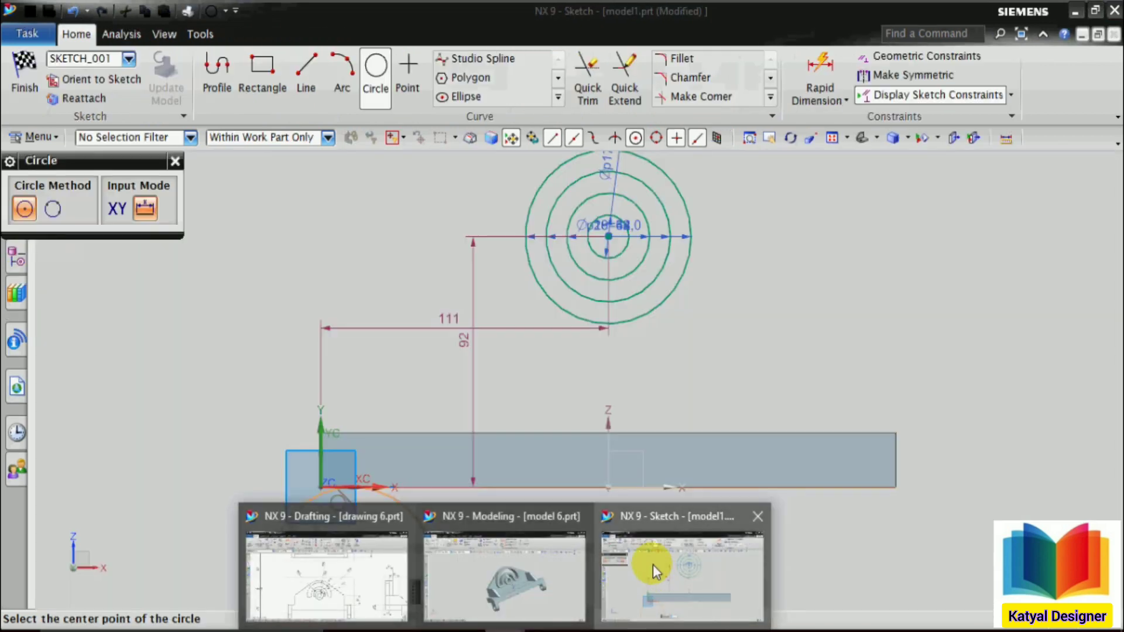
# Add concentric circles of 96 mm and 112 mm diameter around the same centre and leave the Circle tool.
pyautogui.click(612, 236)
pyautogui.click(611, 238)
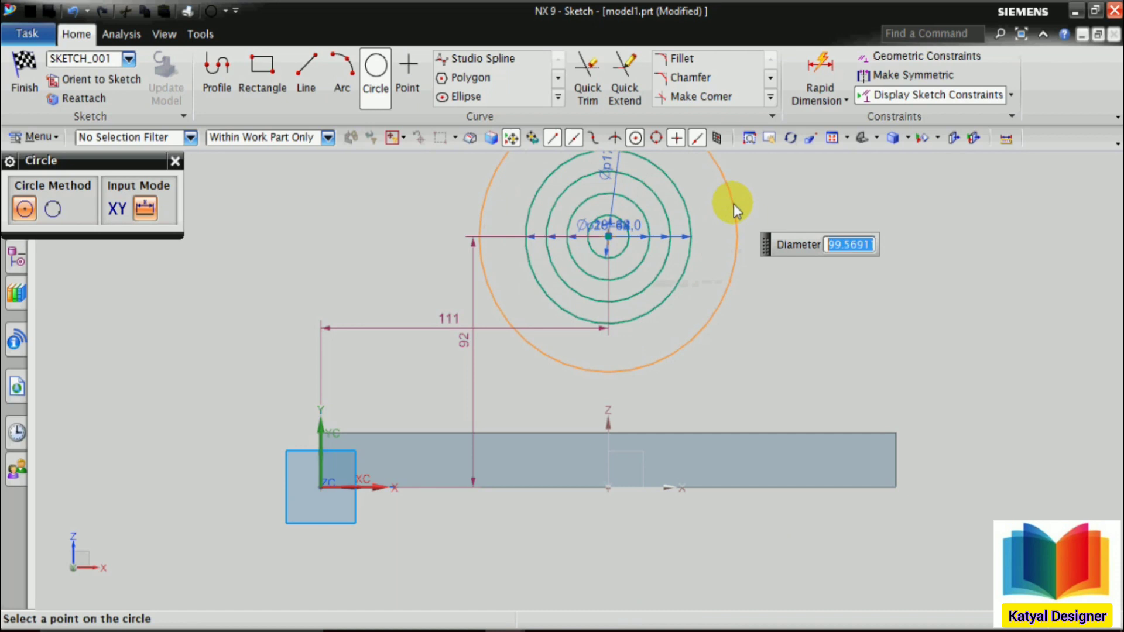
pyautogui.write('96')
pyautogui.press('Return')
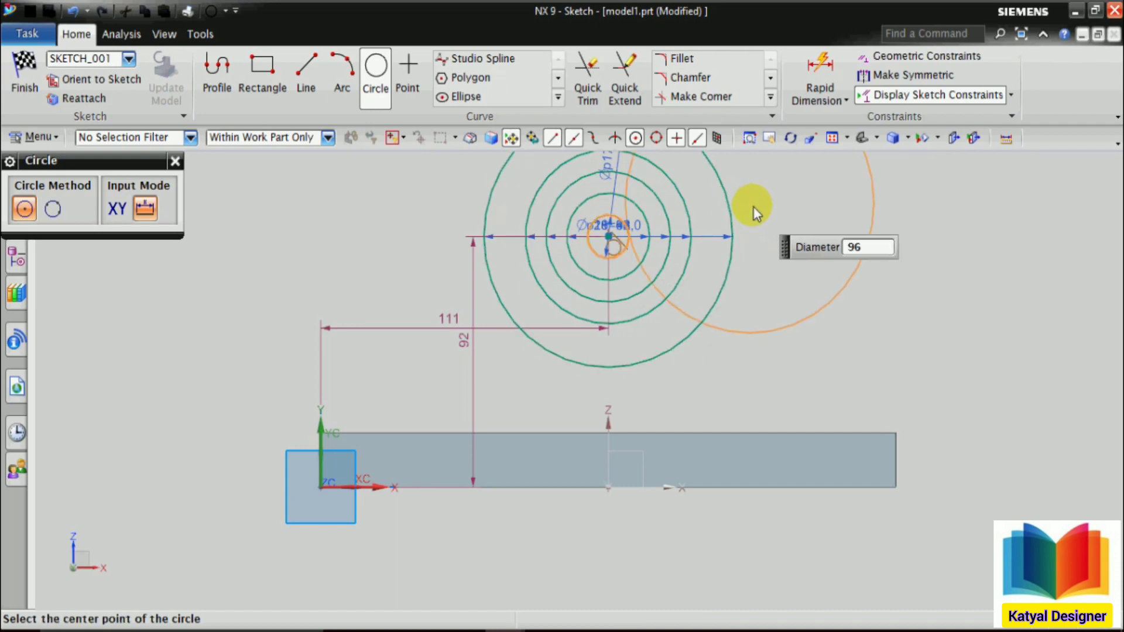
pyautogui.click(609, 236)
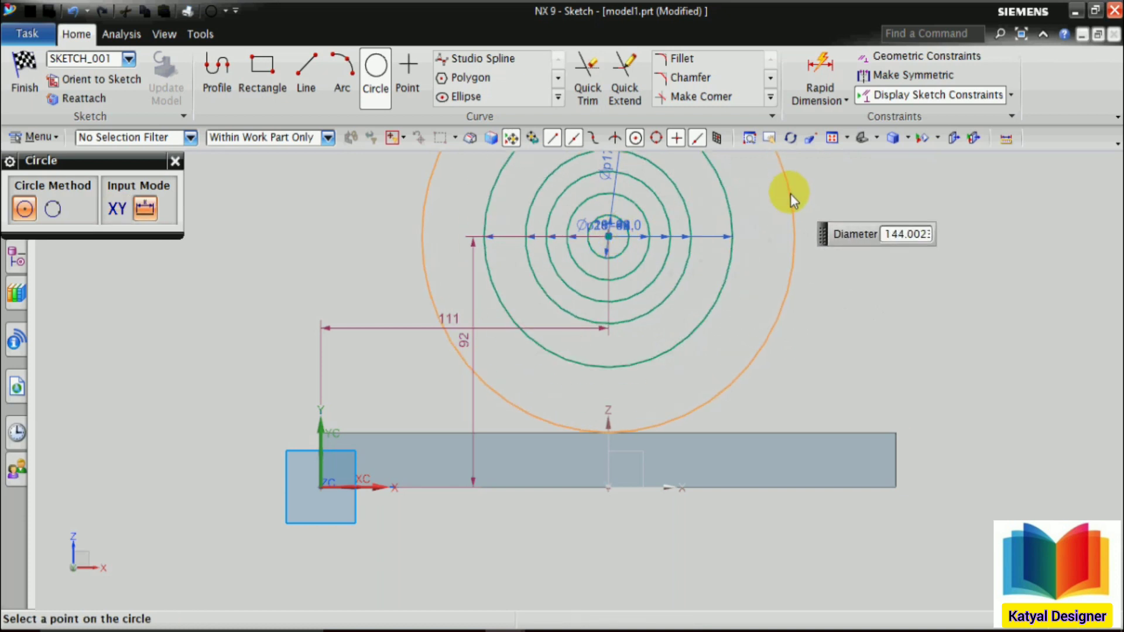
pyautogui.write('112')
pyautogui.press('Return')
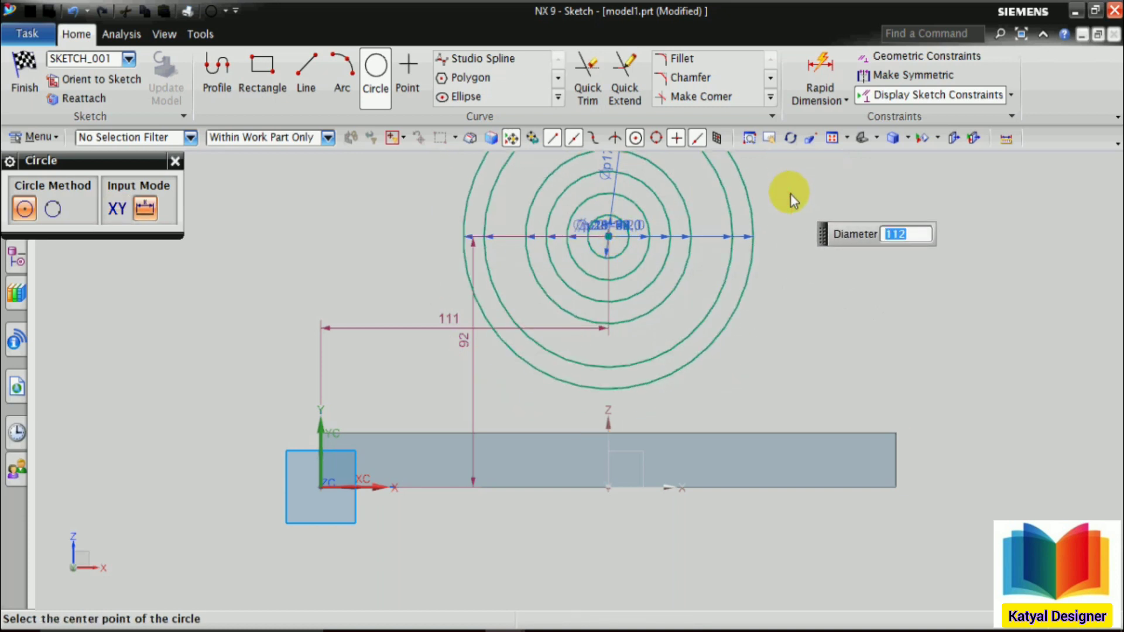
pyautogui.scroll(-2, 771, 356)
pyautogui.scroll(-2, 831, 193)
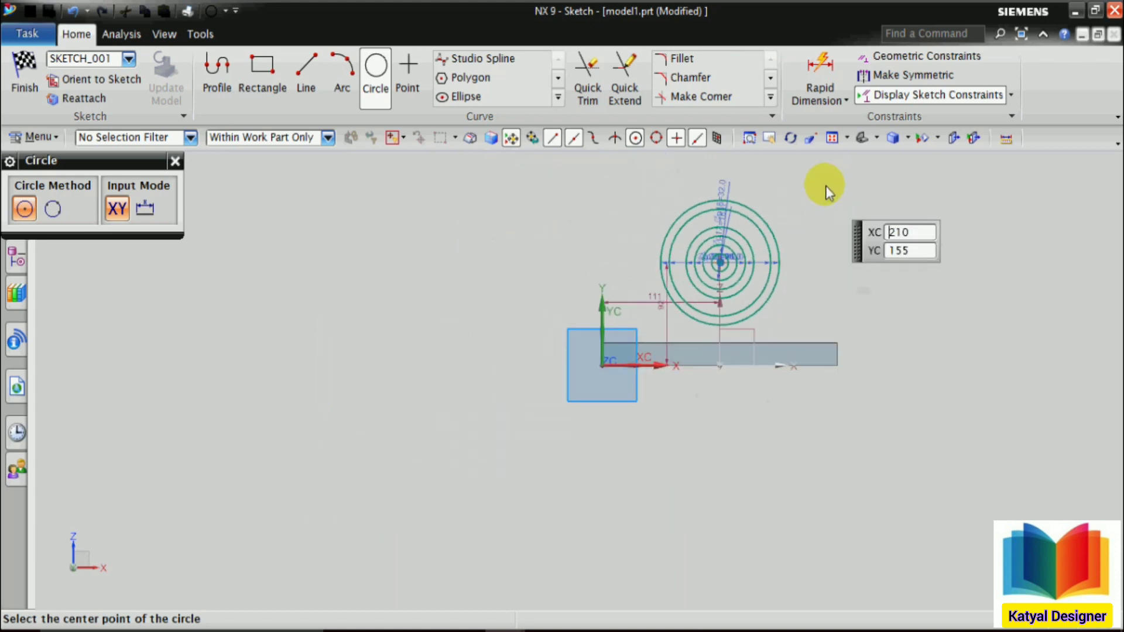
pyautogui.scroll(2, 822, 188)
pyautogui.scroll(-2, 820, 222)
pyautogui.scroll(1, 808, 205)
pyautogui.scroll(-1, 790, 167)
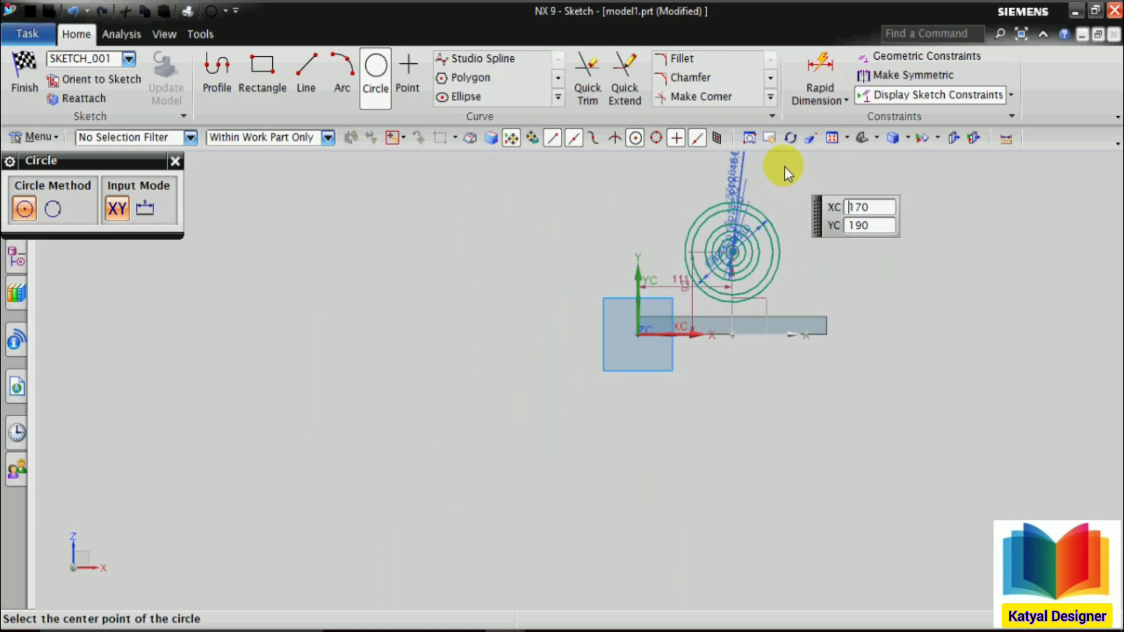
pyautogui.press('Escape')
# Hide the diameter dimensions of the 16, 32, 48 and 64 mm circles.
pyautogui.scroll(5, 777, 169)
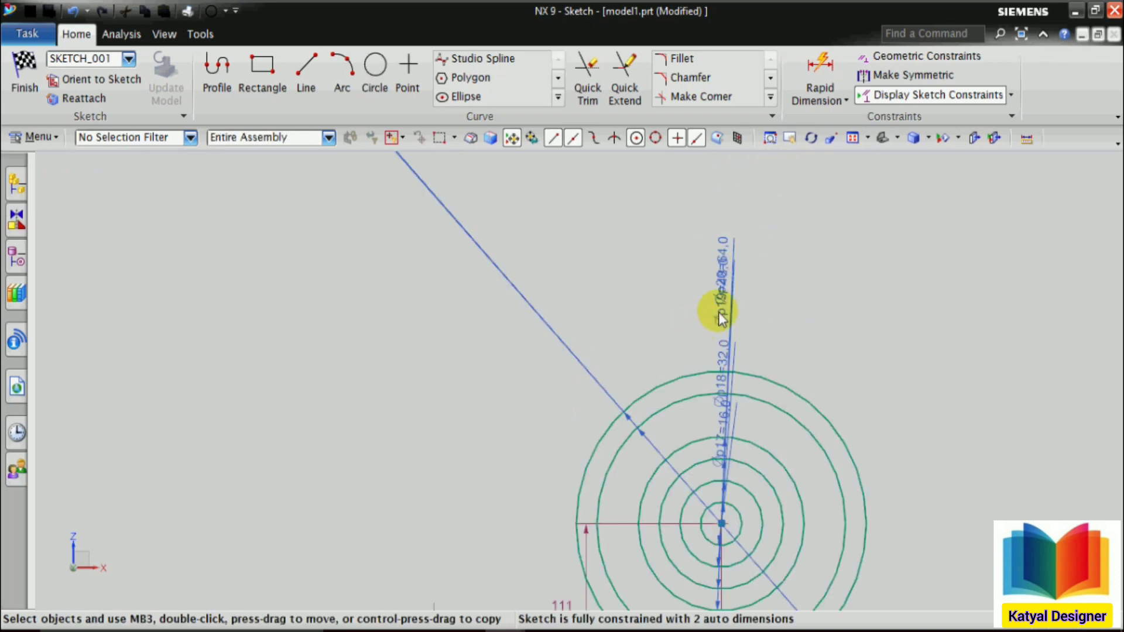
pyautogui.click(724, 300)
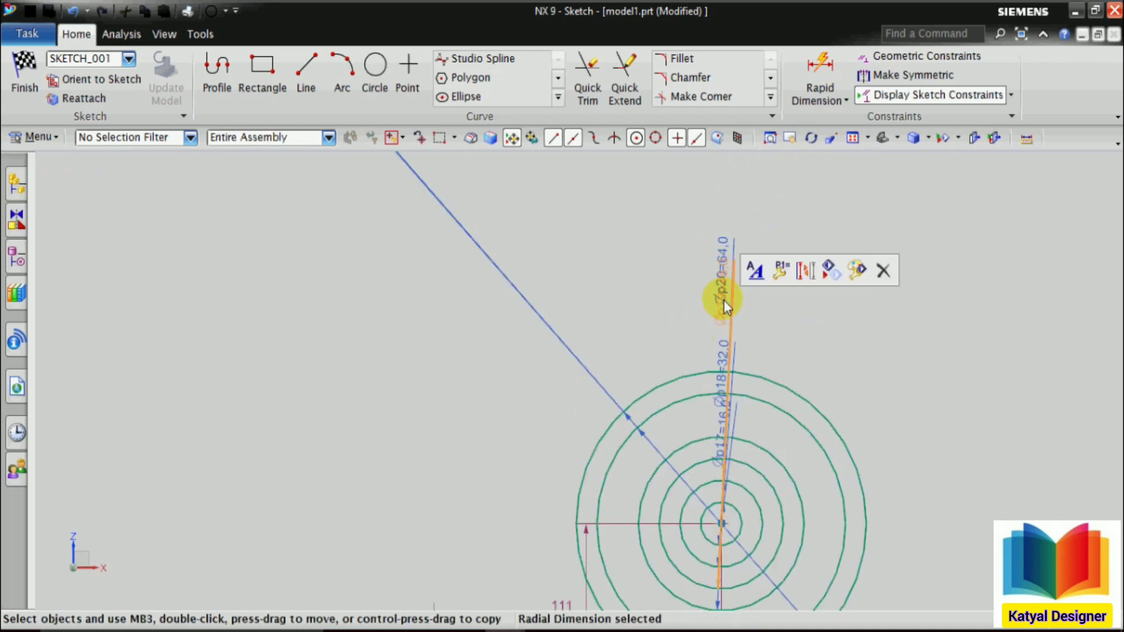
pyautogui.click(723, 359)
pyautogui.rightClick(724, 358)
pyautogui.press('Escape')
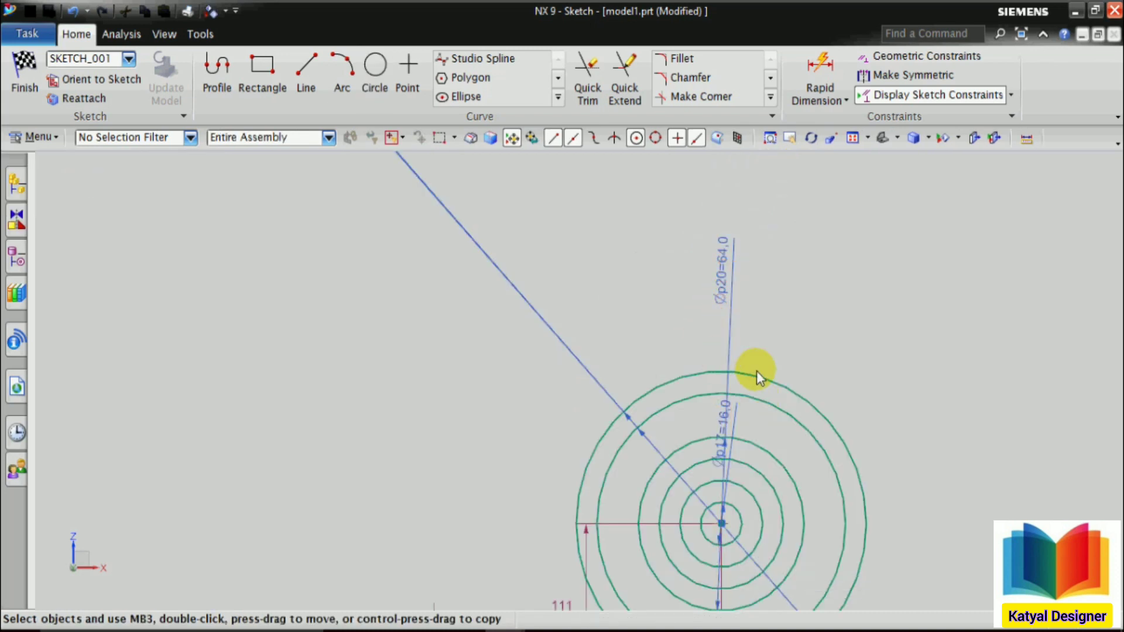
pyautogui.rightClick(727, 273)
pyautogui.click(753, 319)
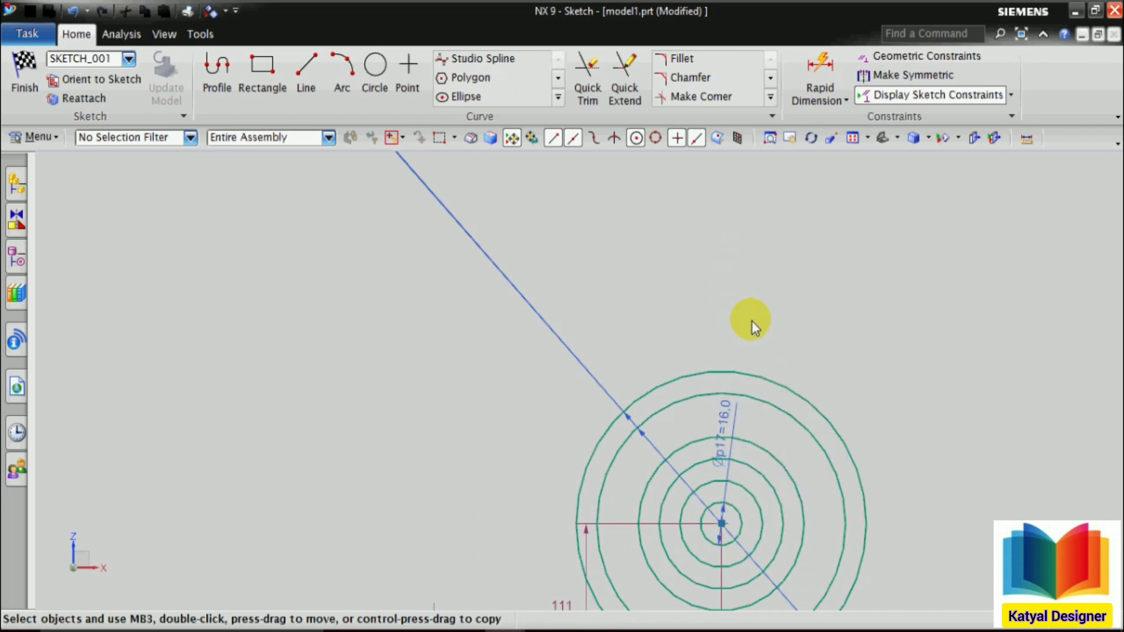
pyautogui.rightClick(726, 423)
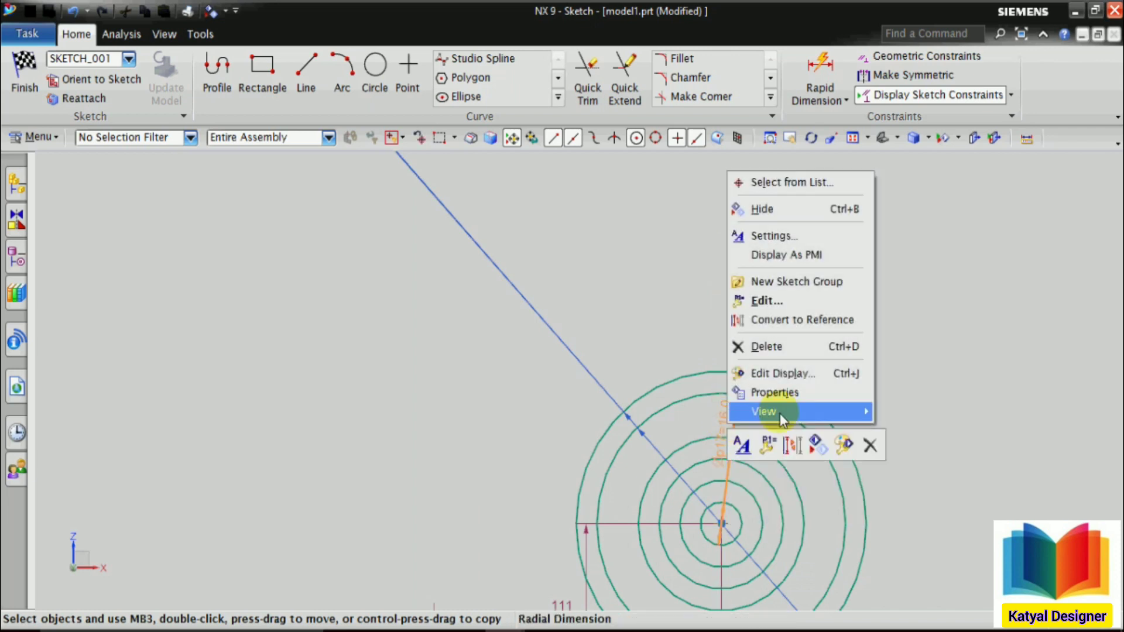
pyautogui.click(771, 211)
# Hide the diameter dimensions of the two outermost circles.
pyautogui.rightClick(570, 352)
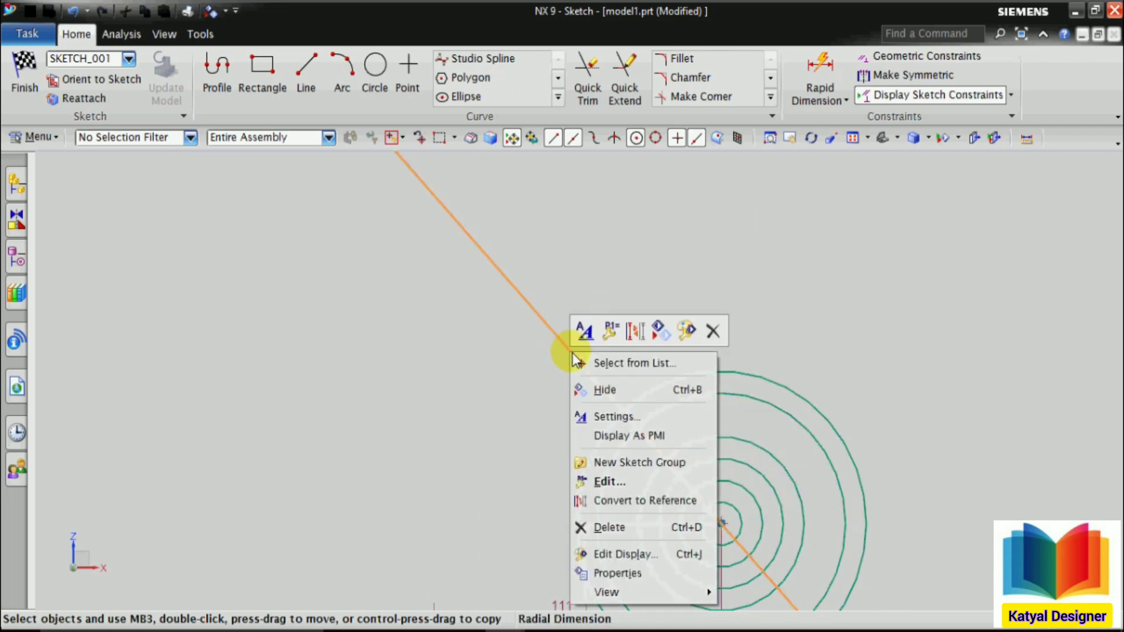
pyautogui.click(607, 386)
pyautogui.scroll(-4, 656, 272)
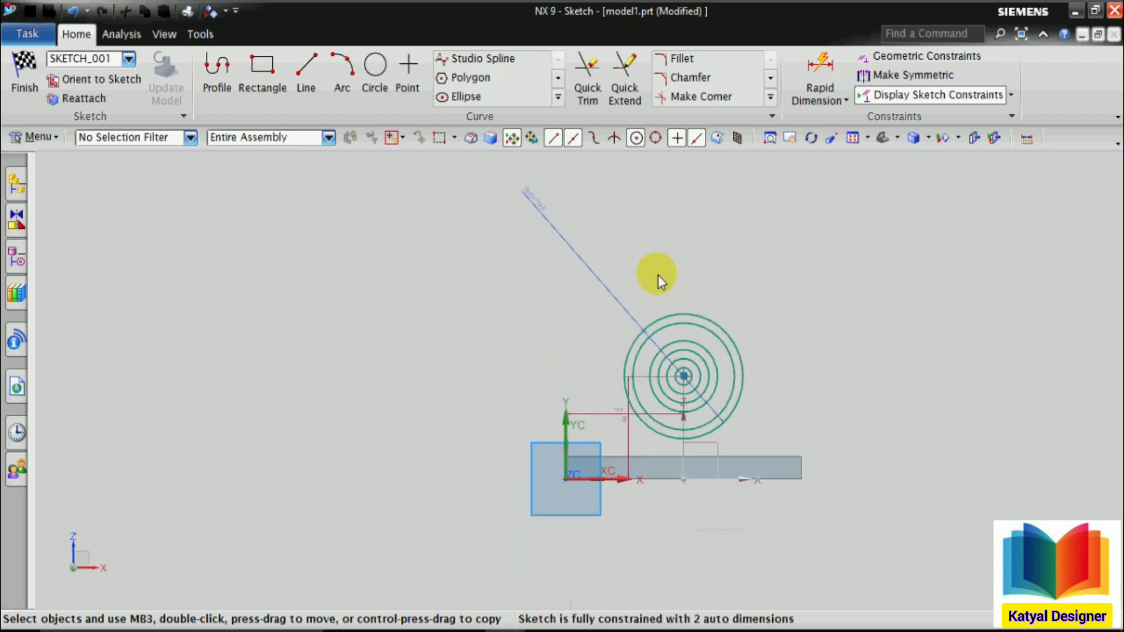
pyautogui.rightClick(596, 281)
pyautogui.click(629, 317)
pyautogui.scroll(2, 658, 410)
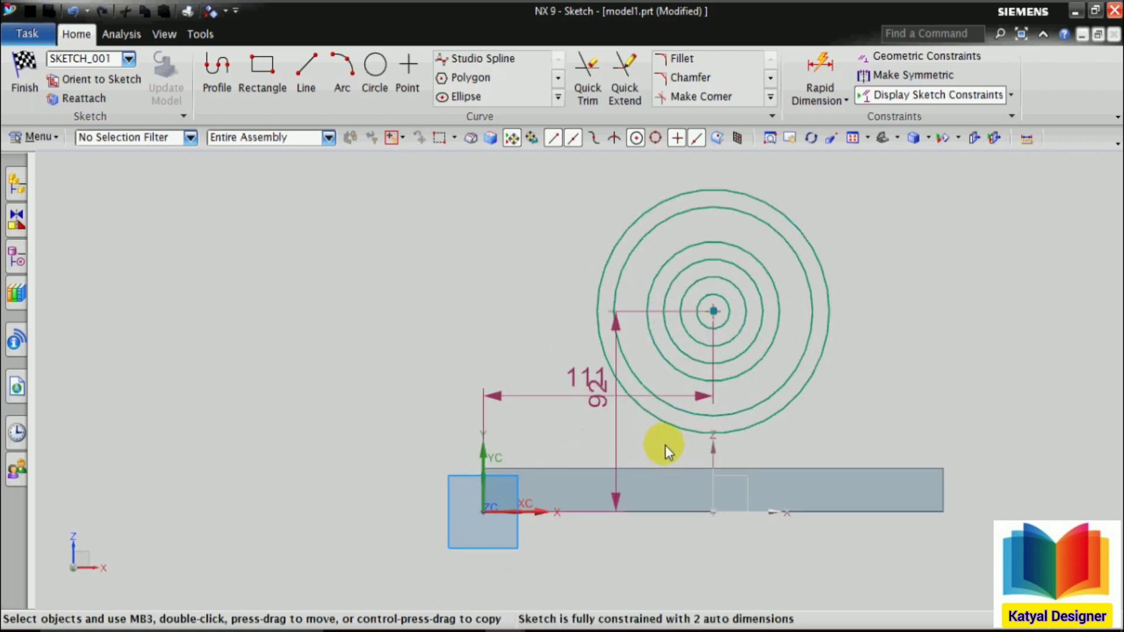
# Hide the vertical and horizontal position dimensions of the circles' common centre.
pyautogui.scroll(-1, 875, 293)
pyautogui.scroll(2, 906, 374)
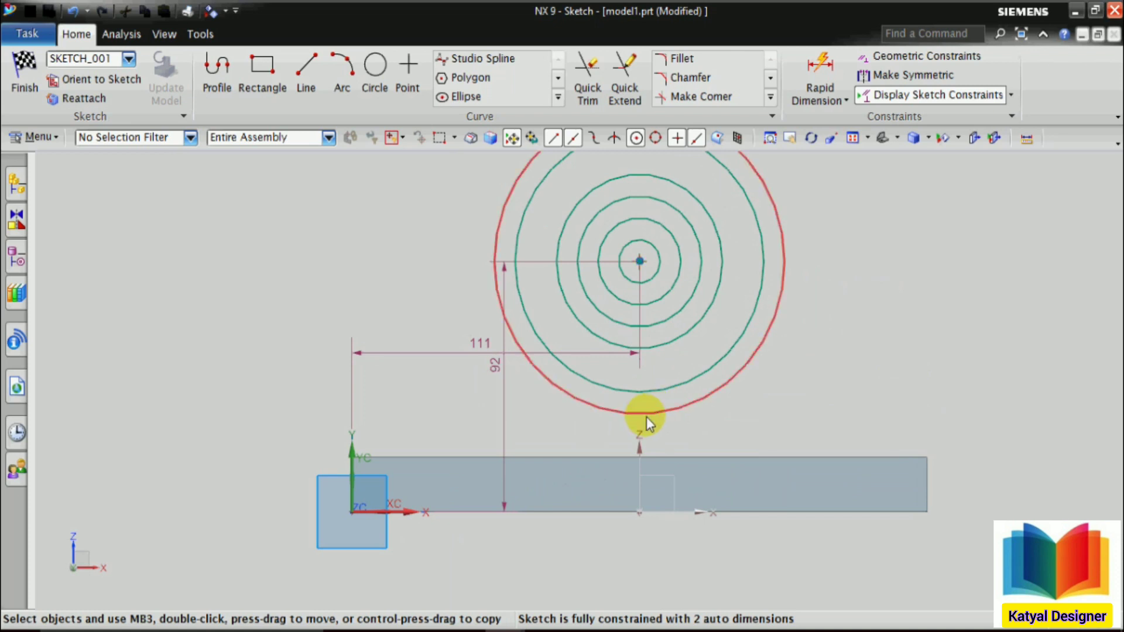
pyautogui.rightClick(501, 371)
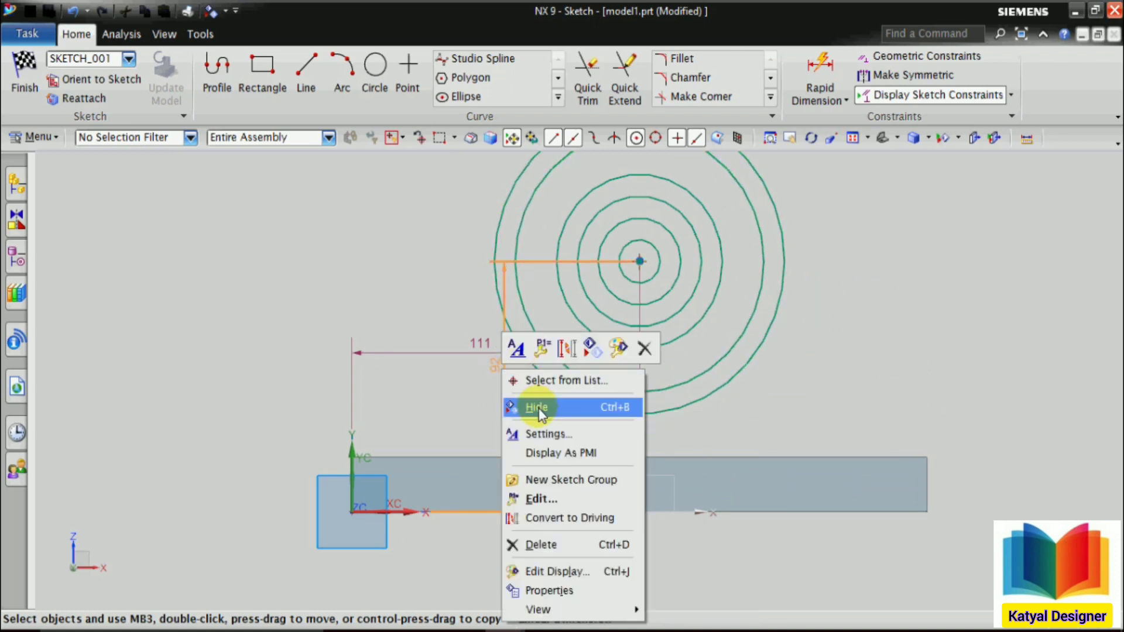
pyautogui.click(536, 407)
pyautogui.rightClick(477, 346)
pyautogui.click(520, 387)
pyautogui.scroll(-2, 525, 391)
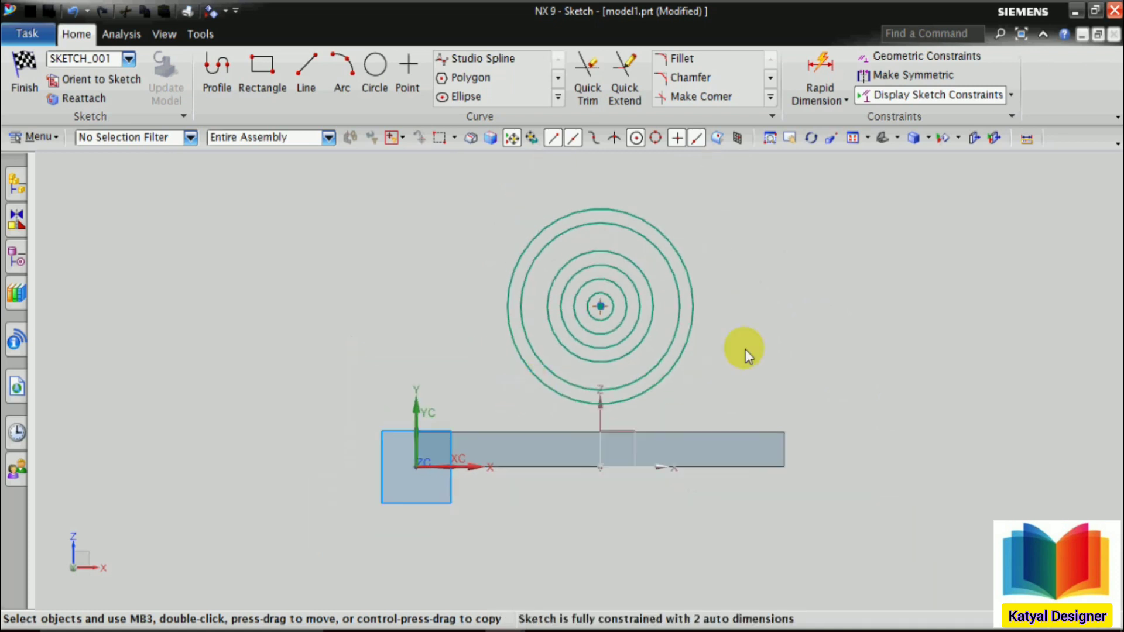
# Turn off Continuous Auto Dimensioning and dimension the circles' common centre 35 mm above the base plate's upper edge.
pyautogui.click(1011, 95)
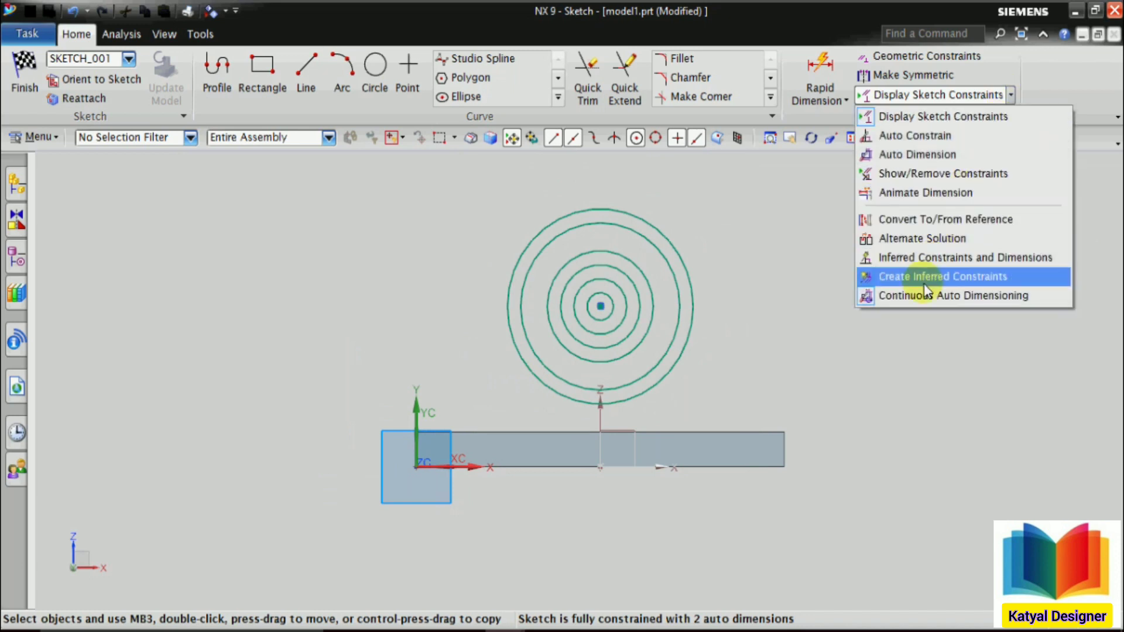
pyautogui.click(954, 296)
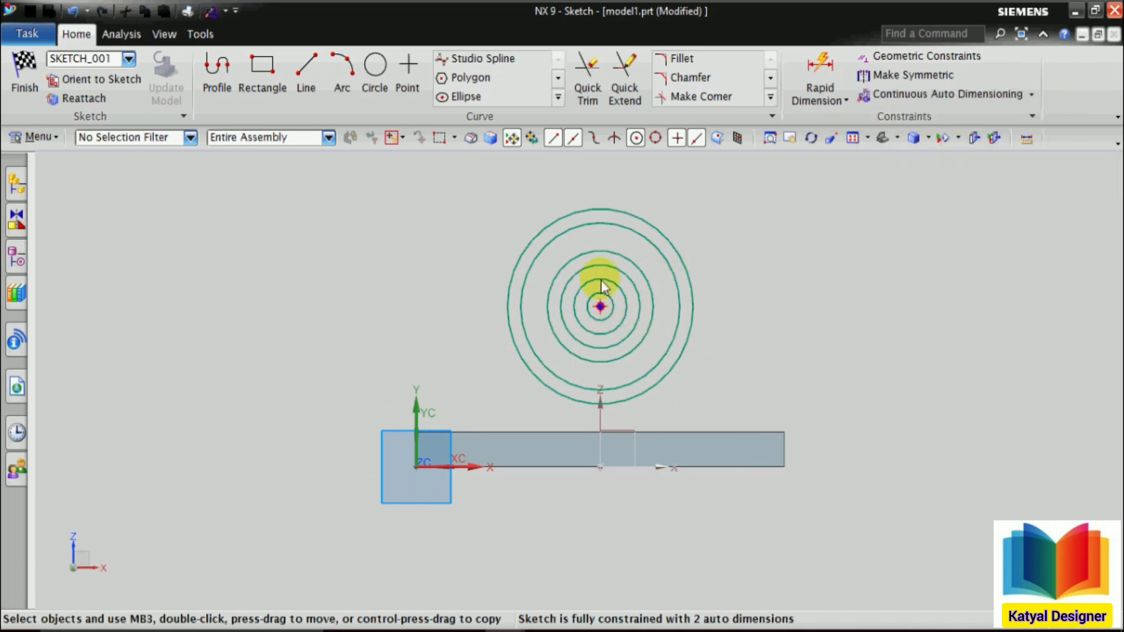
pyautogui.click(818, 102)
pyautogui.click(819, 122)
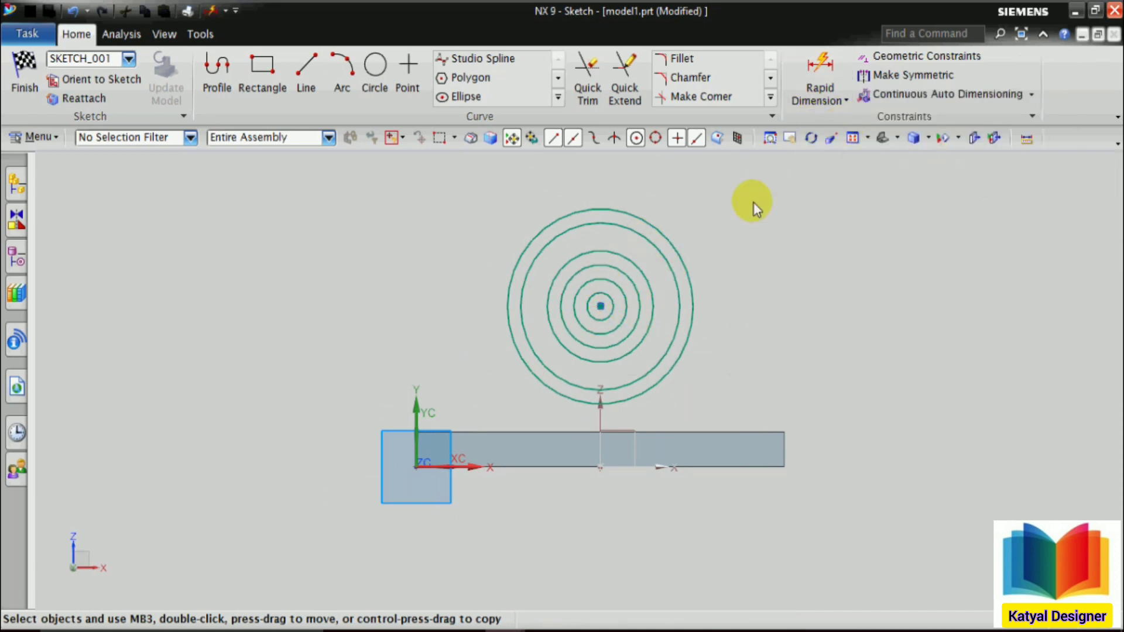
pyautogui.scroll(2, 673, 345)
pyautogui.click(658, 479)
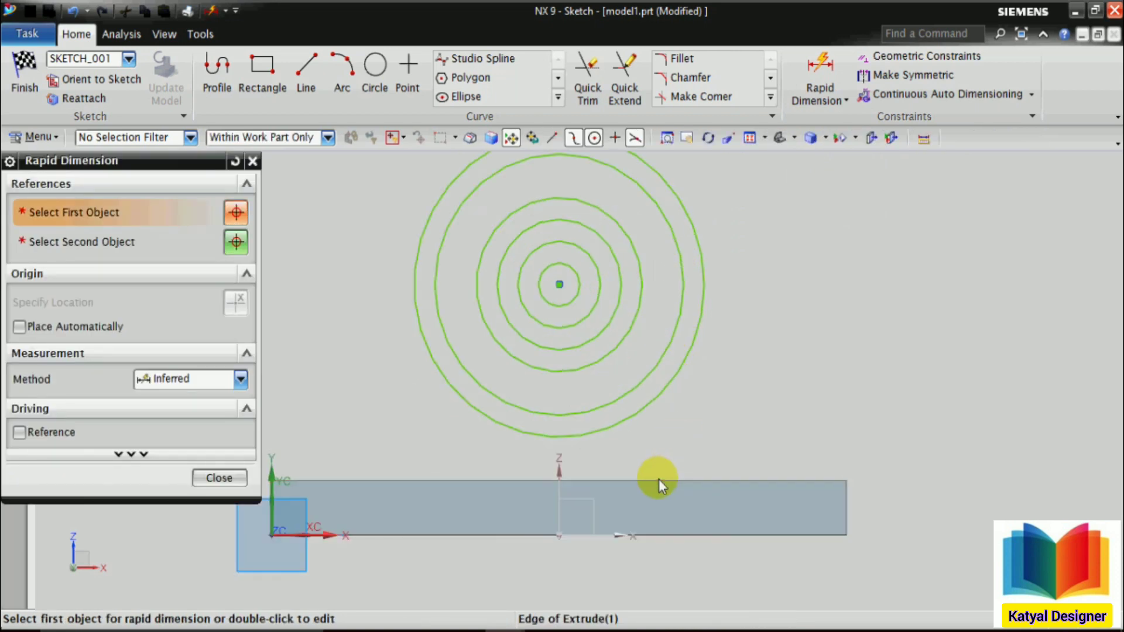
pyautogui.click(562, 287)
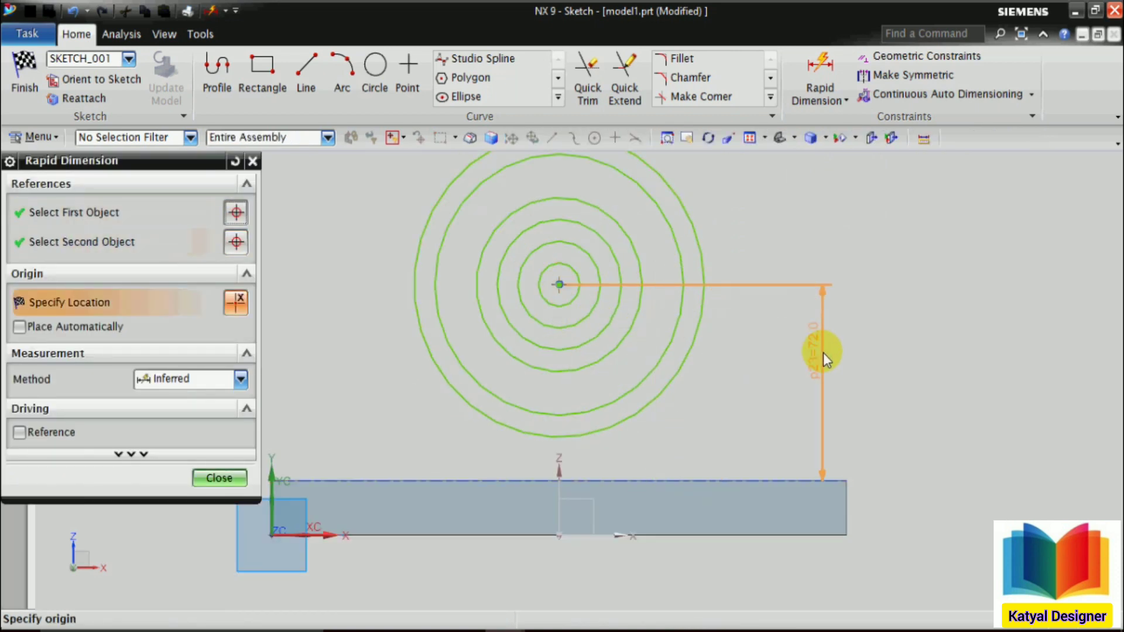
pyautogui.click(926, 360)
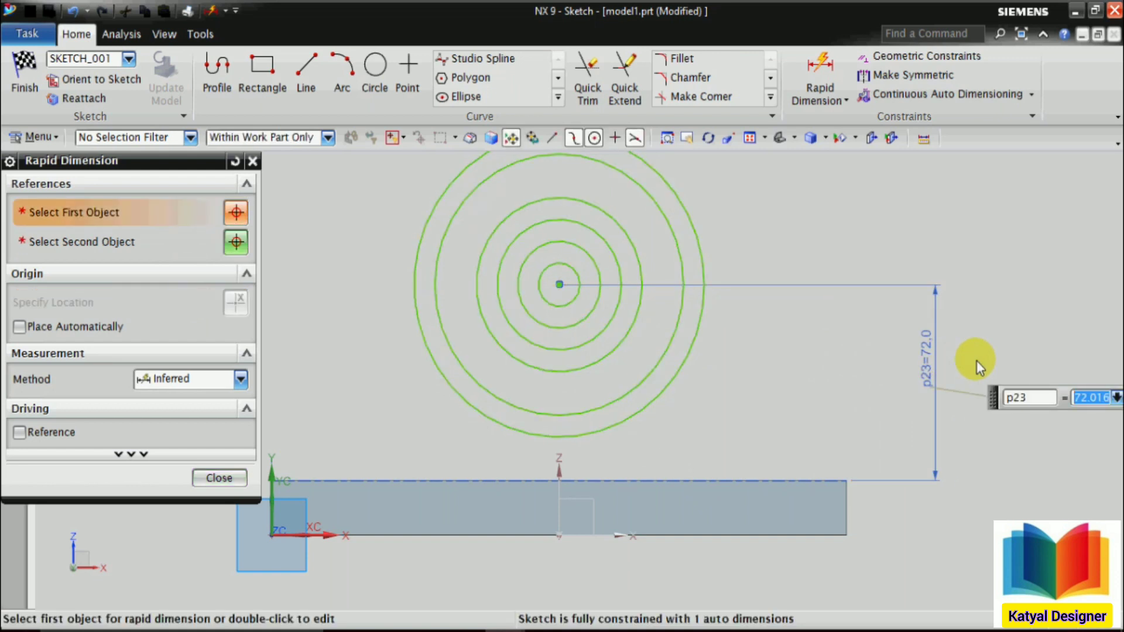
pyautogui.write('35')
pyautogui.press('Return')
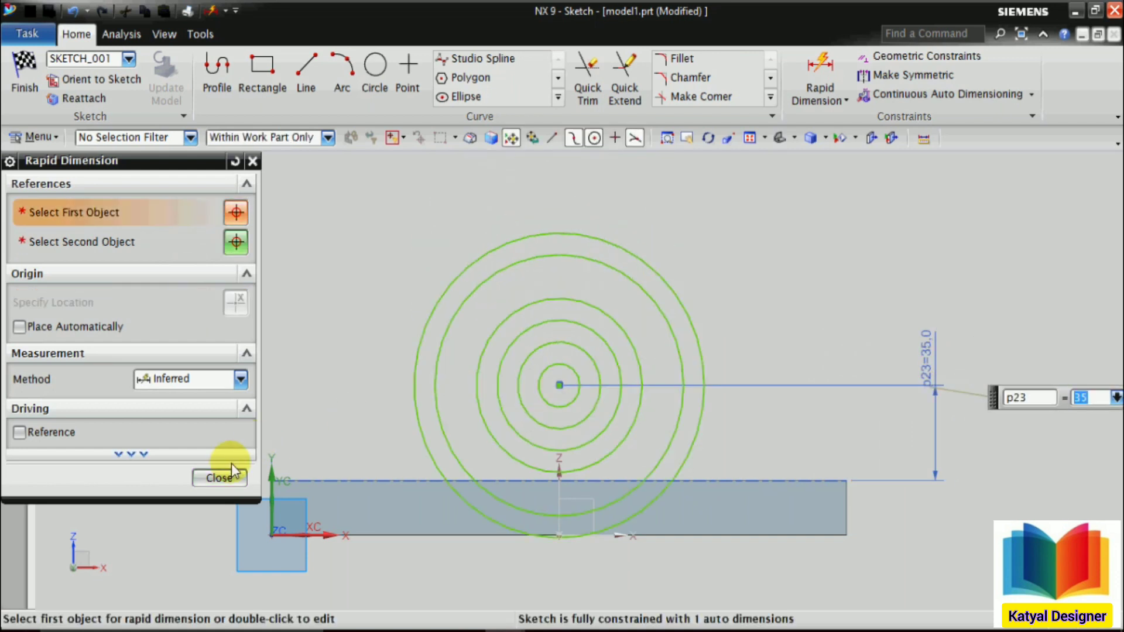
pyautogui.click(221, 476)
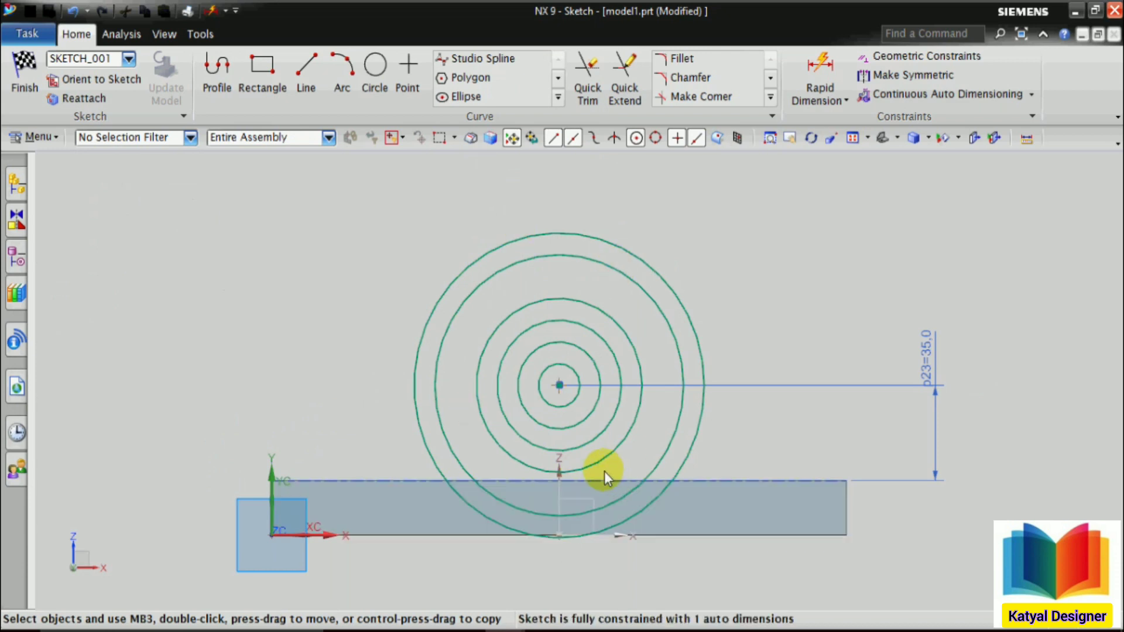
# Check the curved slots in drawing 6 and sketch a horizontal line from the circles' common centre to beyond the outermost circle.
pyautogui.click(546, 466)
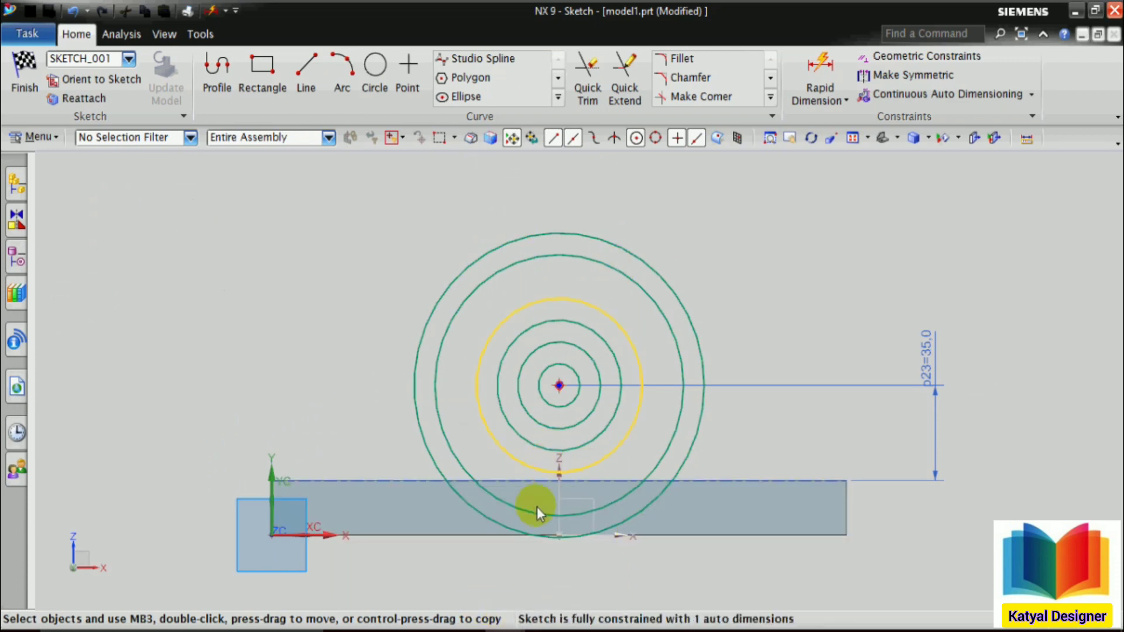
pyautogui.moveTo(506, 625)
pyautogui.click(384, 580)
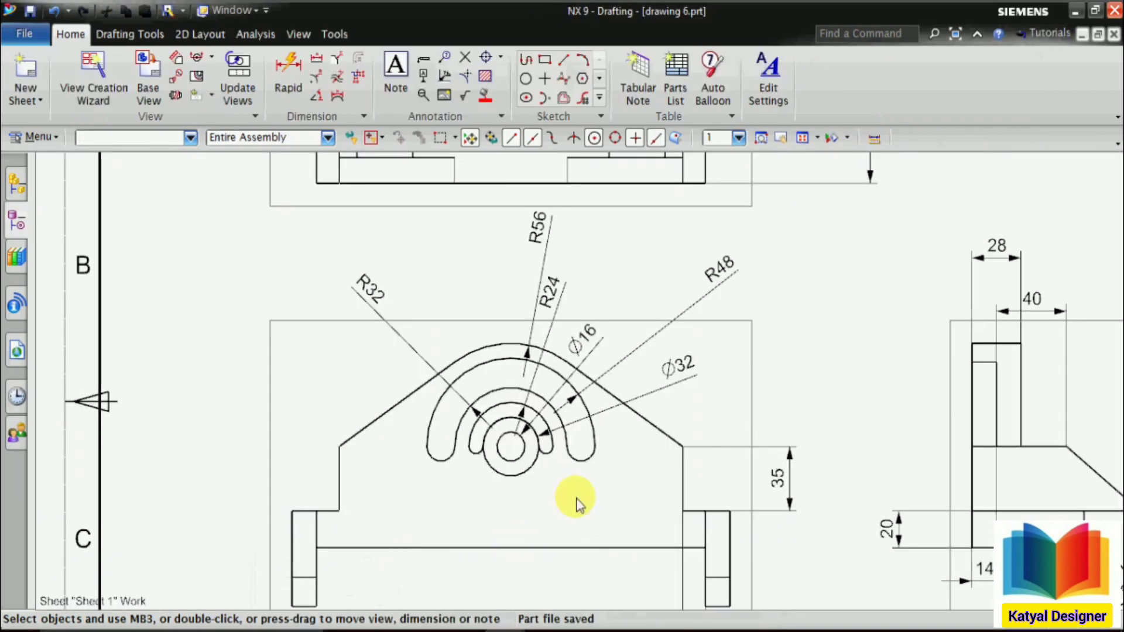
pyautogui.scroll(2, 570, 495)
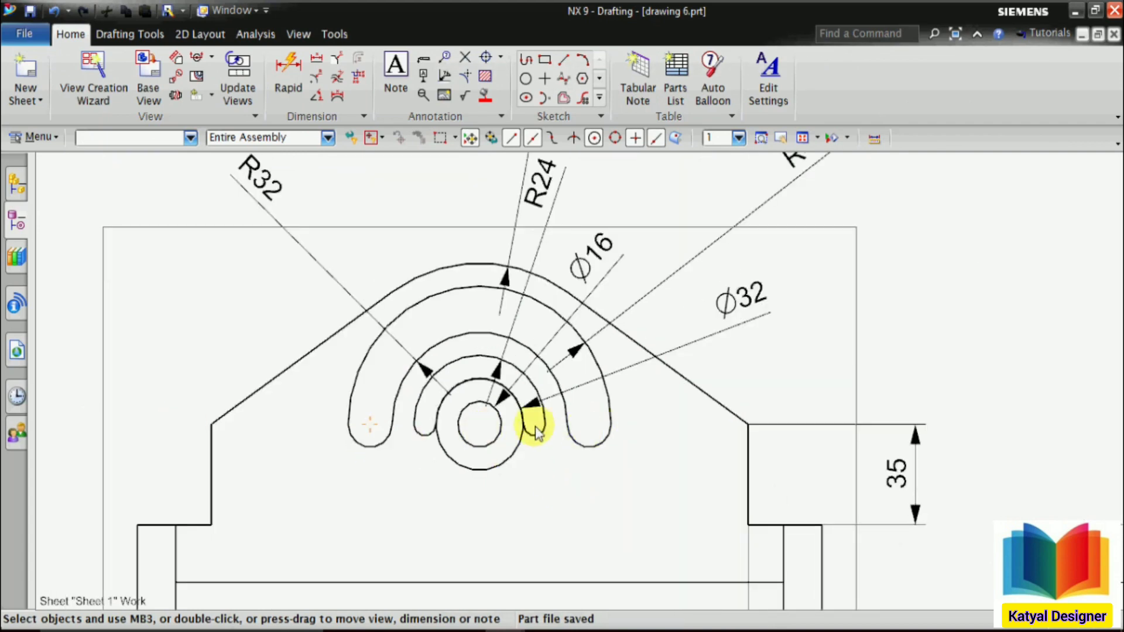
pyautogui.moveTo(507, 625)
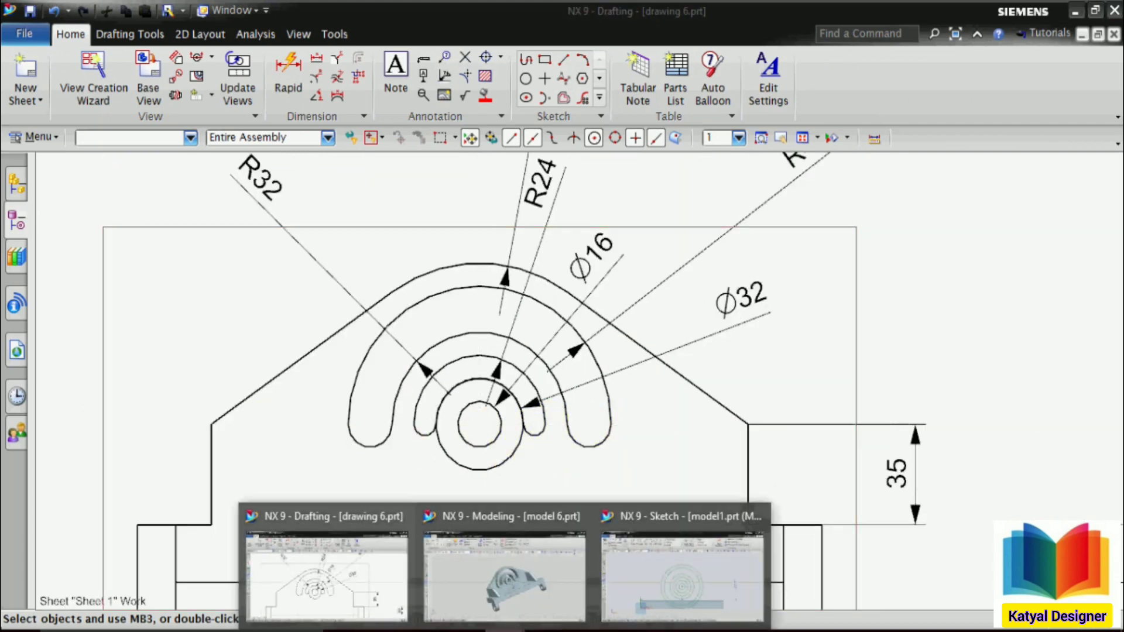
pyautogui.click(699, 585)
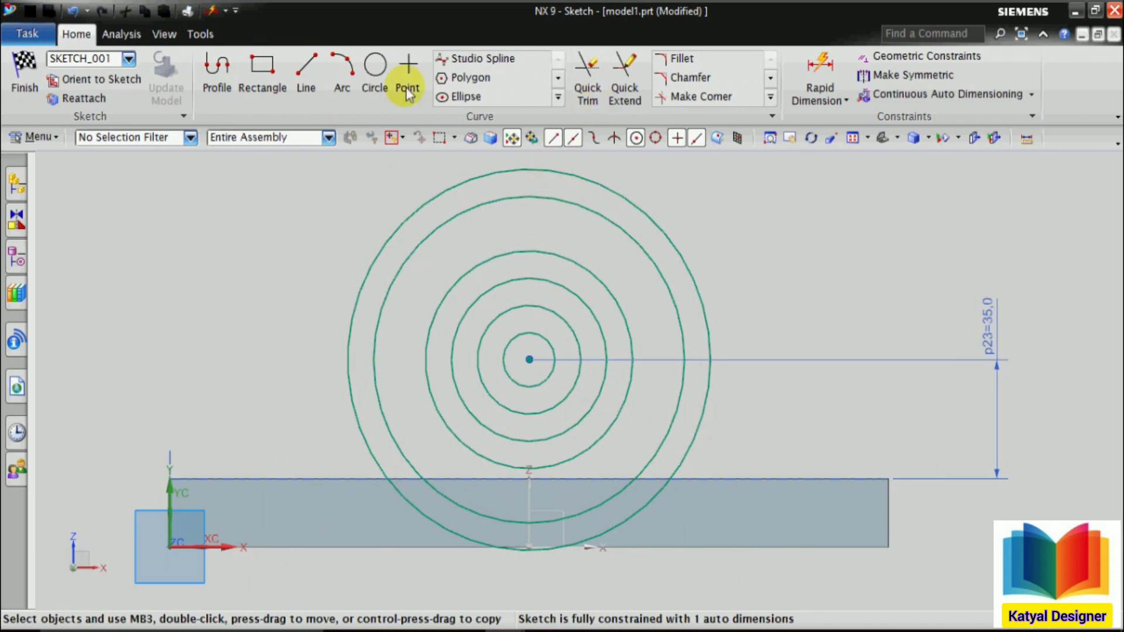
pyautogui.click(307, 84)
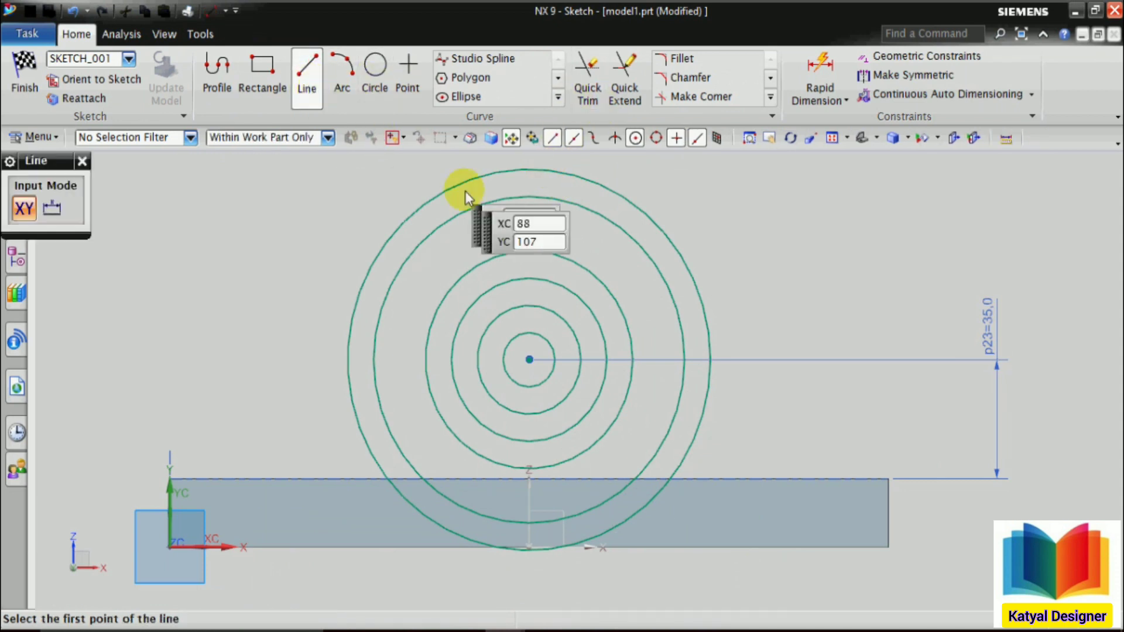
pyautogui.click(528, 360)
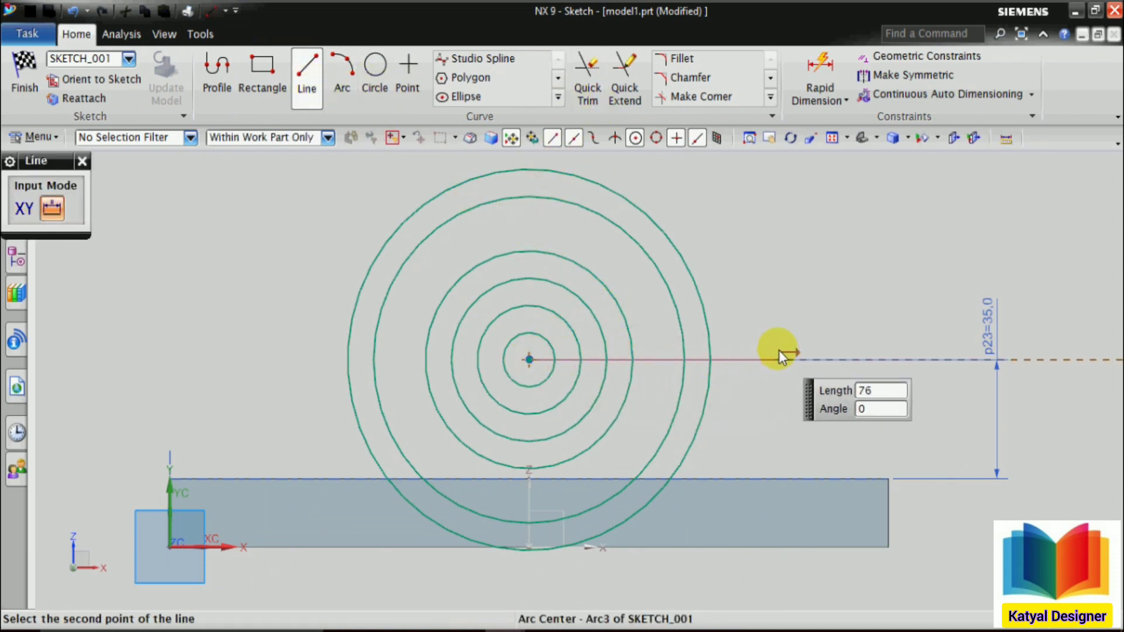
pyautogui.click(816, 356)
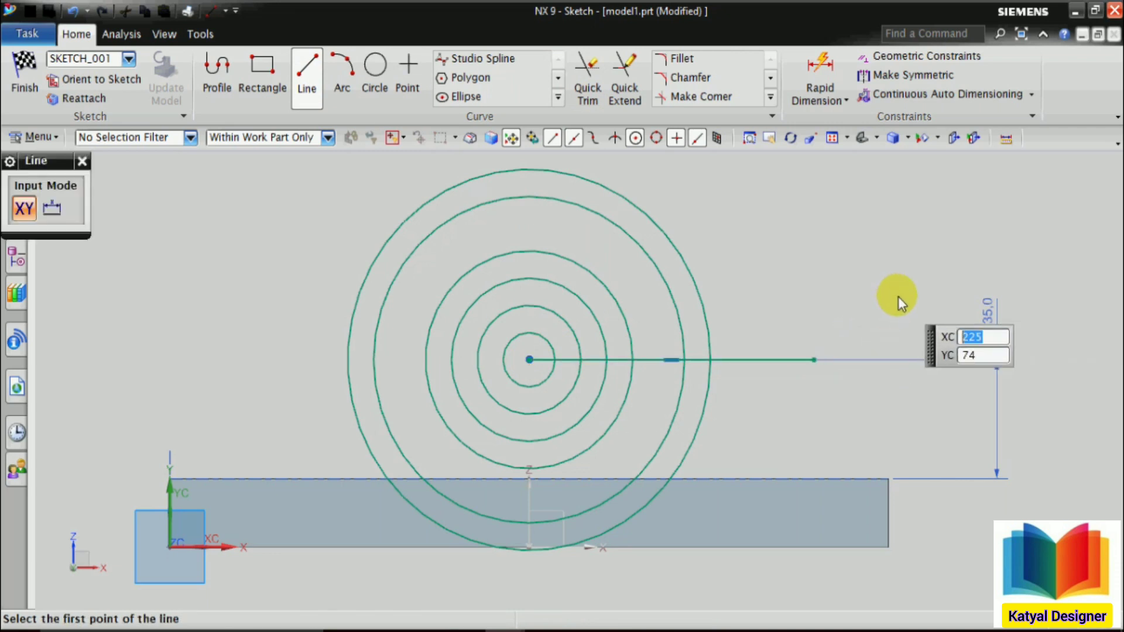
pyautogui.press('Escape')
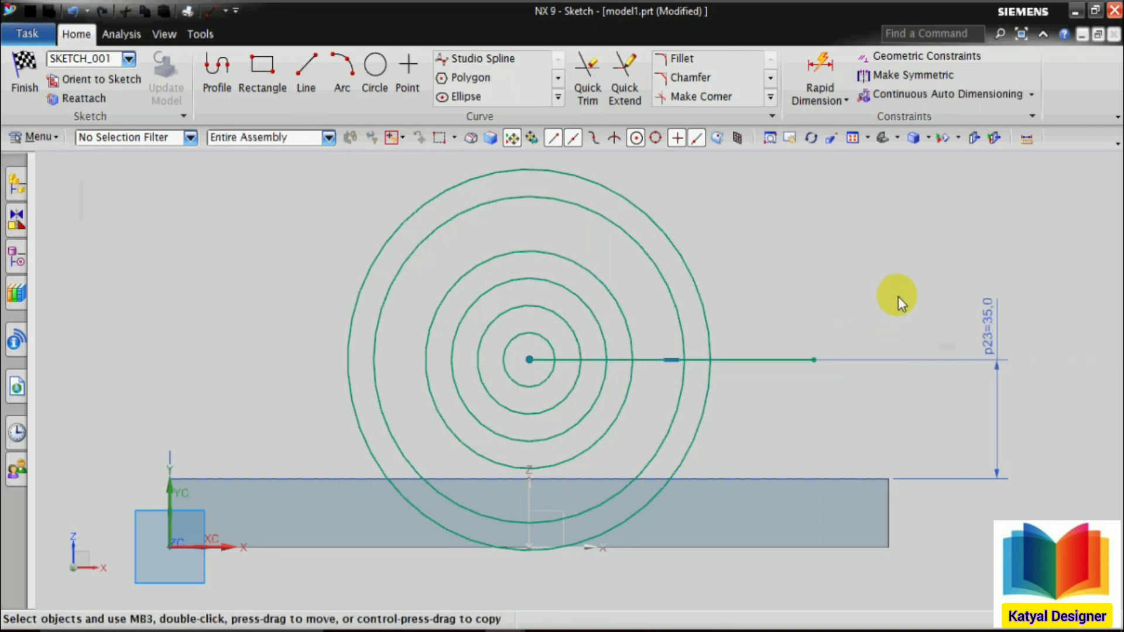
# Hide the 35 mm dimension and trim away the lower halves of all six circles, using the horizontal line as the boundary.
pyautogui.rightClick(985, 347)
pyautogui.click(1003, 385)
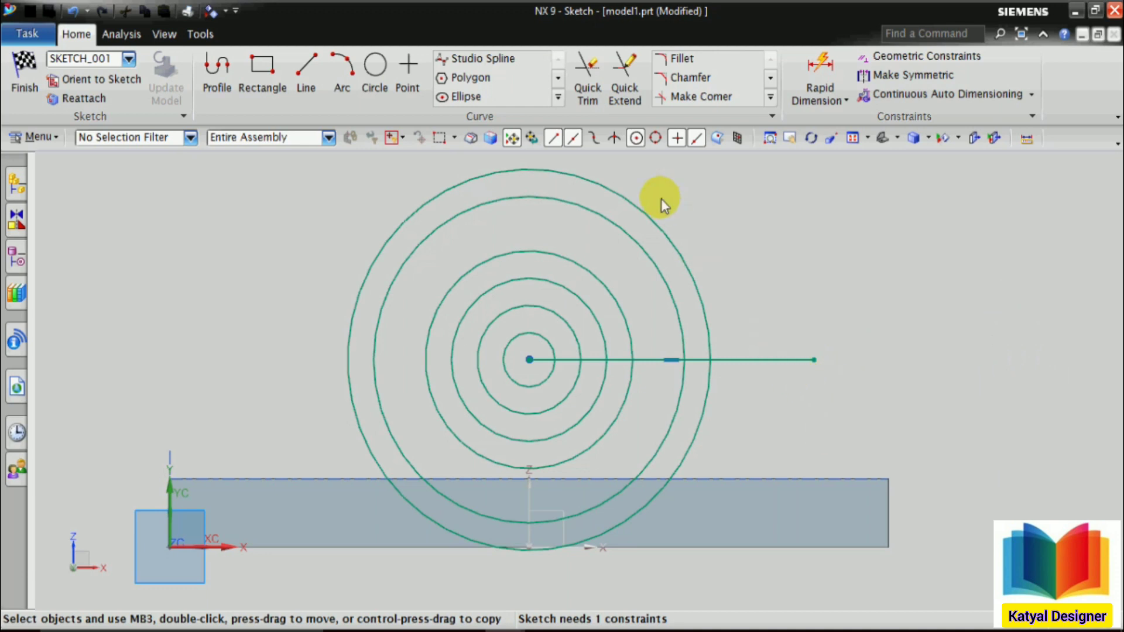
pyautogui.click(590, 97)
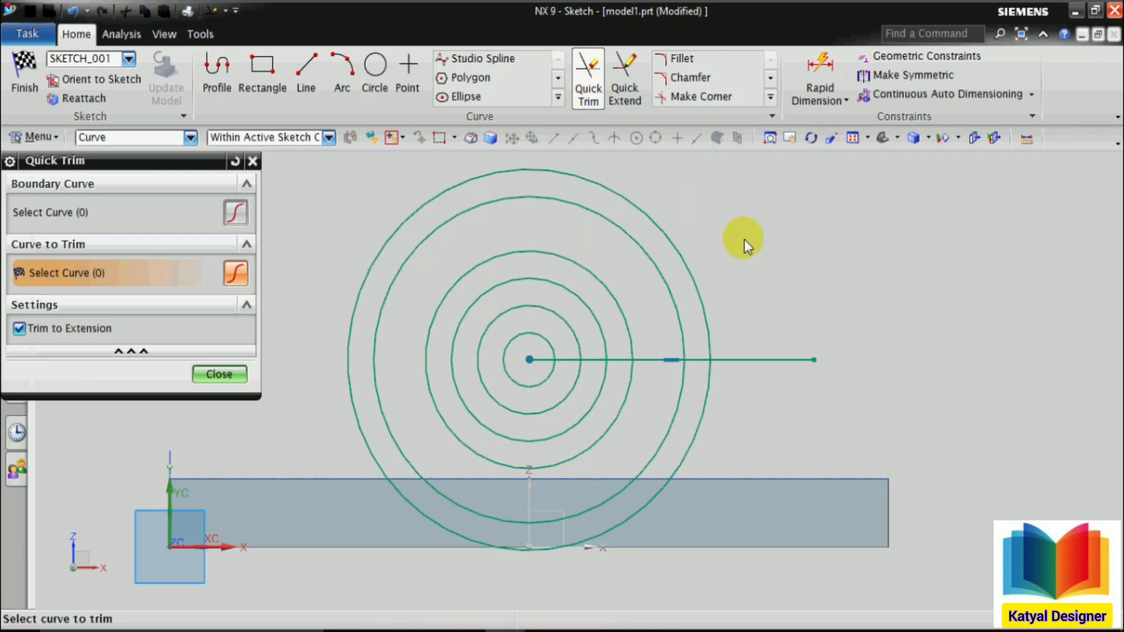
pyautogui.click(73, 216)
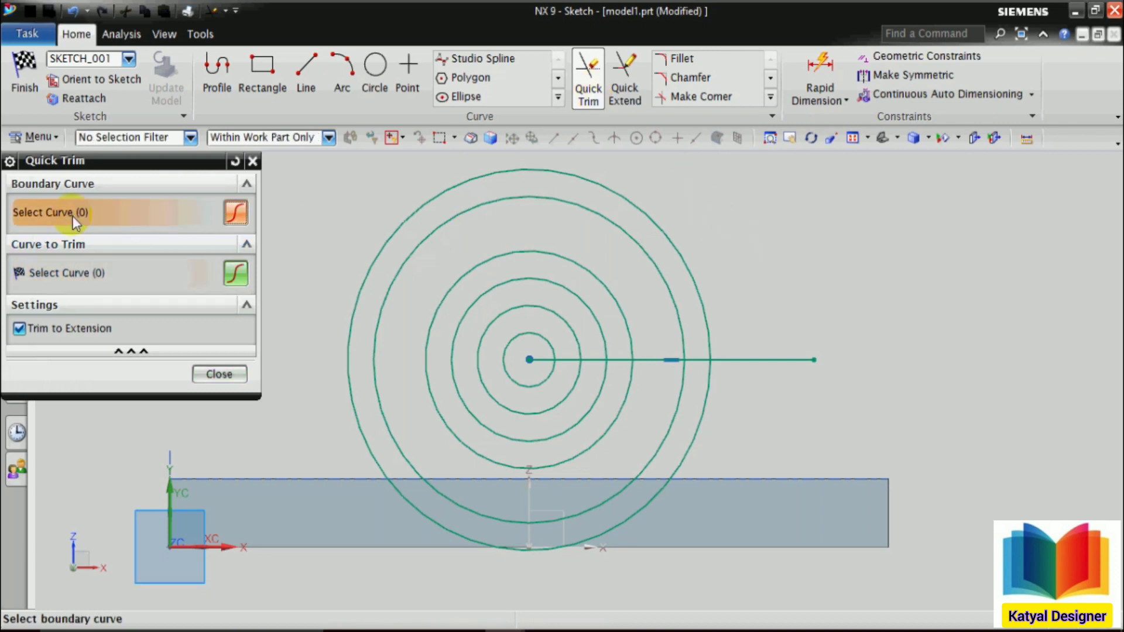
pyautogui.click(751, 360)
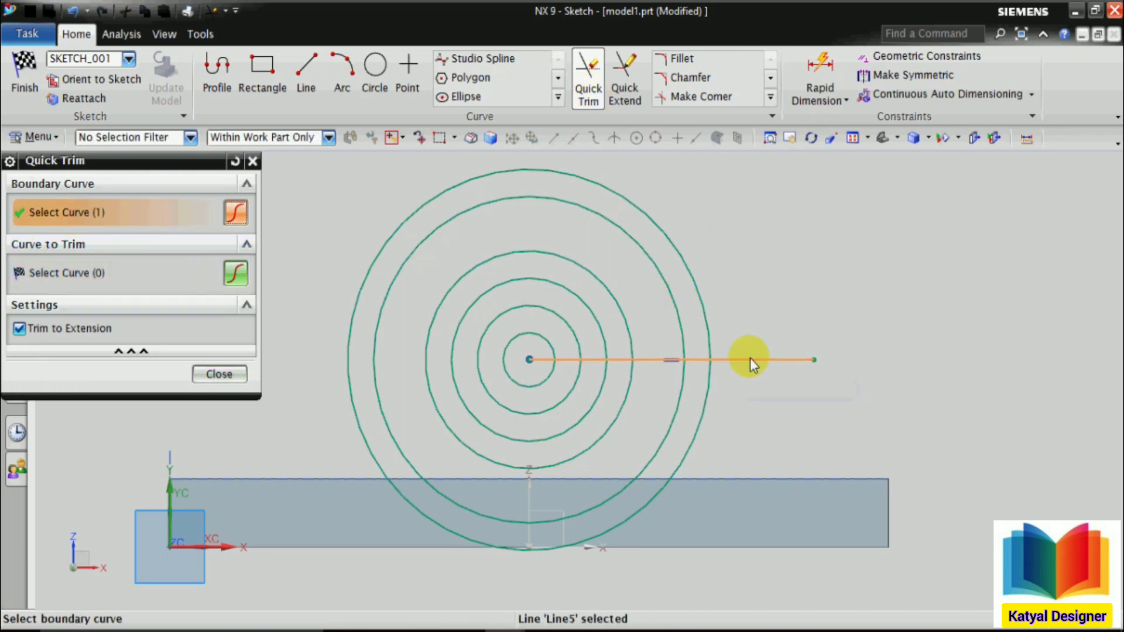
pyautogui.click(107, 276)
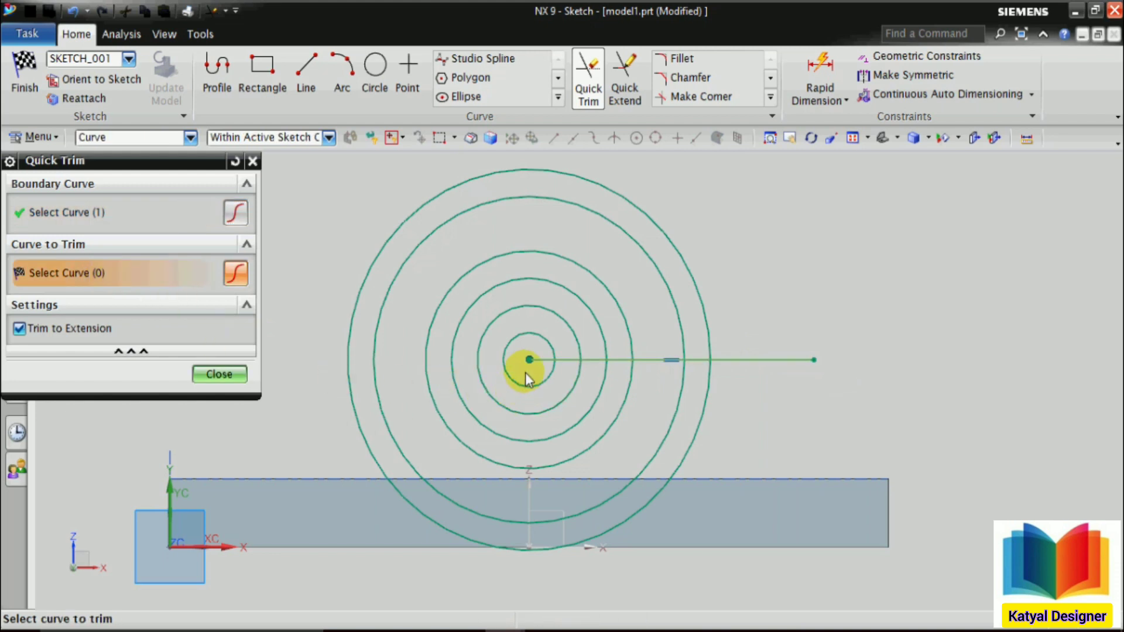
pyautogui.moveTo(526, 372); pyautogui.dragTo(384, 500)
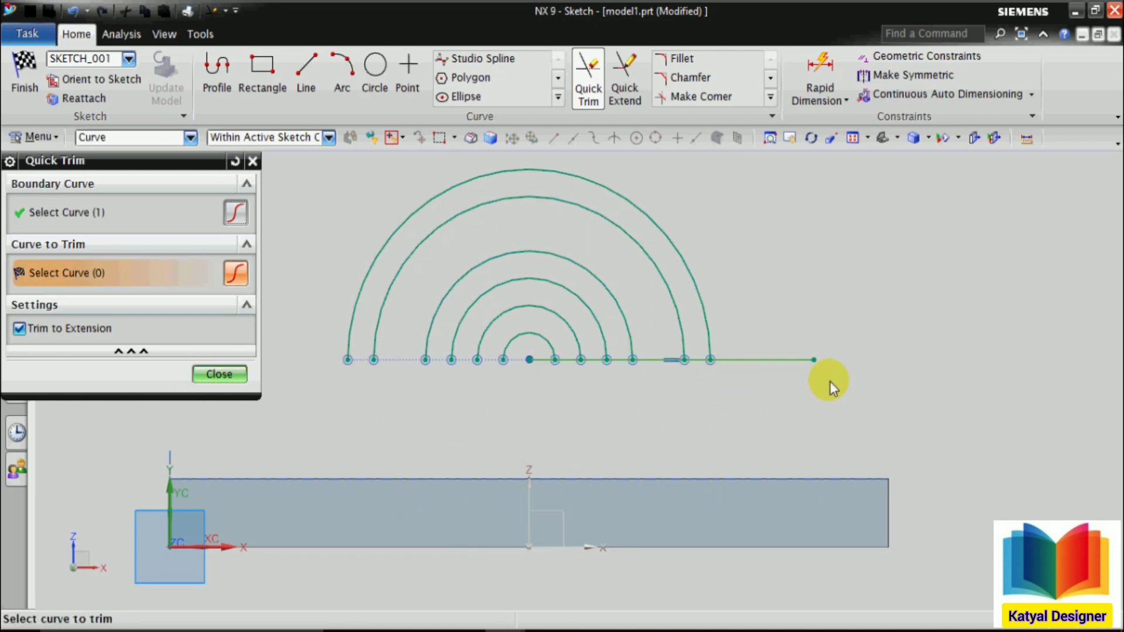
pyautogui.click(216, 375)
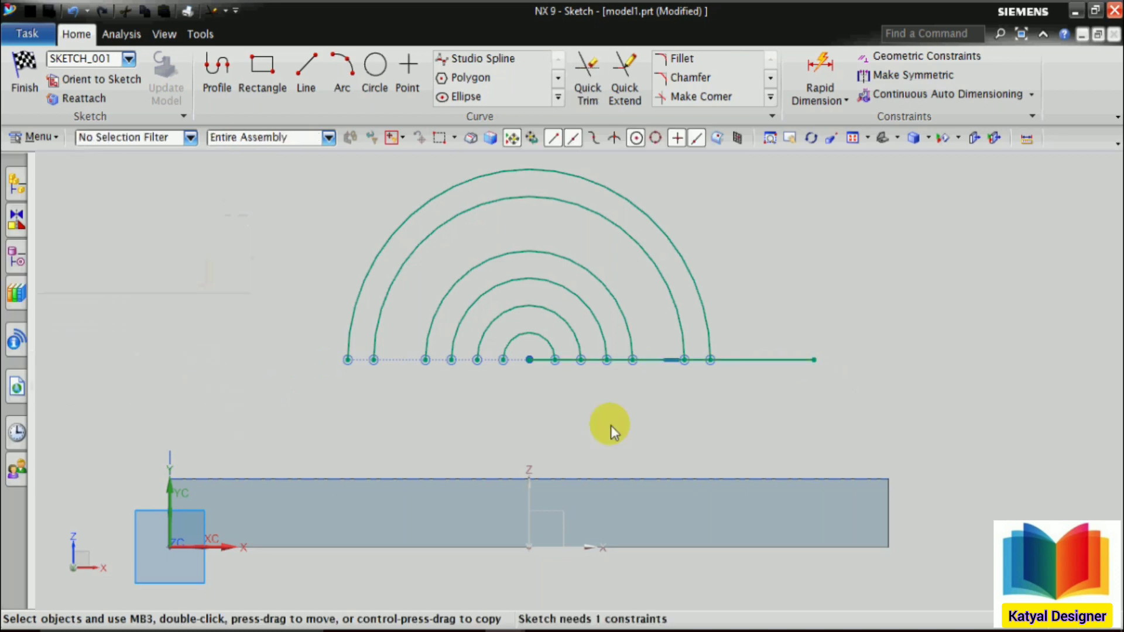
# Delete the horizontal line that served as the trim boundary.
pyautogui.click(758, 360)
pyautogui.rightClick(759, 361)
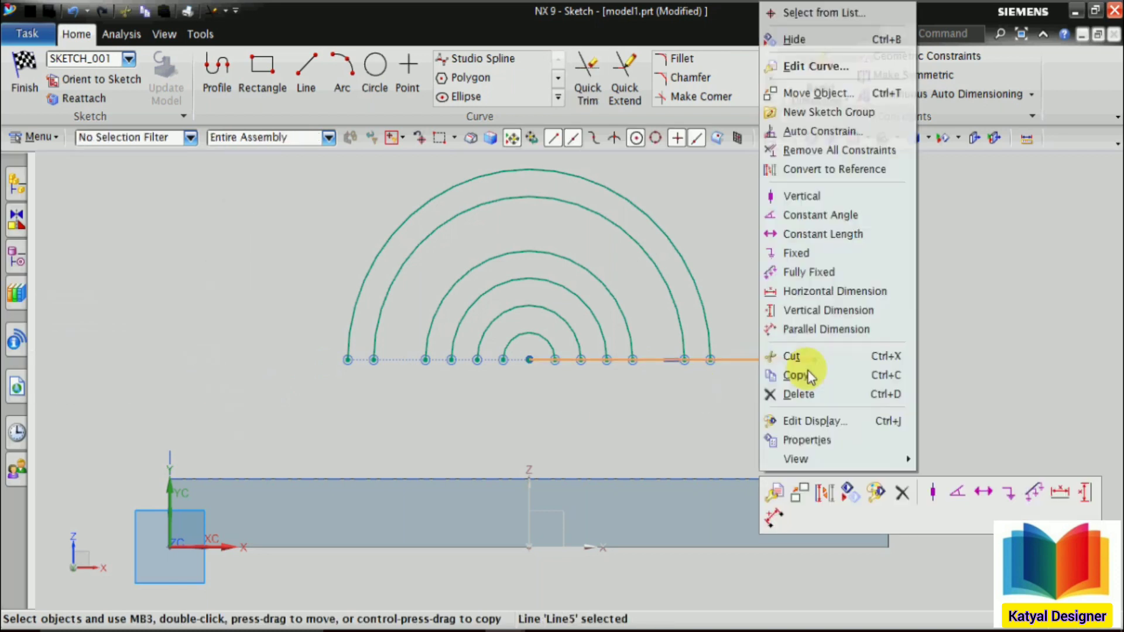
pyautogui.click(817, 395)
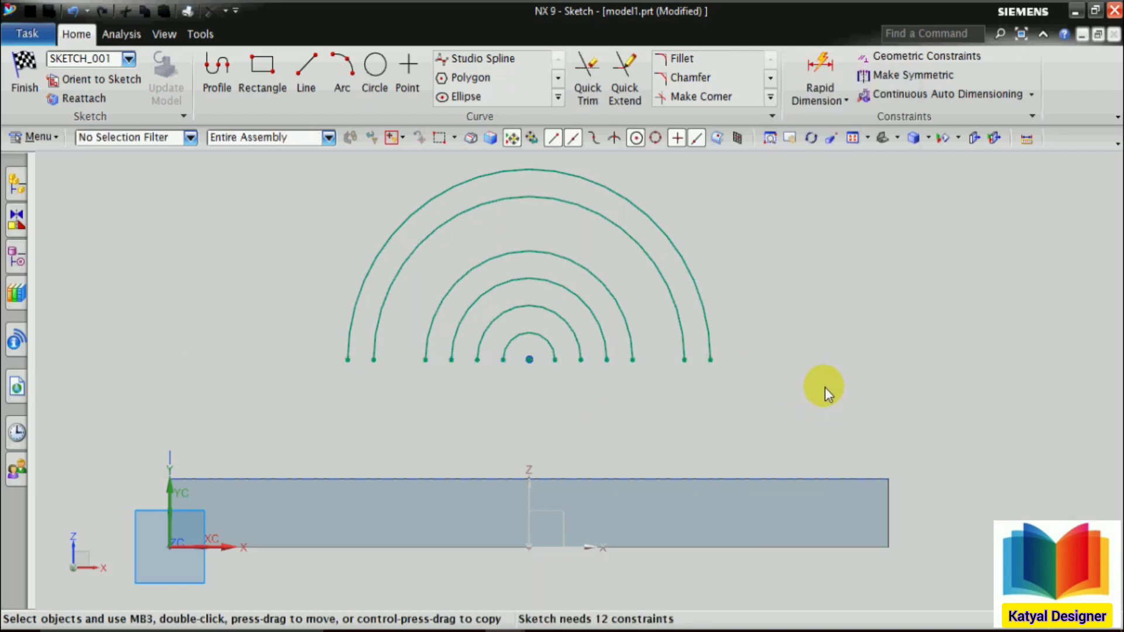
# Check the slot ends in drawing 6 and sketch horizontal lines joining the outermost arc's ends to the 48 mm arc's ends on both sides.
pyautogui.moveTo(515, 622)
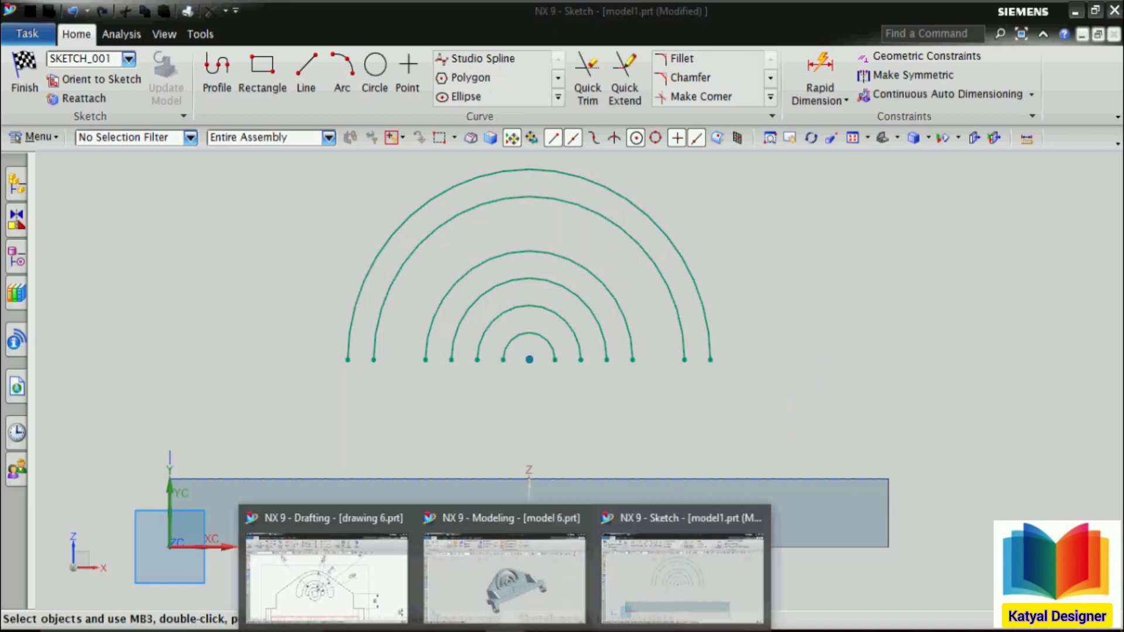
pyautogui.click(331, 570)
pyautogui.scroll(3, 420, 468)
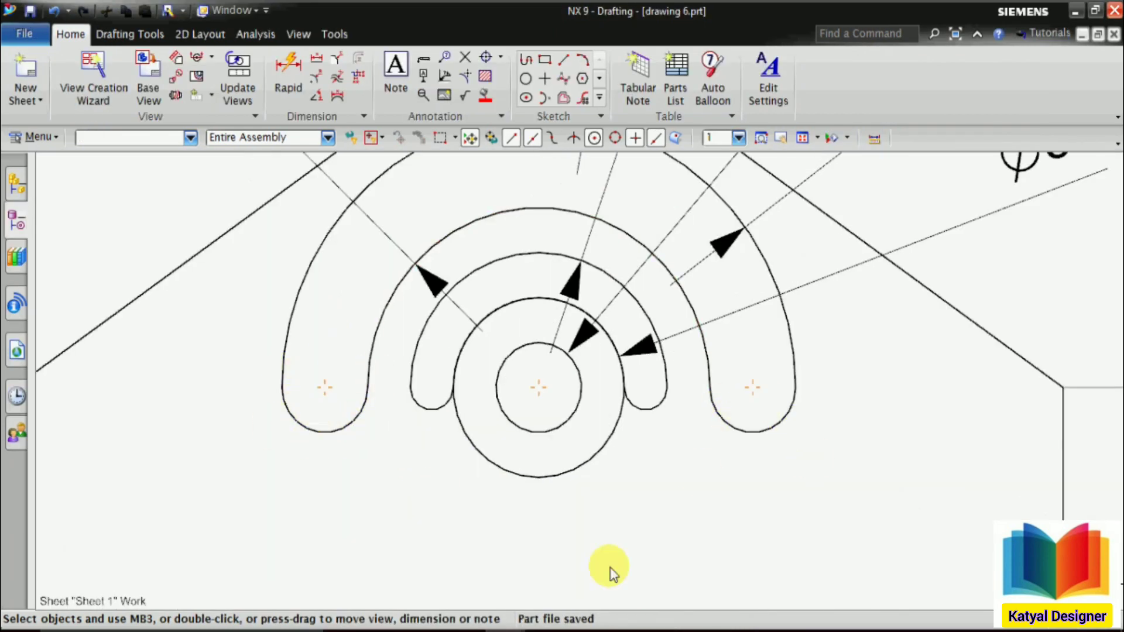
pyautogui.moveTo(602, 615)
pyautogui.click(644, 574)
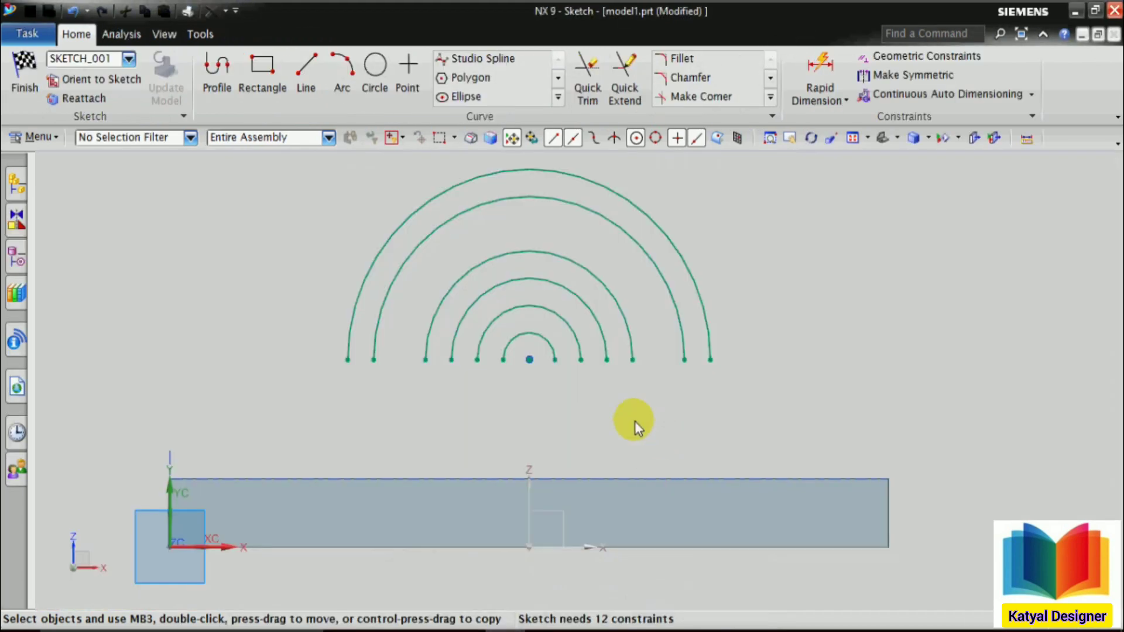
pyautogui.scroll(1, 343, 237)
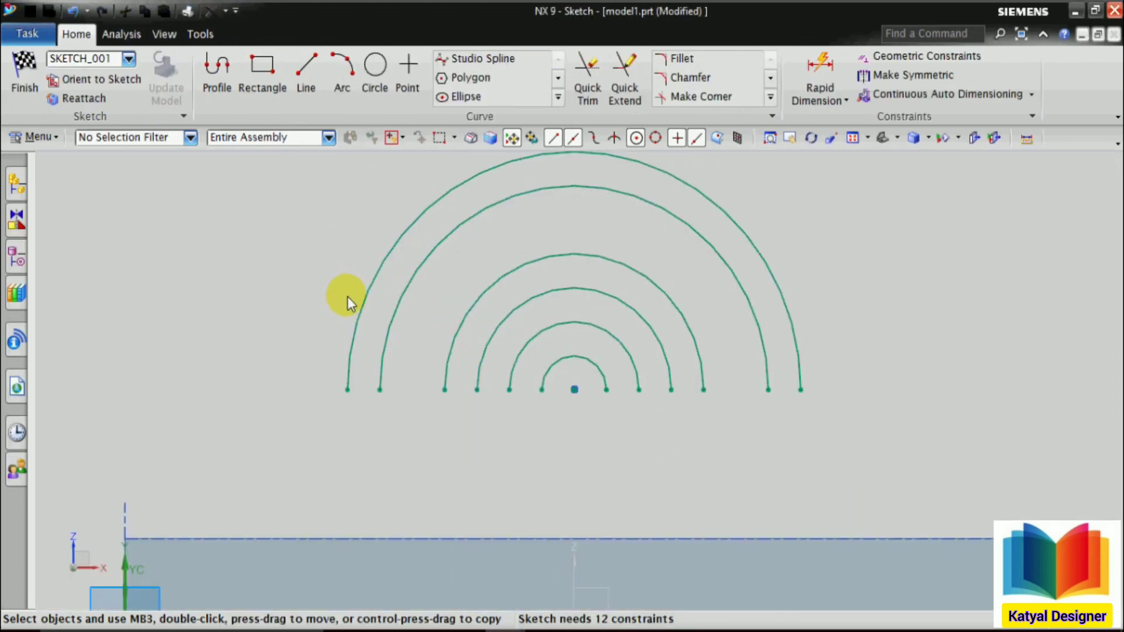
pyautogui.click(303, 75)
pyautogui.scroll(2, 335, 370)
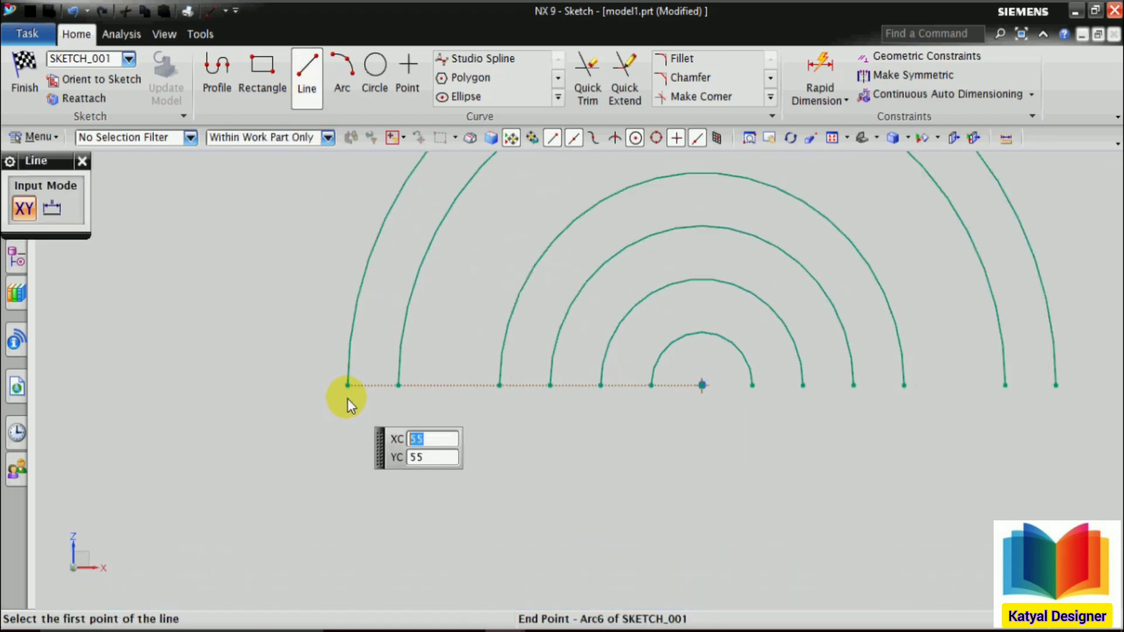
pyautogui.click(347, 385)
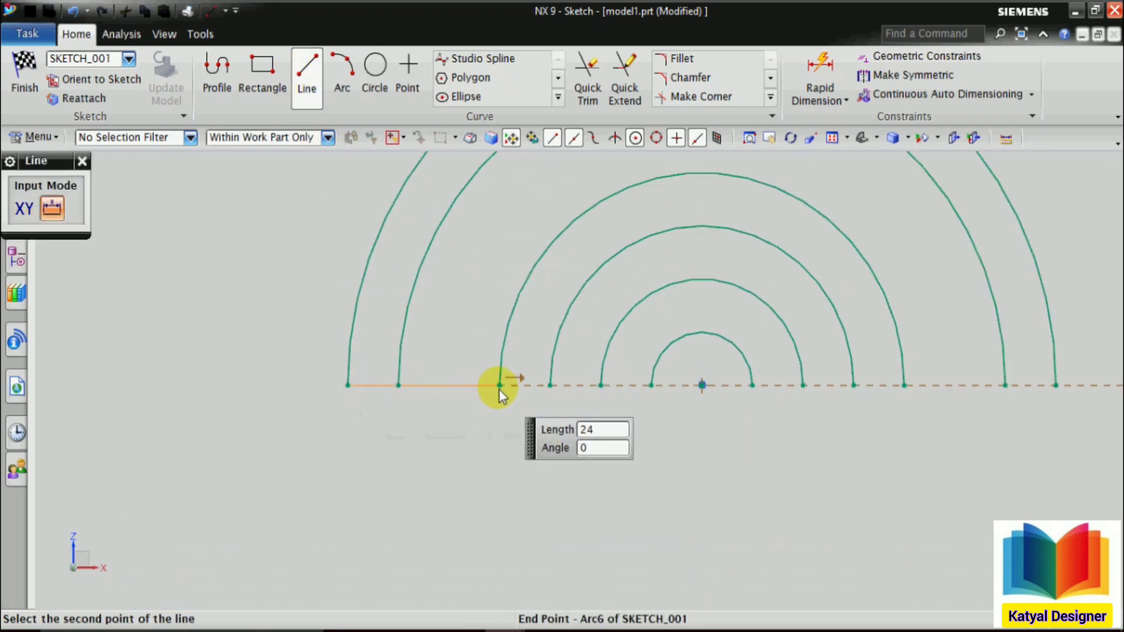
pyautogui.click(549, 385)
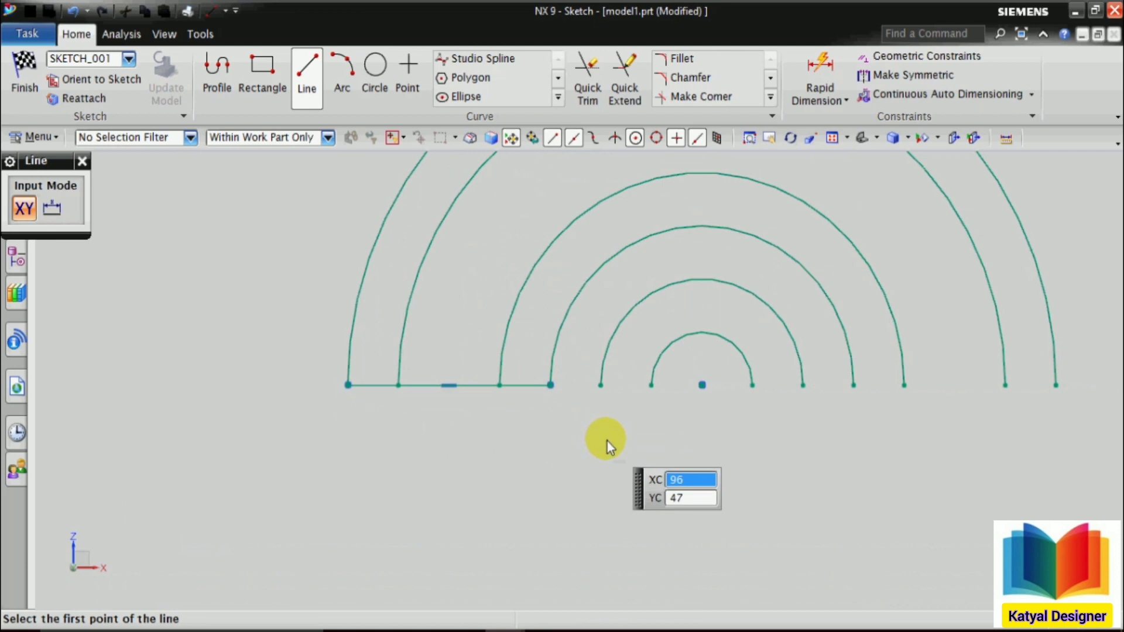
pyautogui.click(854, 385)
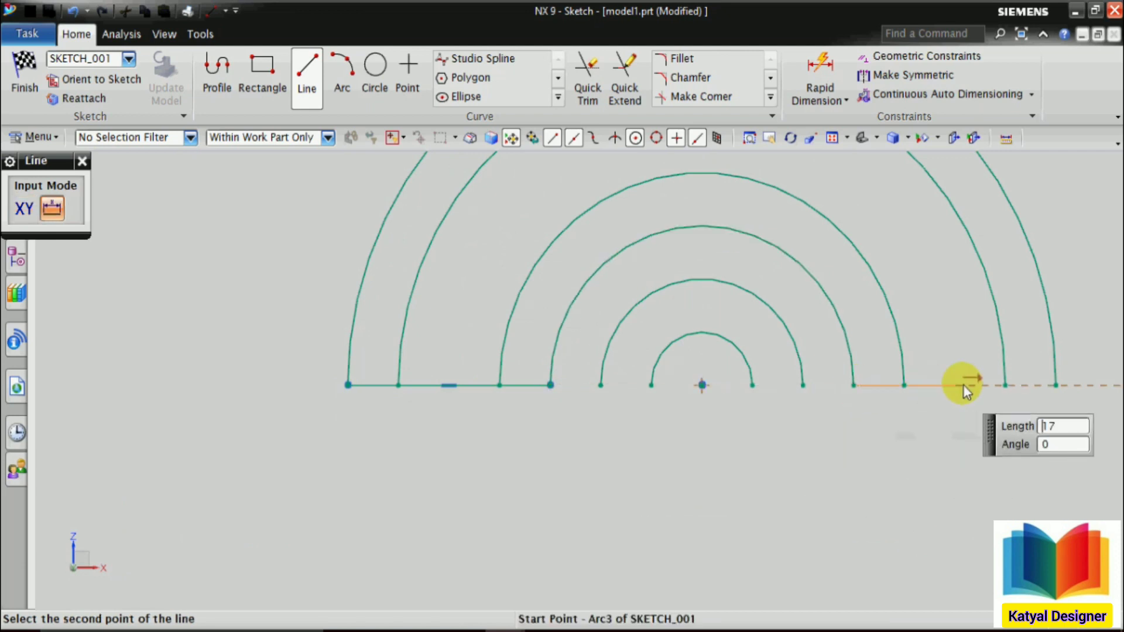
pyautogui.click(1055, 385)
pyautogui.press('Escape')
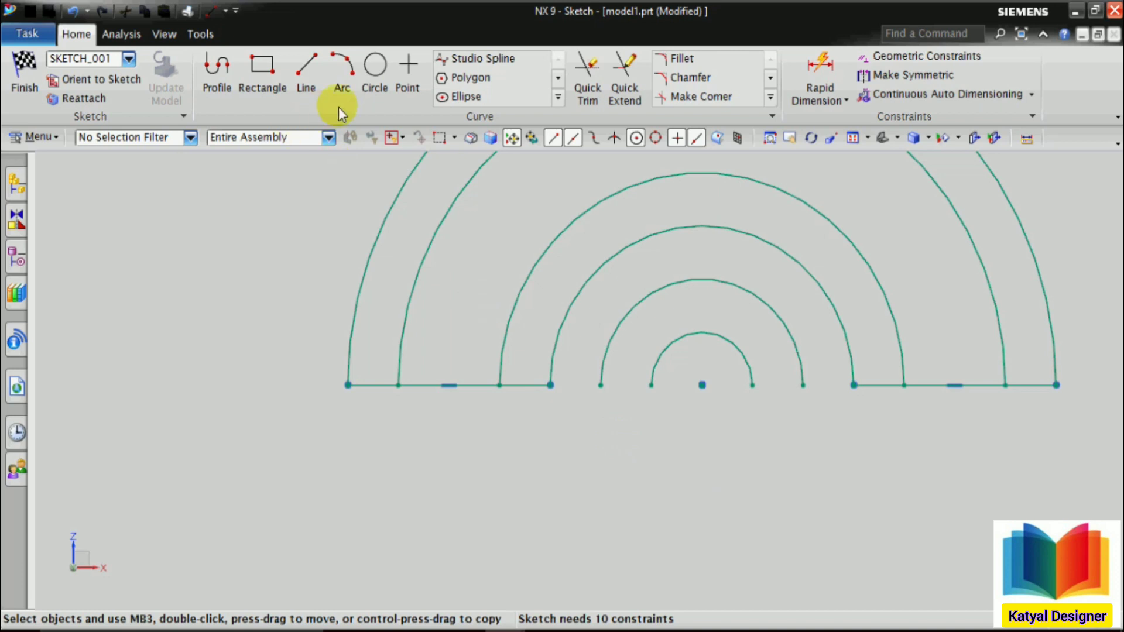
# Sketch a lower semicircular arc about 8 mm in radius, centred on the left horizontal line's midpoint, joining the second and third outermost arcs' ends.
pyautogui.click(341, 69)
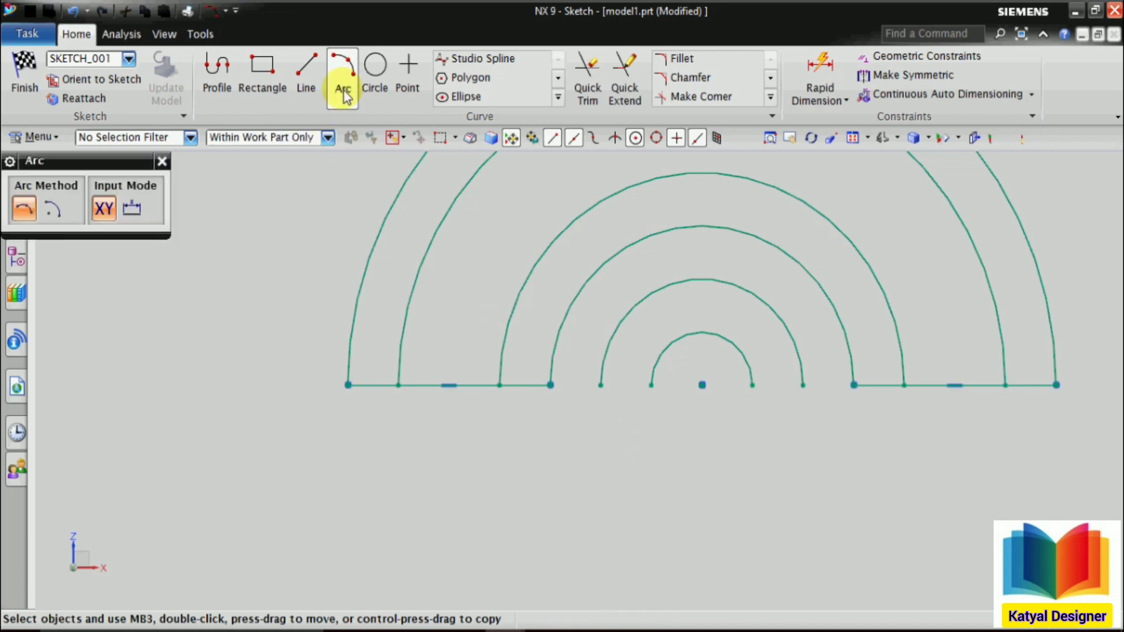
pyautogui.click(52, 210)
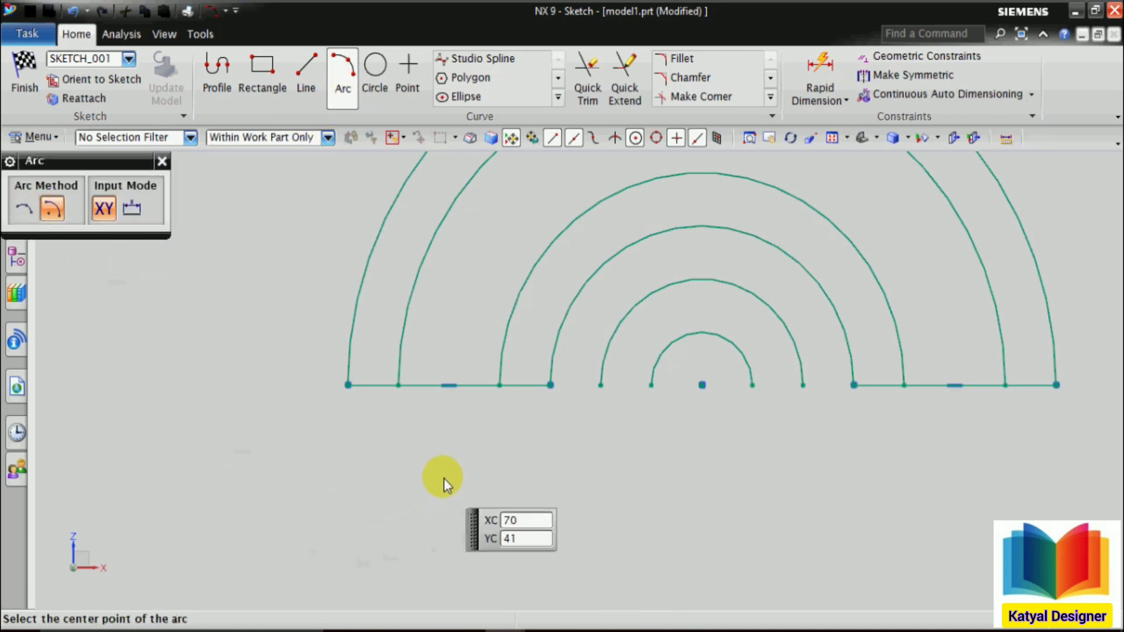
pyautogui.click(449, 387)
pyautogui.click(553, 407)
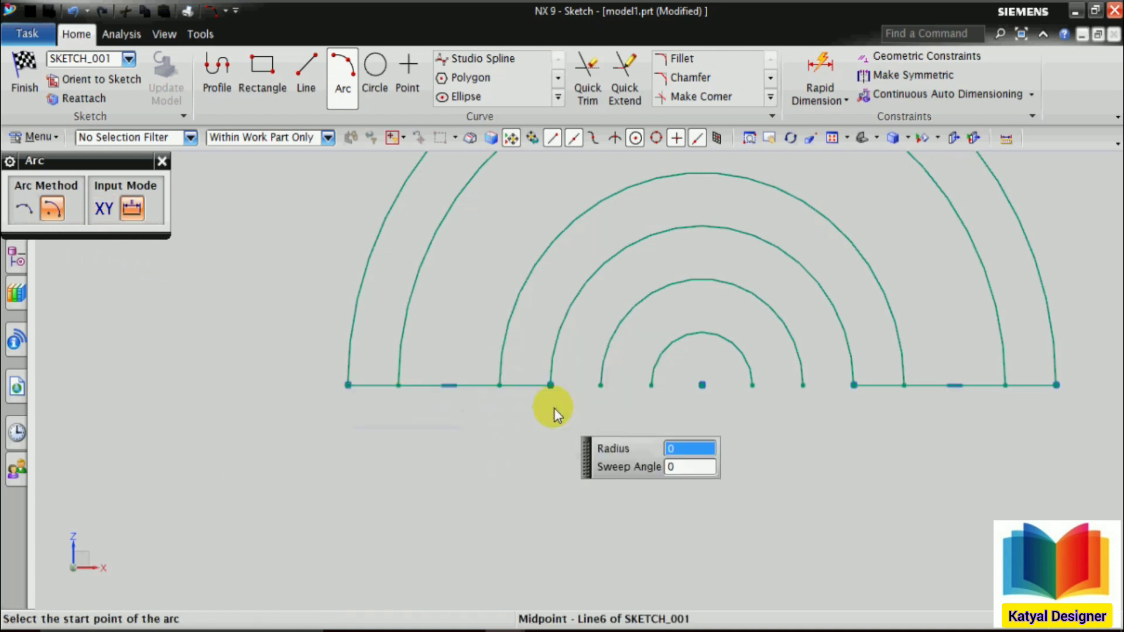
pyautogui.click(397, 384)
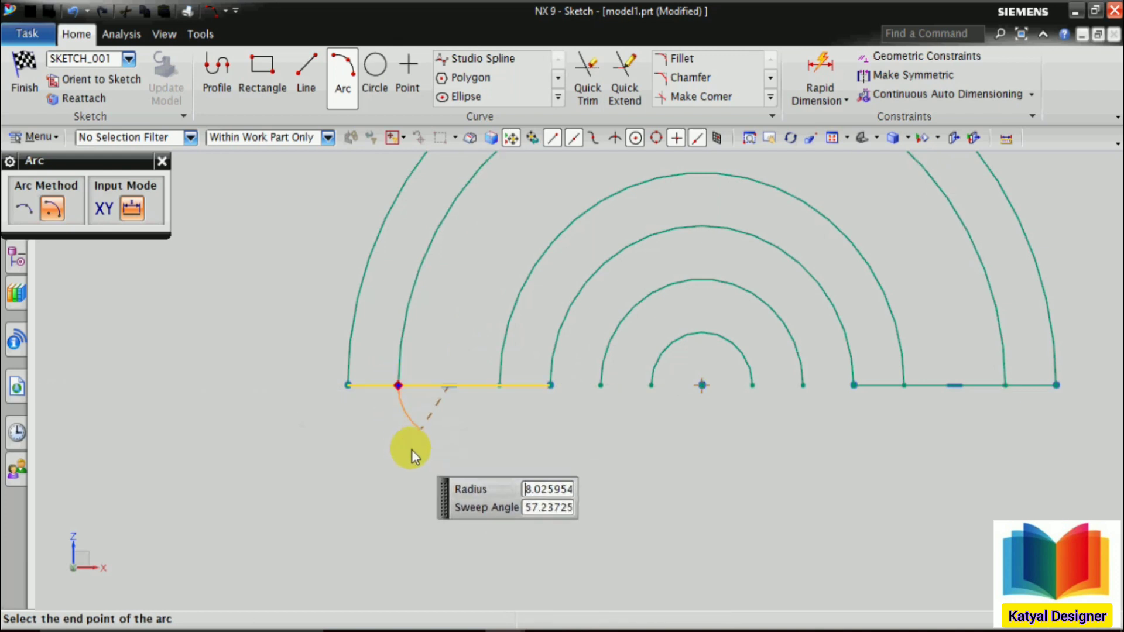
pyautogui.click(499, 386)
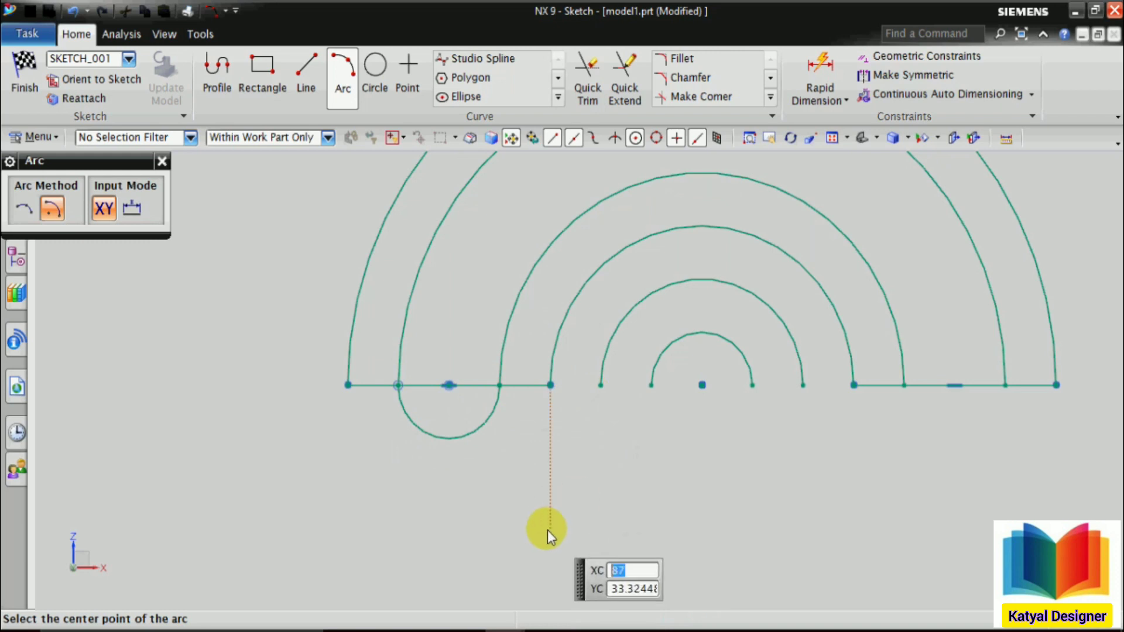
# Sketch a concentric lower arc of 16 mm radius joining the left ends of the outermost arc and the 48 mm arc.
pyautogui.click(449, 386)
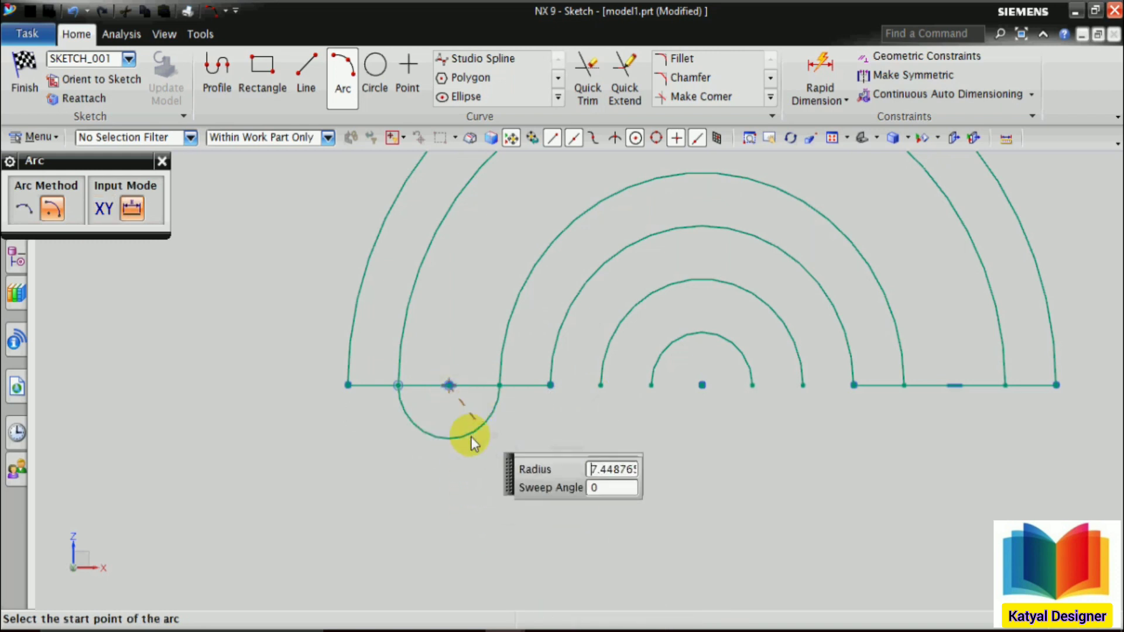
pyautogui.click(349, 385)
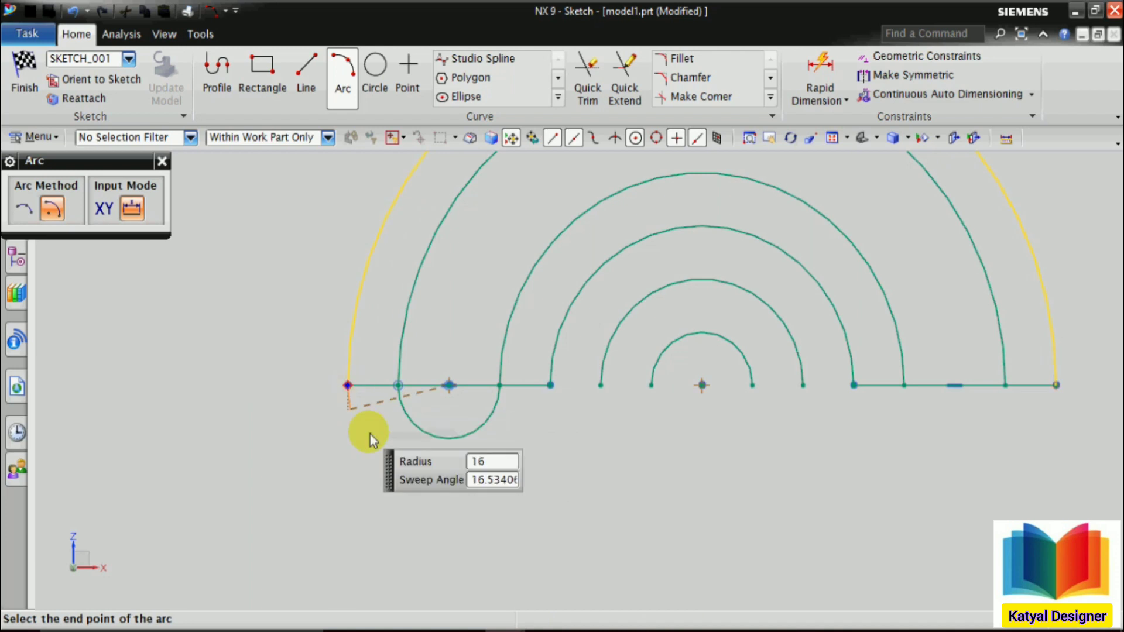
pyautogui.click(548, 385)
pyautogui.scroll(-1, 584, 440)
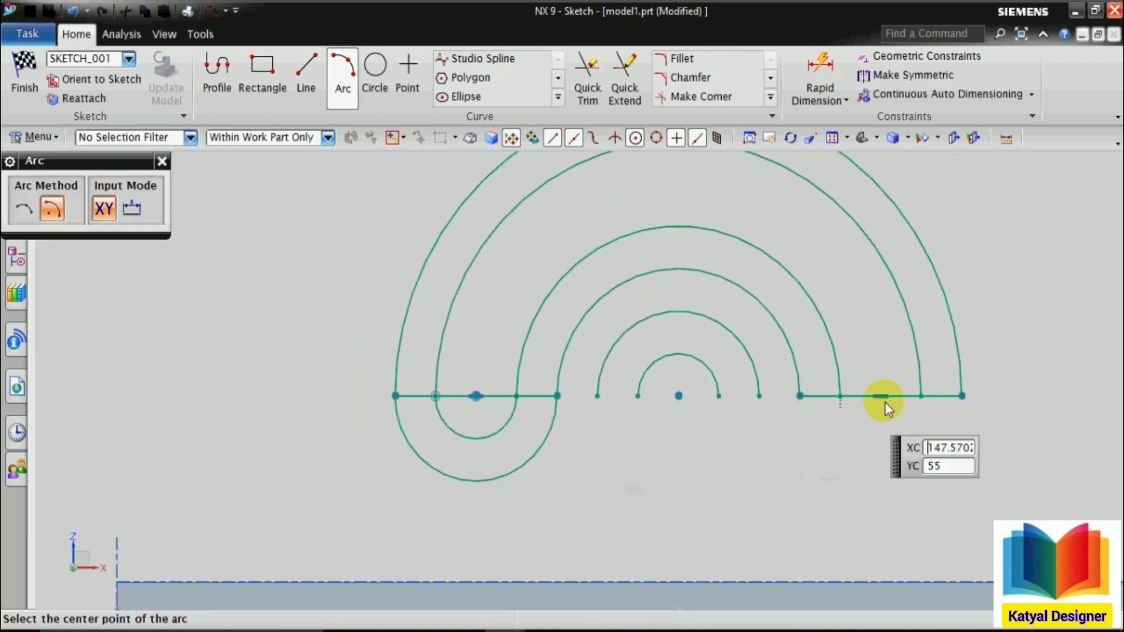
# Sketch a lower semicircular arc of 8 mm radius centred on the right horizontal line's midpoint, joining the two intermediate arcs' ends.
pyautogui.scroll(2, 1053, 518)
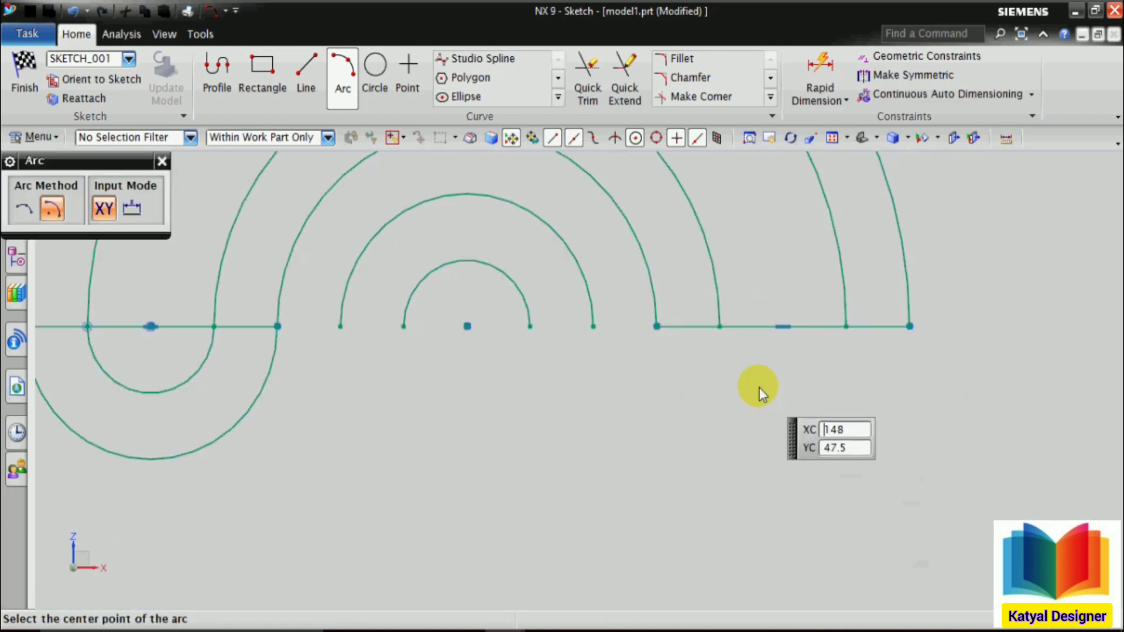
pyautogui.click(783, 326)
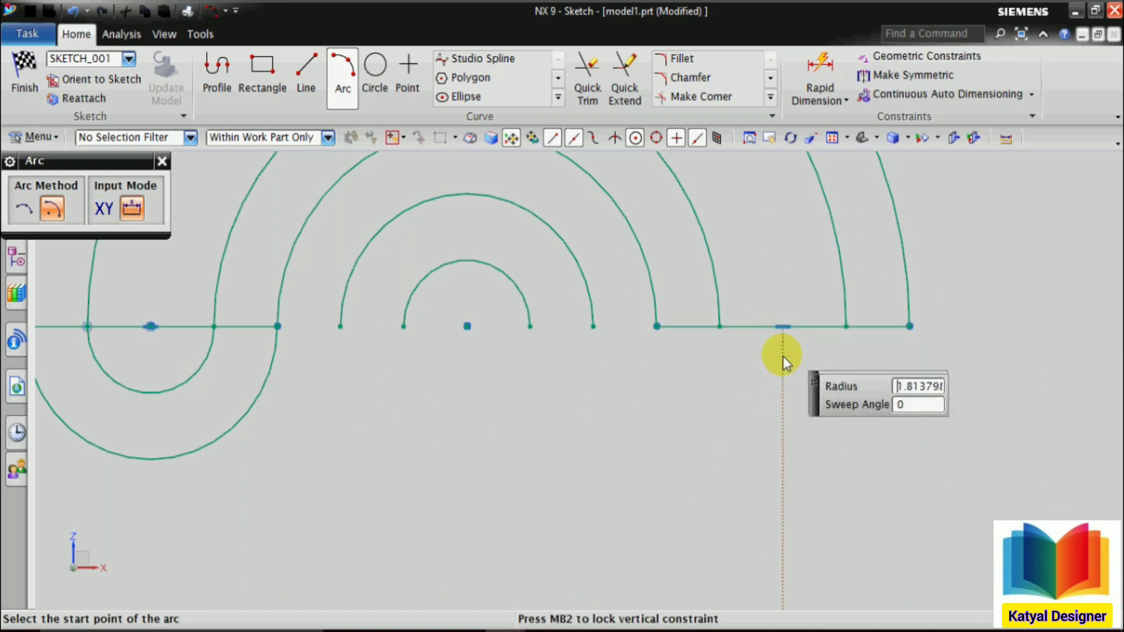
pyautogui.click(718, 326)
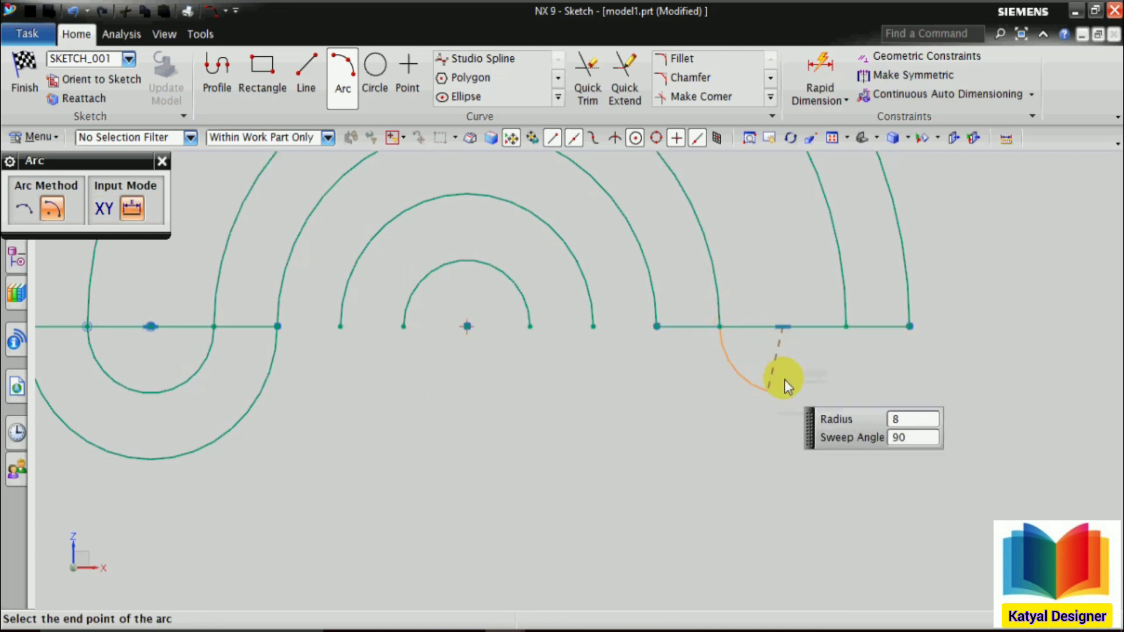
pyautogui.click(845, 326)
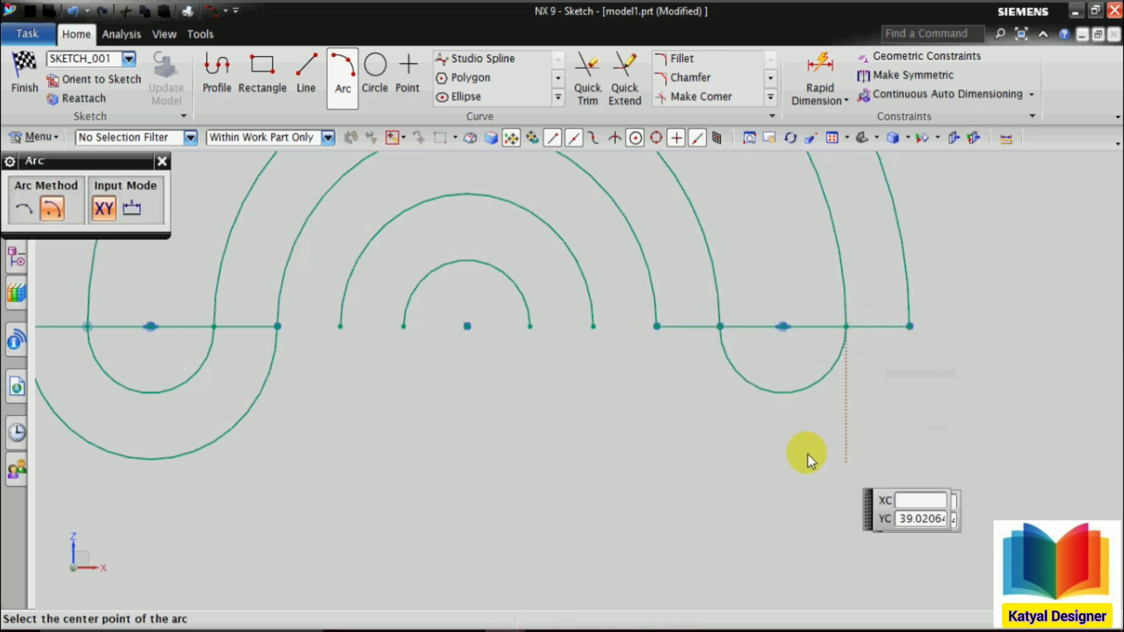
pyautogui.click(656, 326)
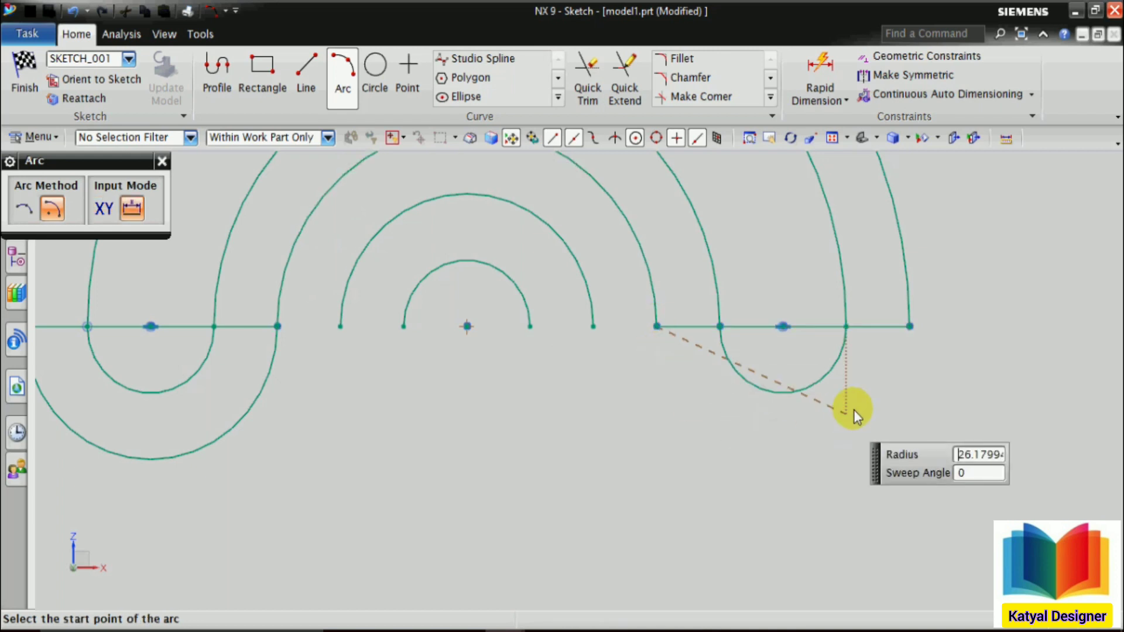
pyautogui.click(909, 326)
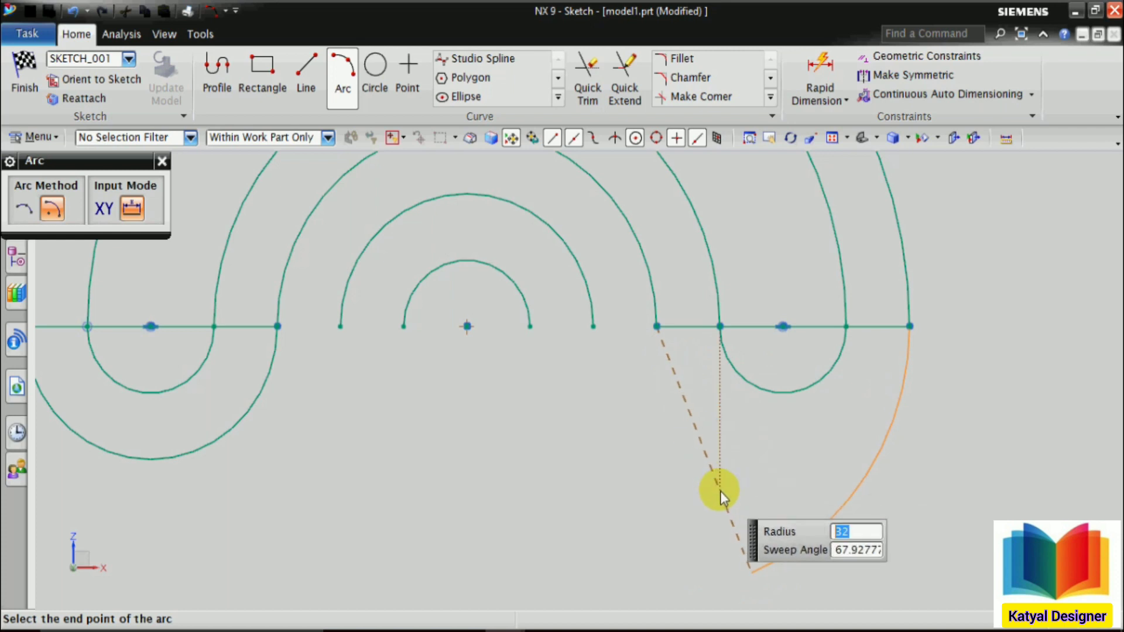
pyautogui.press('Escape')
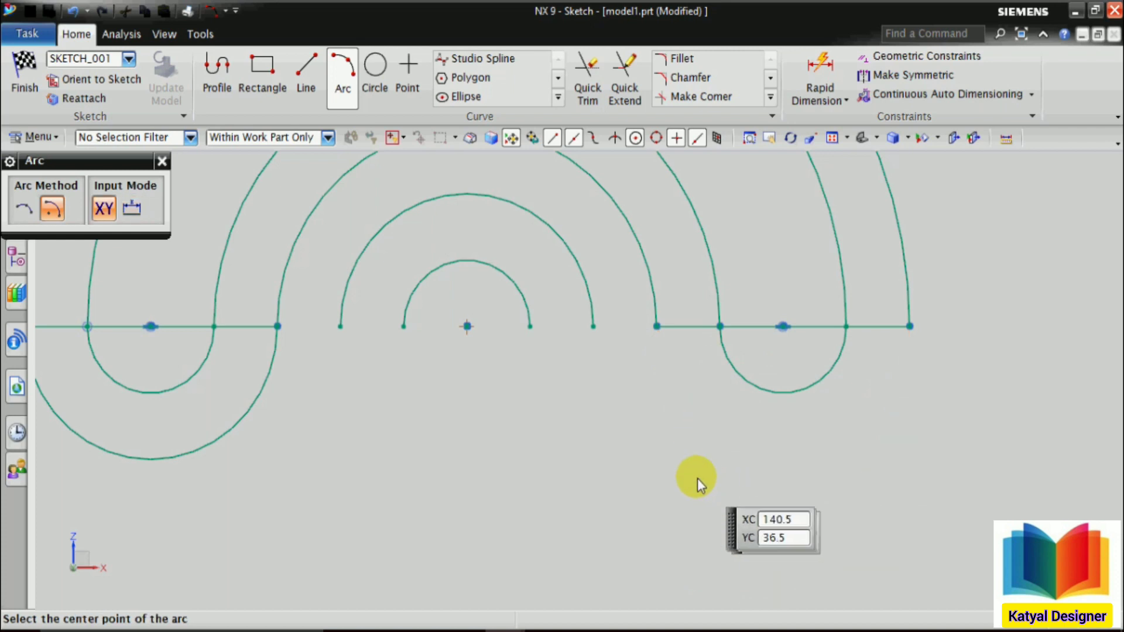
# Sketch a concentric lower arc of 16 mm radius across the right horizontal line, joining the 48 mm arc's end to the outermost arc's end.
pyautogui.click(782, 331)
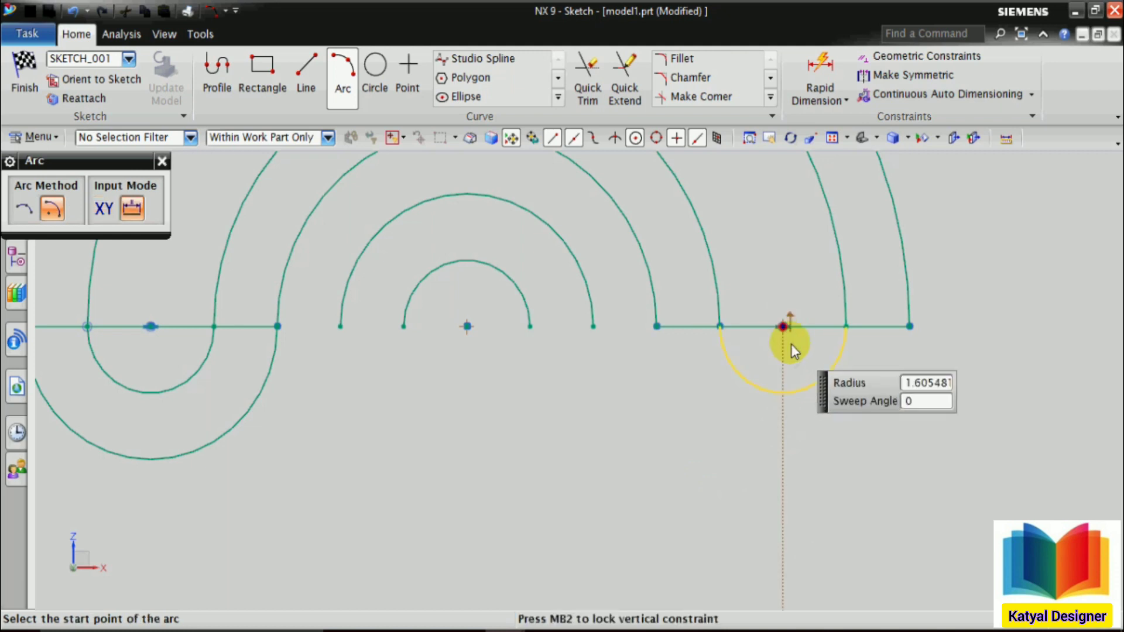
pyautogui.click(656, 326)
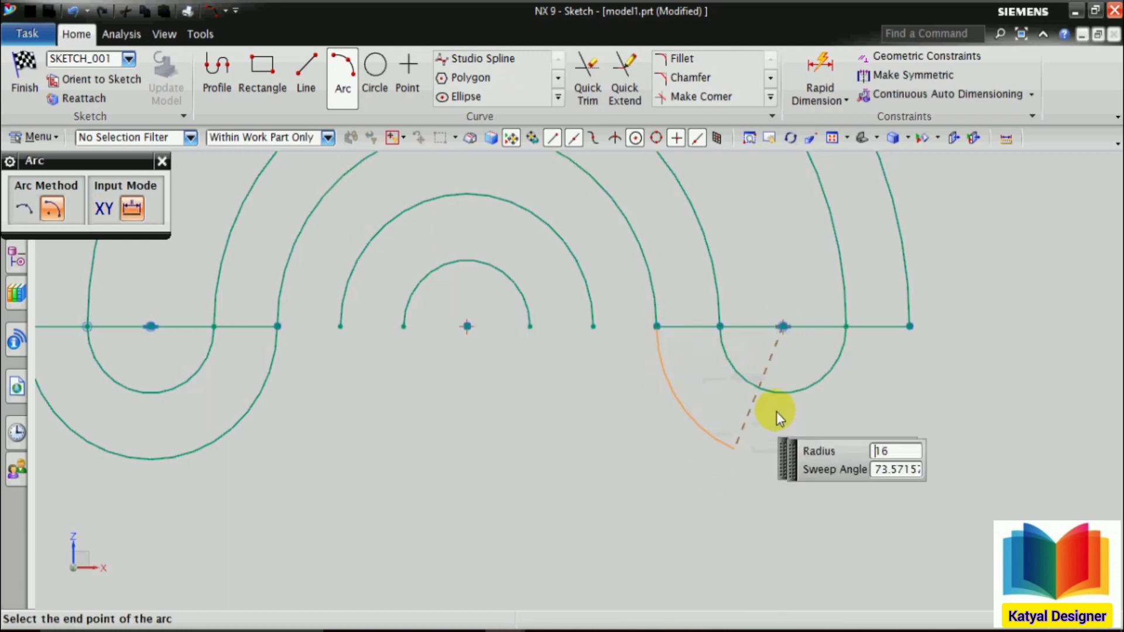
pyautogui.click(908, 327)
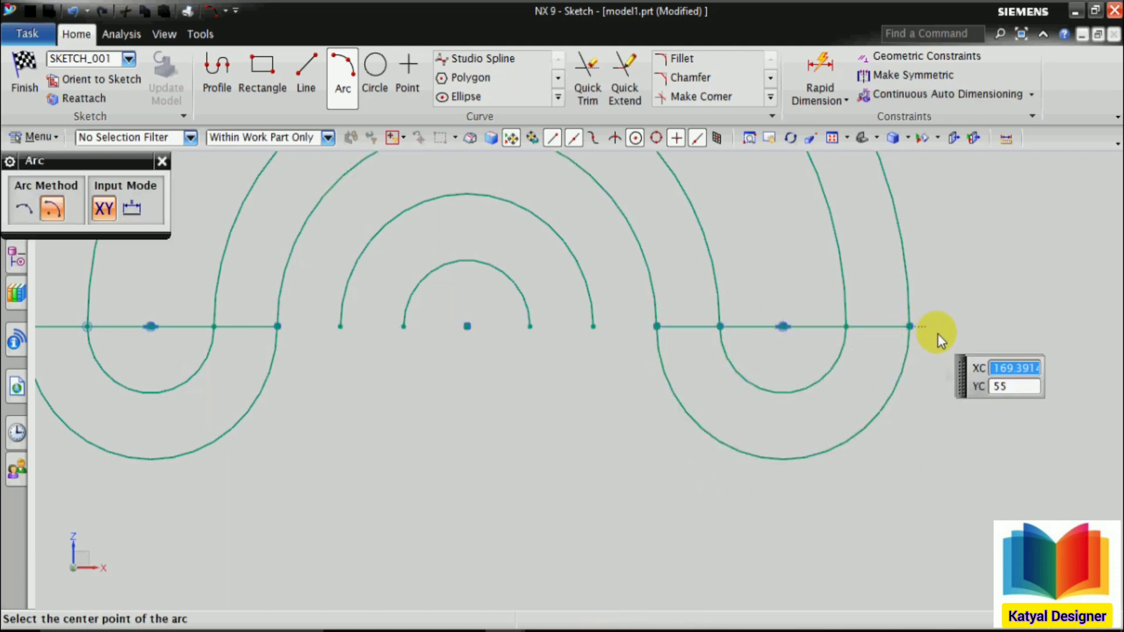
pyautogui.click(161, 161)
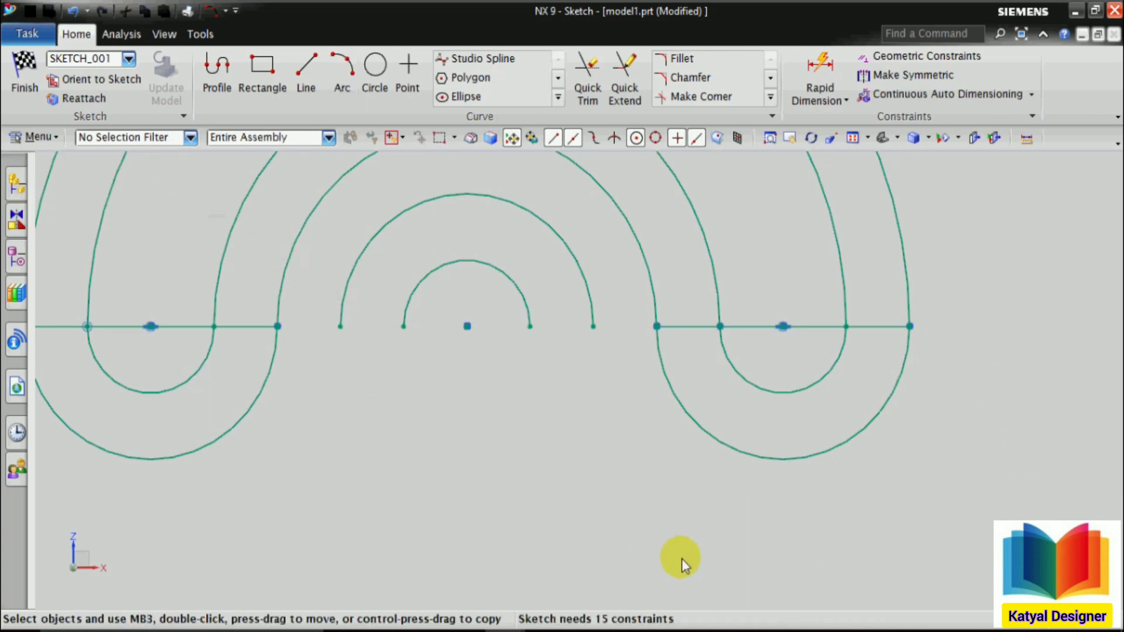
# Check the central circles in drawing 6 and sketch a lower semicircular arc of 8 mm radius that closes the innermost arc into a circle.
pyautogui.scroll(-2, 681, 559)
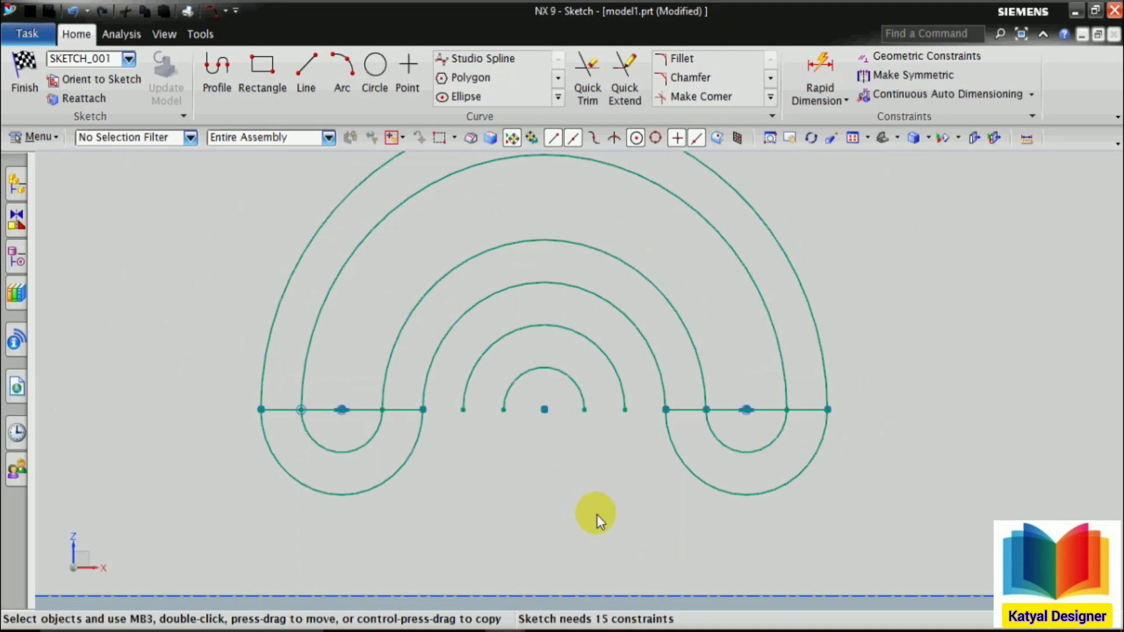
pyautogui.moveTo(504, 628)
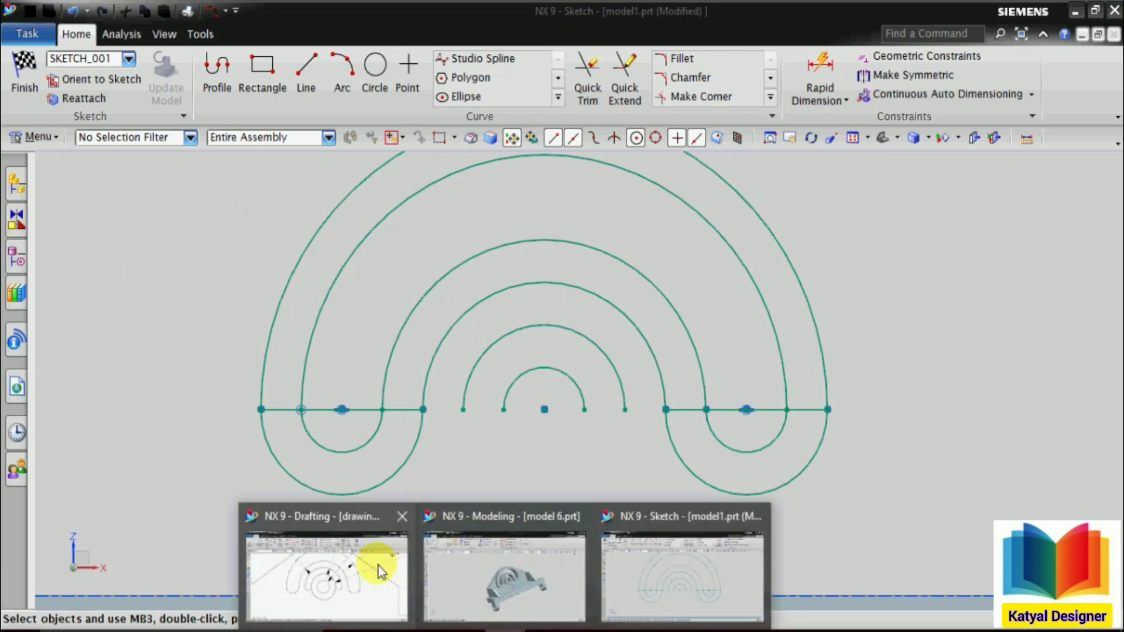
pyautogui.click(380, 571)
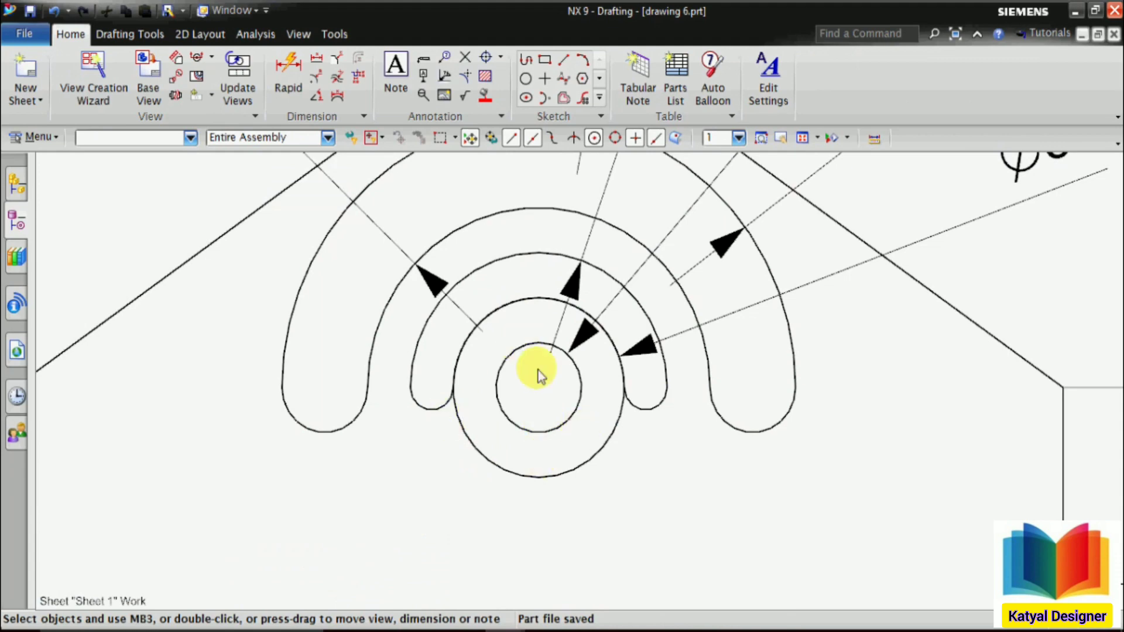
pyautogui.moveTo(504, 628)
pyautogui.click(658, 567)
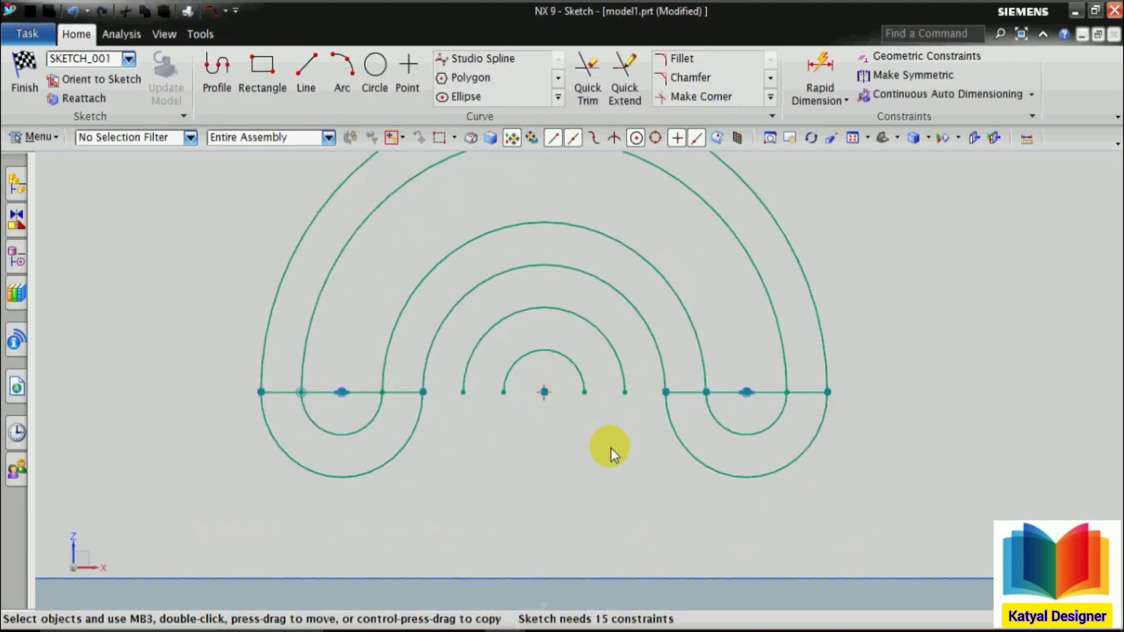
pyautogui.click(340, 77)
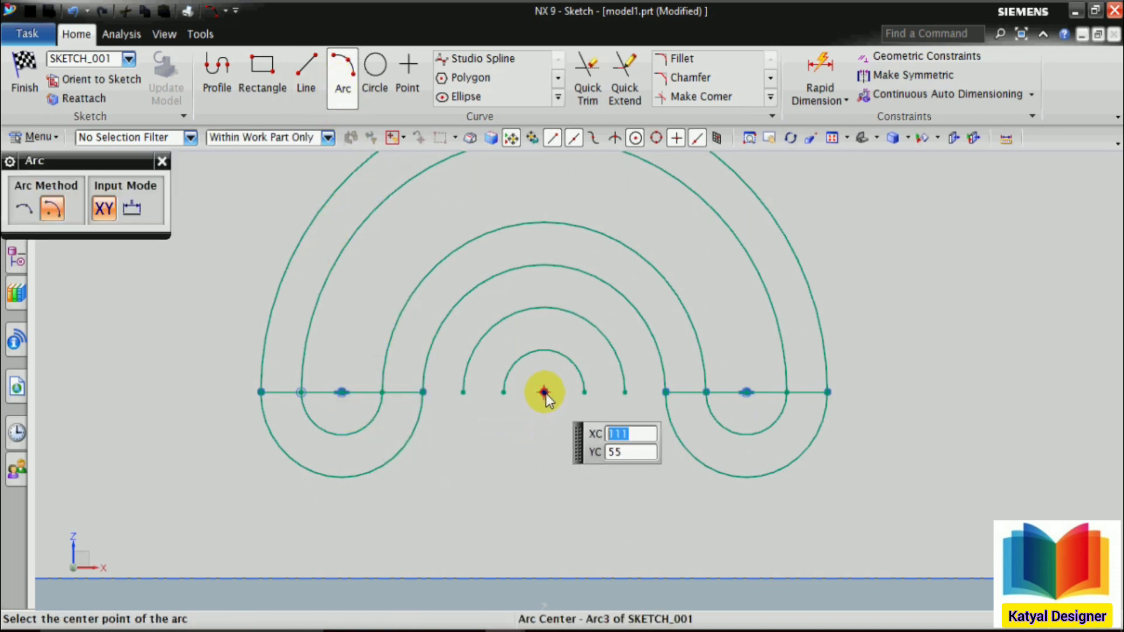
pyautogui.click(546, 395)
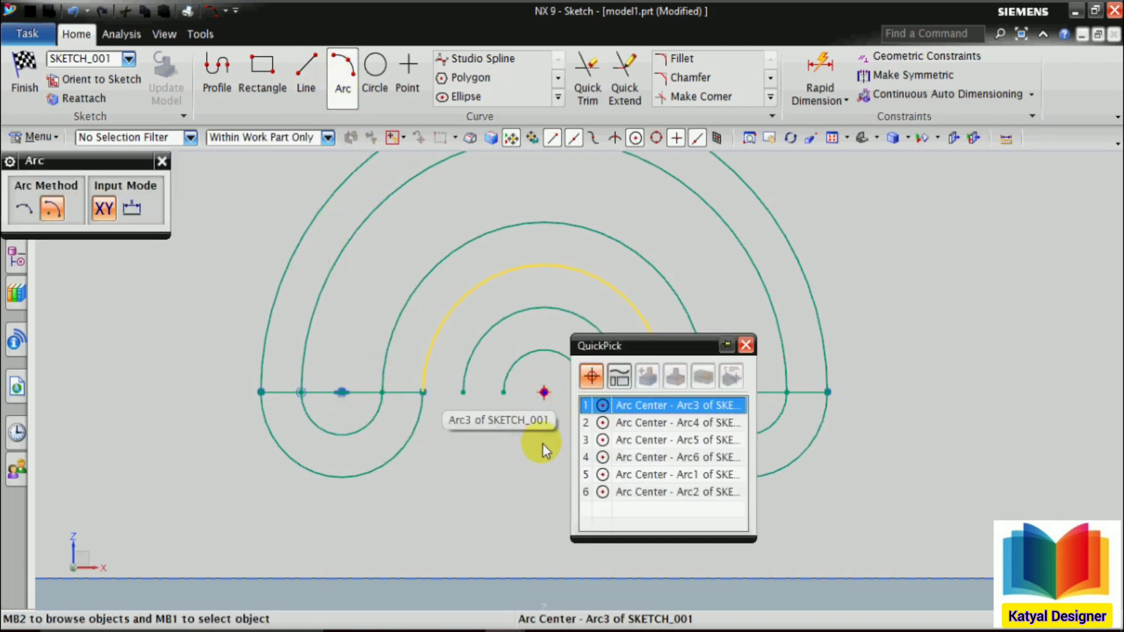
pyautogui.click(629, 403)
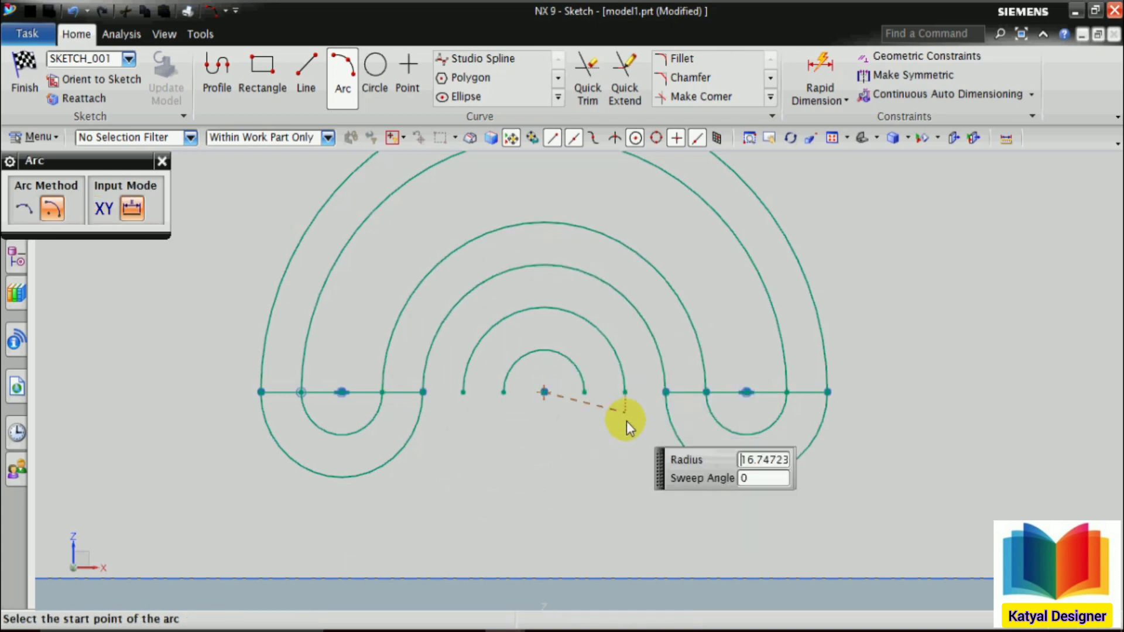
pyautogui.click(503, 391)
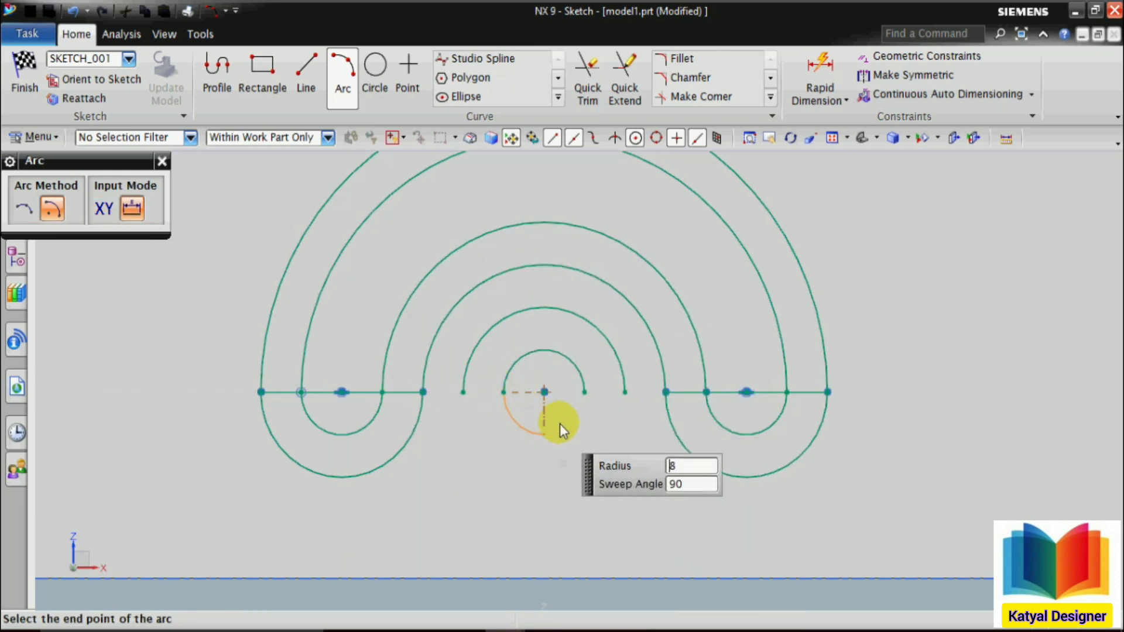
pyautogui.click(582, 392)
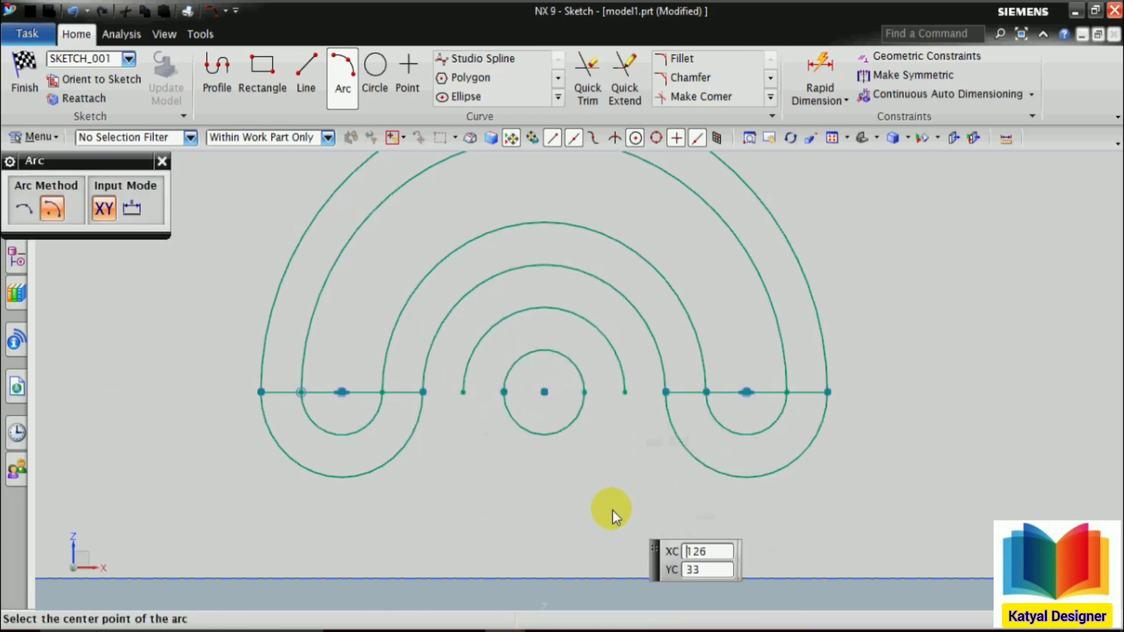
# Sketch a lower semicircular arc of 16 mm radius about the common centre, closing the second innermost arc into a circle.
pyautogui.click(545, 392)
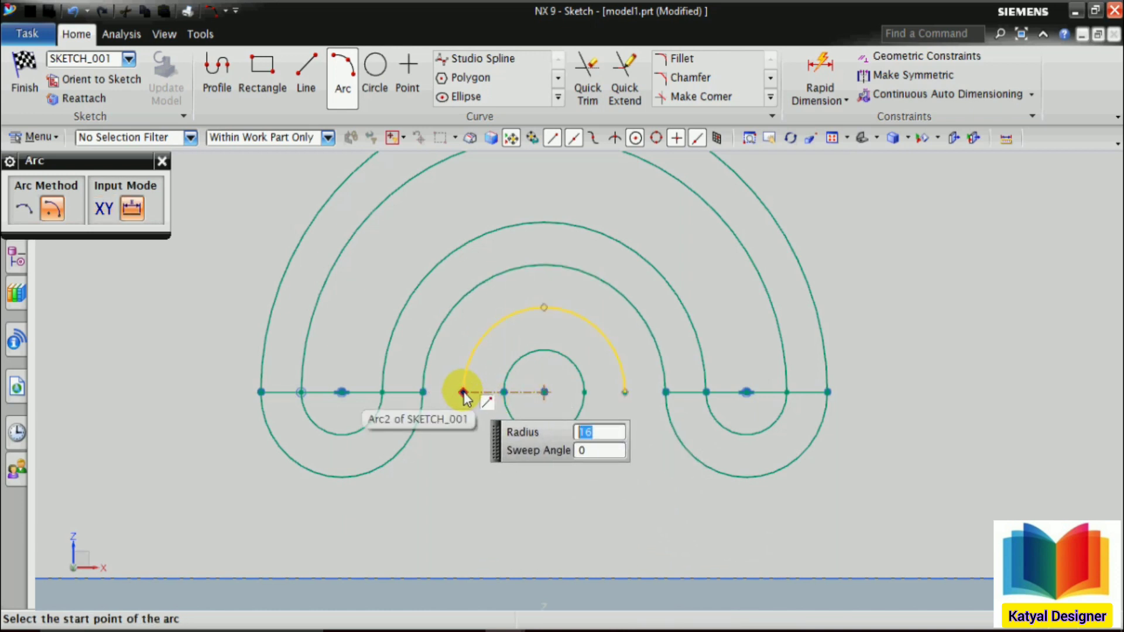
pyautogui.click(463, 392)
pyautogui.click(623, 391)
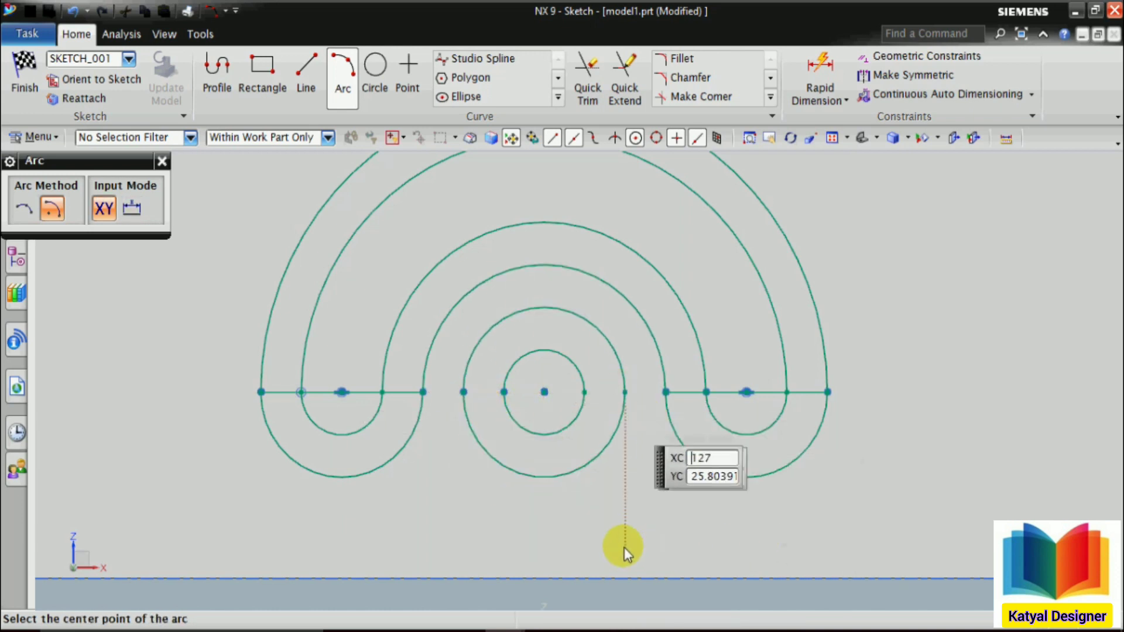
pyautogui.press('Escape')
pyautogui.scroll(-1, 622, 519)
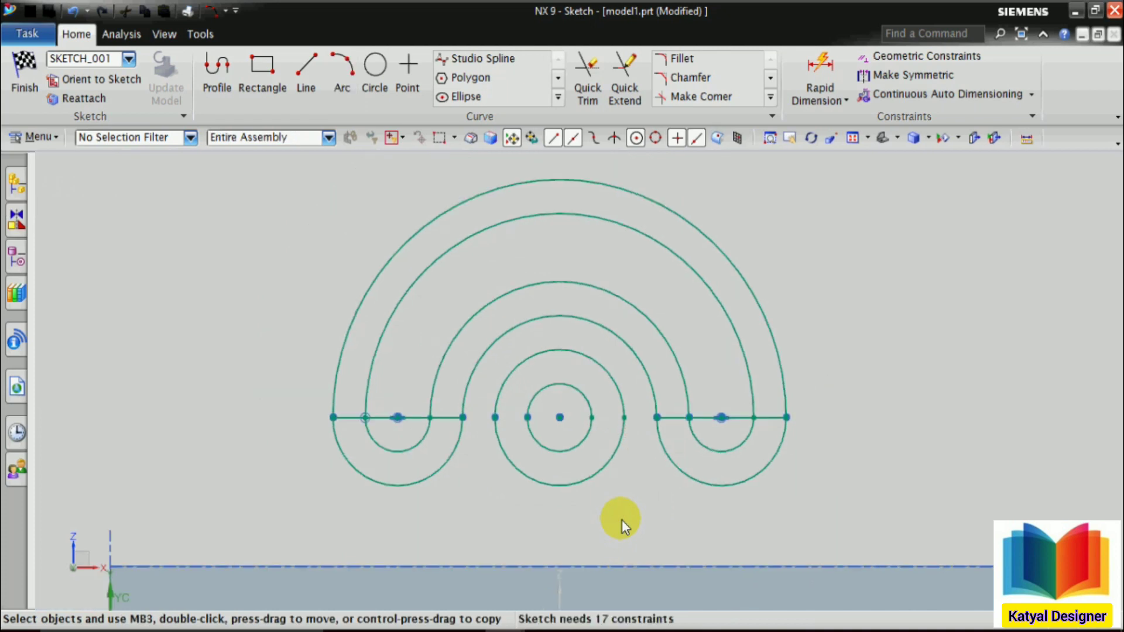
# Trim away the horizontal lines crossing the slot ends on both sides with Quick Trim.
pyautogui.click(583, 83)
pyautogui.scroll(3, 372, 416)
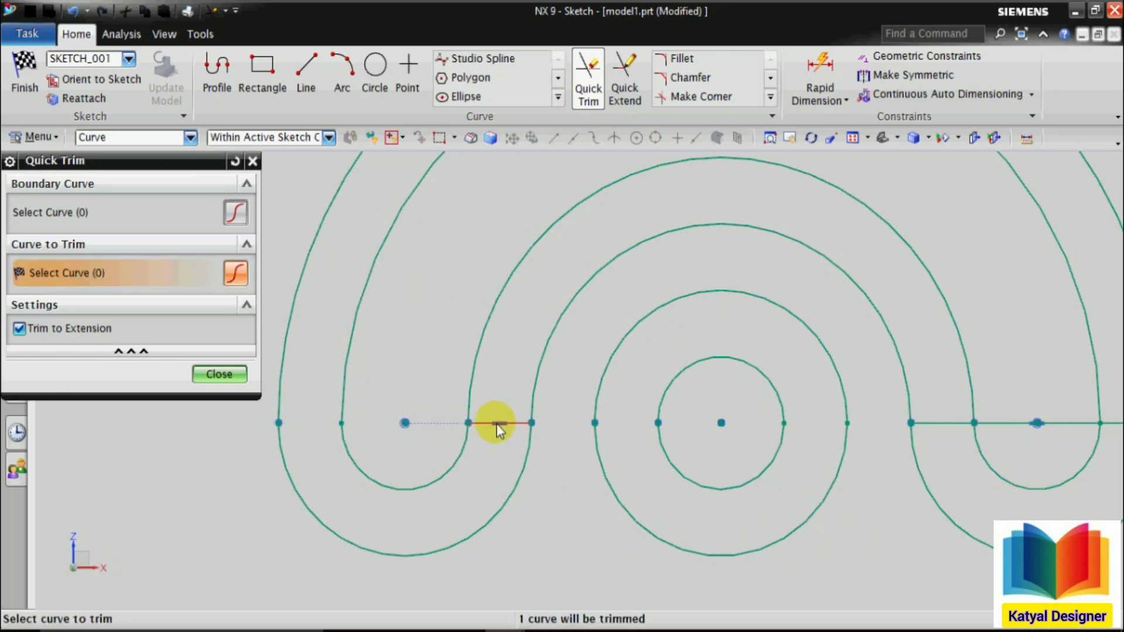
pyautogui.click(496, 421)
pyautogui.scroll(-1, 556, 420)
pyautogui.scroll(-1, 556, 420)
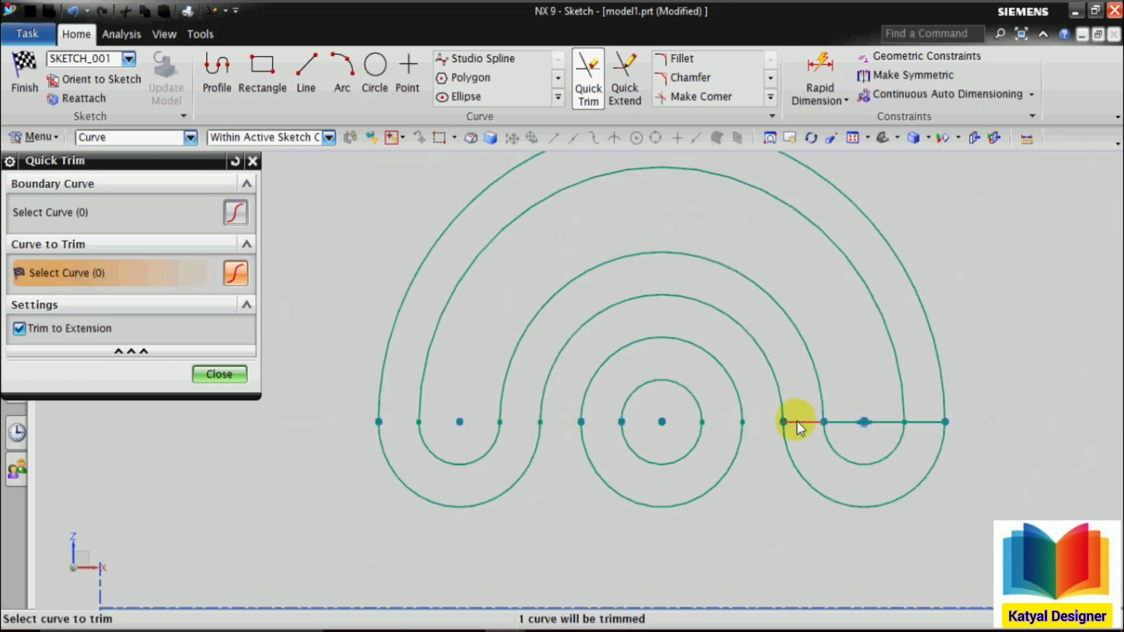
pyautogui.click(926, 424)
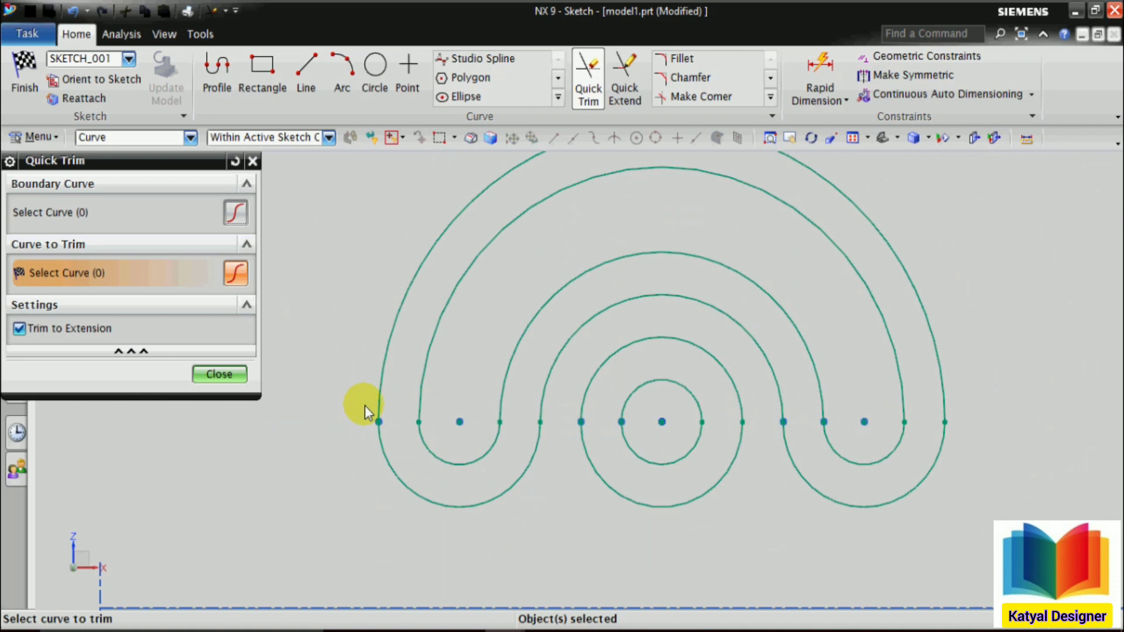
pyautogui.click(240, 377)
pyautogui.scroll(-3, 240, 375)
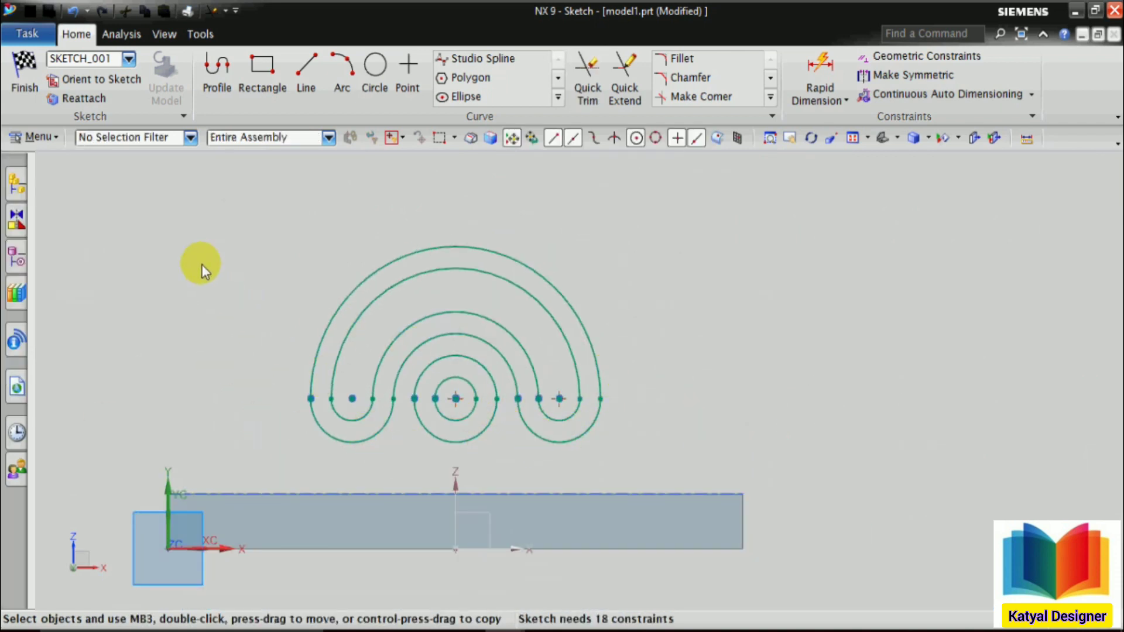
# Finish the sketch and extrude the curved profiles 28 mm inward over the base plate as a separate body with Boolean None.
pyautogui.click(24, 75)
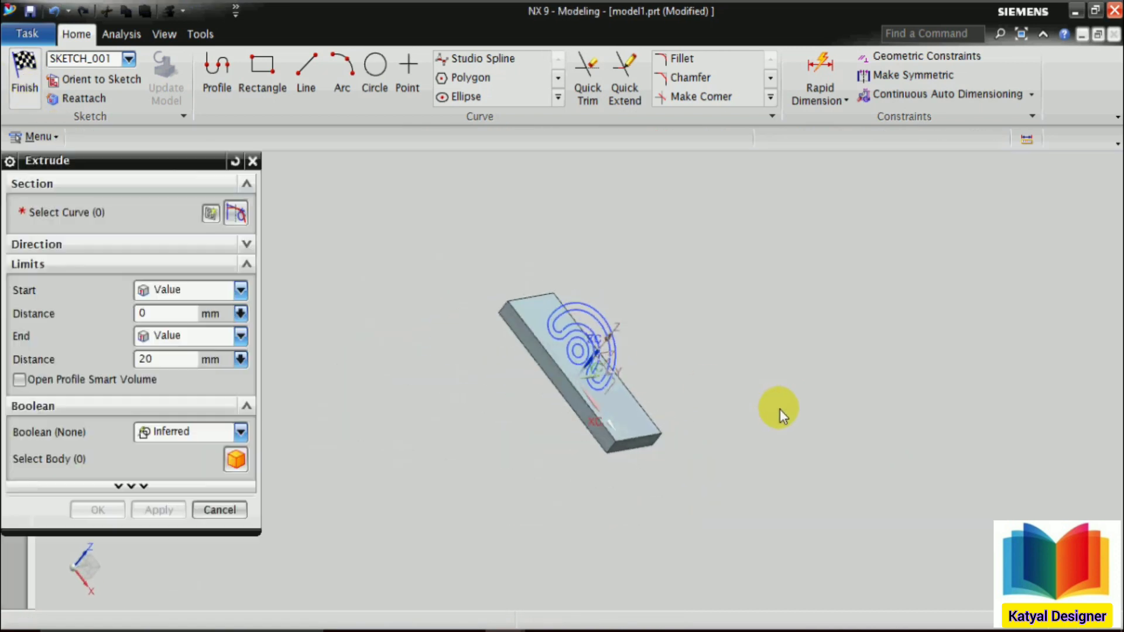
pyautogui.moveTo(750, 388)
pyautogui.mouseDown(button='middle')
pyautogui.moveTo(671, 350)
pyautogui.moveTo(672, 313)
pyautogui.moveTo(662, 341)
pyautogui.mouseUp(button='middle')
pyautogui.scroll(5, 614, 336)
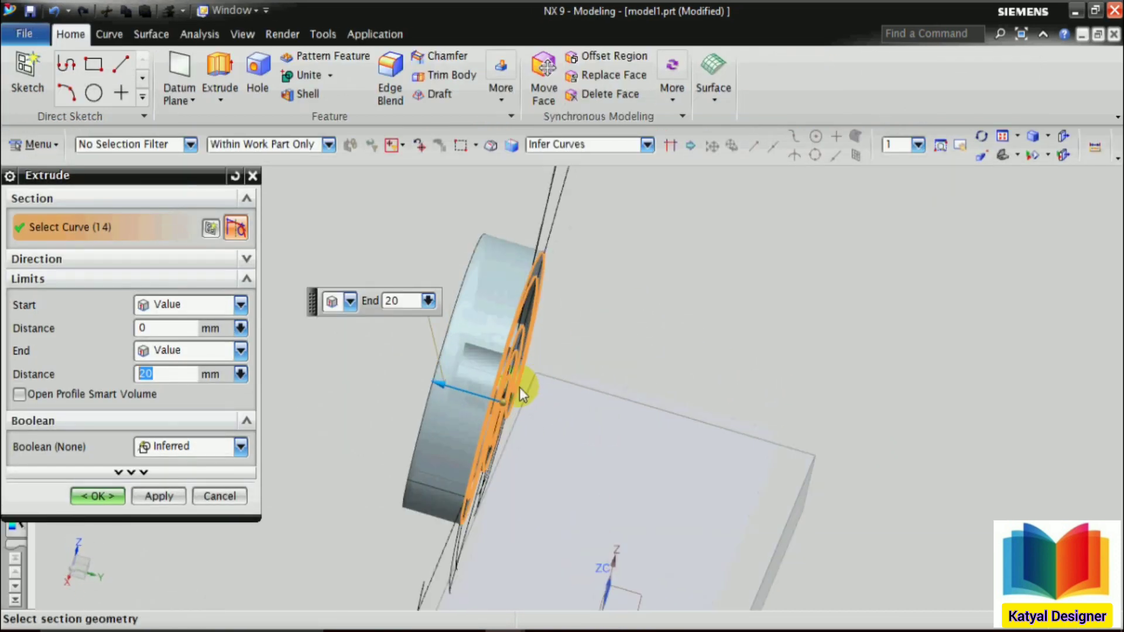
pyautogui.moveTo(451, 388); pyautogui.dragTo(657, 451)
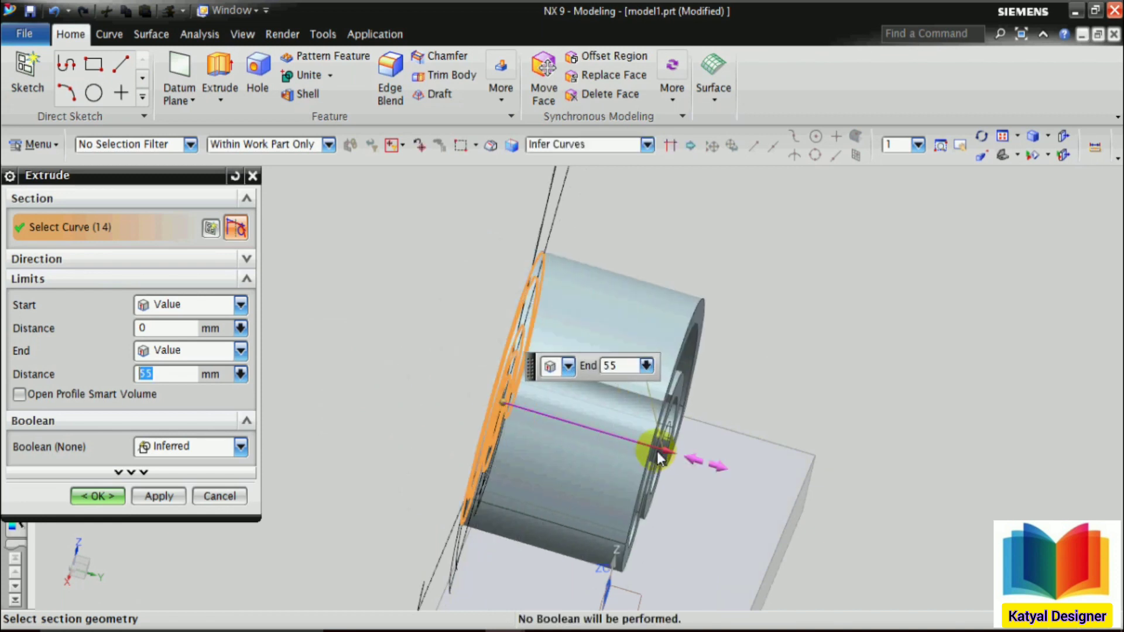
pyautogui.scroll(-3, 656, 451)
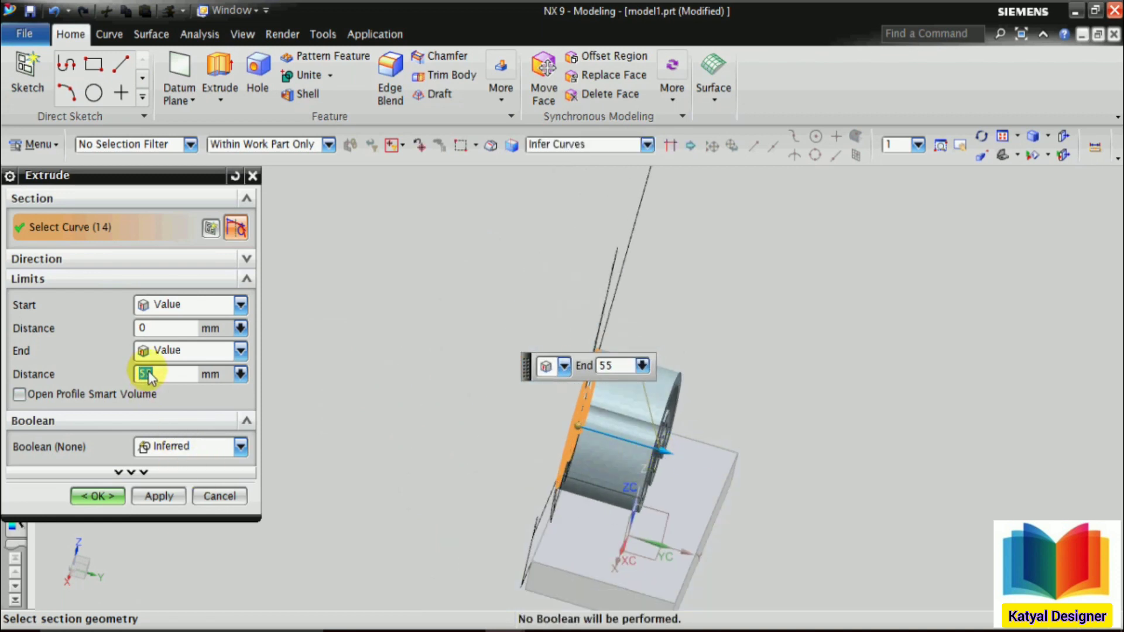
pyautogui.write('28')
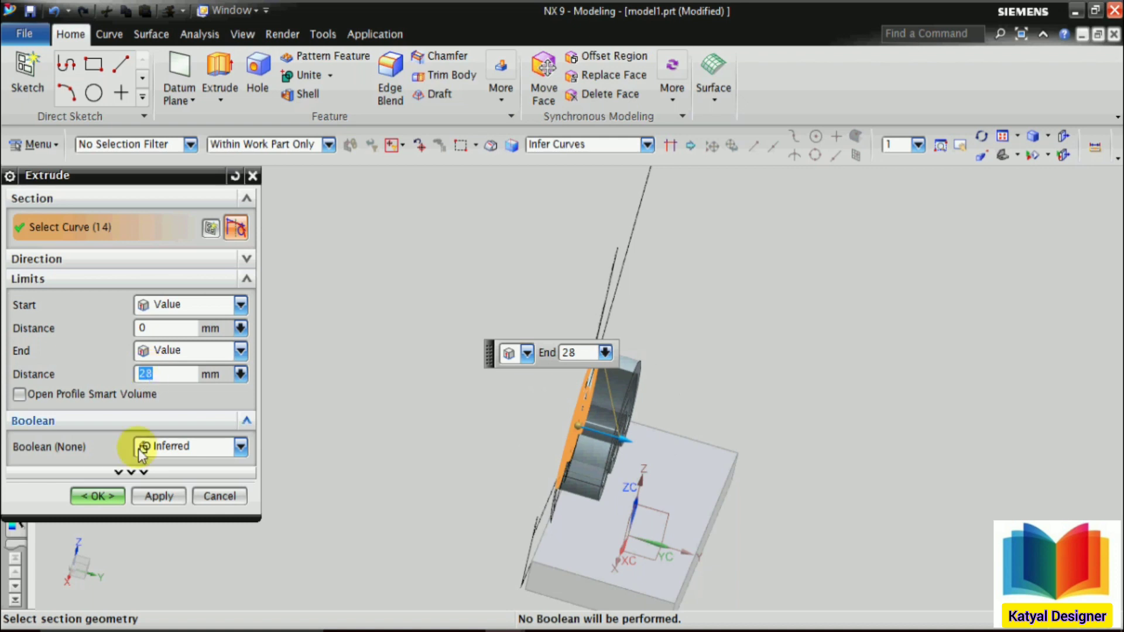
pyautogui.click(180, 448)
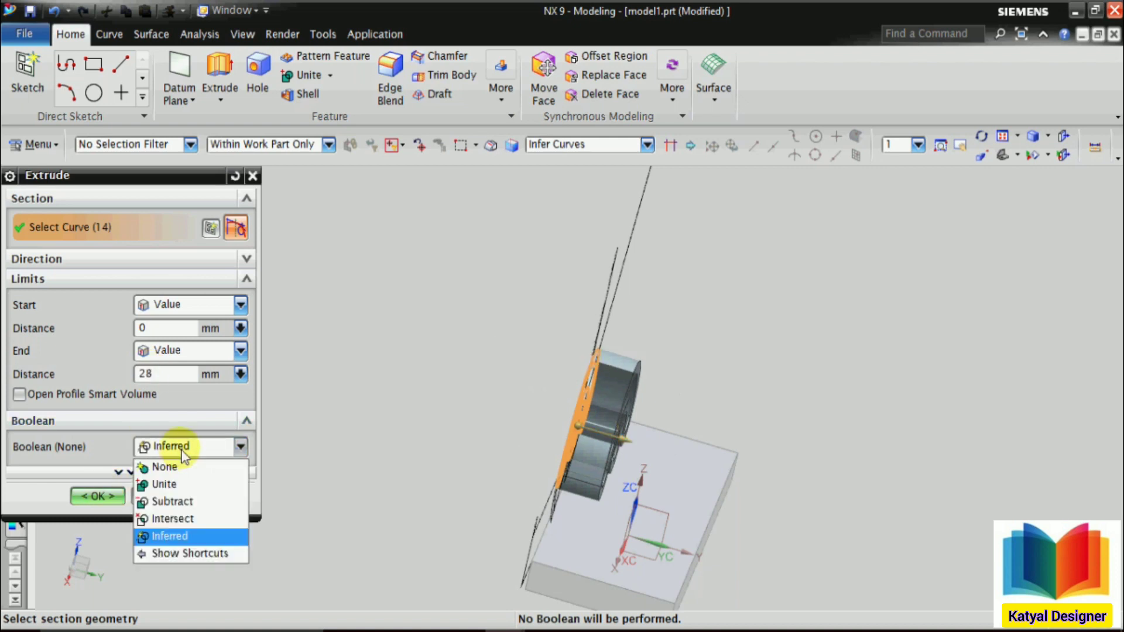
pyautogui.click(165, 467)
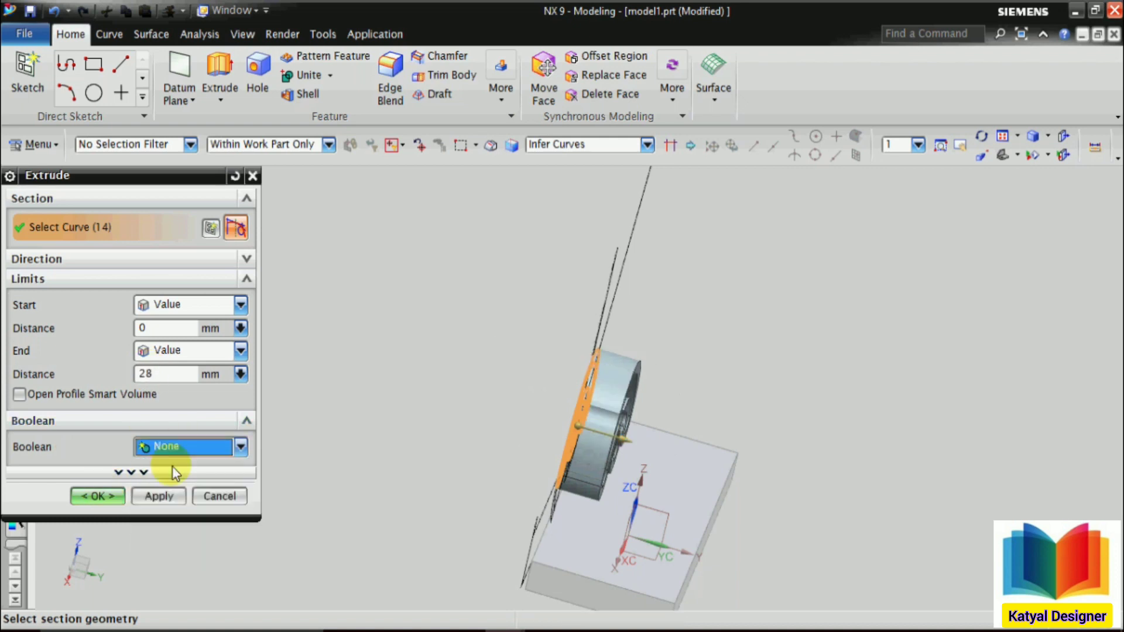
pyautogui.click(85, 497)
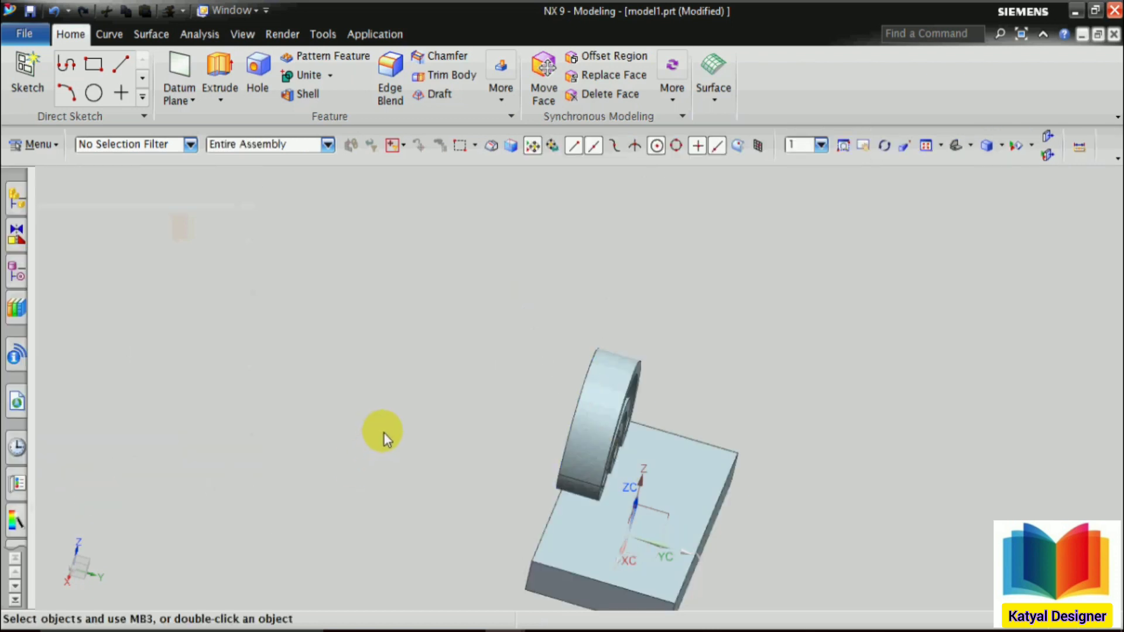
pyautogui.moveTo(384, 434); pyautogui.dragTo(442, 440, button='middle')
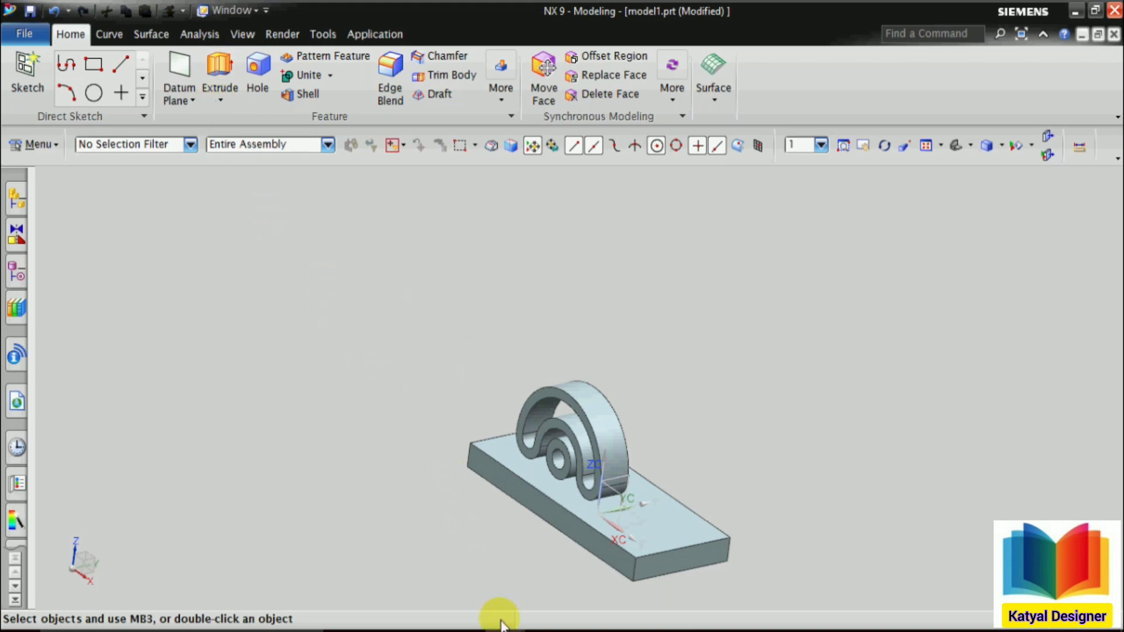
# Check the upright plate in model 6, return to model1 and start an extrude sketch on the base plate's long front face.
pyautogui.moveTo(499, 627)
pyautogui.click(501, 559)
pyautogui.moveTo(437, 430); pyautogui.dragTo(473, 458, button='middle')
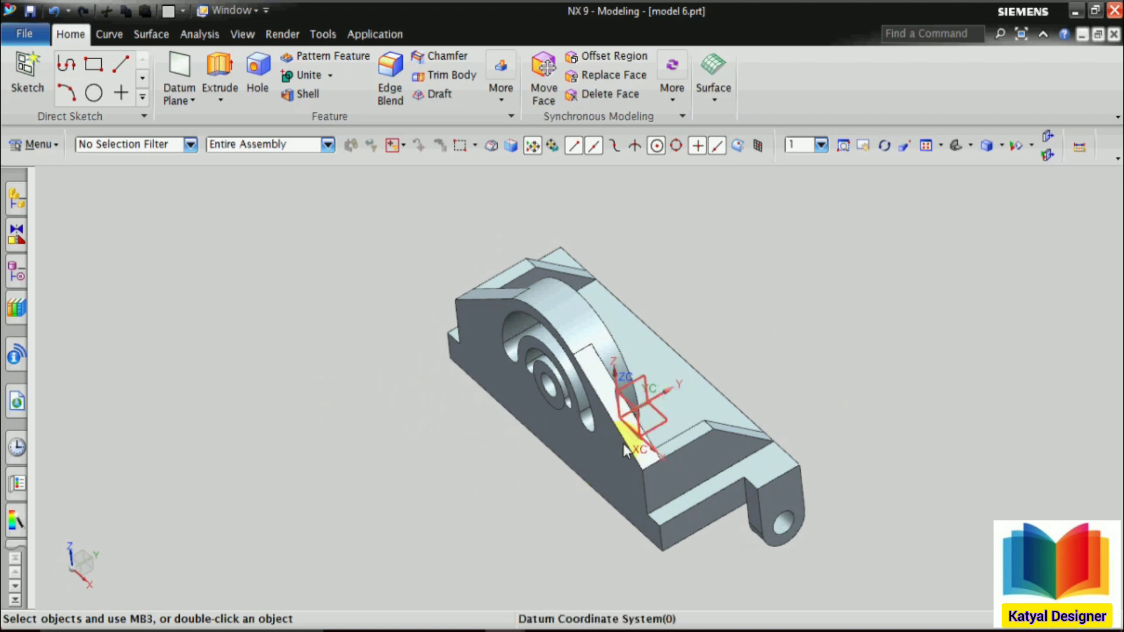
pyautogui.click(499, 631)
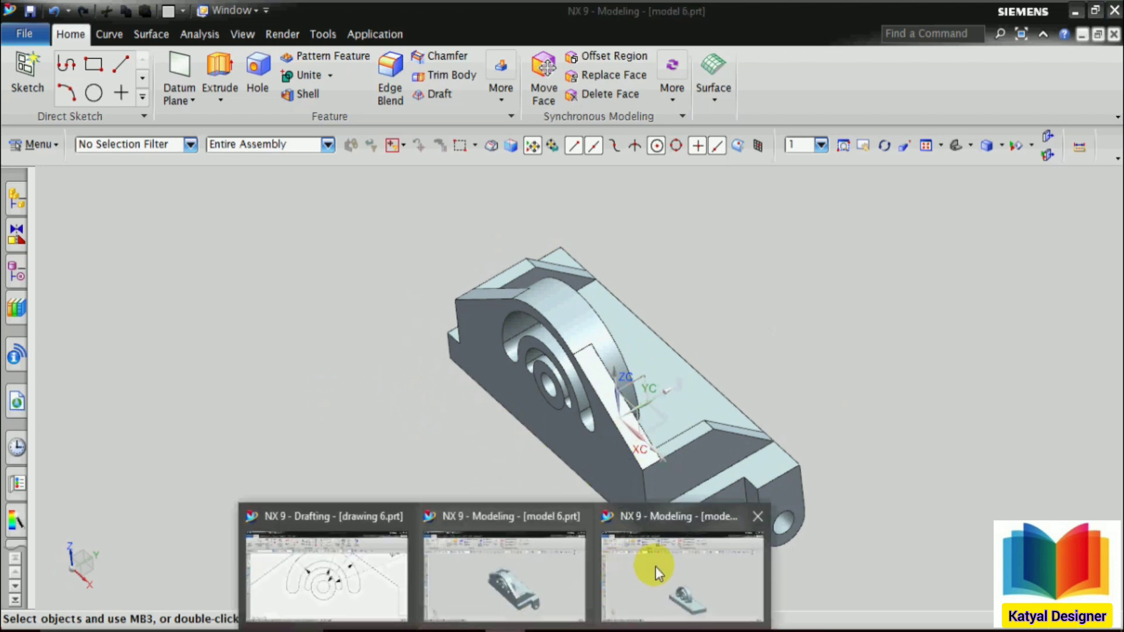
pyautogui.click(655, 567)
pyautogui.click(219, 100)
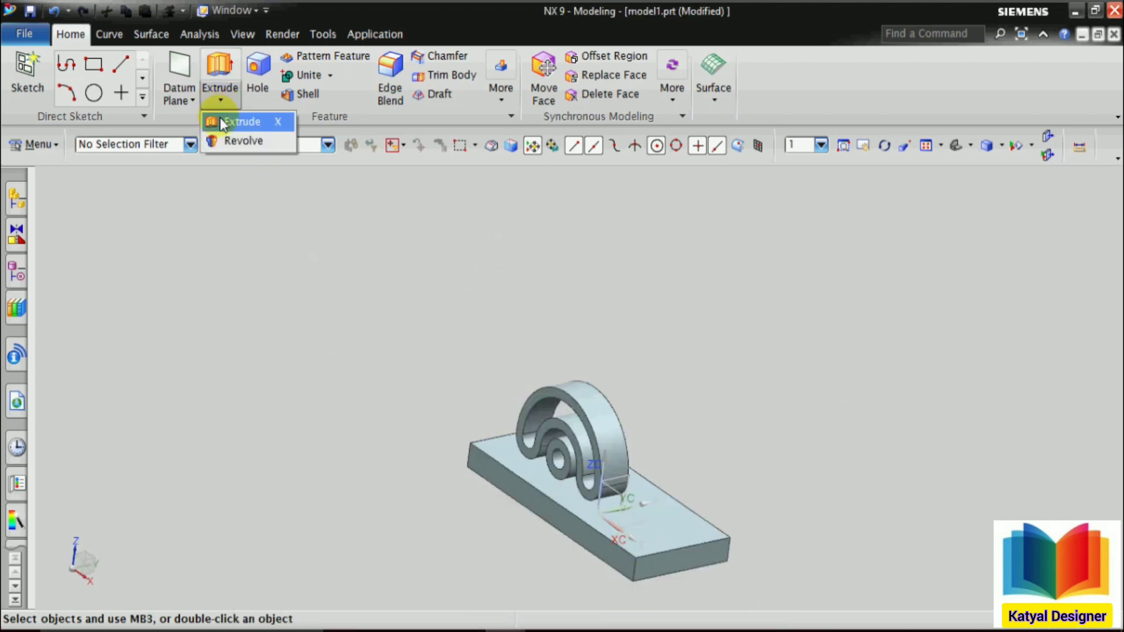
pyautogui.click(220, 118)
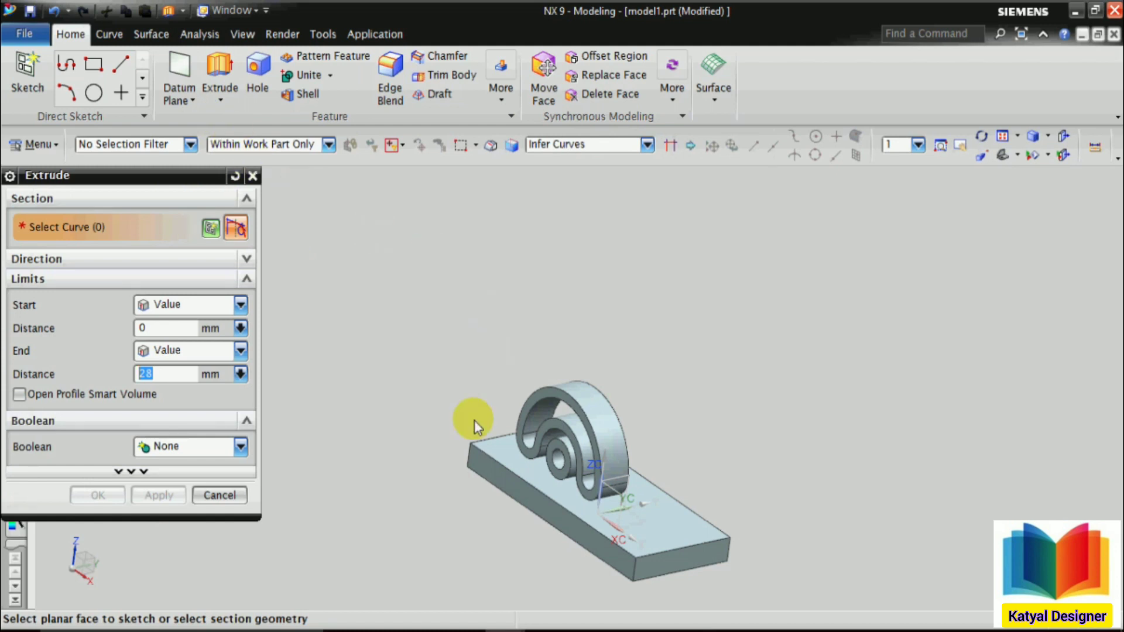
pyautogui.click(572, 526)
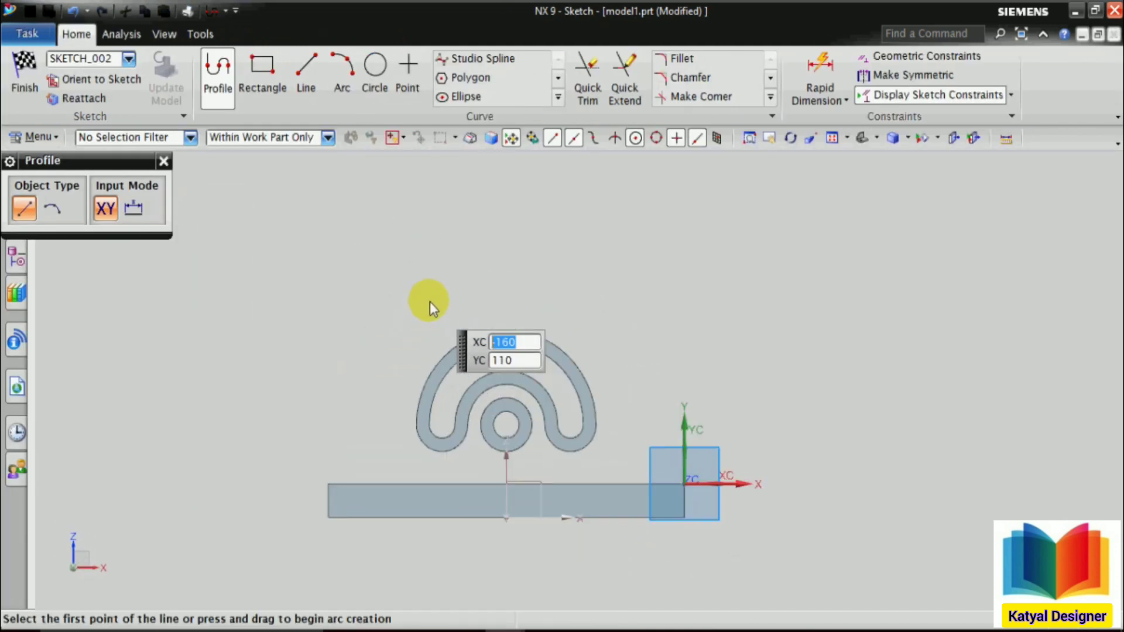
# Sketch a two-point rectangle about 182 mm wide and 35 mm high standing on the base plate's upper edge.
pyautogui.click(271, 88)
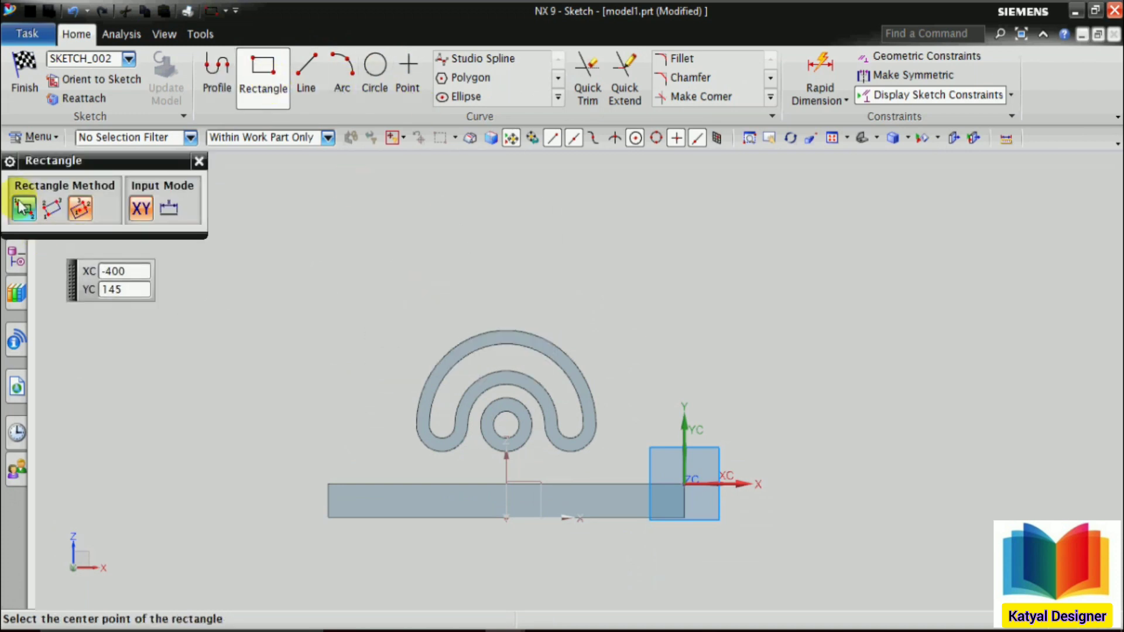
pyautogui.click(22, 205)
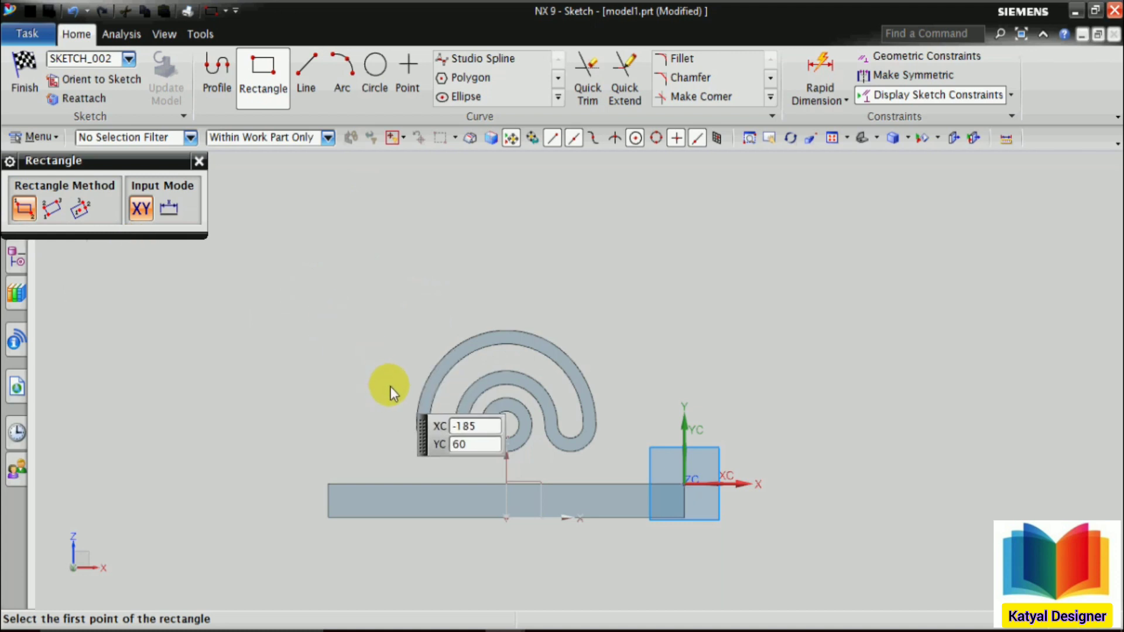
pyautogui.scroll(2, 374, 487)
pyautogui.click(360, 481)
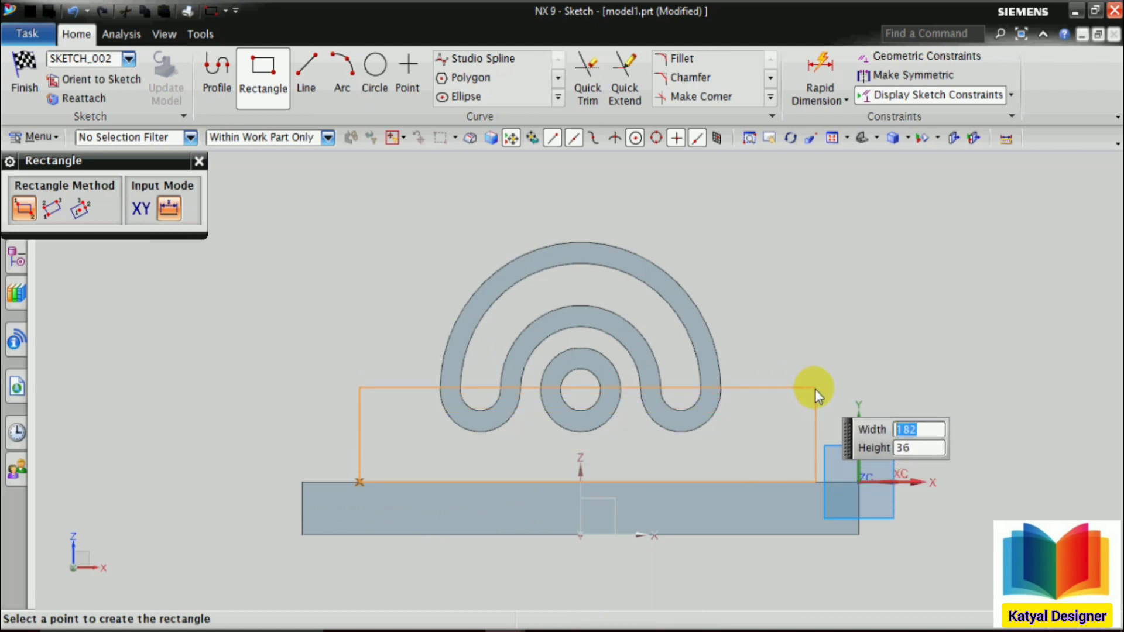
pyautogui.press('Tab')
pyautogui.write('35')
pyautogui.press('Tab')
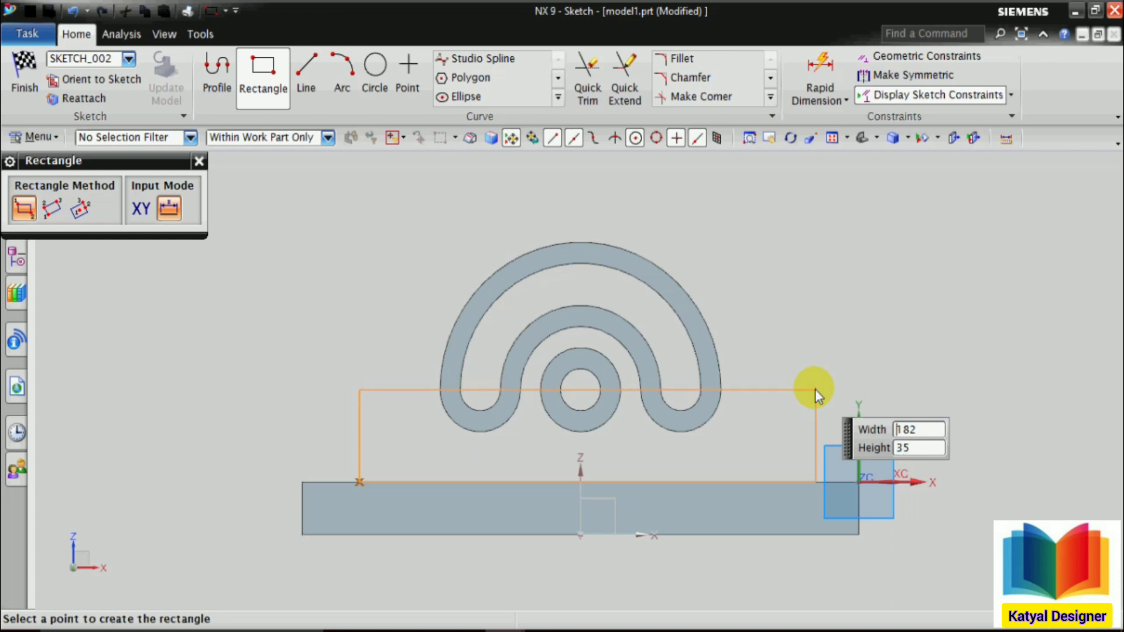
pyautogui.click(815, 389)
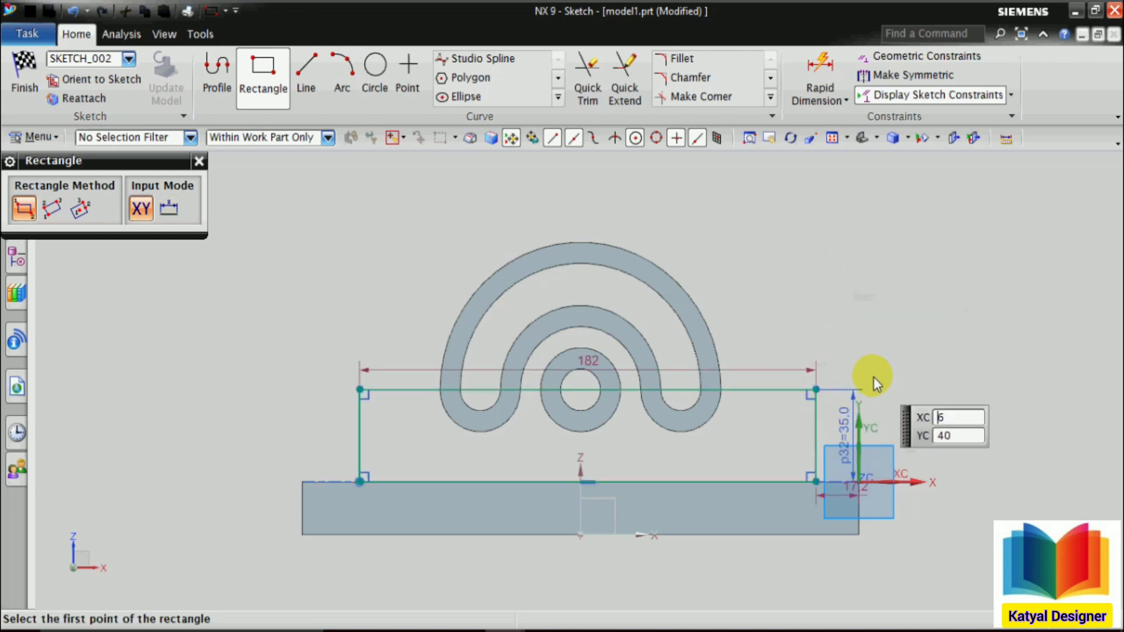
pyautogui.press('Escape')
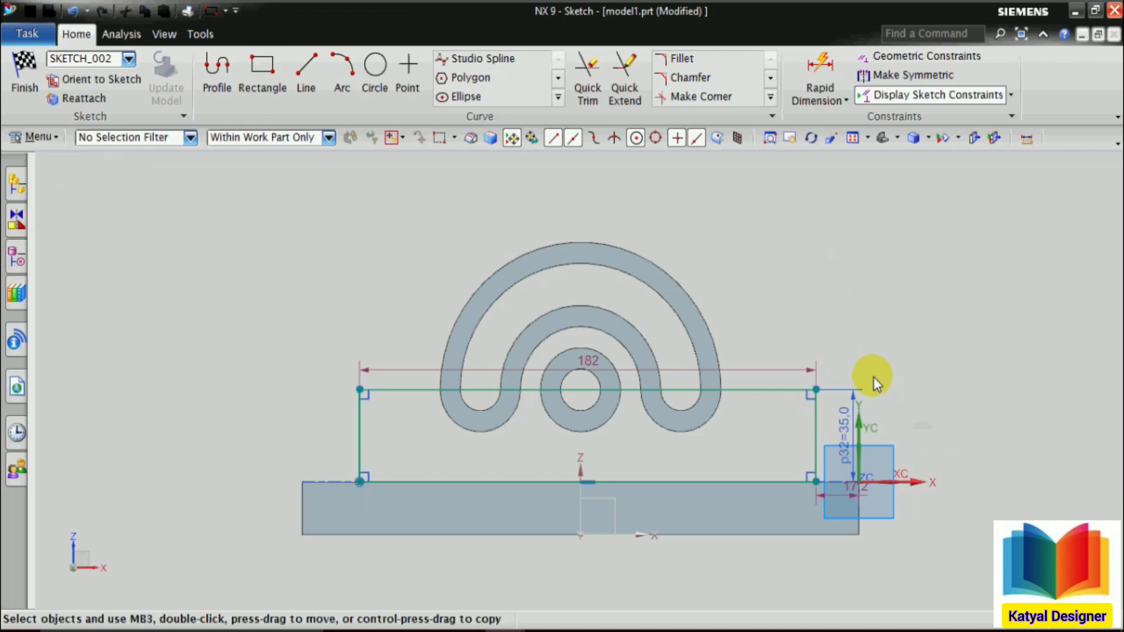
# Dimension the rectangle's left side 13 mm from the base plate's left end.
pyautogui.scroll(-1, 799, 578)
pyautogui.scroll(2, 801, 595)
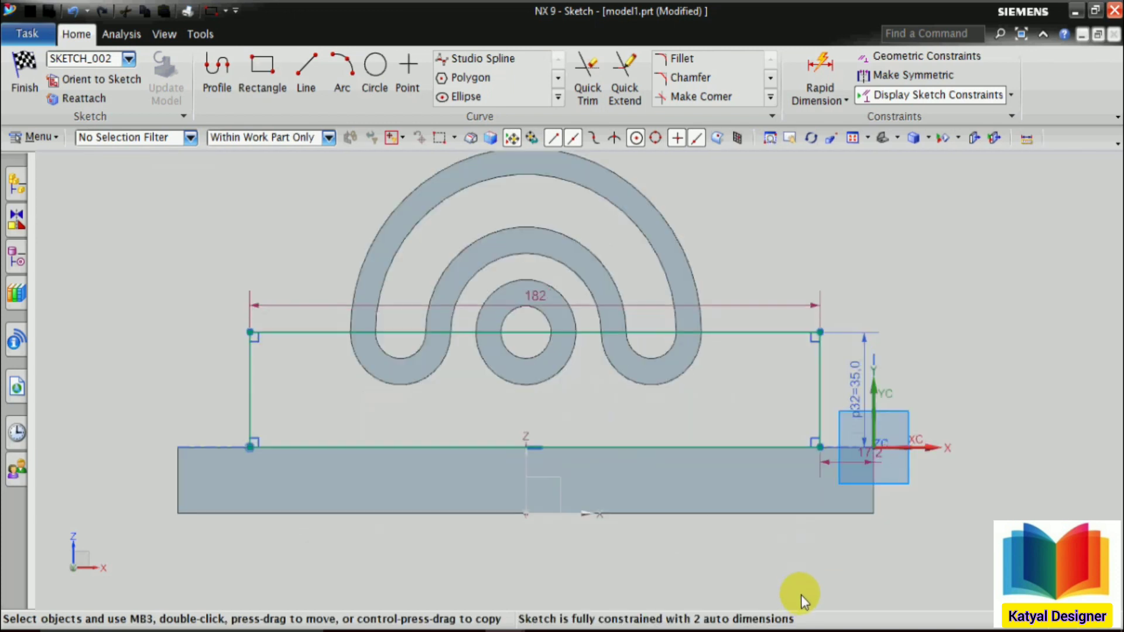
pyautogui.scroll(1, 801, 595)
pyautogui.scroll(-1, 800, 595)
pyautogui.click(846, 101)
pyautogui.click(843, 121)
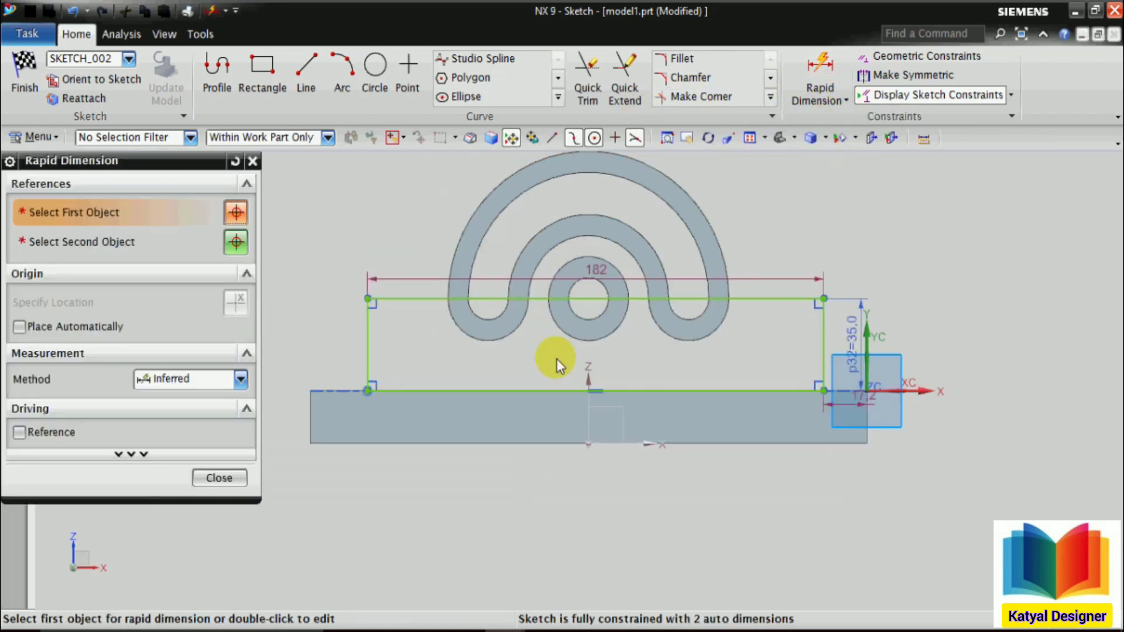
pyautogui.click(309, 413)
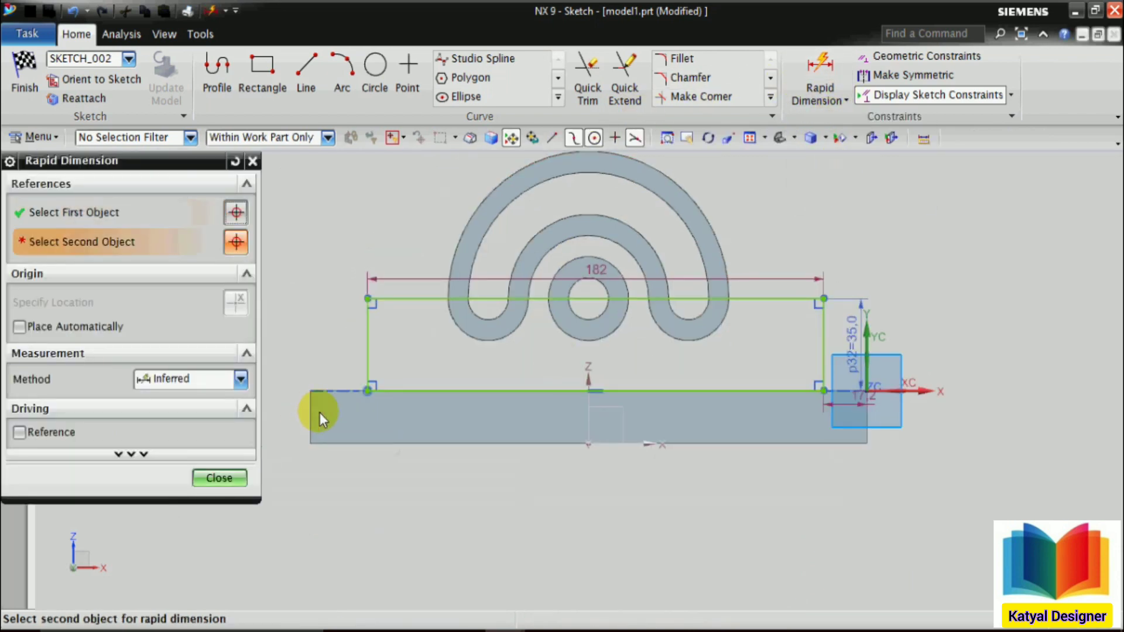
pyautogui.click(366, 357)
pyautogui.click(337, 518)
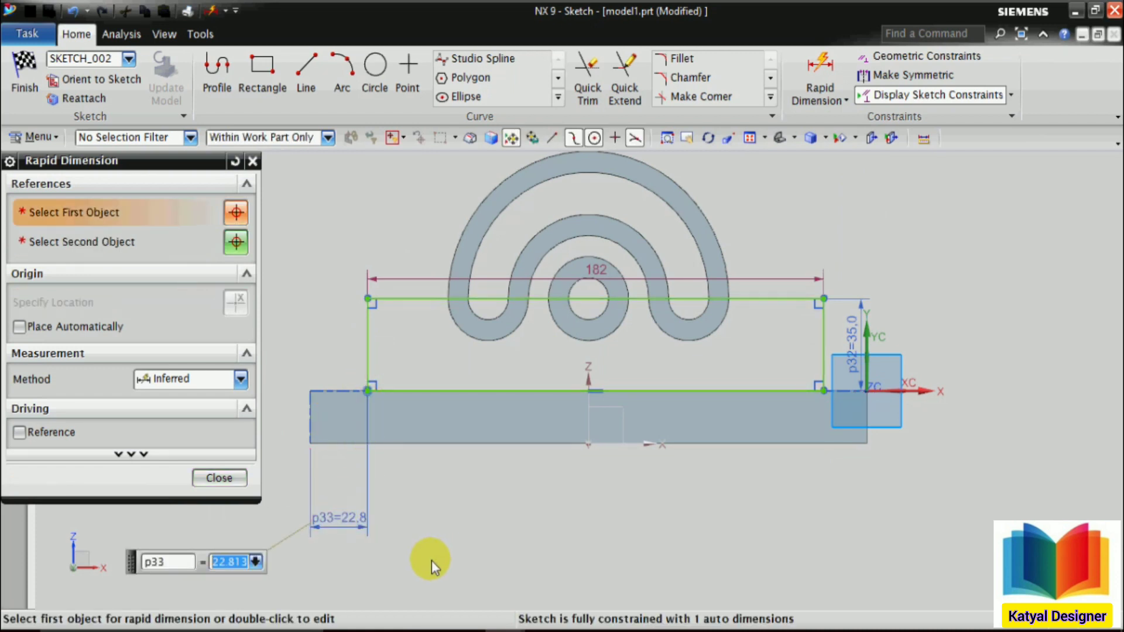
pyautogui.write('13')
pyautogui.press('Return')
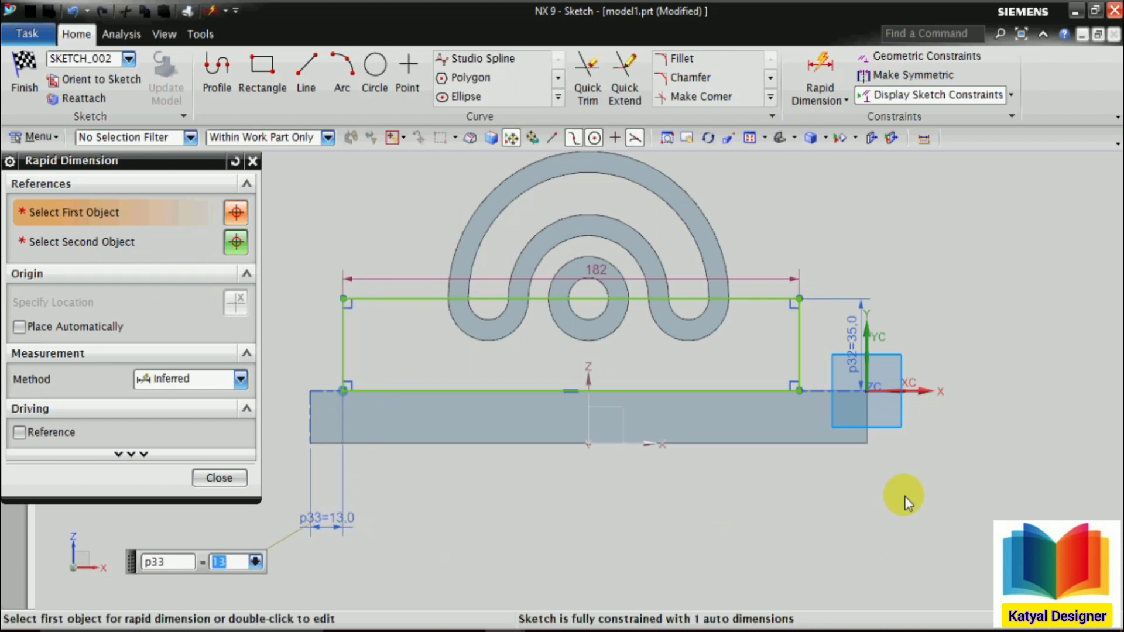
# Dimension the rectangle's right side 13 mm from the base plate's right end.
pyautogui.click(869, 427)
pyautogui.click(800, 361)
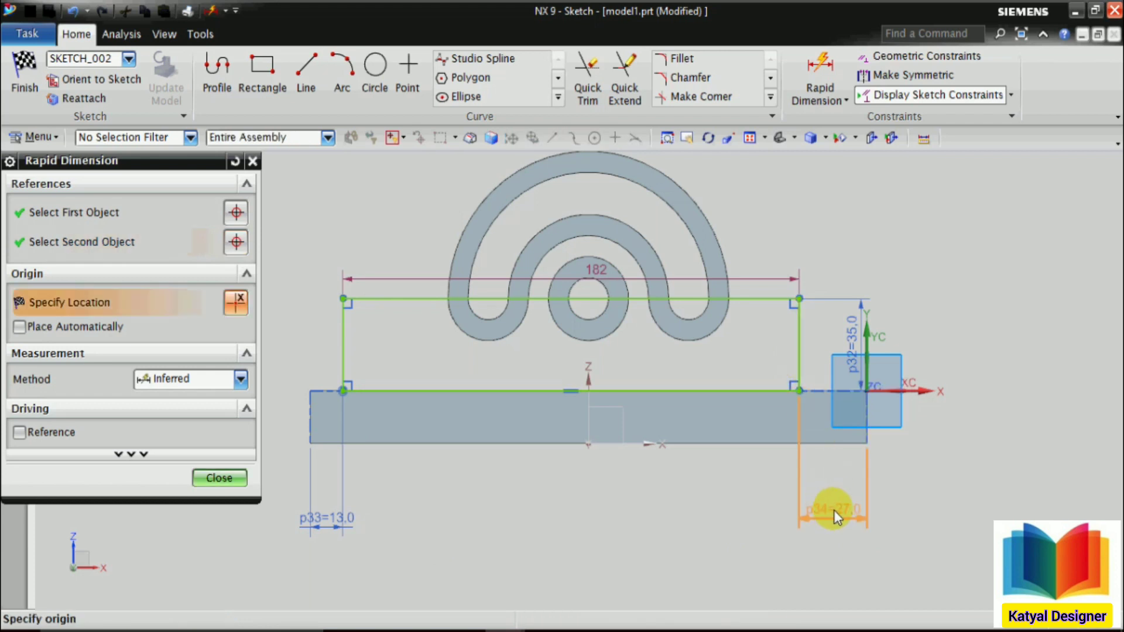
pyautogui.click(833, 511)
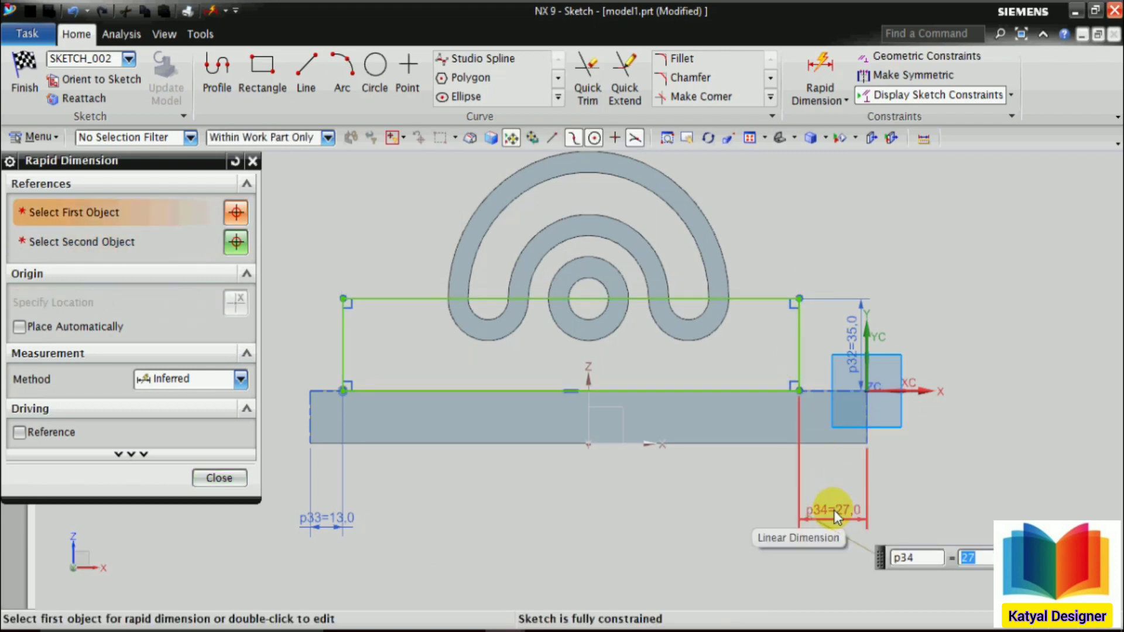
pyautogui.write('13')
pyautogui.press('Return')
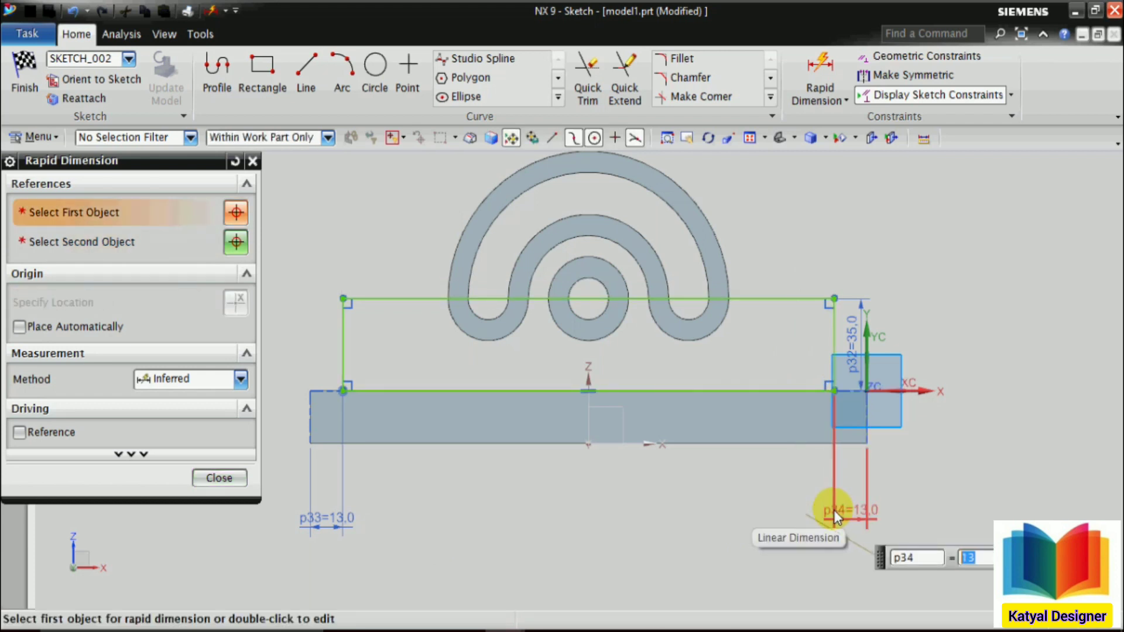
pyautogui.click(217, 477)
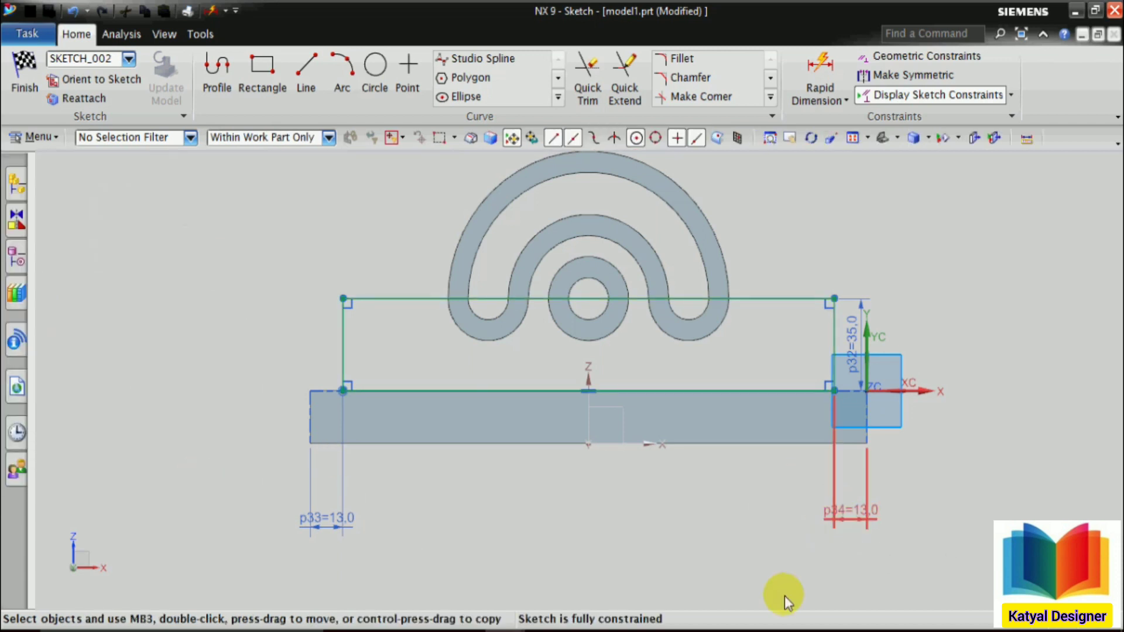
# Remove the rectangle's upper horizontal line with Quick Trim.
pyautogui.click(588, 88)
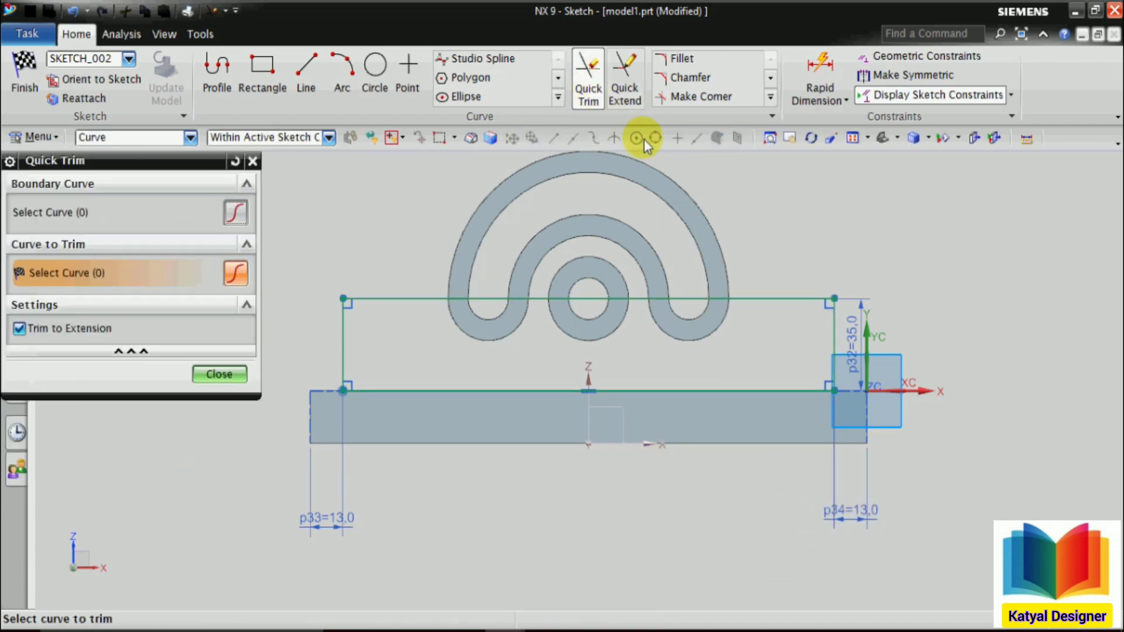
pyautogui.click(766, 300)
pyautogui.click(218, 374)
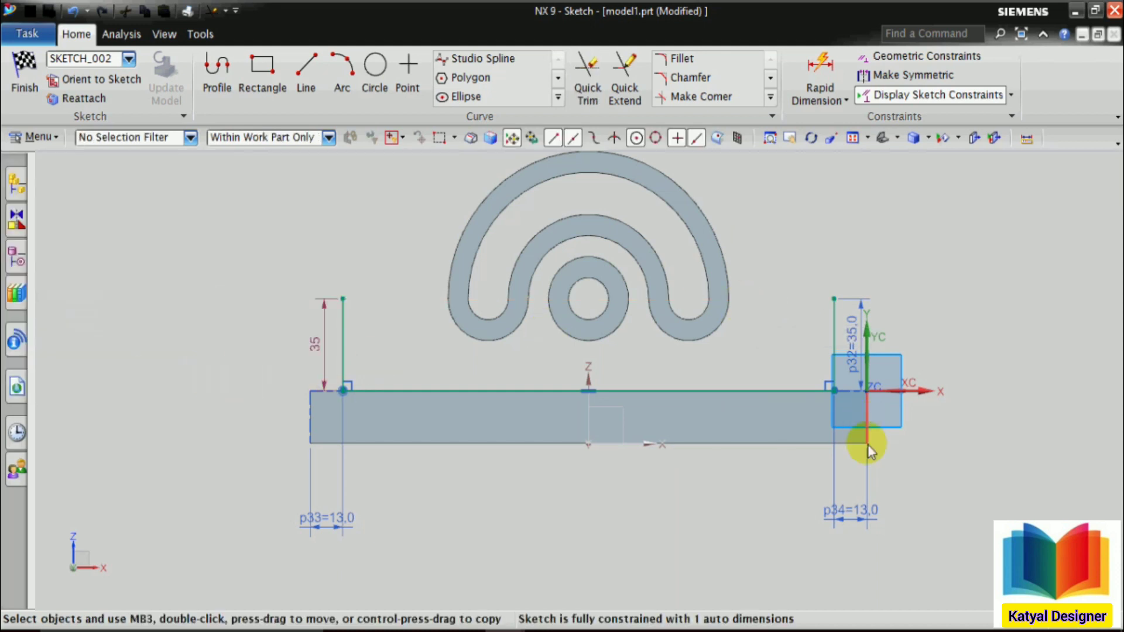
# Start Project Curve and select the large band's outer arc and the closed edges of the curved slot inside it.
pyautogui.scroll(-1, 859, 480)
pyautogui.scroll(2, 801, 301)
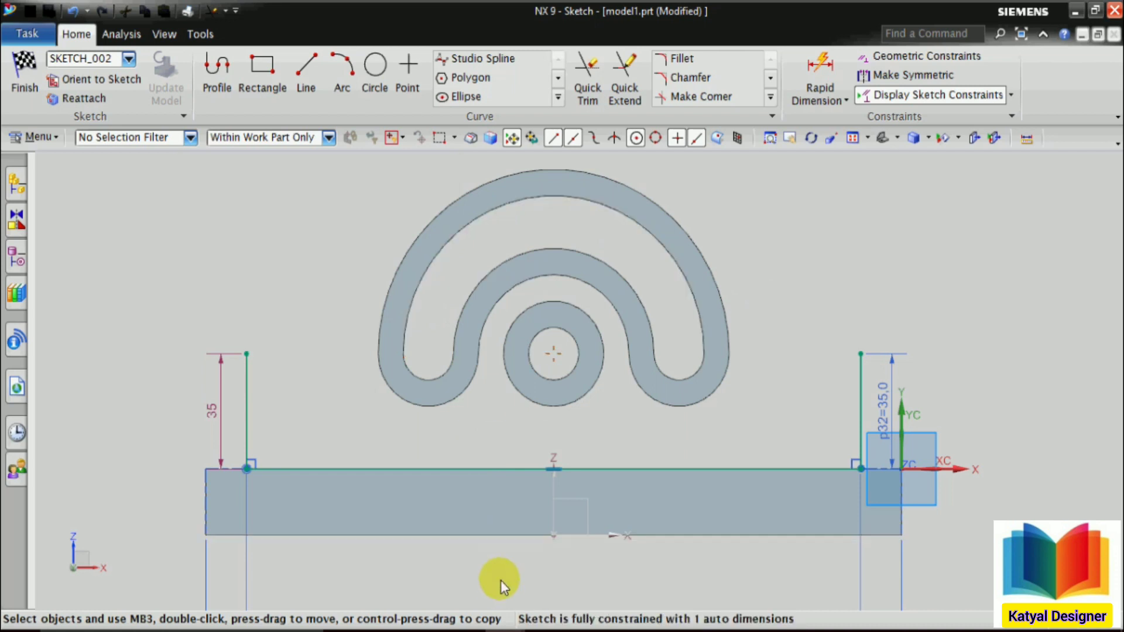
pyautogui.click(556, 99)
pyautogui.click(521, 205)
pyautogui.scroll(-1, 778, 240)
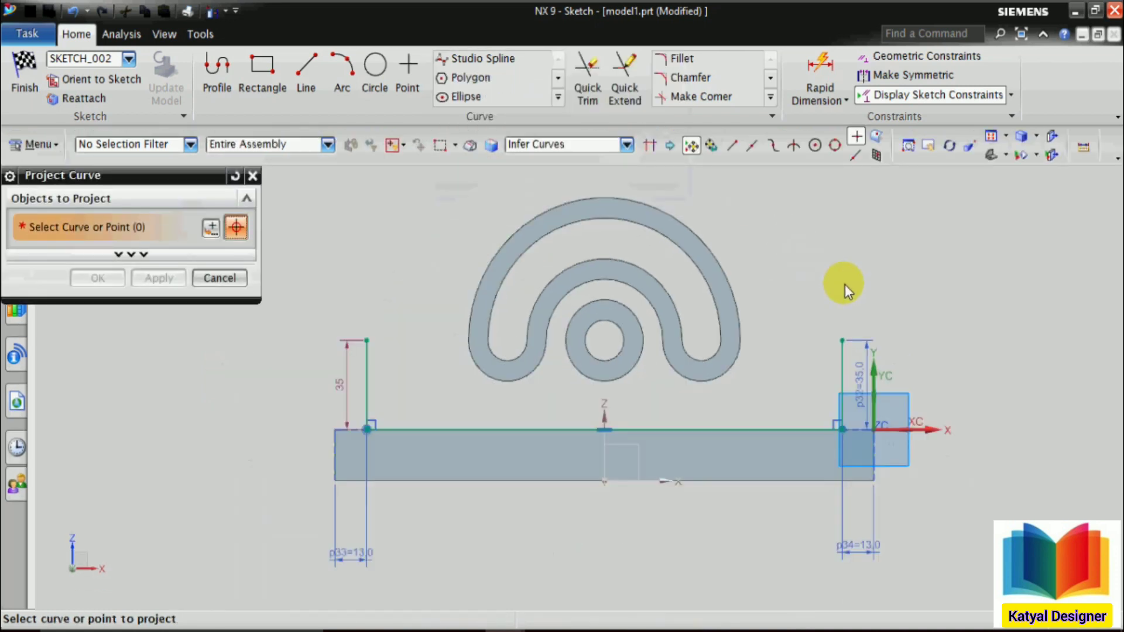
pyautogui.click(599, 198)
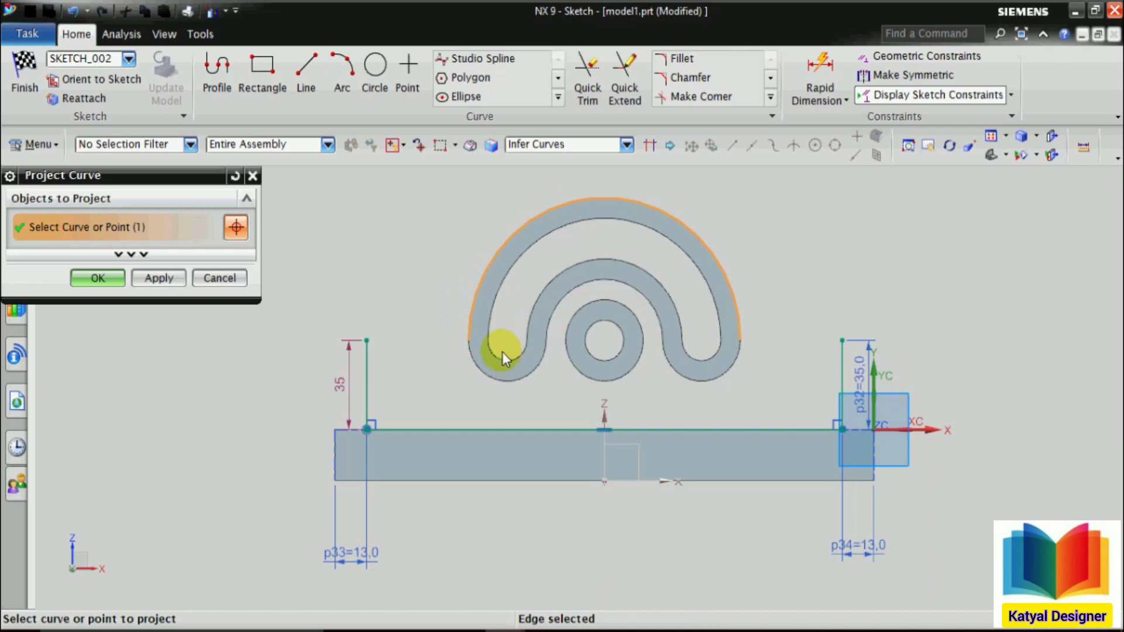
pyautogui.click(578, 230)
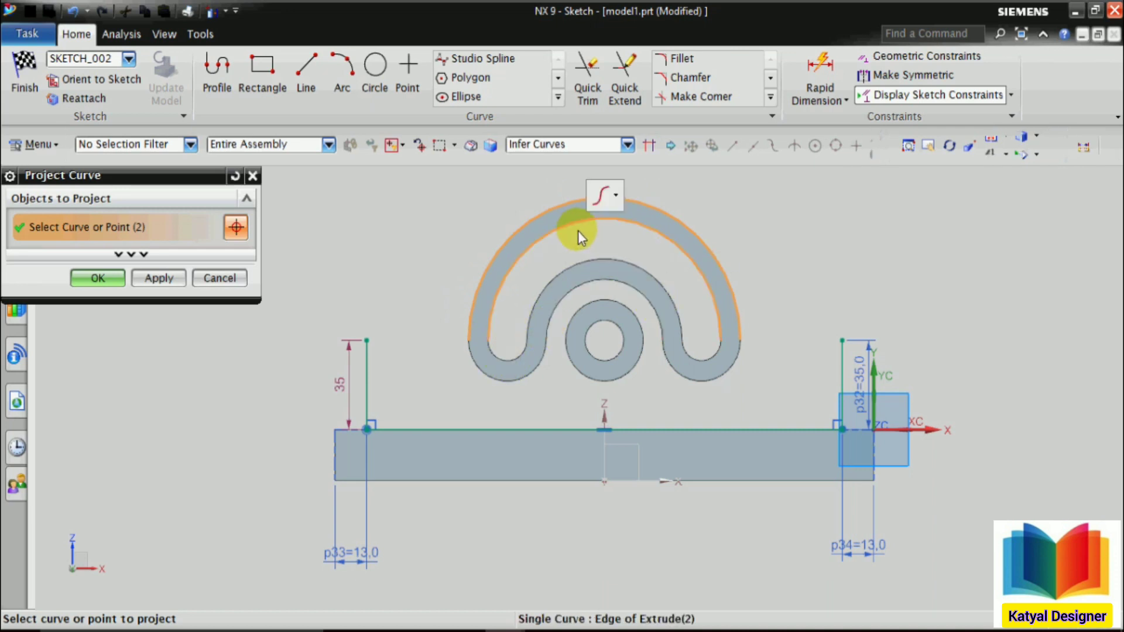
pyautogui.click(576, 265)
pyautogui.click(501, 362)
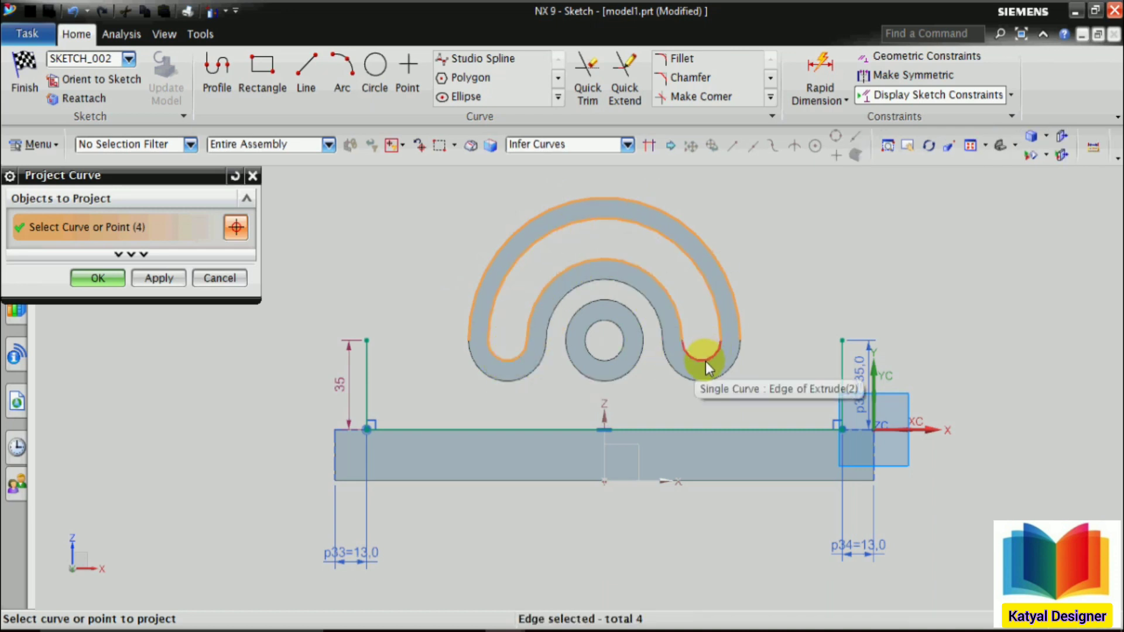
pyautogui.click(704, 360)
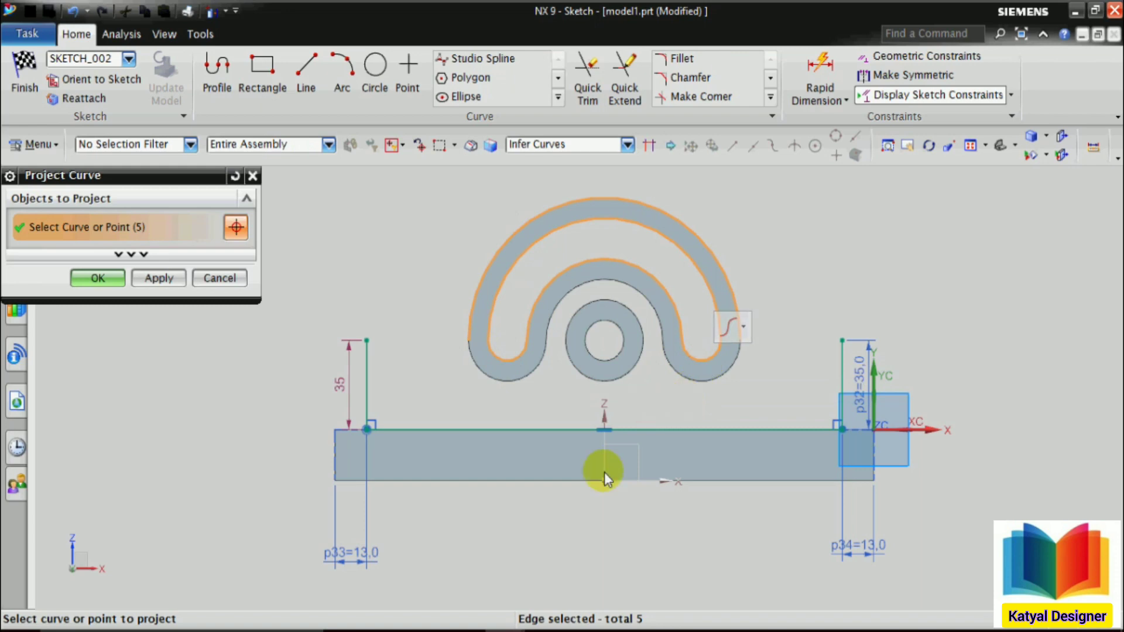
# Switch to the model 6 part and examine the curved profiles and central boss against the upright plate.
pyautogui.click(459, 602)
pyautogui.moveTo(489, 538); pyautogui.dragTo(337, 485, button='middle')
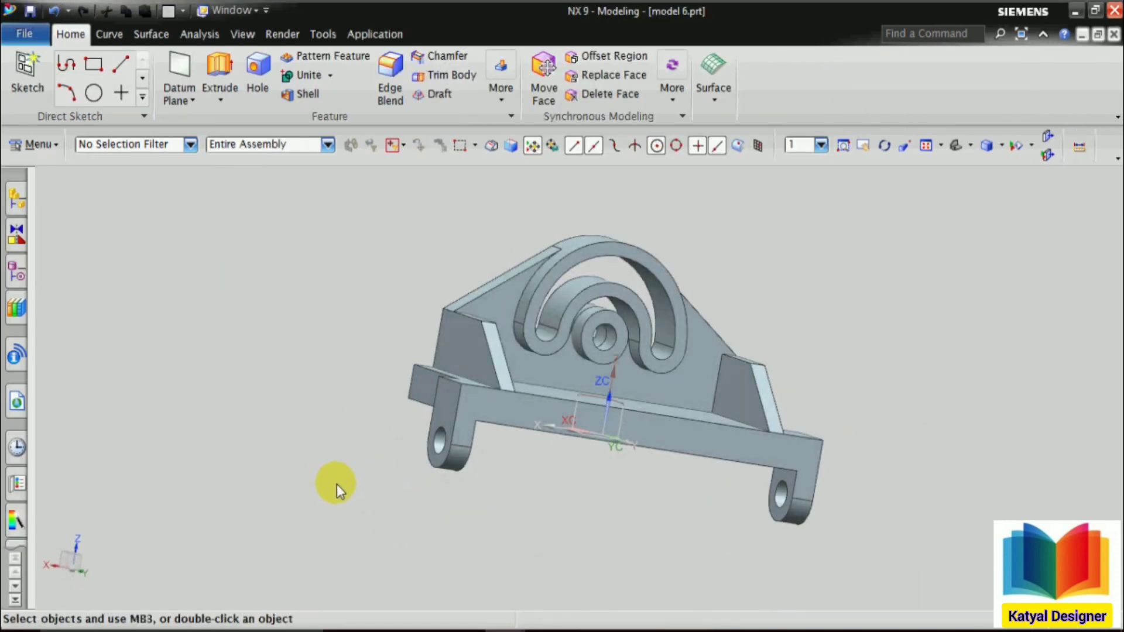
pyautogui.moveTo(933, 329); pyautogui.dragTo(728, 344, button='middle')
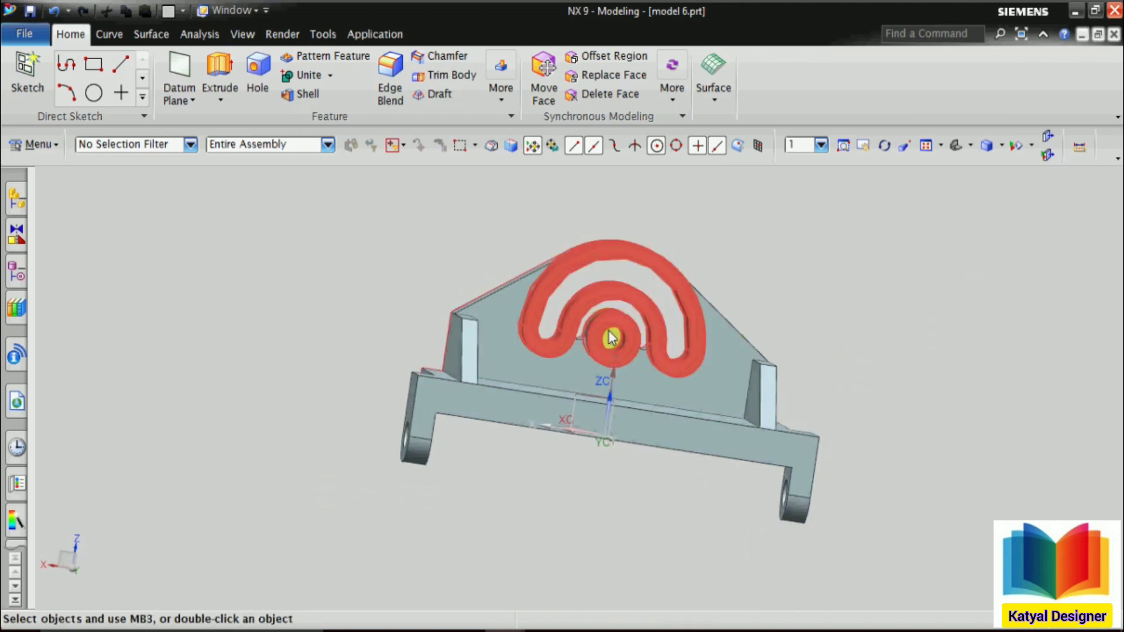
pyautogui.scroll(5, 626, 332)
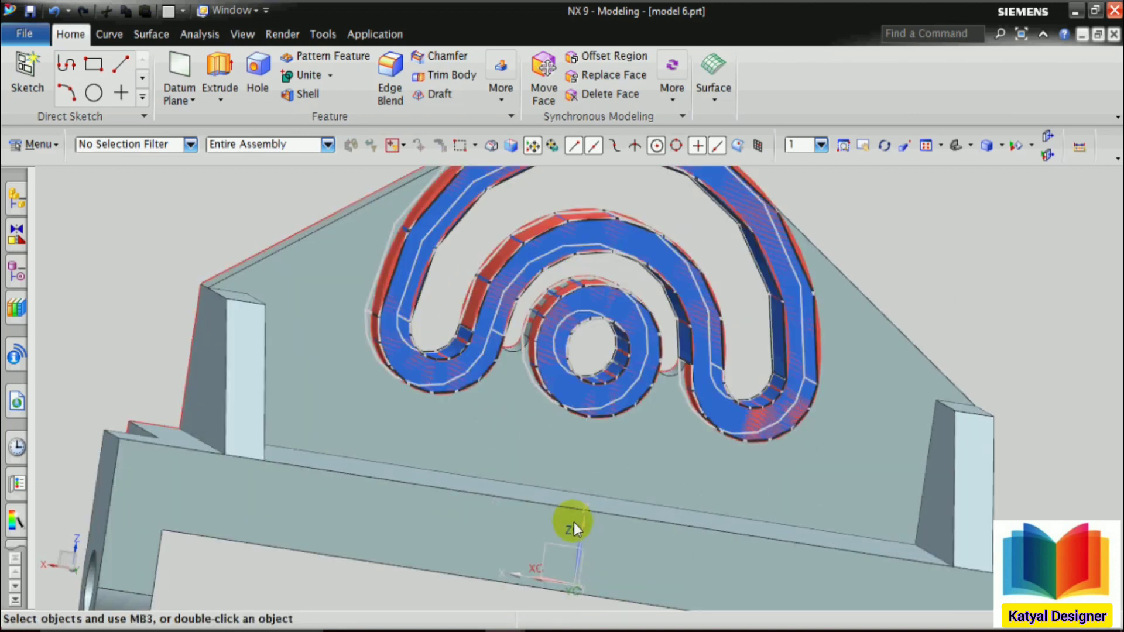
pyautogui.moveTo(507, 625)
pyautogui.click(671, 575)
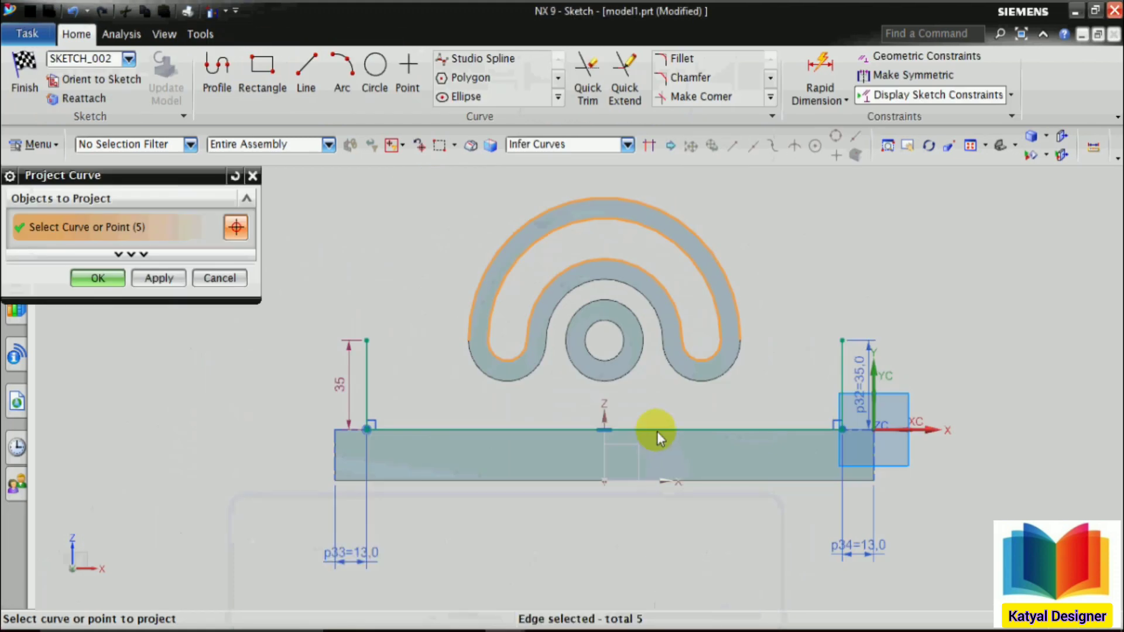
# Add the inner band's lower arc and both circles of the central ring to the selection and project all curves into the sketch.
pyautogui.click(589, 286)
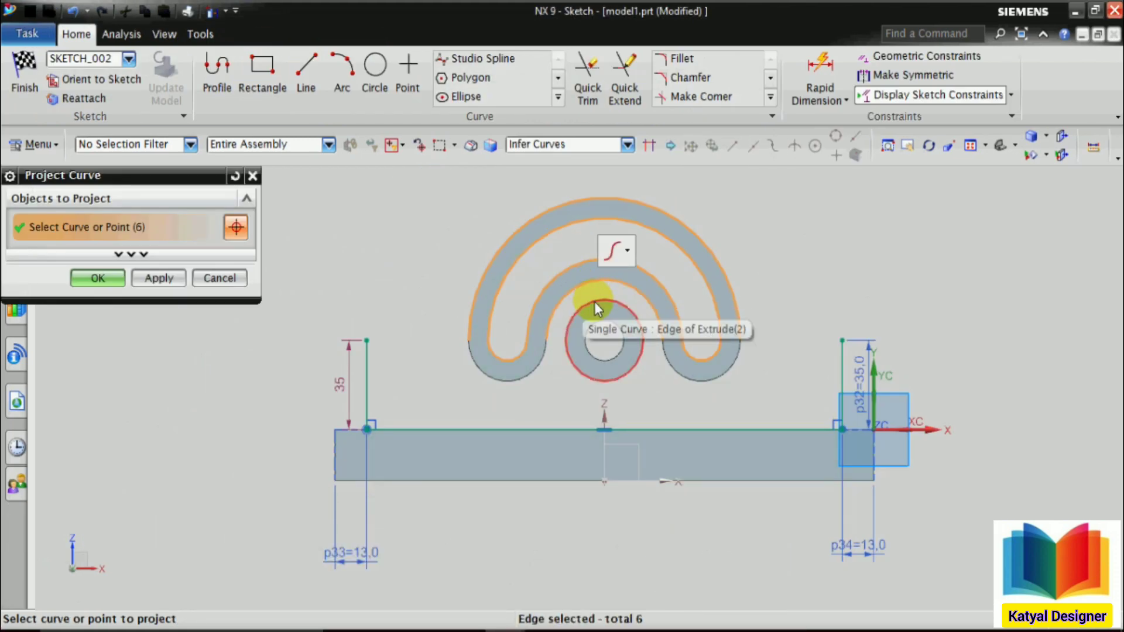
pyautogui.scroll(2, 594, 302)
pyautogui.click(627, 339)
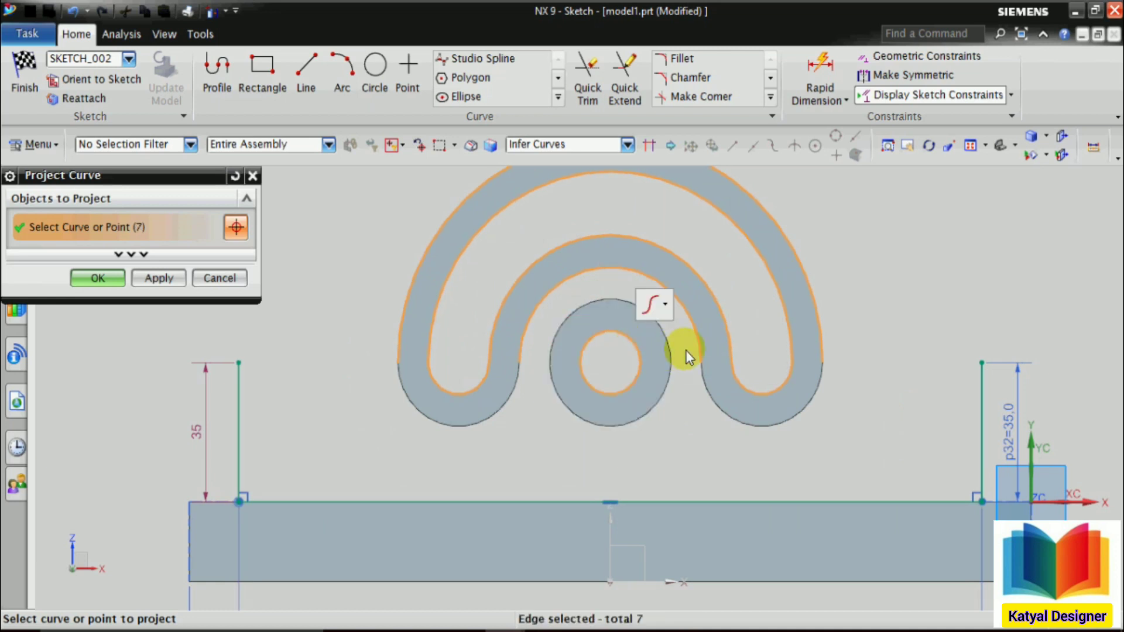
pyautogui.click(609, 303)
pyautogui.click(713, 318)
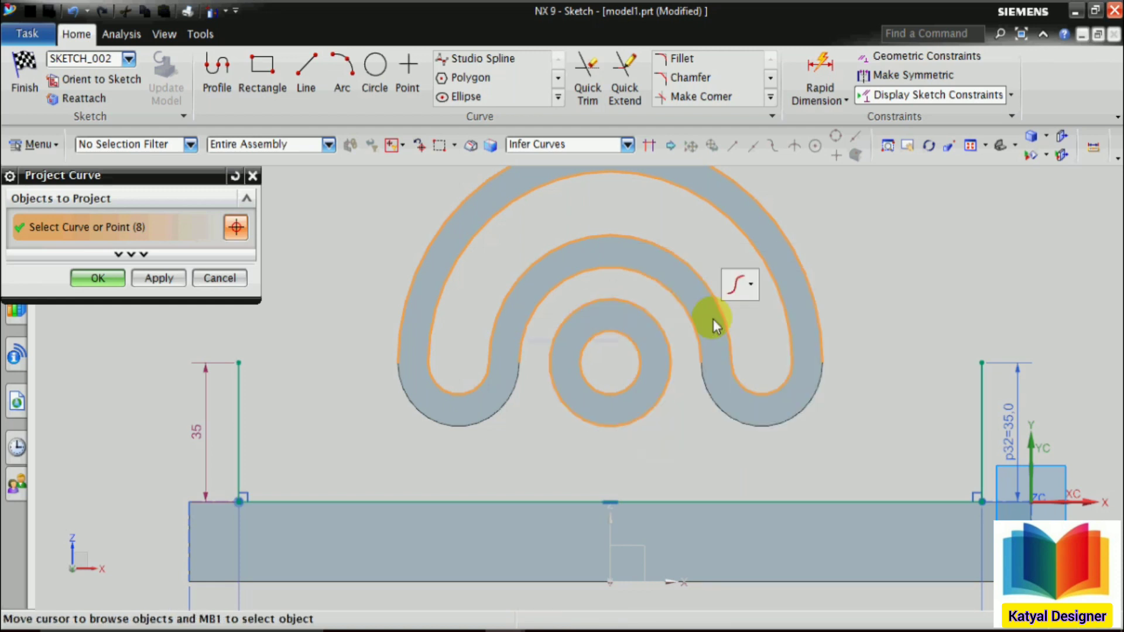
pyautogui.click(110, 279)
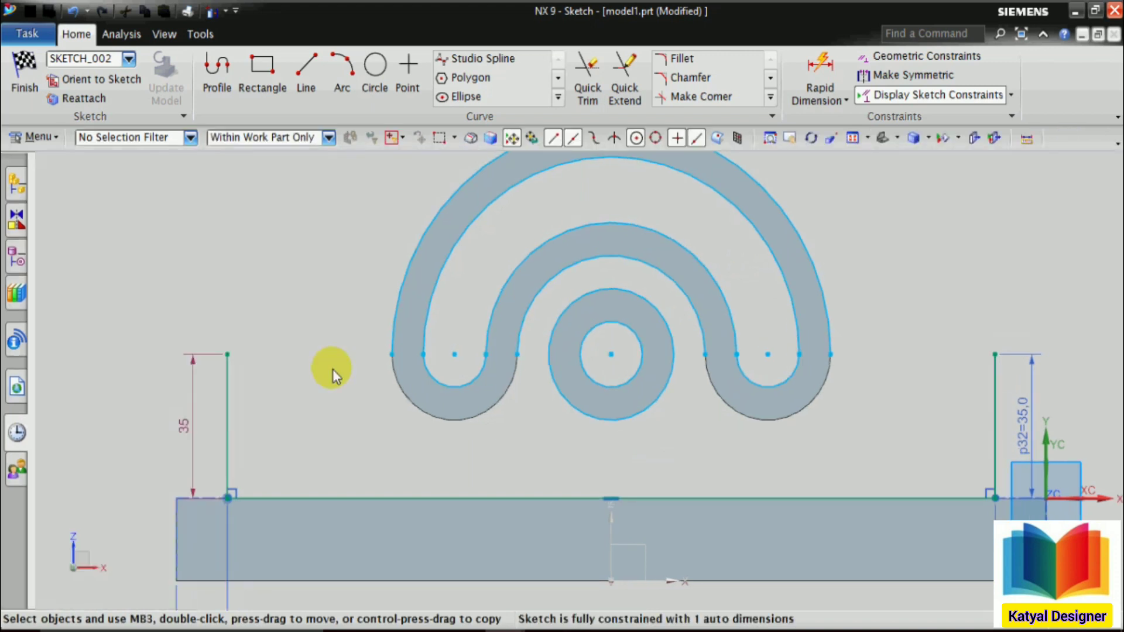
# Draw a sloped line about 76 mm long from the left side line's upper end to a point on the projected outer arc.
pyautogui.scroll(-2, 351, 462)
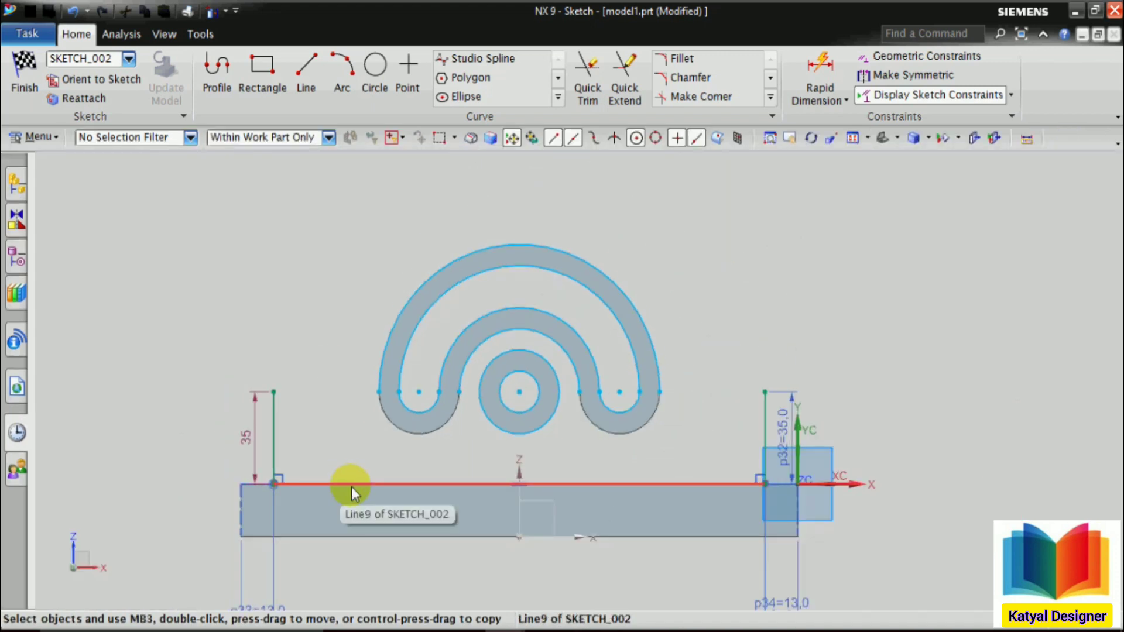
pyautogui.click(306, 81)
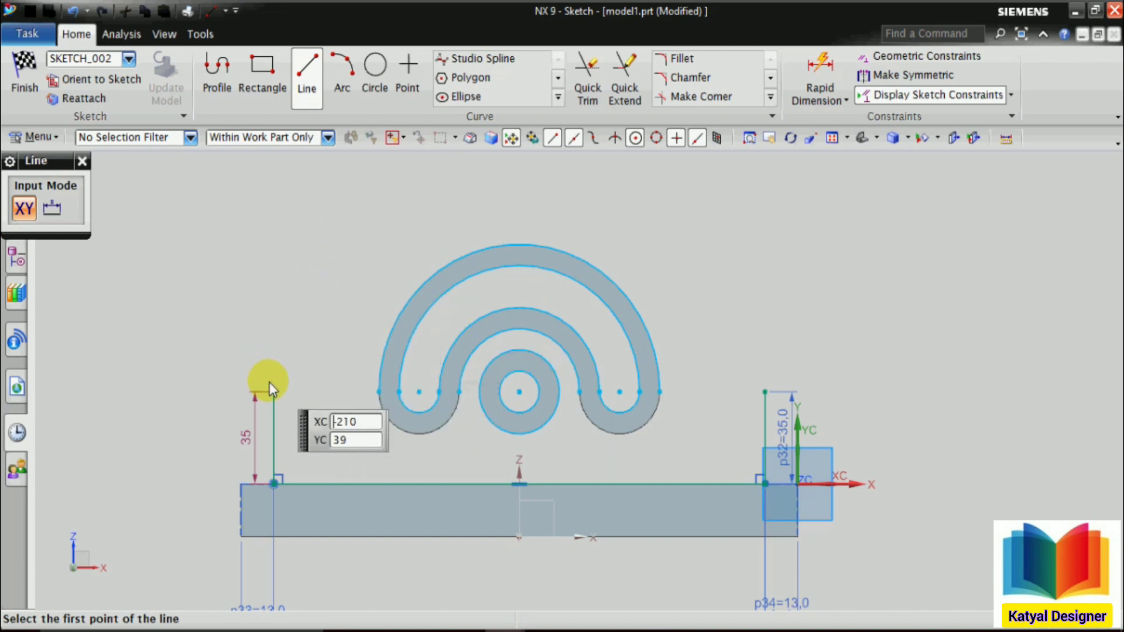
pyautogui.scroll(1, 251, 351)
pyautogui.click(280, 402)
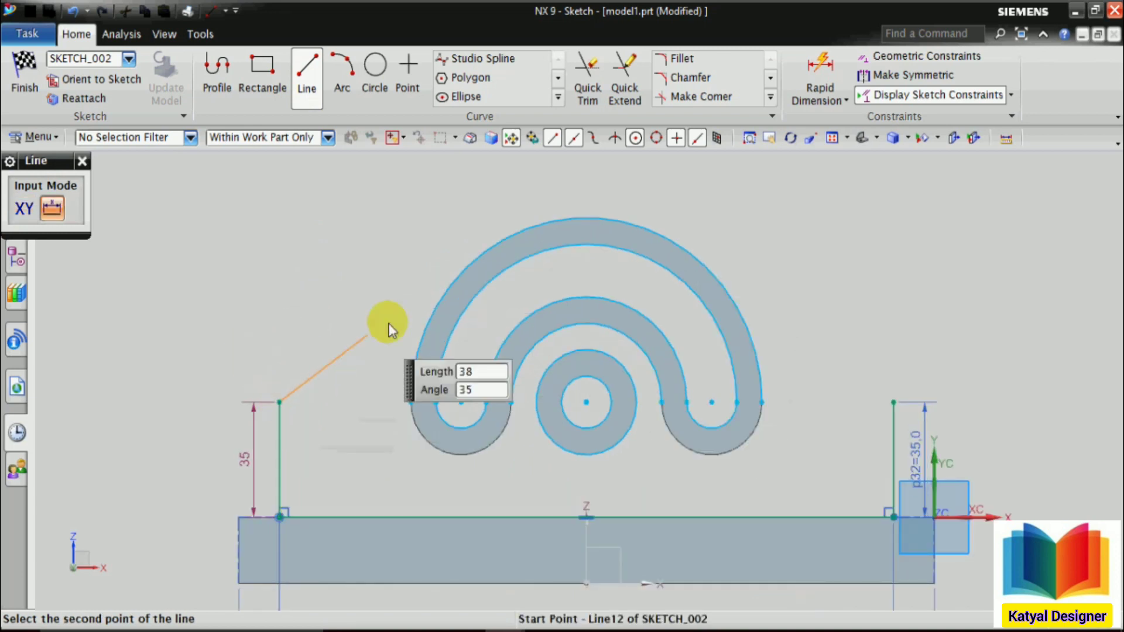
pyautogui.scroll(1, 491, 226)
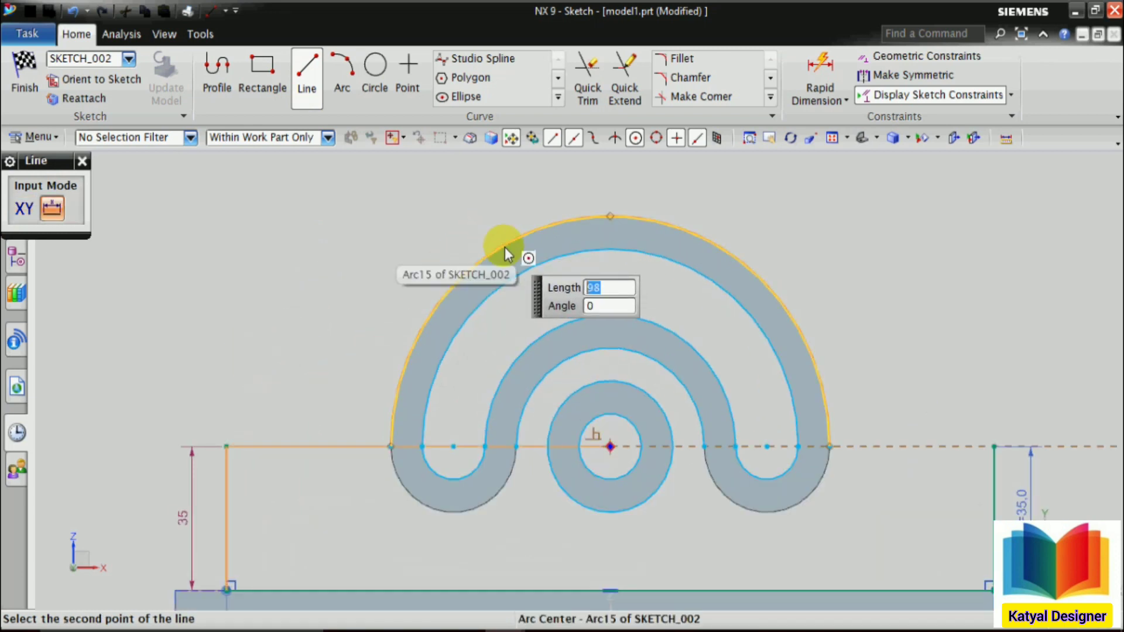
pyautogui.click(469, 270)
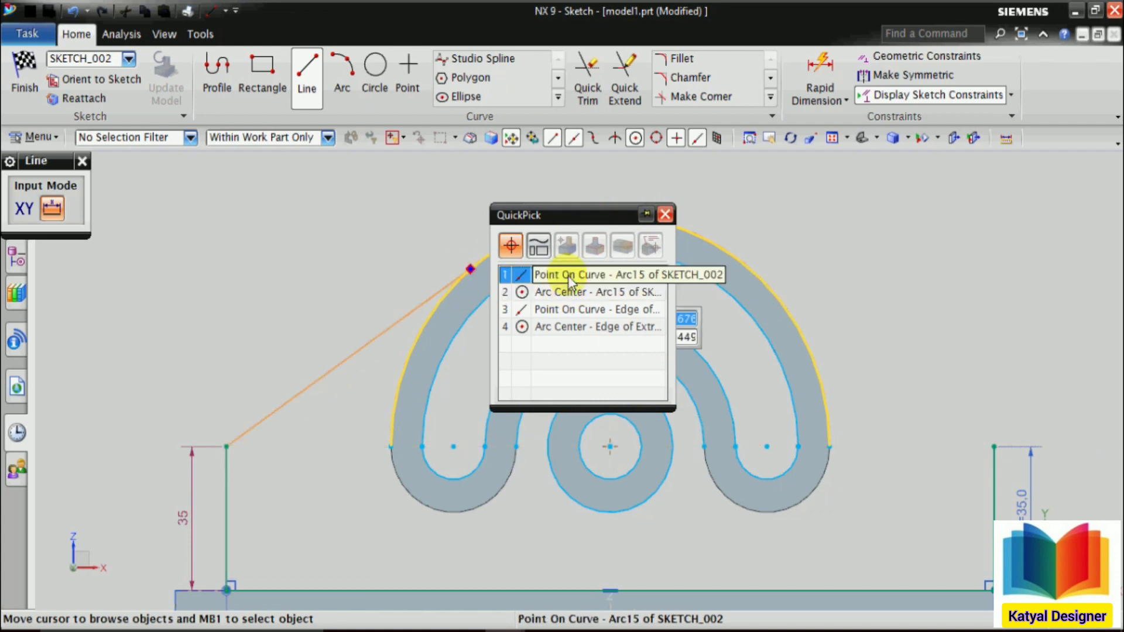
pyautogui.click(567, 275)
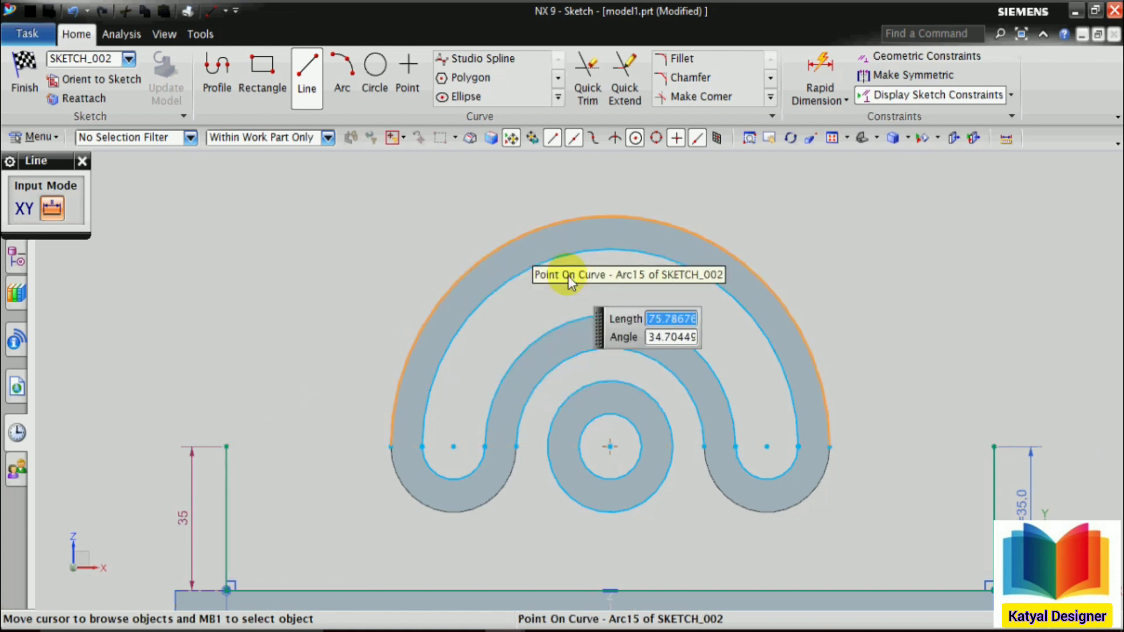
# Draw a sloped line about 76 mm long from the right side line's upper end to a point on the projected outer arc.
pyautogui.click(994, 446)
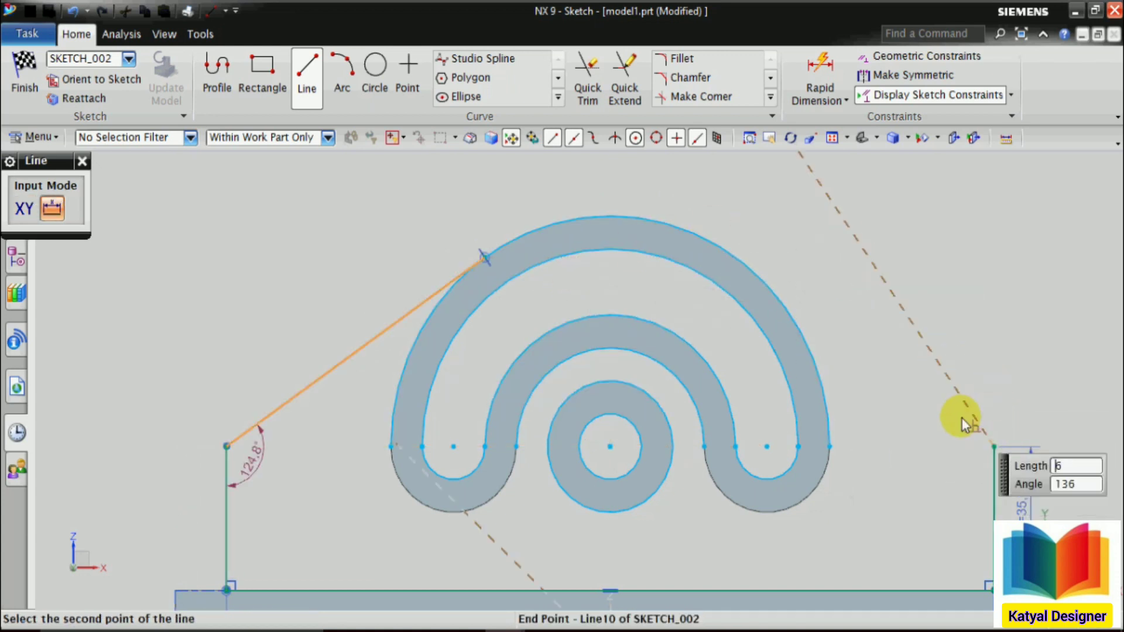
pyautogui.click(754, 267)
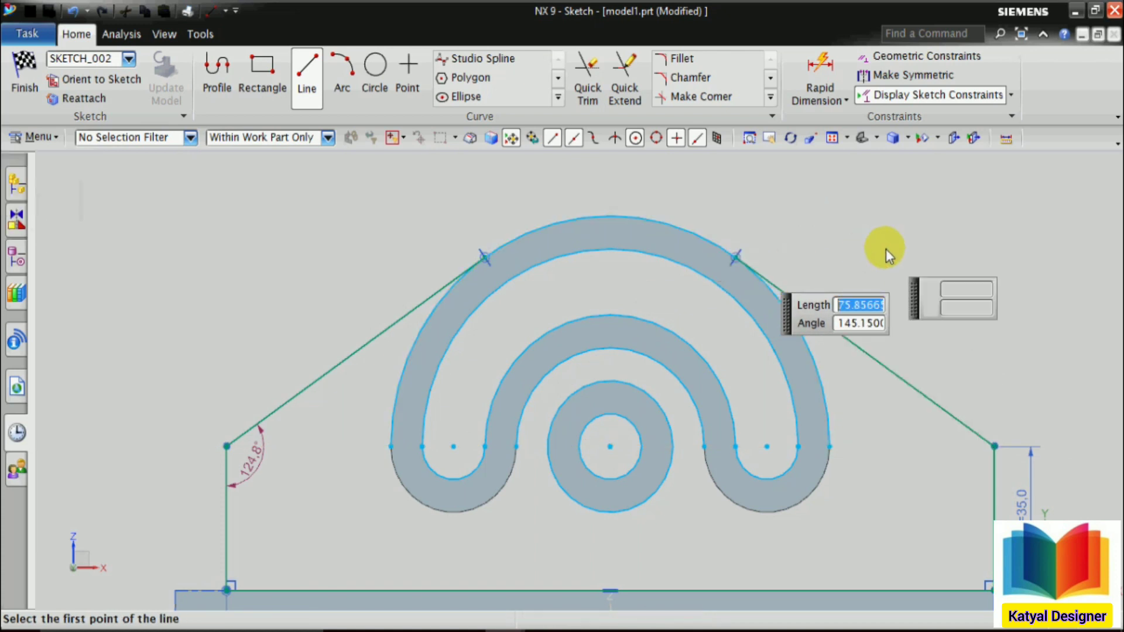
pyautogui.scroll(-3, 874, 234)
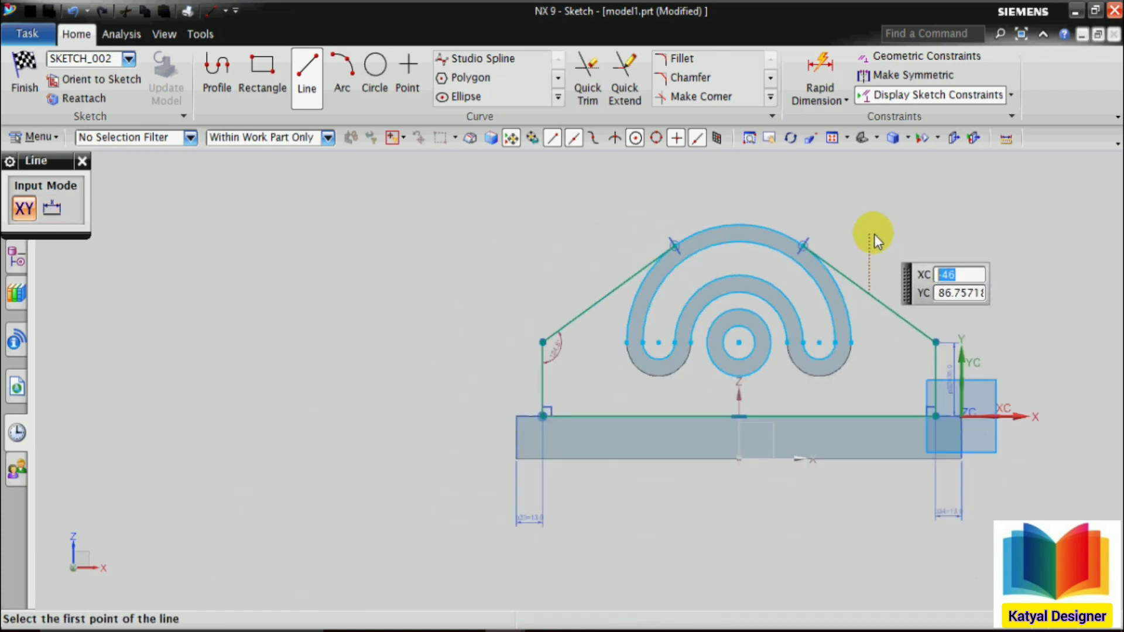
pyautogui.click(82, 162)
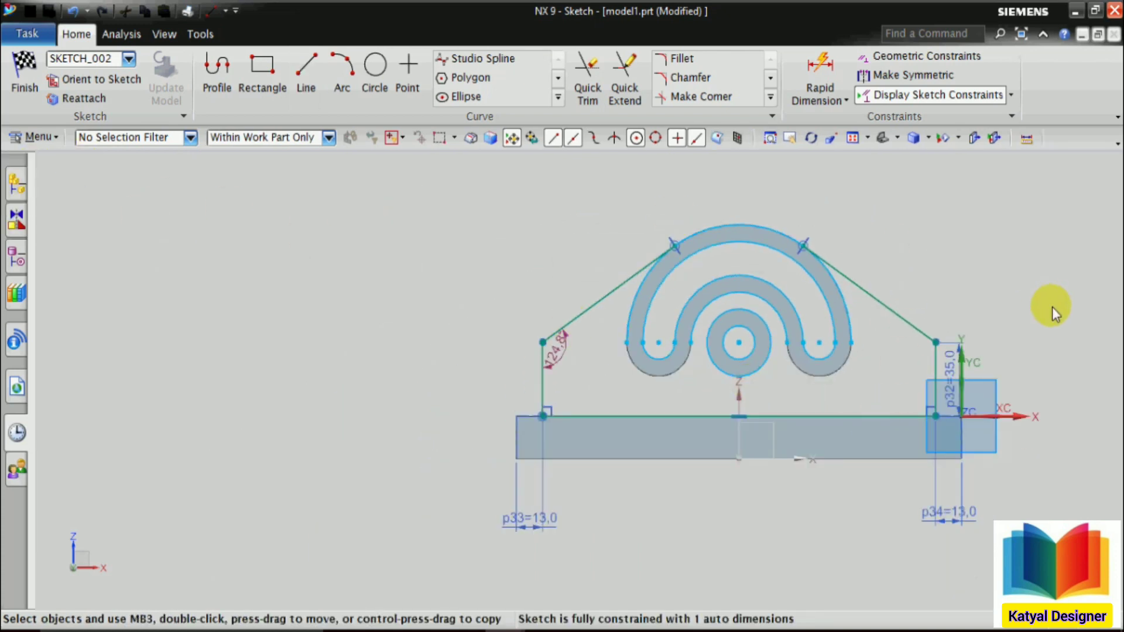
# Try to trim the projected outer arc's left portion below the sloped line with Quick Trim.
pyautogui.scroll(2, 1052, 308)
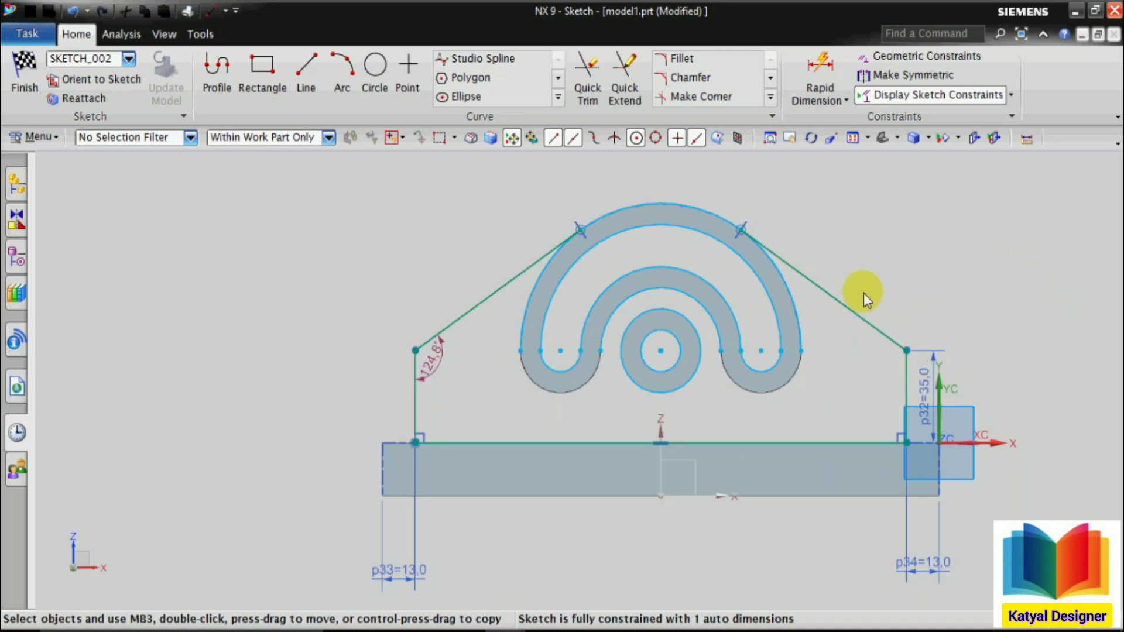
pyautogui.scroll(2, 787, 220)
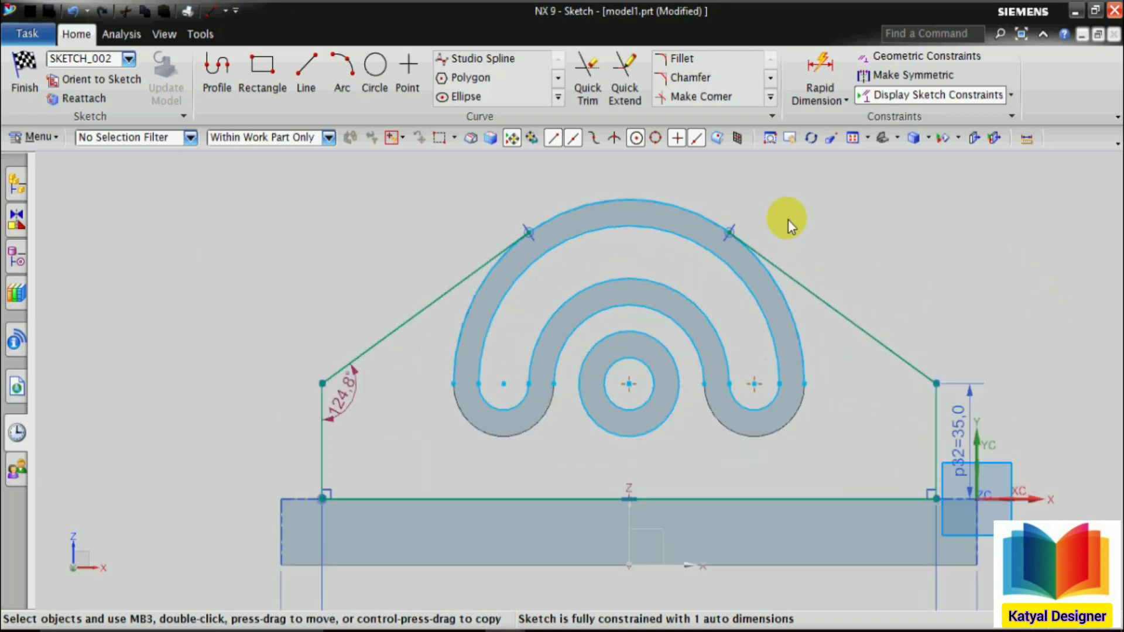
pyautogui.click(584, 99)
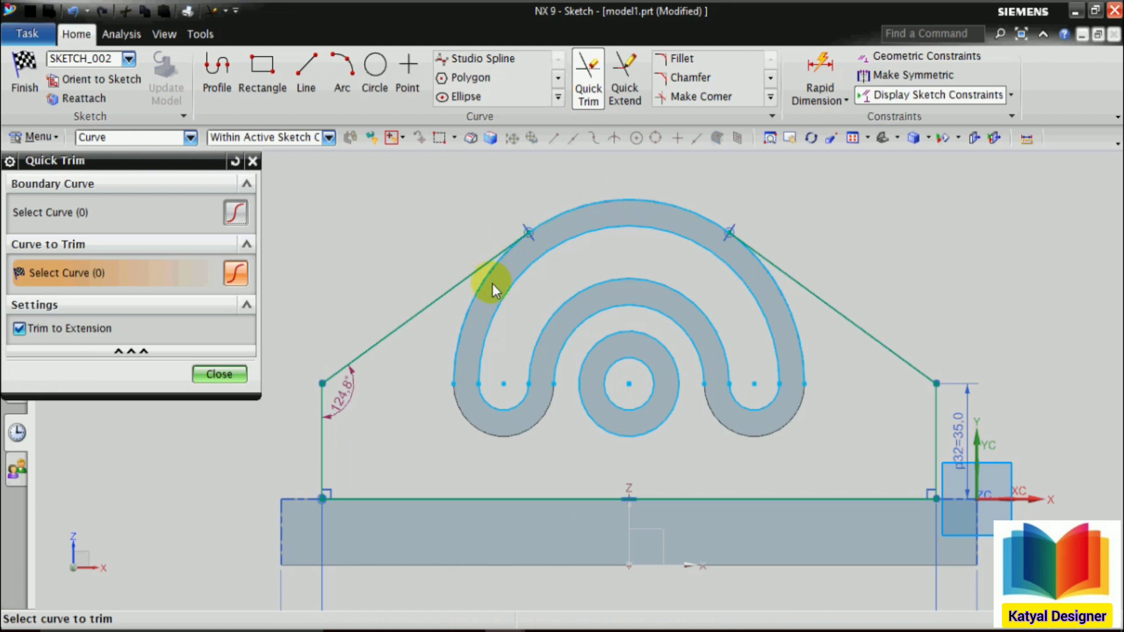
pyautogui.scroll(2, 493, 283)
pyautogui.moveTo(455, 300); pyautogui.dragTo(529, 283)
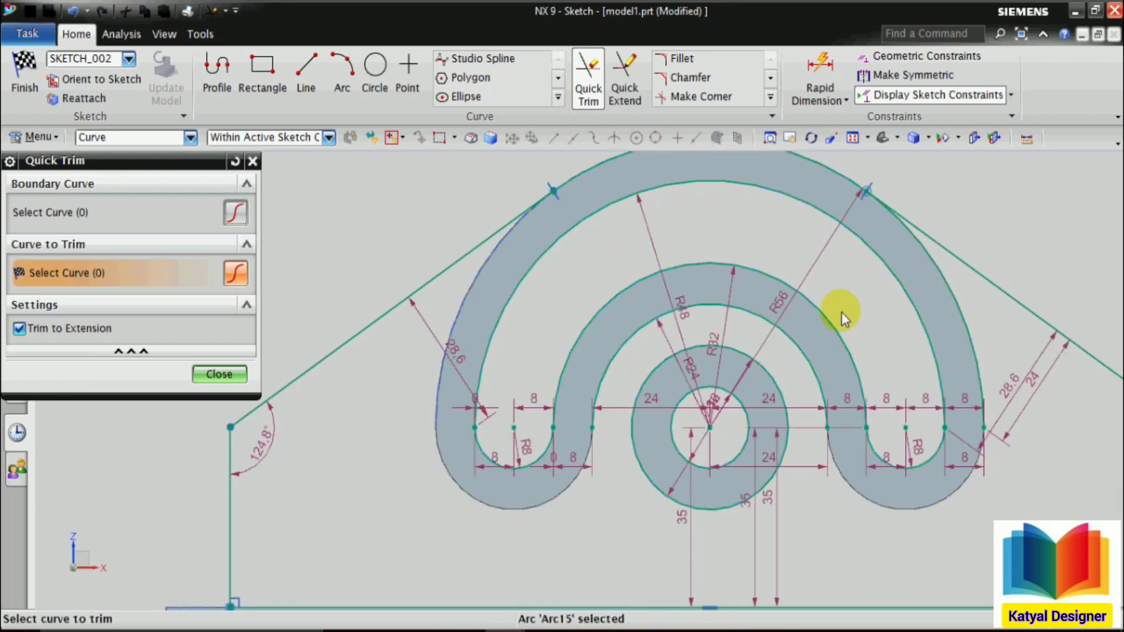
pyautogui.scroll(-2, 841, 311)
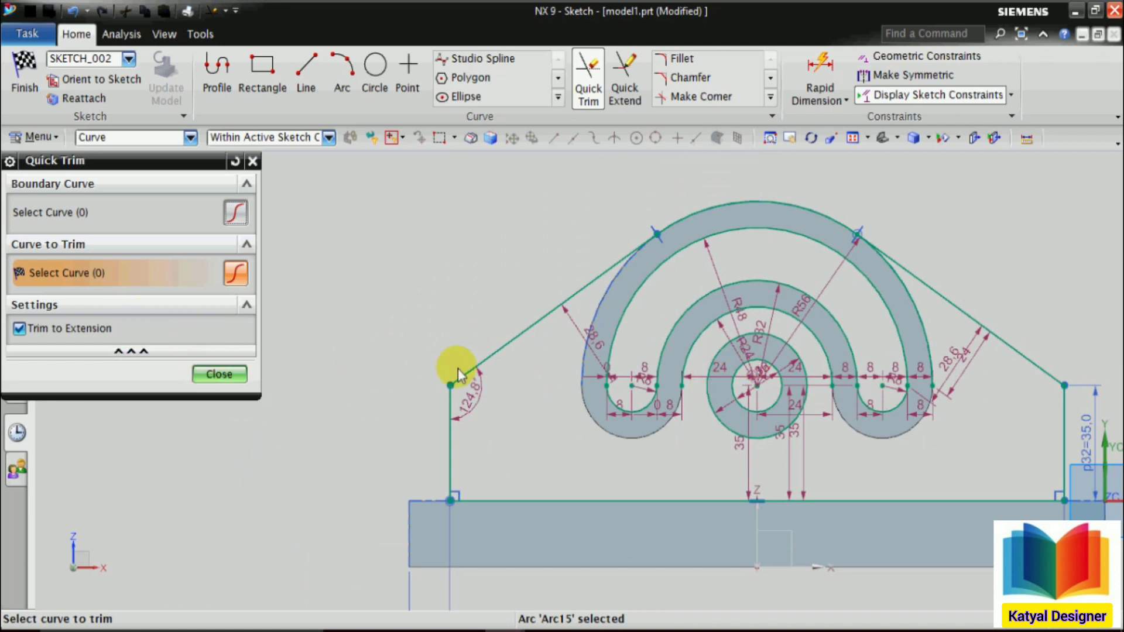
pyautogui.click(218, 373)
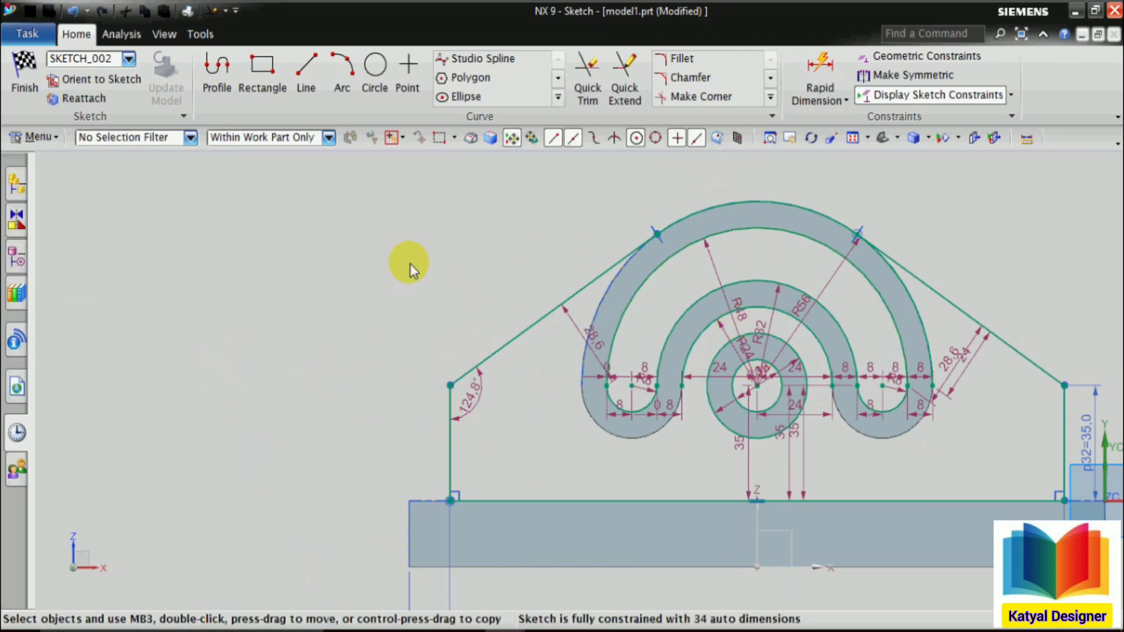
# Turn off Continuous Auto Dimensioning and trim the projected outer arc's left and right portions below the sloped lines.
pyautogui.click(1011, 95)
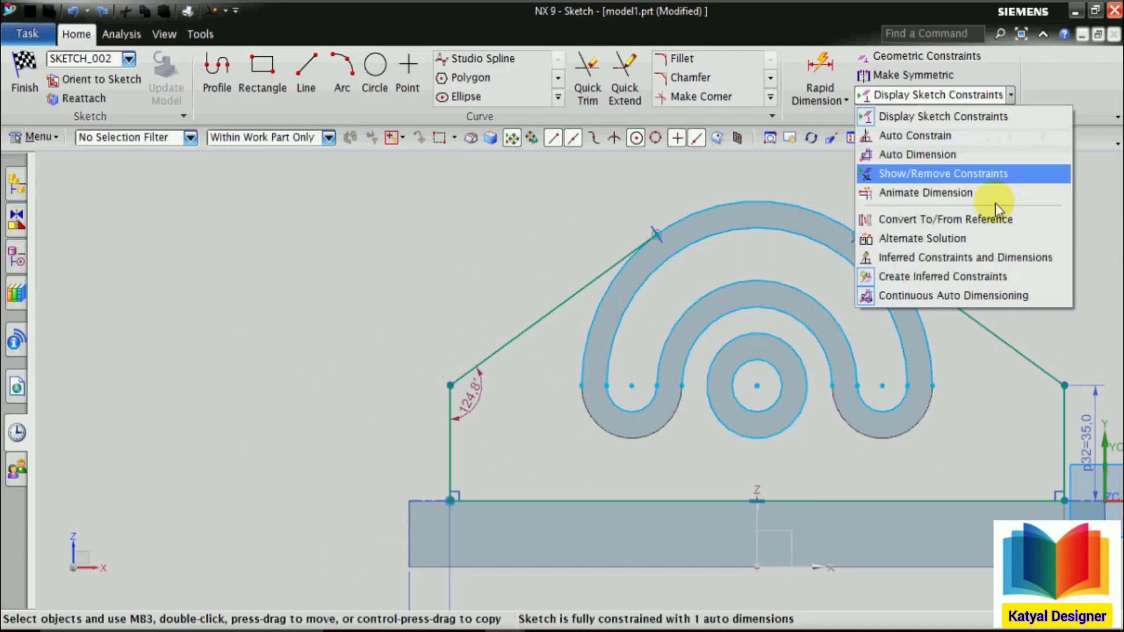
pyautogui.click(939, 296)
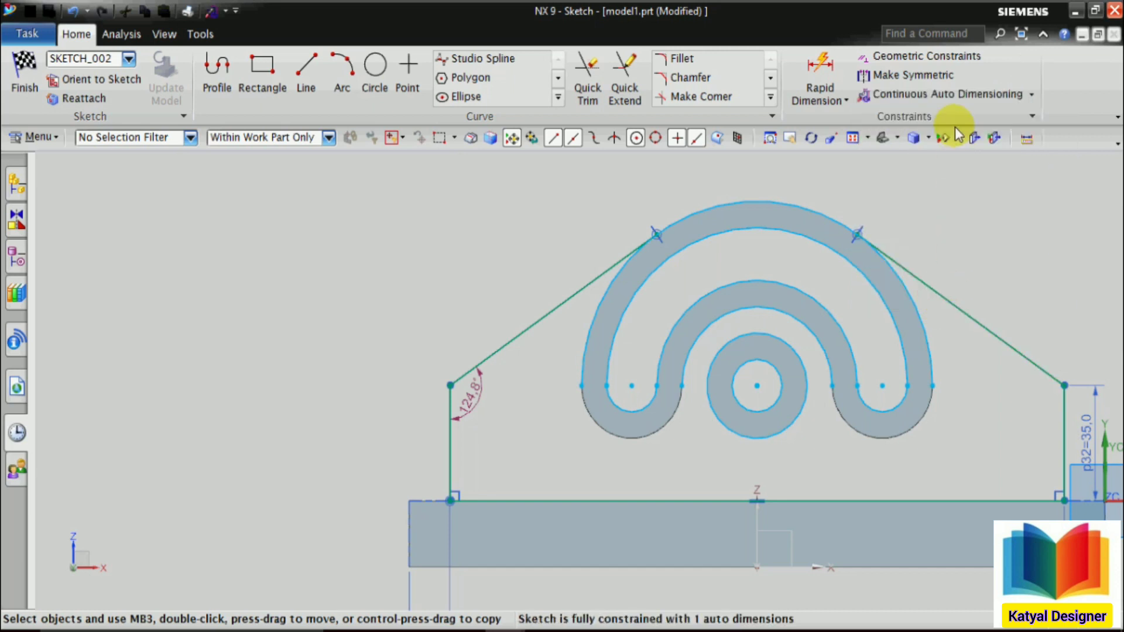
pyautogui.scroll(1, 1056, 285)
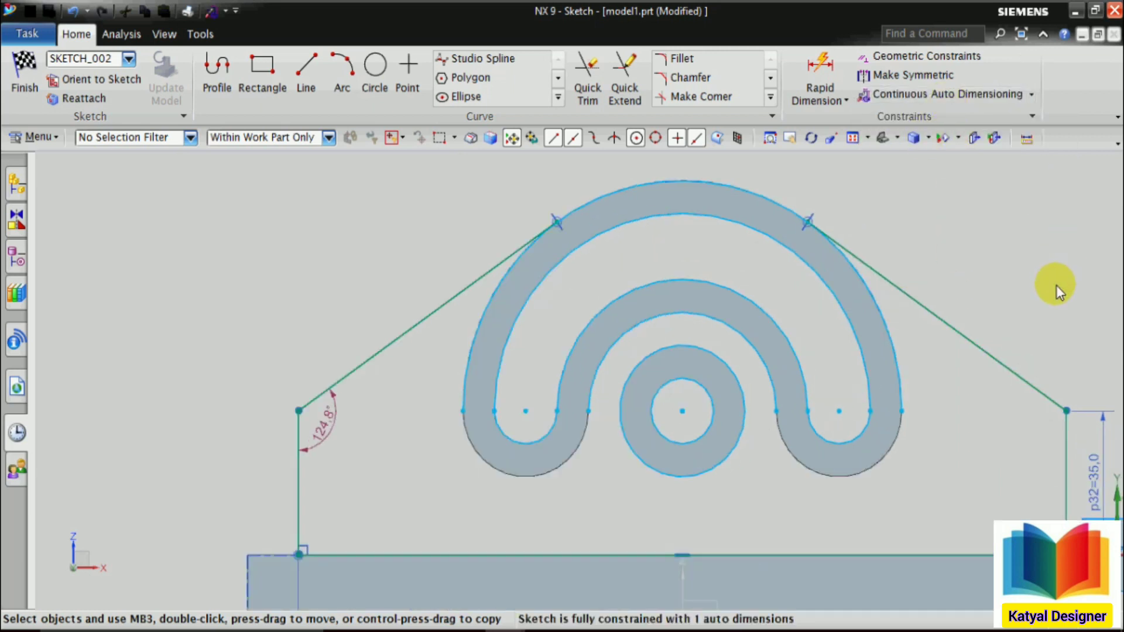
pyautogui.click(587, 94)
pyautogui.click(490, 304)
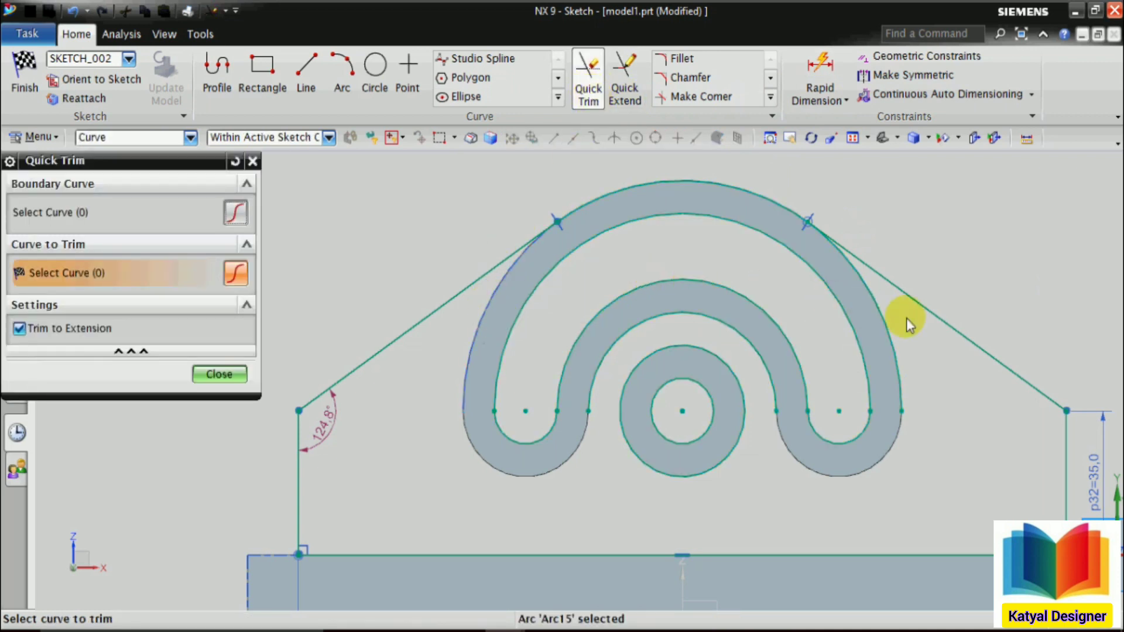
pyautogui.click(891, 334)
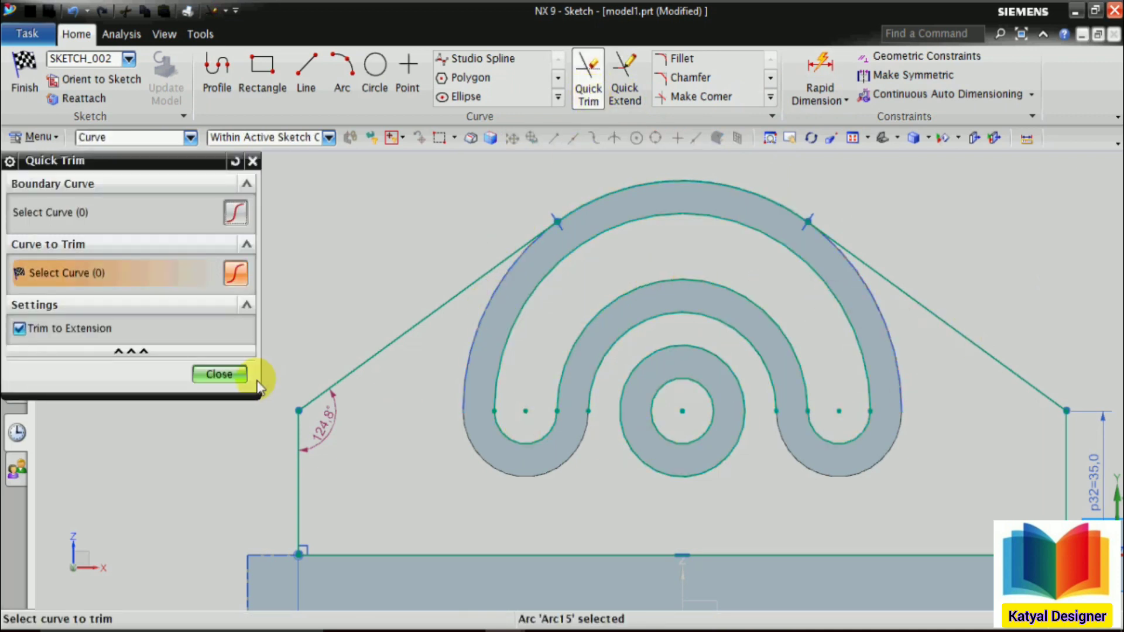
# Draw a horizontal helper line about 19 mm long from the ring's centre outward past its outer circle.
pyautogui.scroll(2, 755, 499)
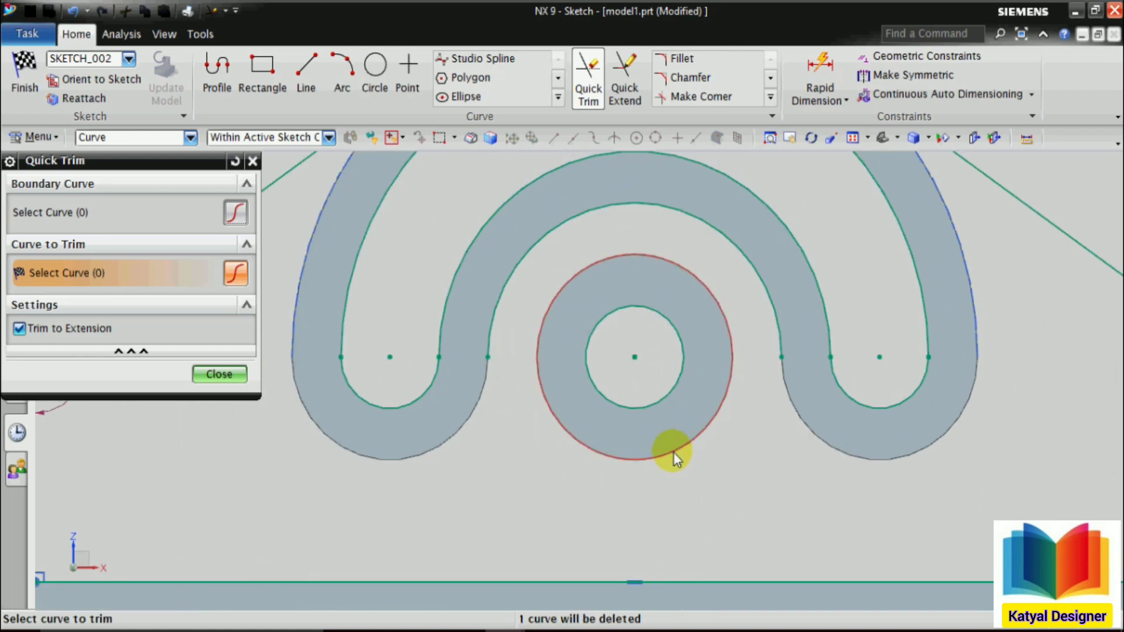
pyautogui.click(219, 374)
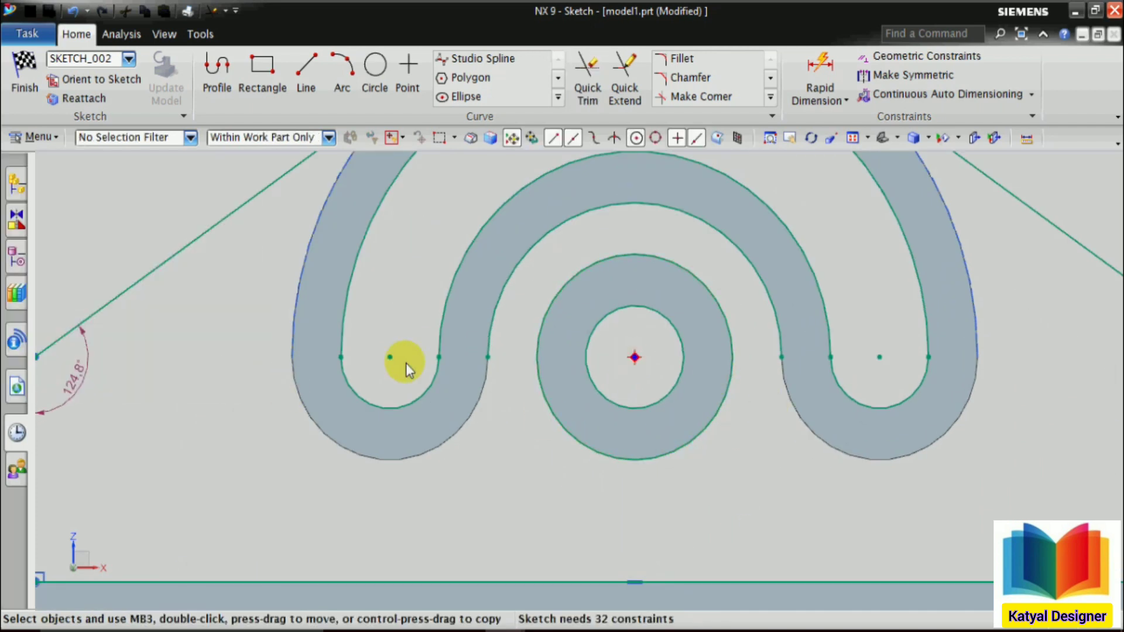
pyautogui.scroll(-2, 568, 433)
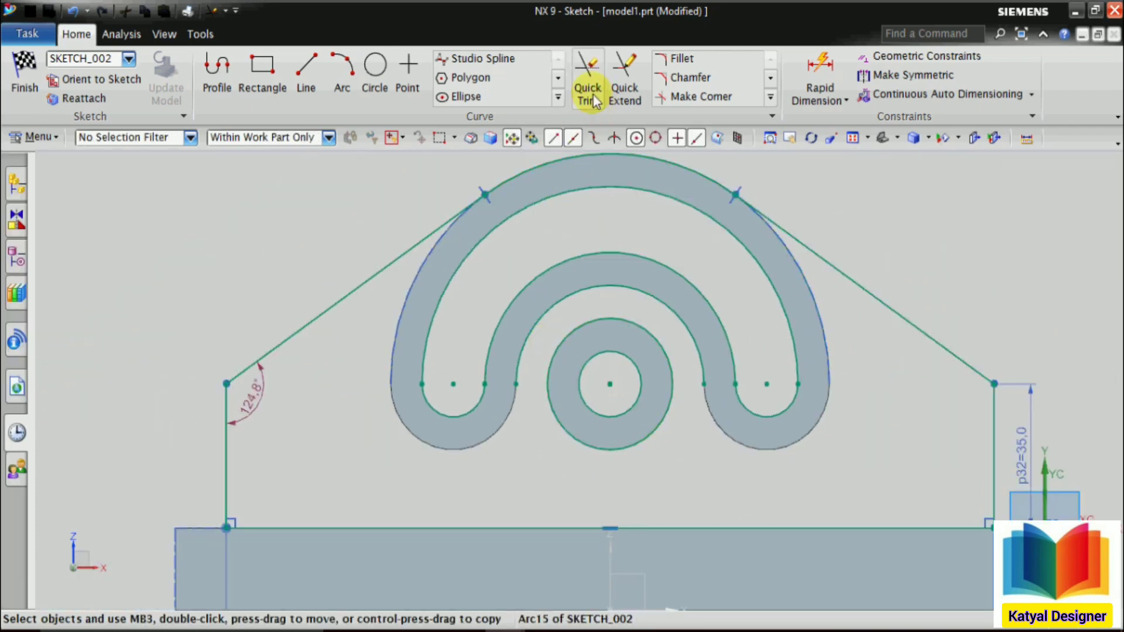
pyautogui.click(306, 87)
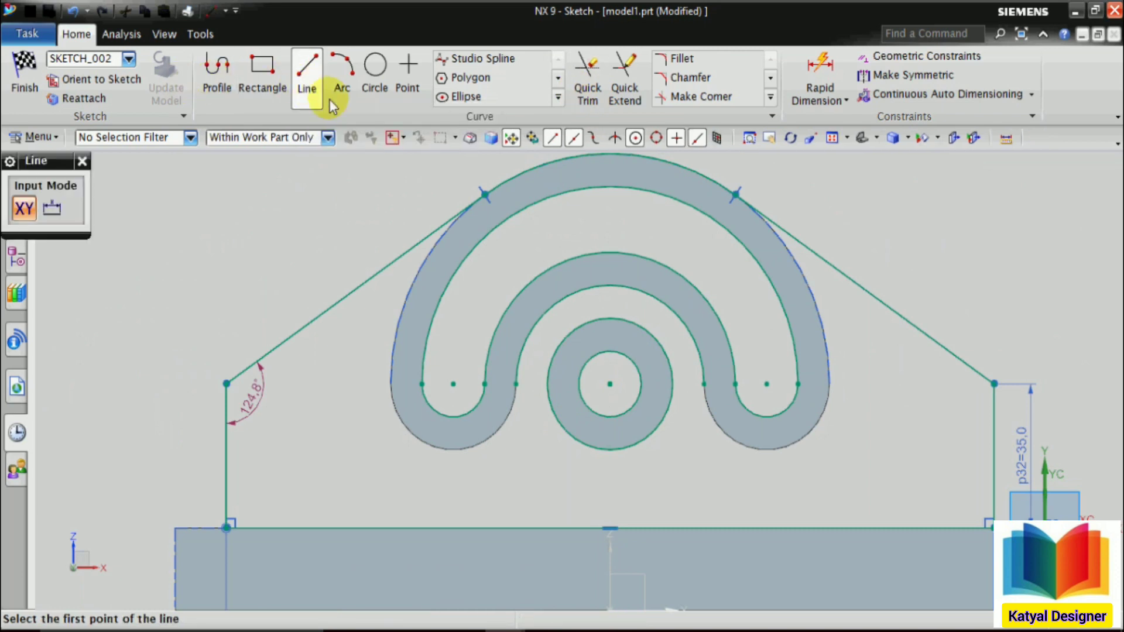
pyautogui.click(610, 384)
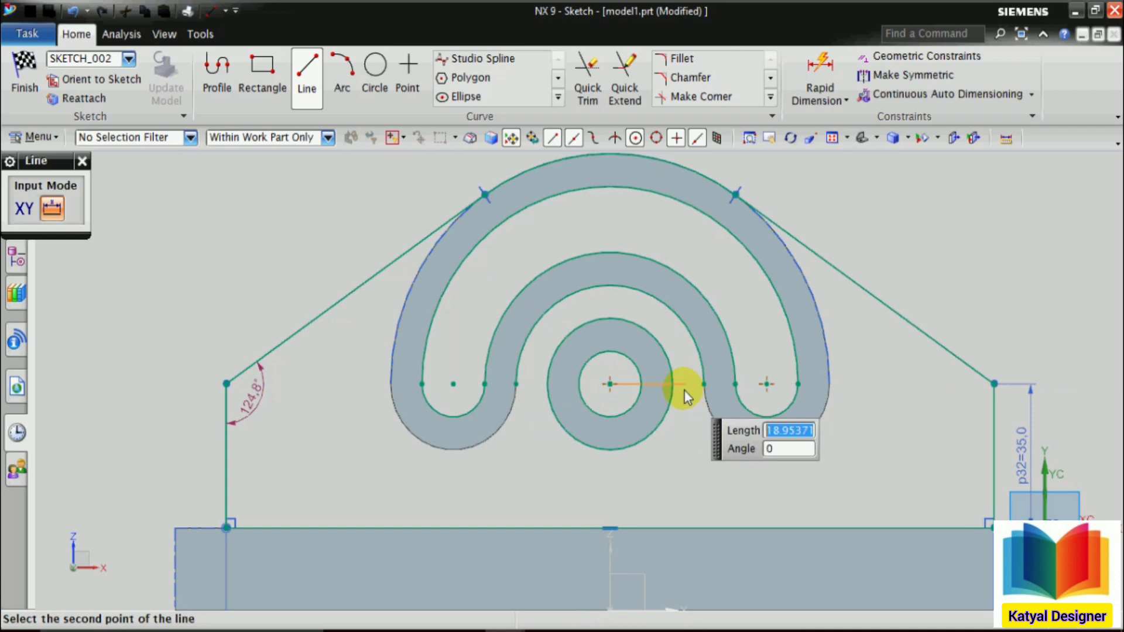
pyautogui.click(683, 391)
# Trim away the lower half of the ring's projected outer circle, using the horizontal helper line as the boundary curve.
pyautogui.click(588, 79)
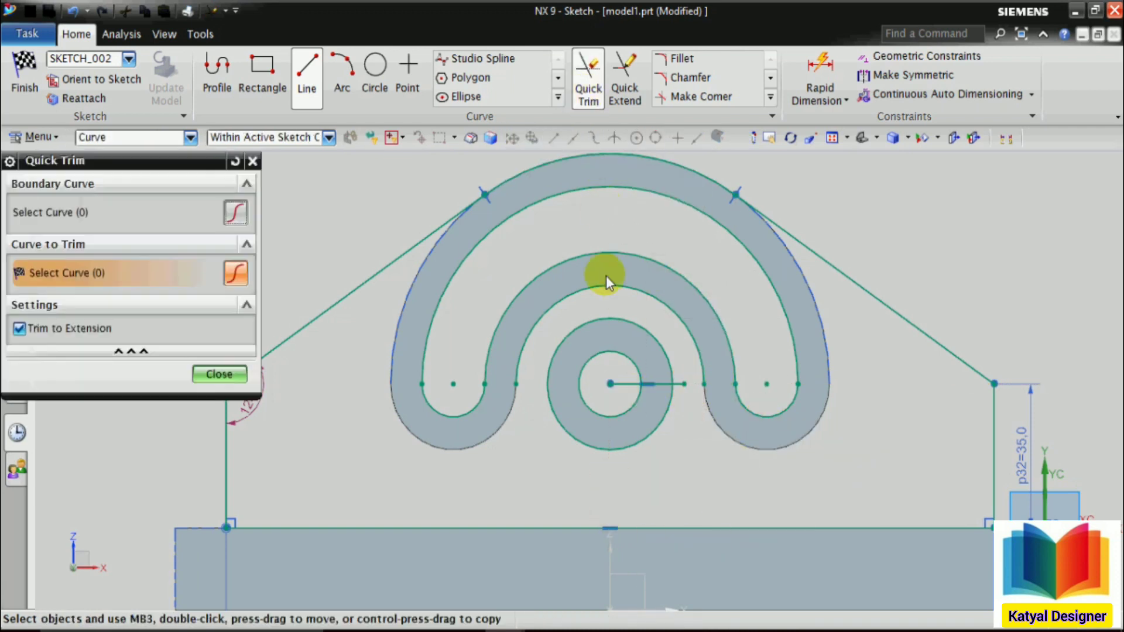
pyautogui.scroll(2, 556, 446)
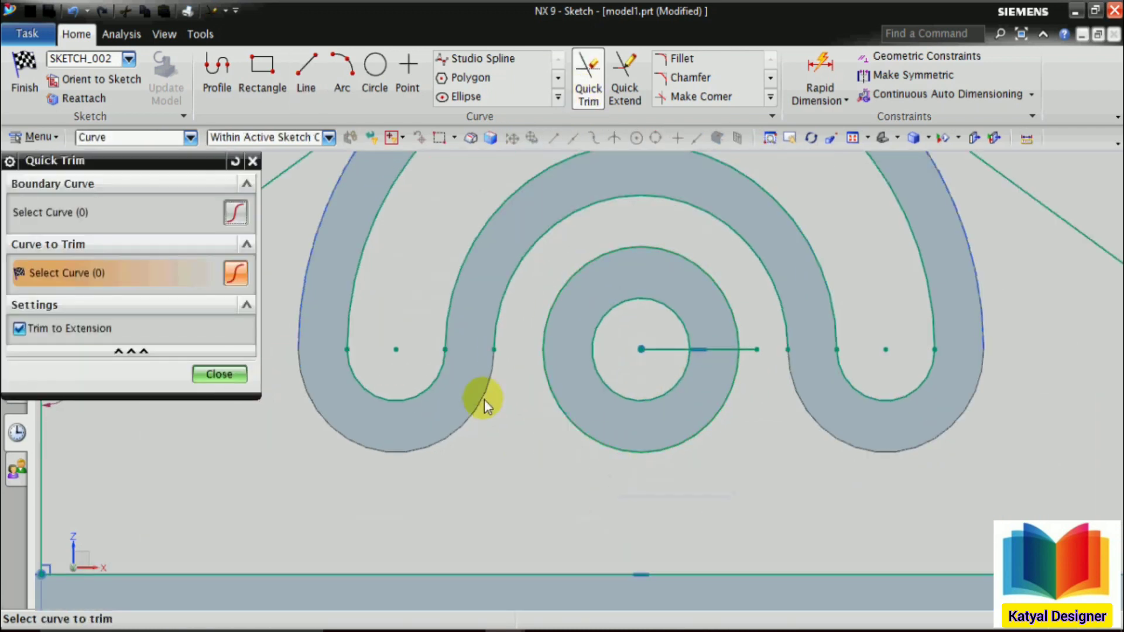
pyautogui.click(79, 212)
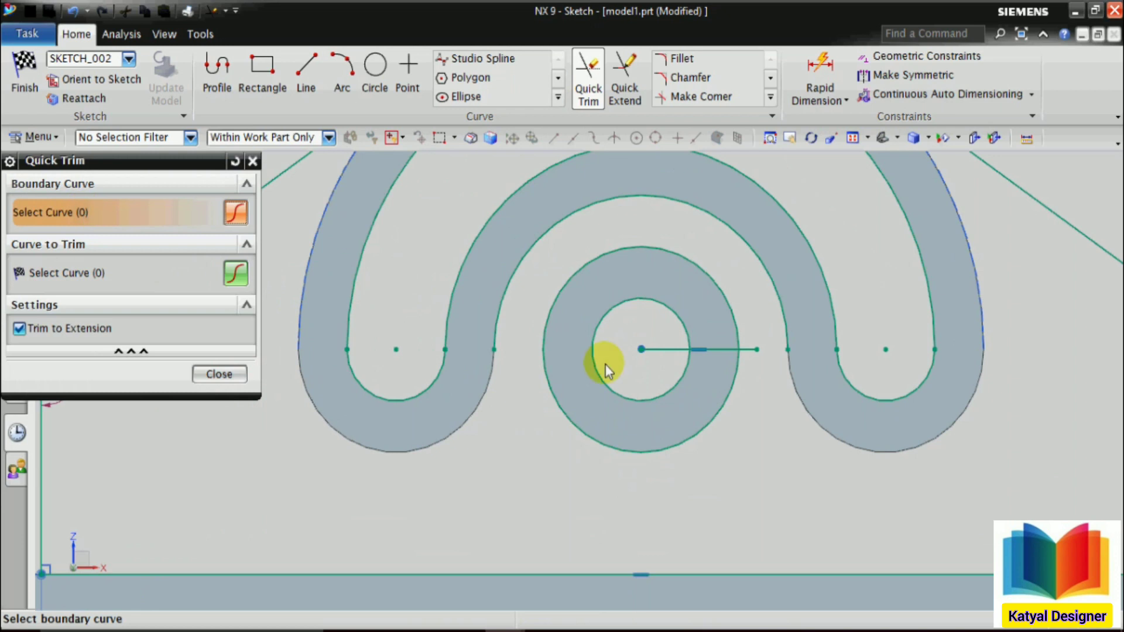
pyautogui.click(676, 349)
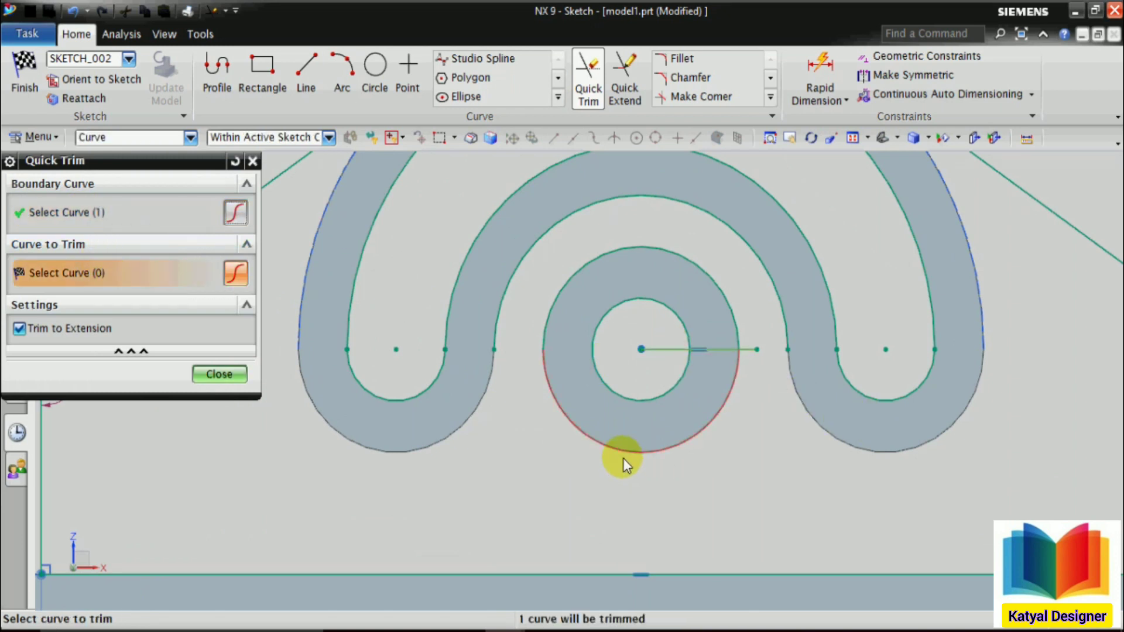
pyautogui.click(622, 452)
pyautogui.click(219, 374)
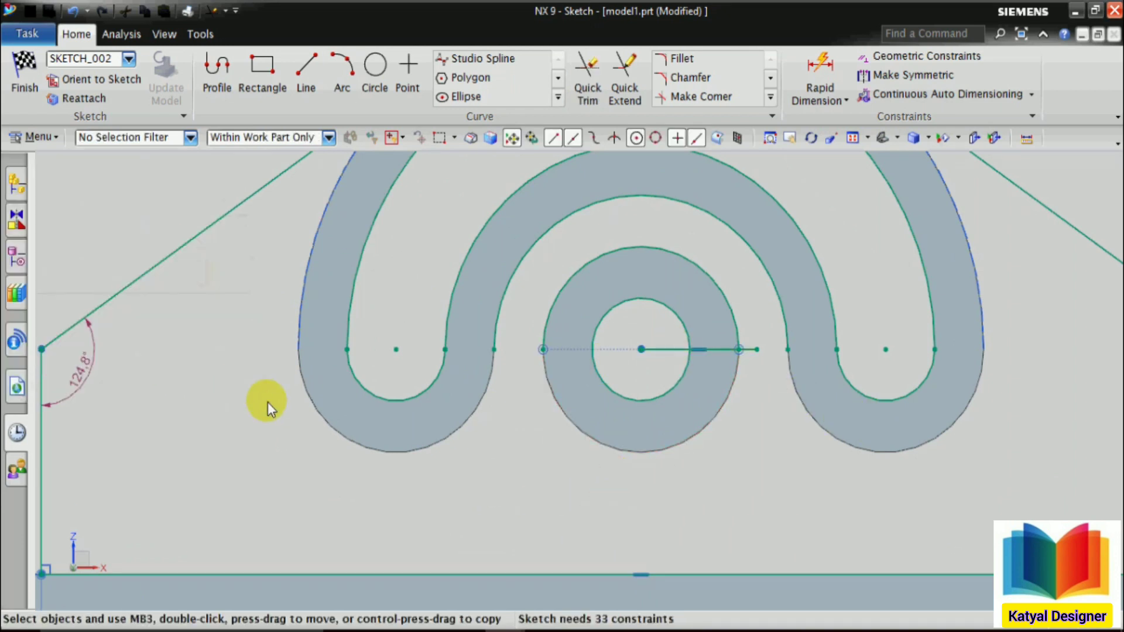
# Delete the horizontal helper line running from the ring's centre.
pyautogui.rightClick(672, 353)
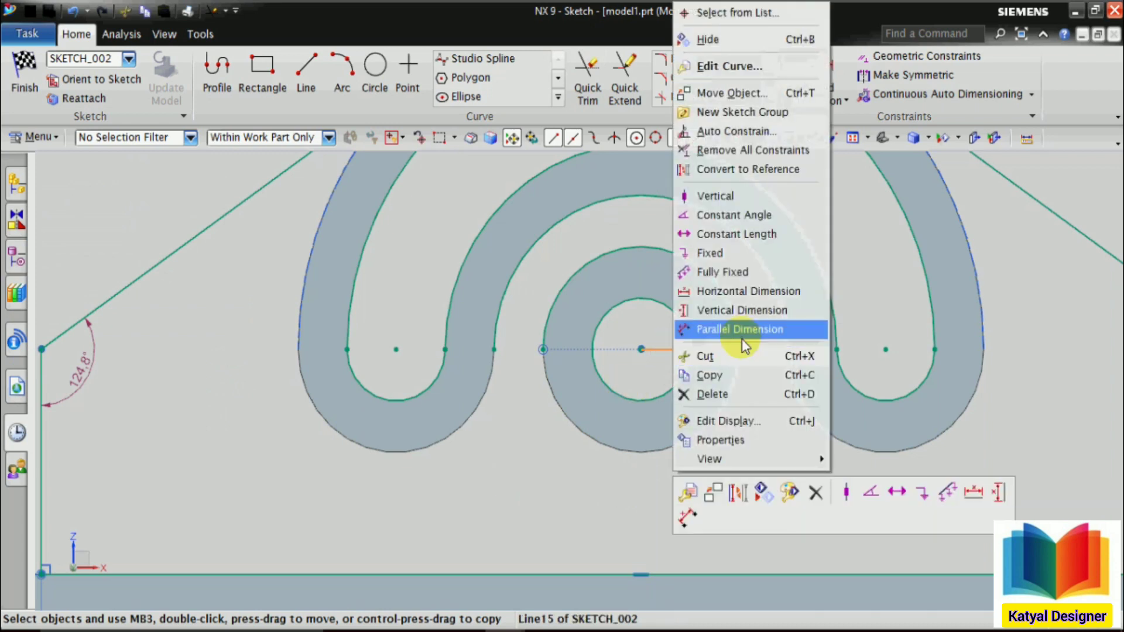
pyautogui.click(725, 402)
pyautogui.scroll(-3, 606, 402)
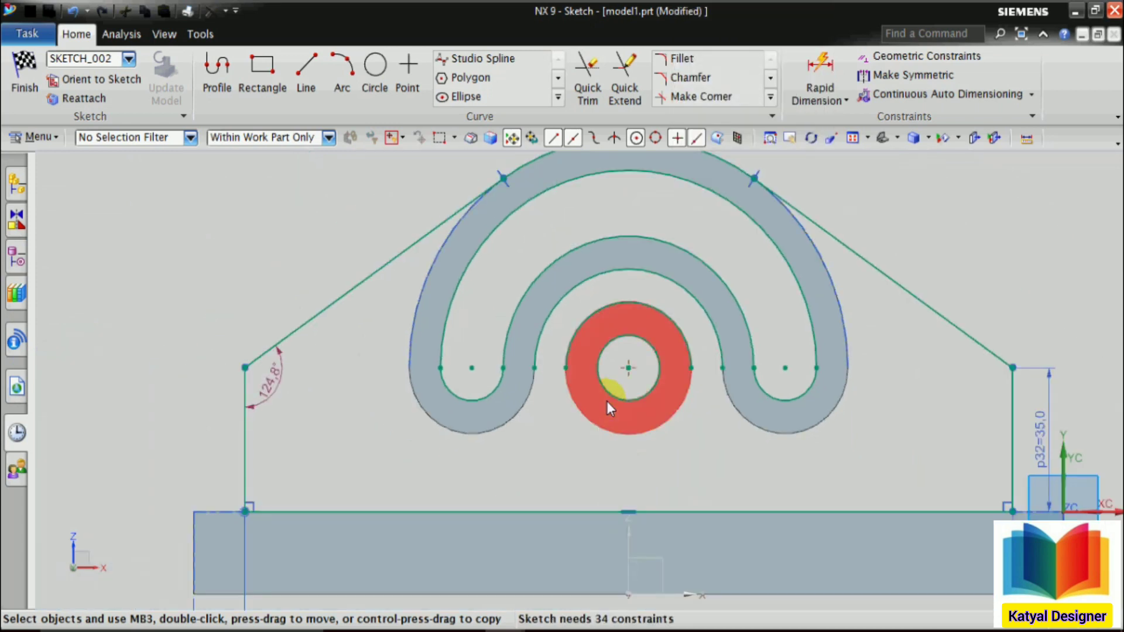
pyautogui.scroll(2, 598, 301)
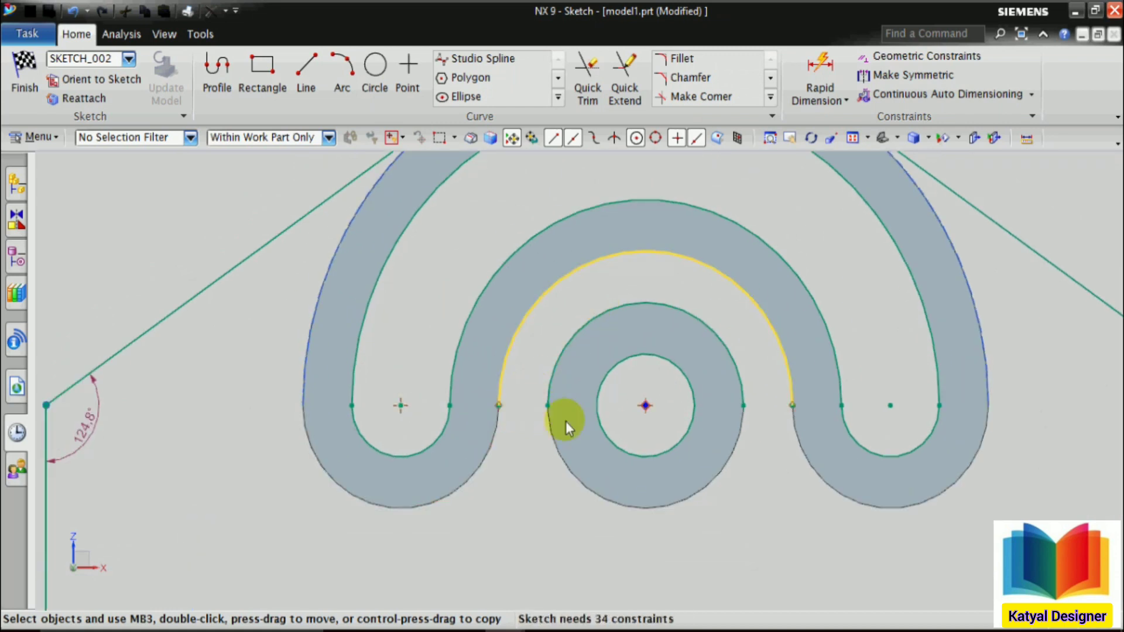
pyautogui.scroll(-1, 560, 416)
pyautogui.scroll(2, 707, 423)
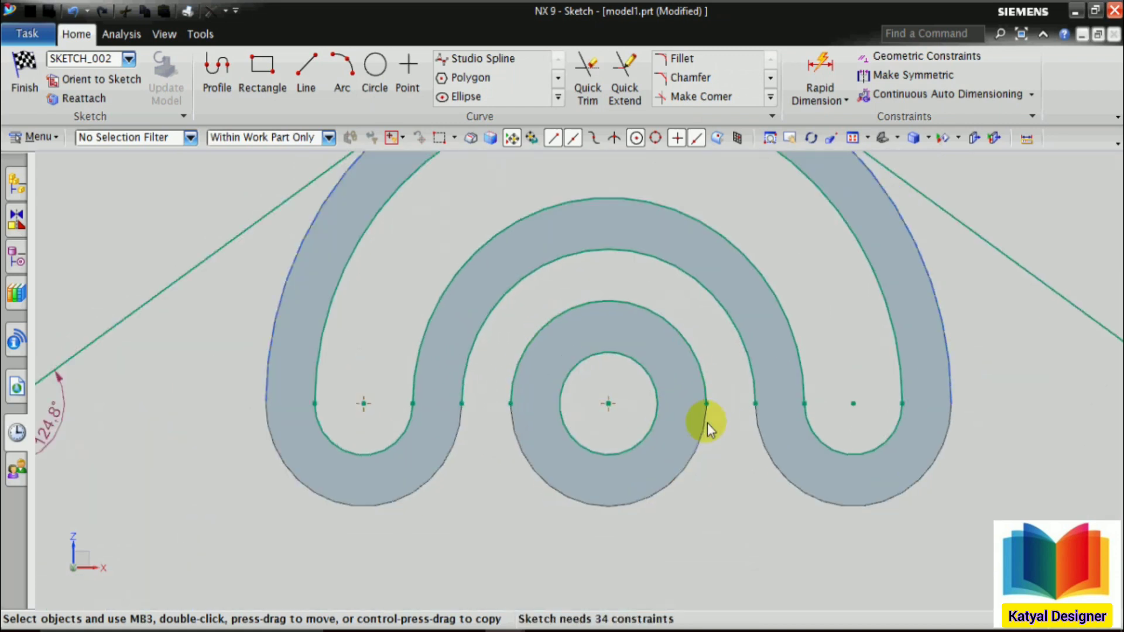
# Draw two horizontal lines about 8 mm long, joining the ends of the ring's outer arc to the ends of the surrounding arc.
pyautogui.click(306, 79)
pyautogui.scroll(3, 391, 384)
pyautogui.click(410, 414)
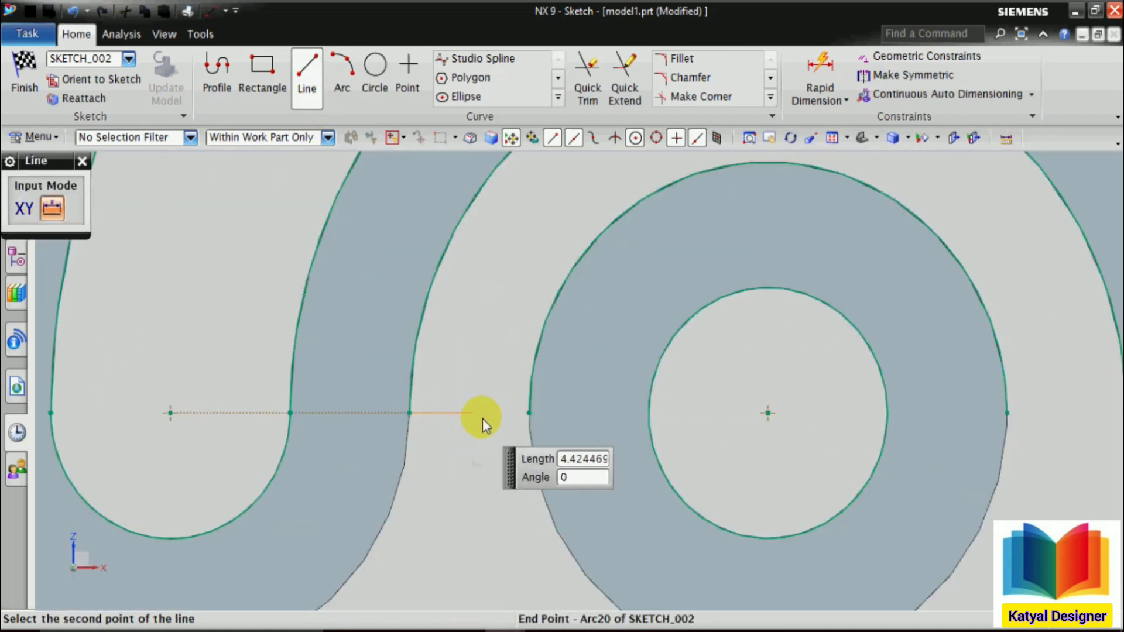
pyautogui.click(528, 413)
pyautogui.scroll(-2, 951, 435)
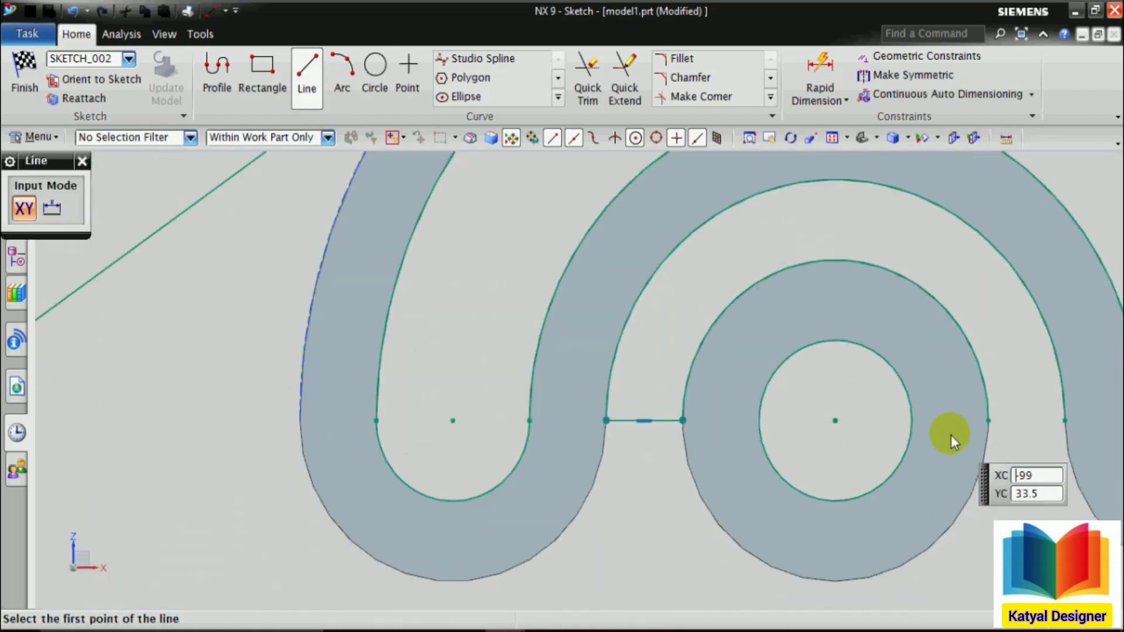
pyautogui.scroll(1, 1030, 433)
pyautogui.click(955, 422)
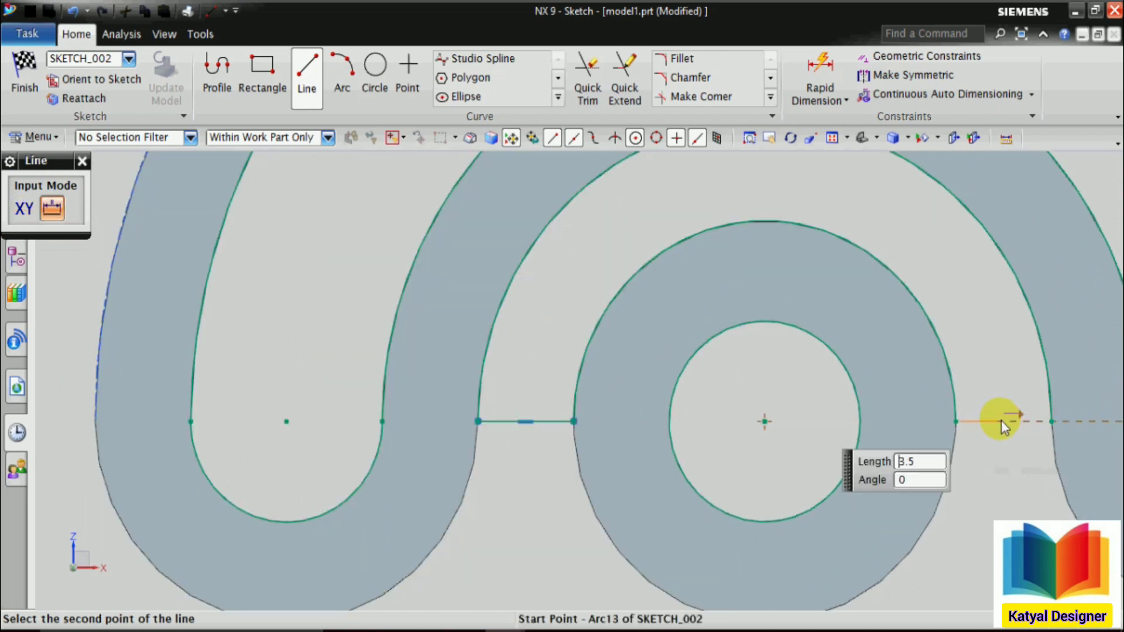
pyautogui.click(1052, 421)
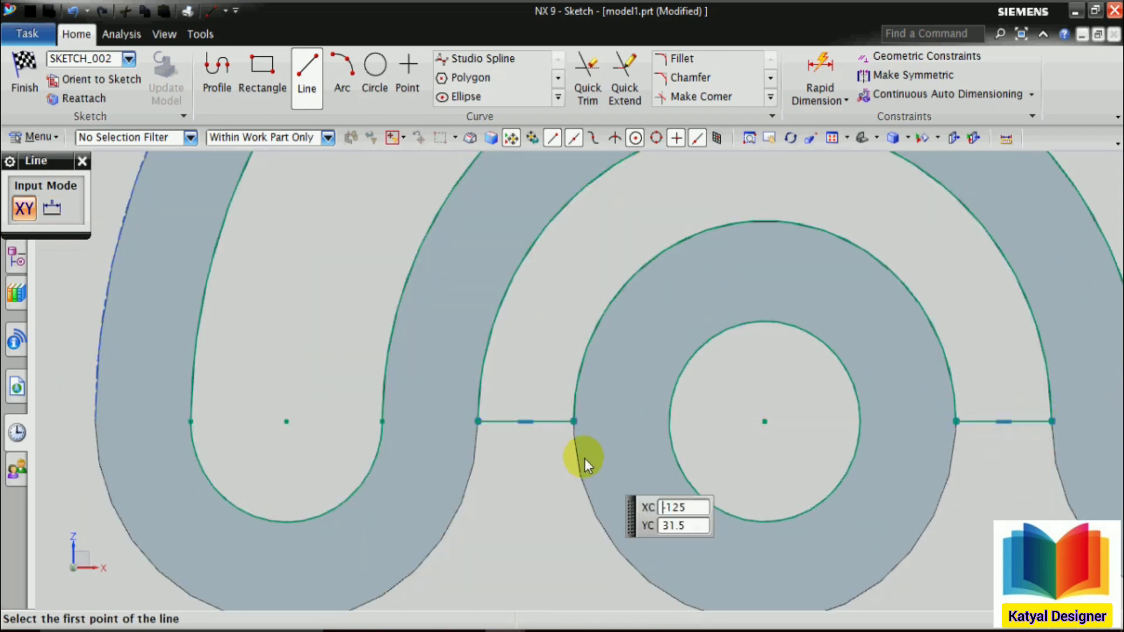
# Draw a 4 mm radius, 180° arc below each short horizontal line, centred on the line's midpoint and ending at its endpoints.
pyautogui.click(344, 89)
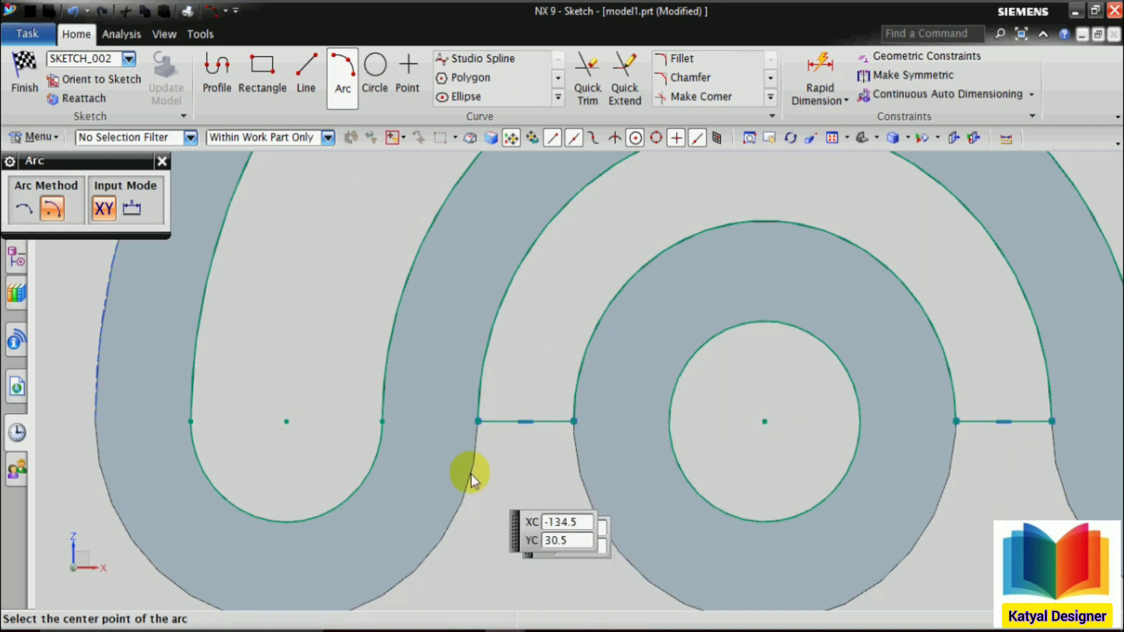
pyautogui.click(531, 430)
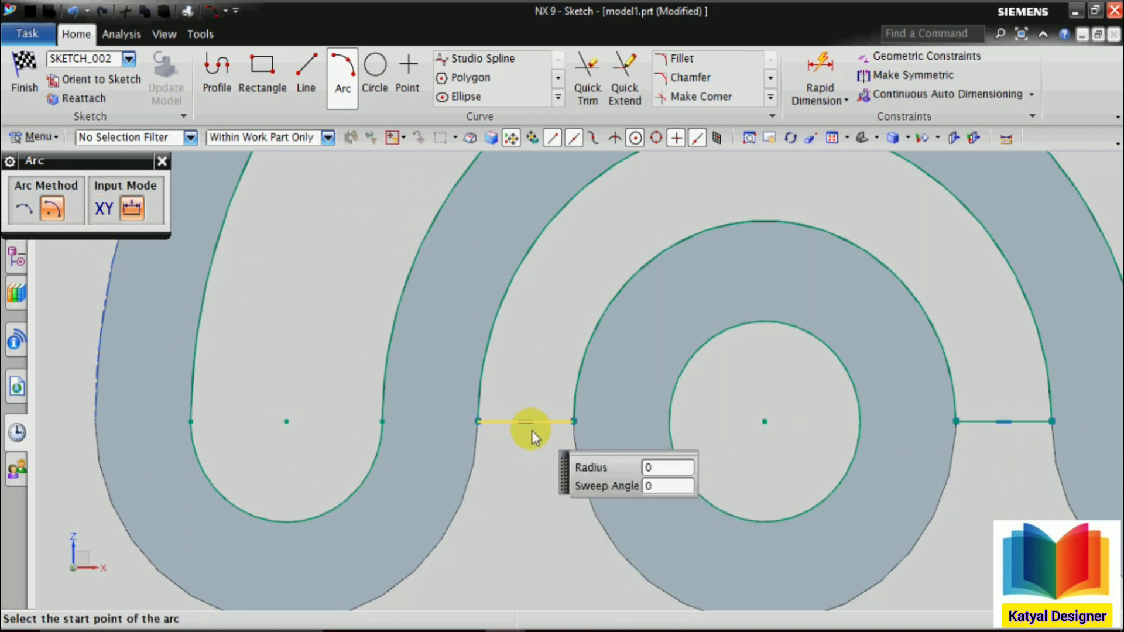
pyautogui.click(478, 421)
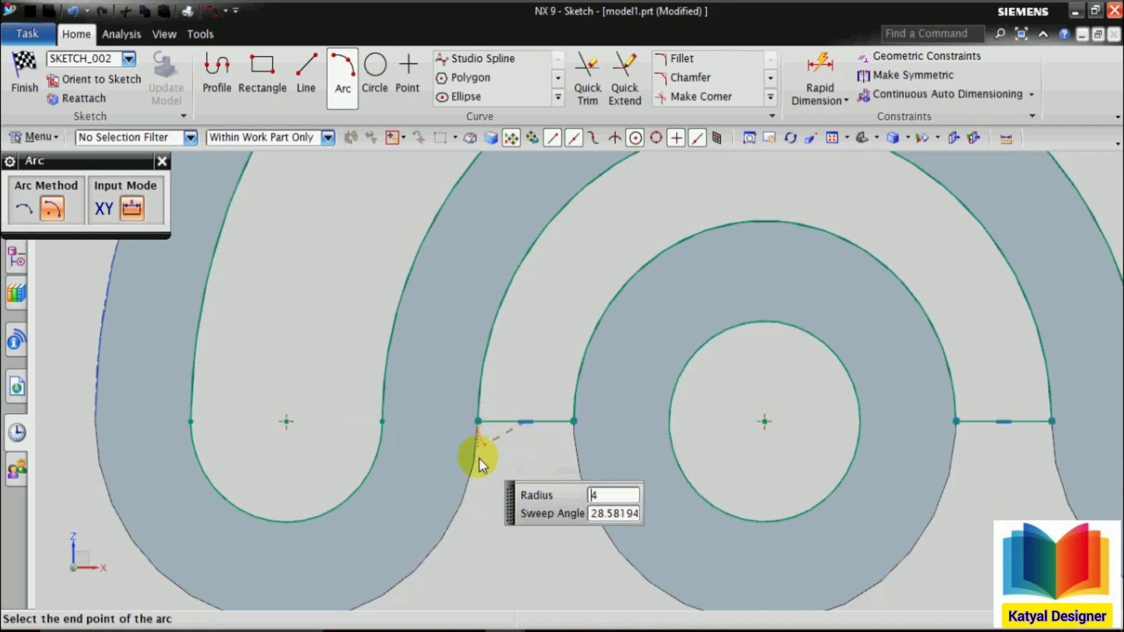
pyautogui.click(582, 423)
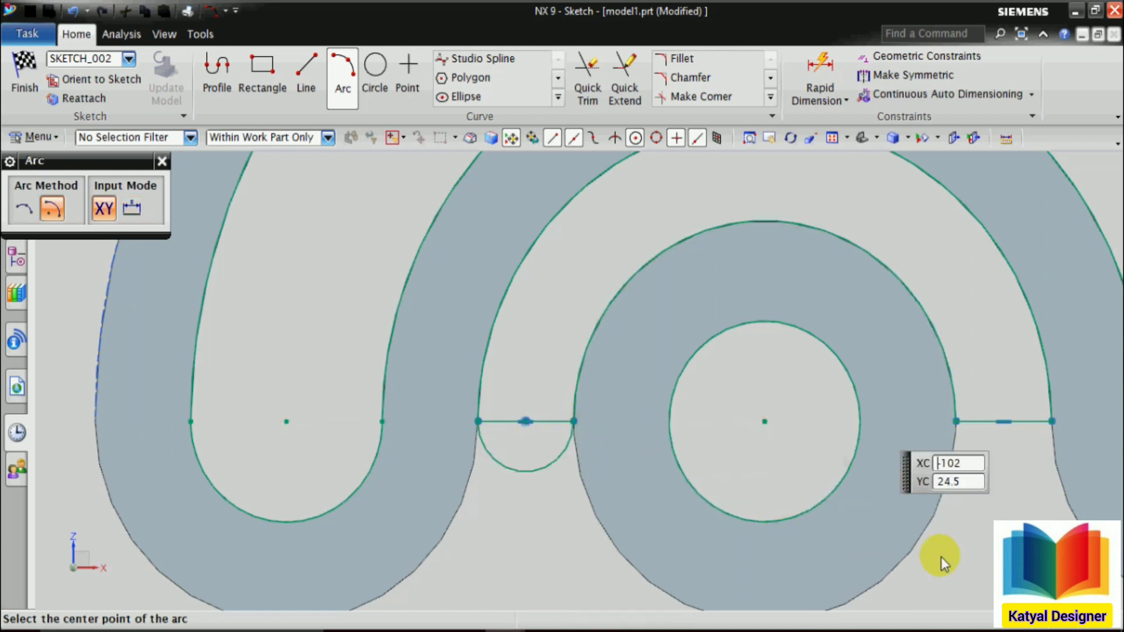
pyautogui.click(1004, 421)
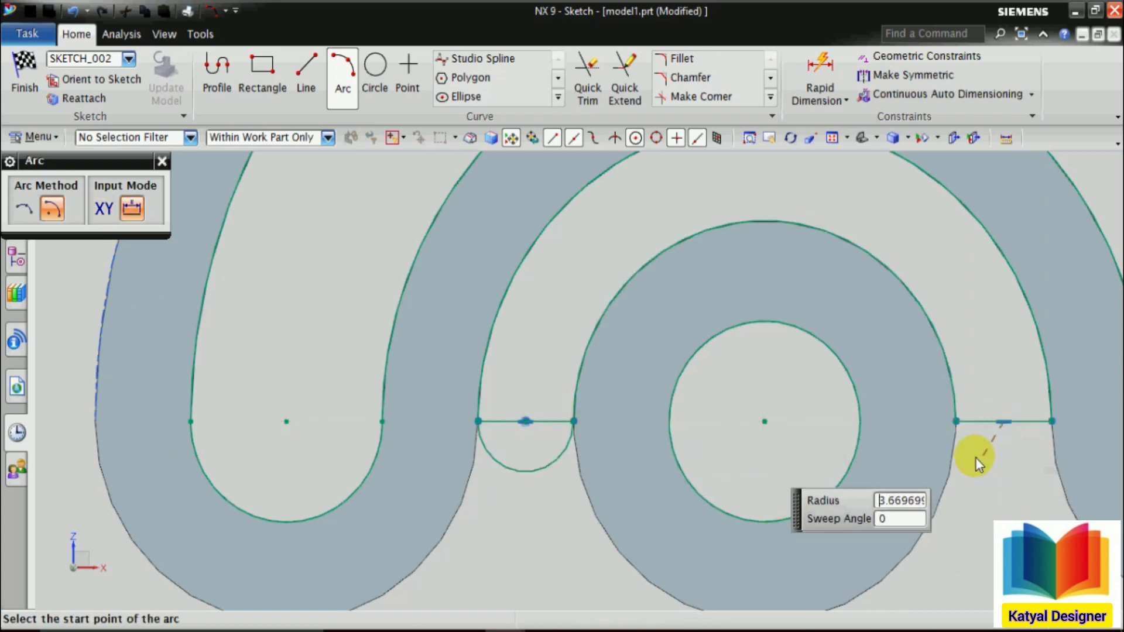
pyautogui.click(957, 427)
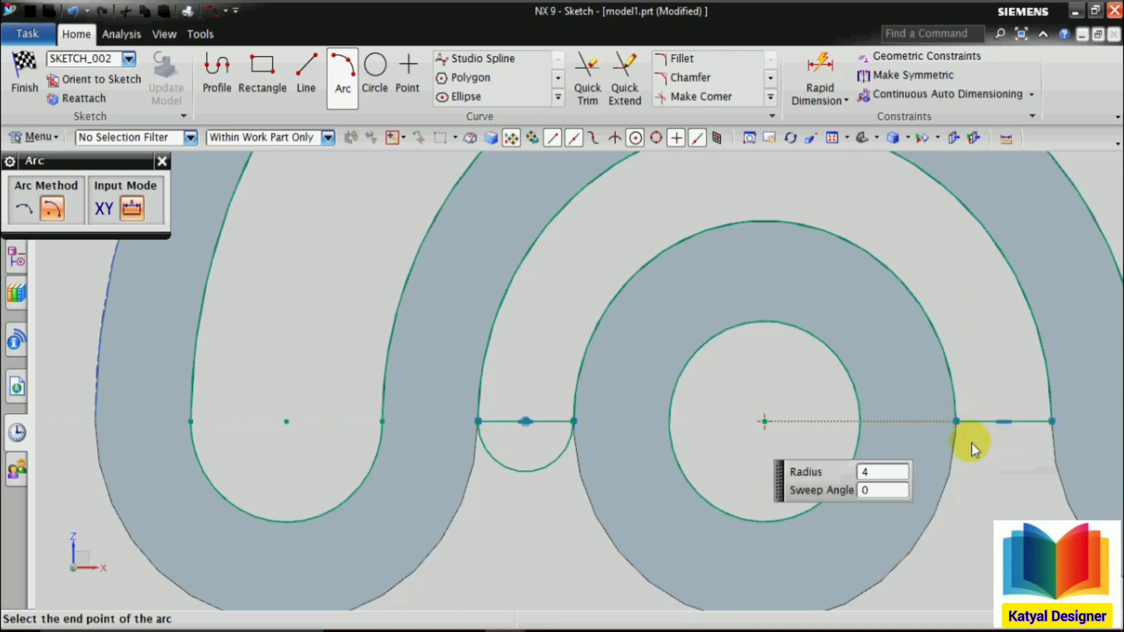
pyautogui.click(1052, 422)
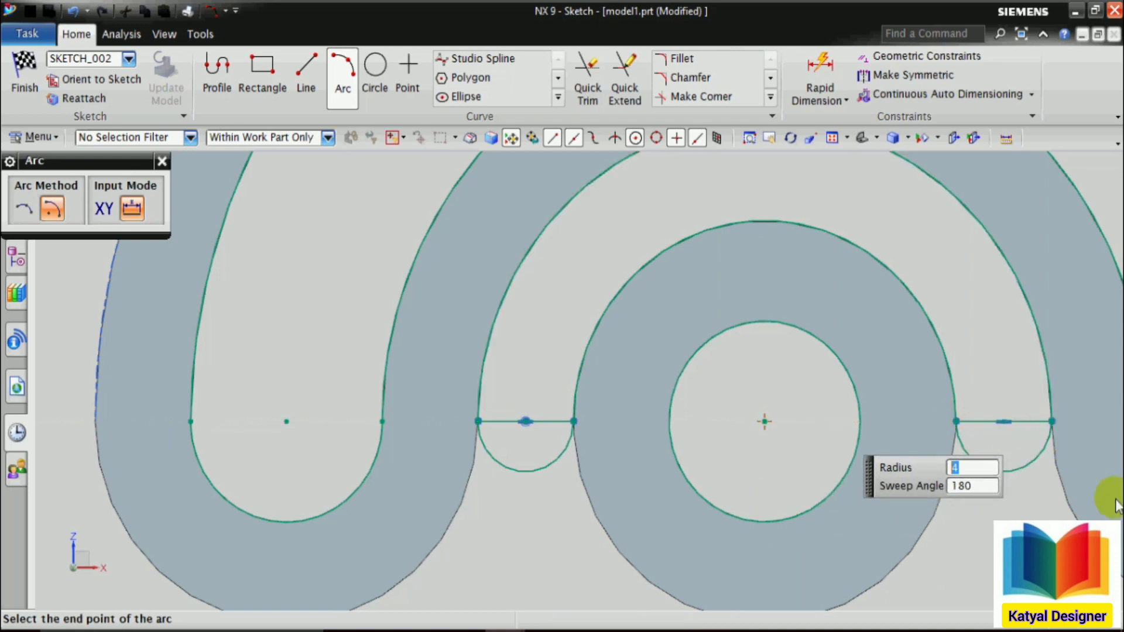
pyautogui.click(162, 161)
# Delete the two short horizontal lines above the 4 mm radius arcs.
pyautogui.click(545, 419)
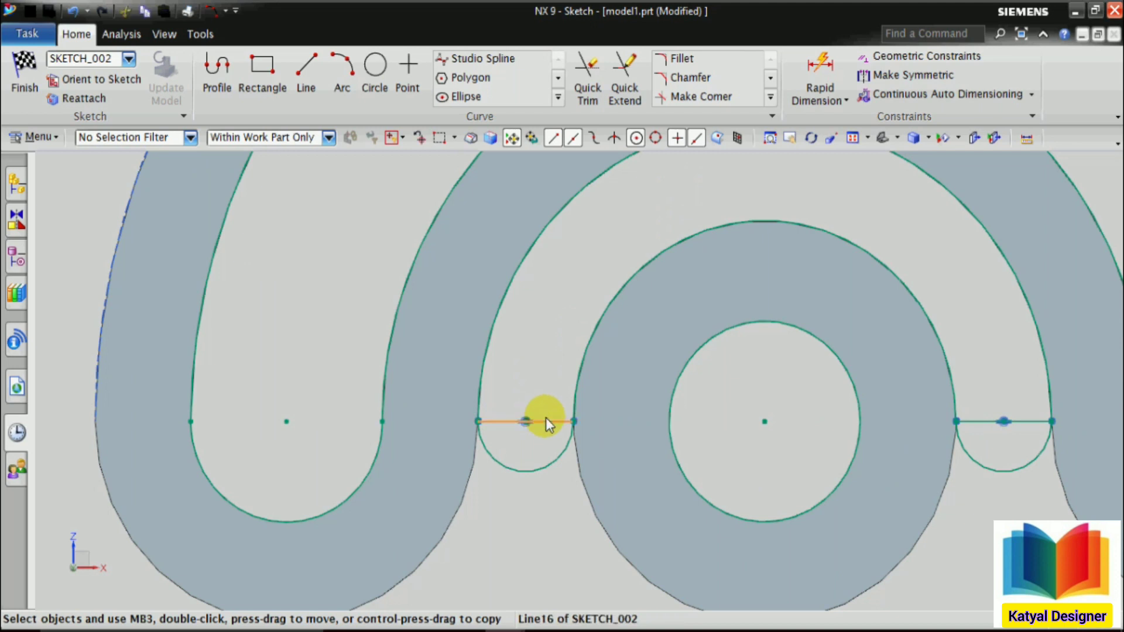
pyautogui.click(989, 422)
pyautogui.rightClick(989, 428)
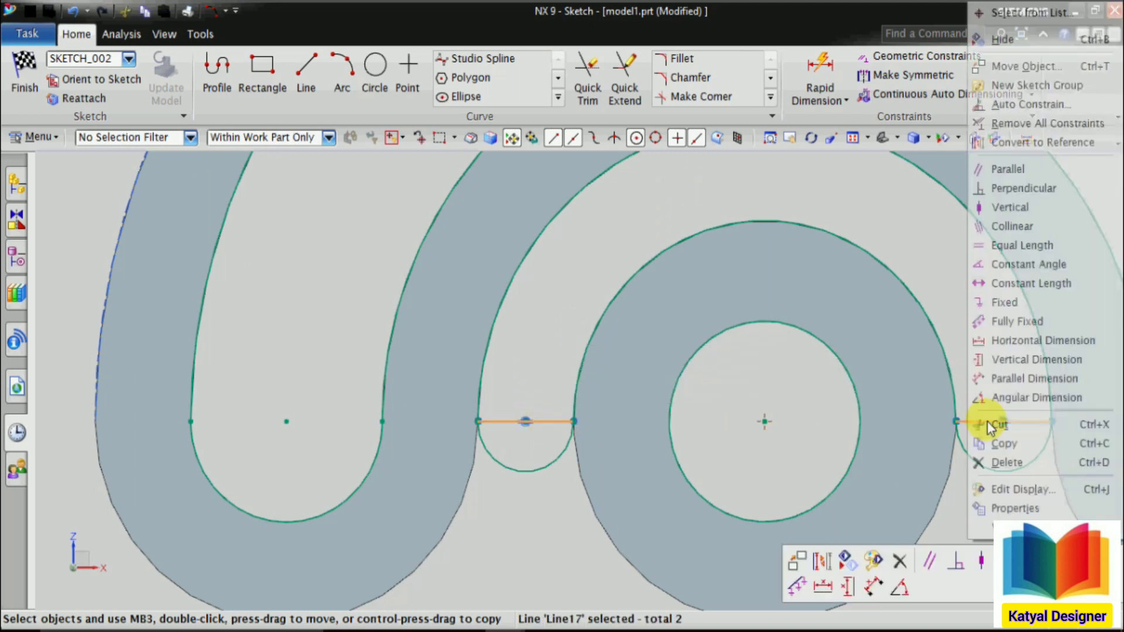
pyautogui.click(1003, 459)
pyautogui.scroll(3, 690, 324)
pyautogui.scroll(2, 690, 325)
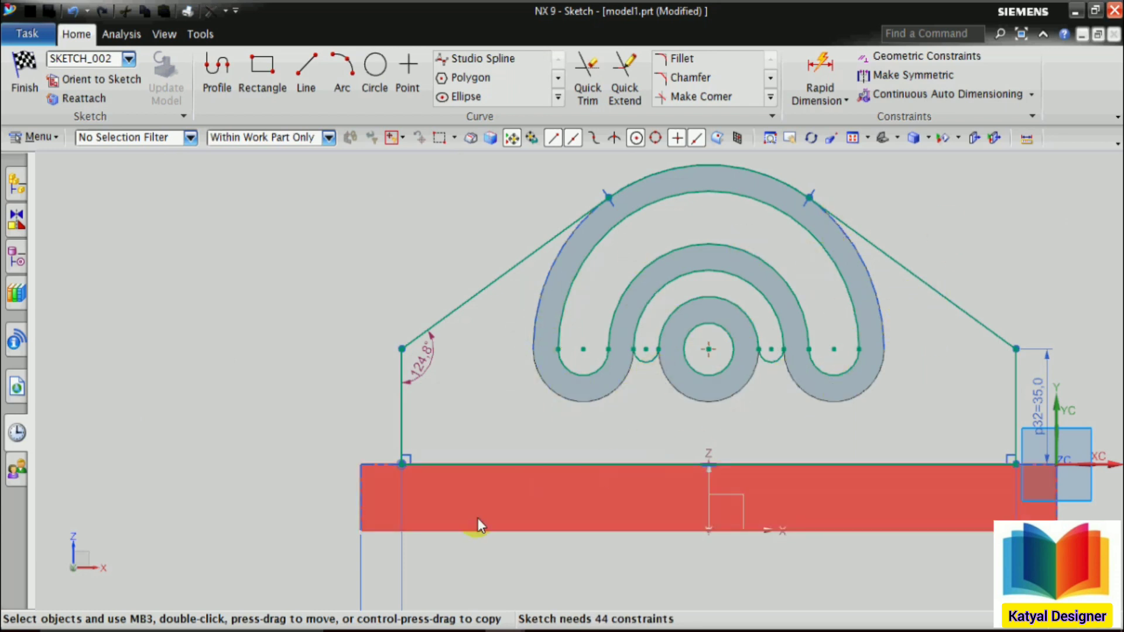
# Finish the sketch and extrude its curves 14 mm toward the base plate side, with Boolean set to None.
pyautogui.click(28, 92)
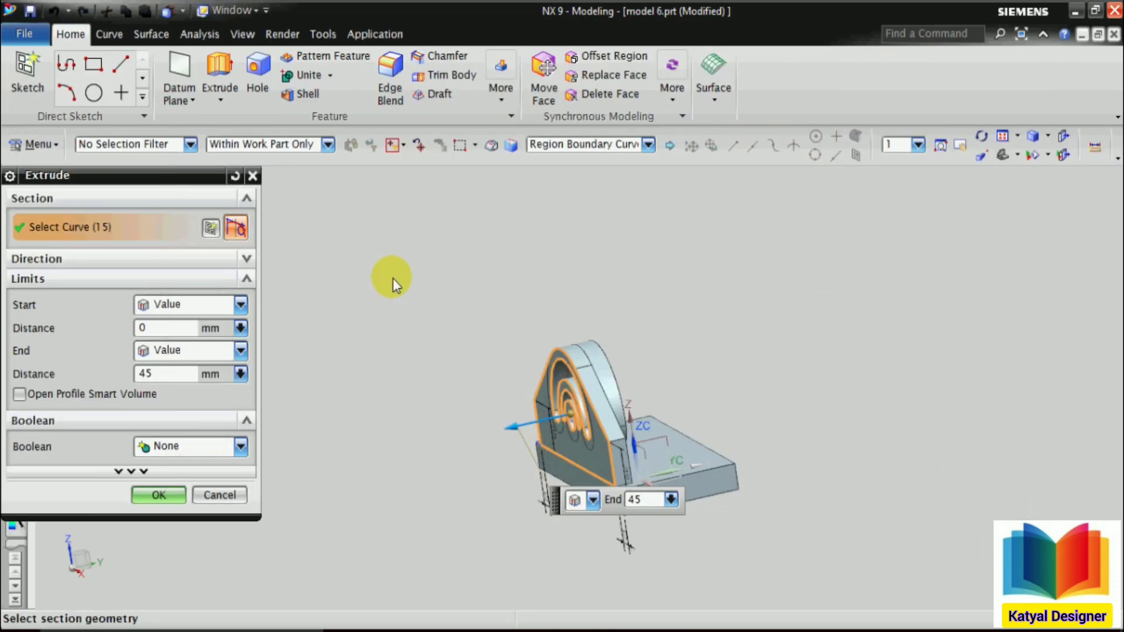
pyautogui.scroll(1, 761, 412)
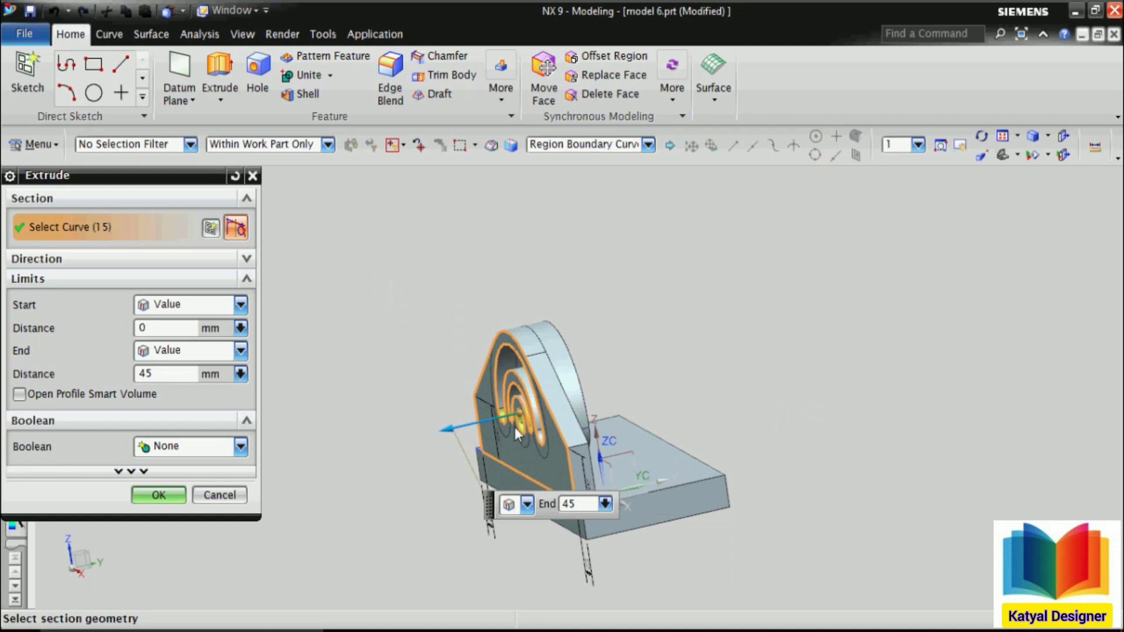
pyautogui.moveTo(452, 431); pyautogui.dragTo(543, 405)
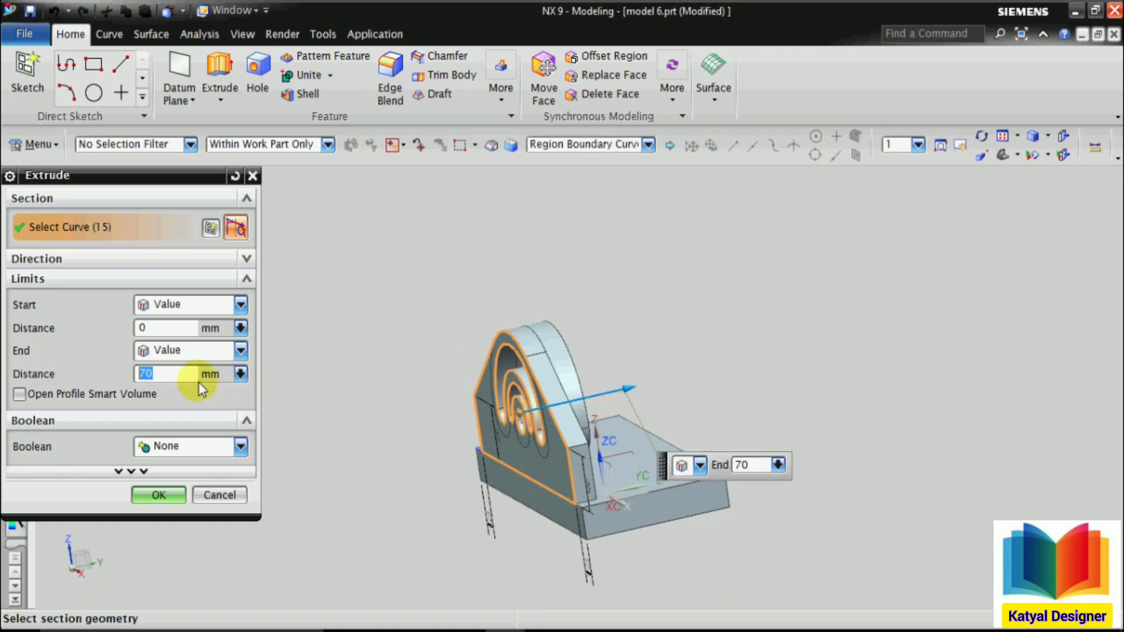
pyautogui.write('14')
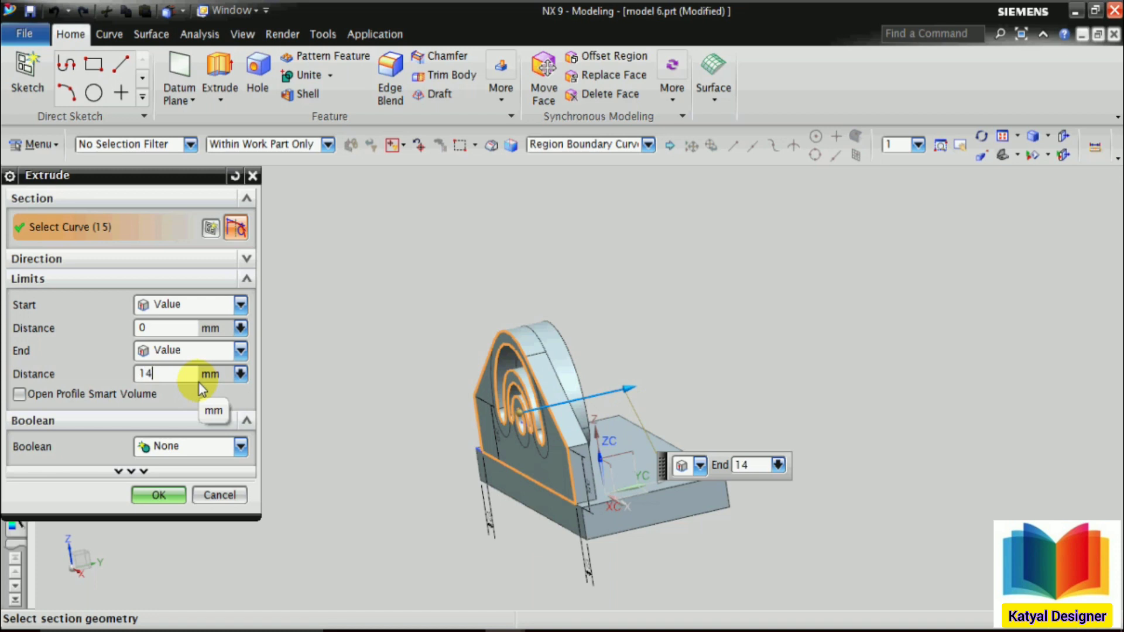
pyautogui.press('Return')
pyautogui.click(136, 496)
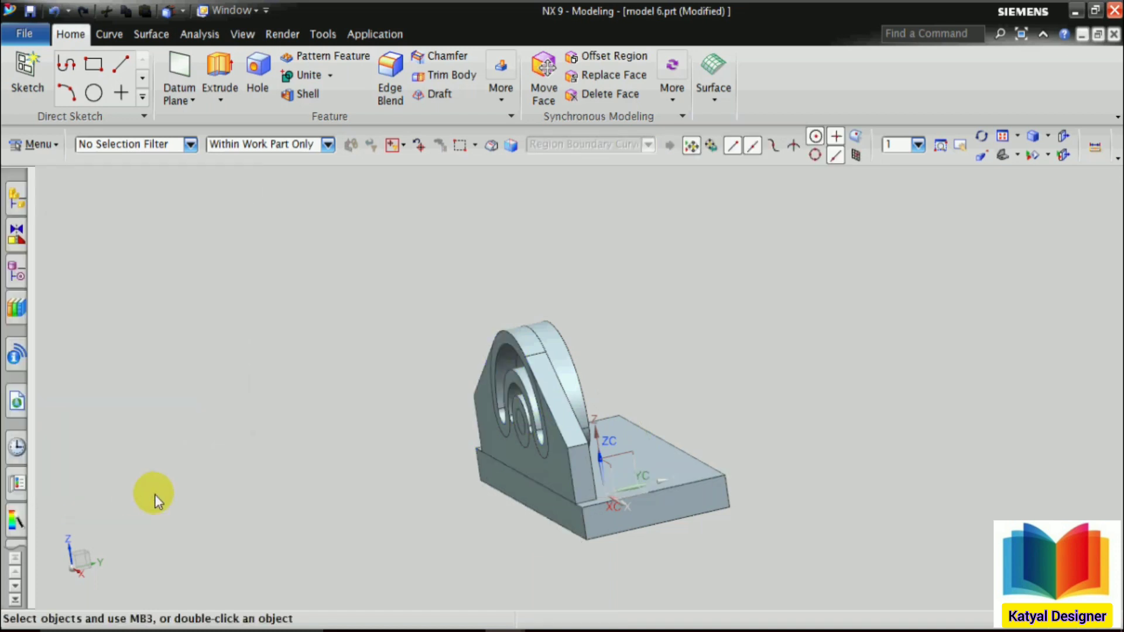
# Inspect the extruded upright plate, then switch to the finished reference model and examine its side walls and lugs.
pyautogui.moveTo(290, 464); pyautogui.dragTo(266, 419, button='middle')
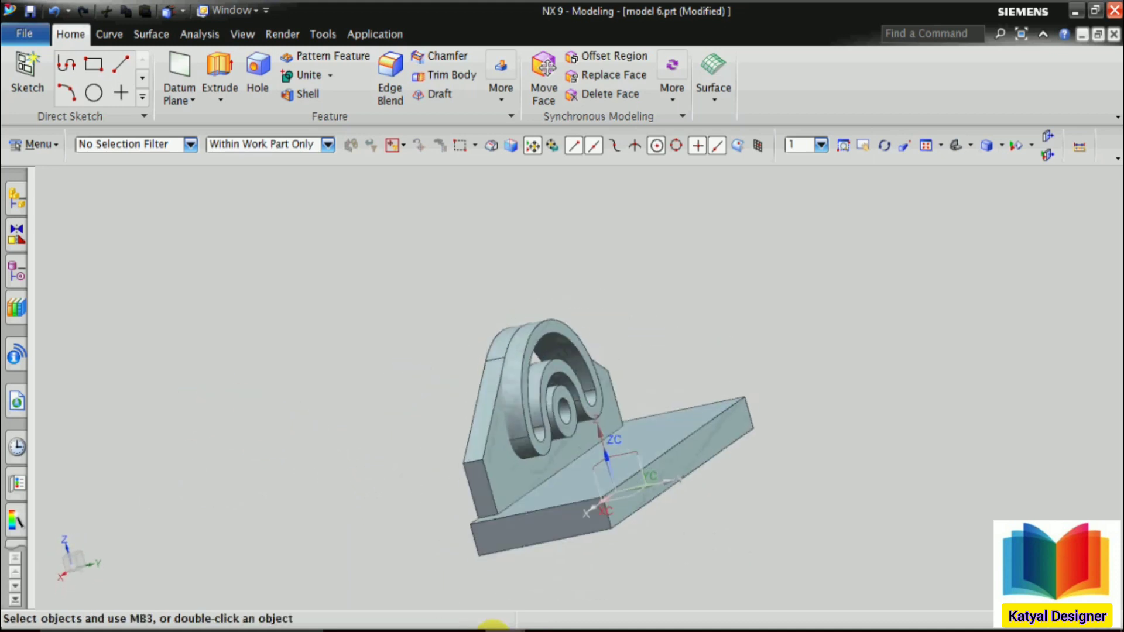
pyautogui.click(658, 566)
pyautogui.moveTo(657, 429); pyautogui.dragTo(685, 477, button='middle')
pyautogui.moveTo(408, 453); pyautogui.dragTo(591, 441, button='middle')
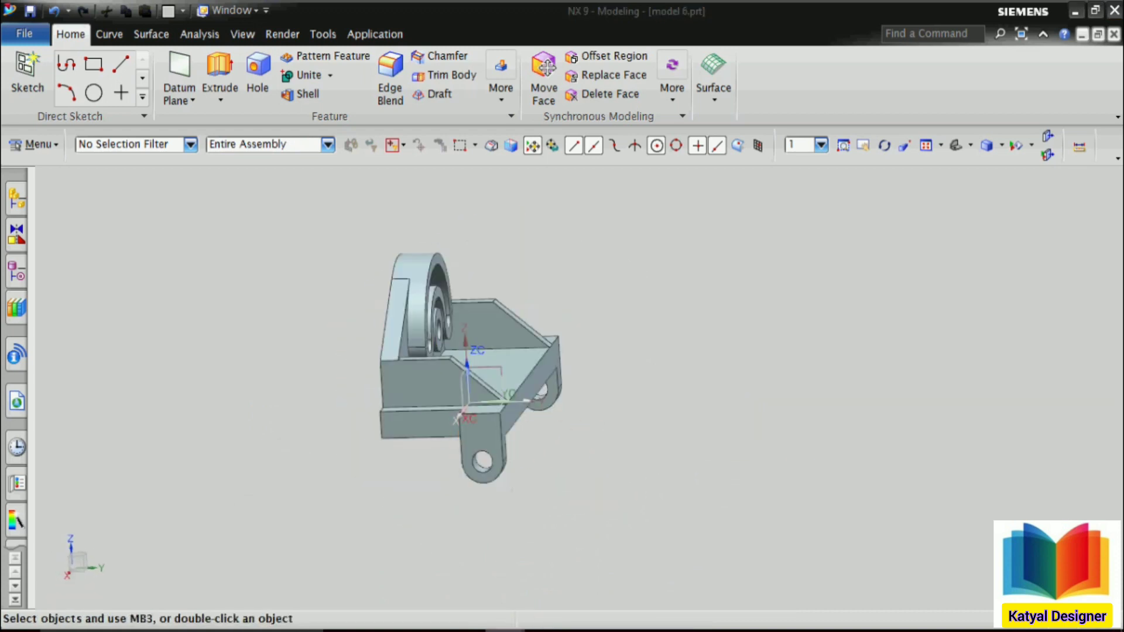
# Switch to the part being built and open an Extrude section sketch on the upright plate's narrow end face.
pyautogui.click(473, 571)
pyautogui.scroll(-3, 780, 515)
pyautogui.moveTo(781, 515); pyautogui.dragTo(828, 585, button='middle')
pyautogui.scroll(3, 827, 589)
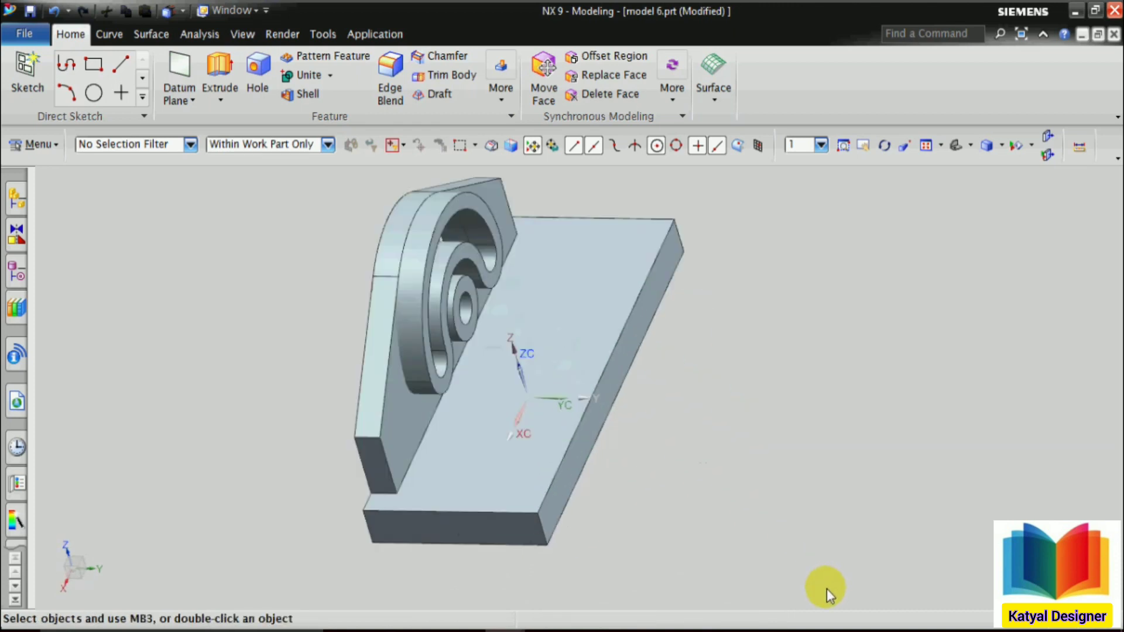
pyautogui.click(220, 100)
pyautogui.click(220, 121)
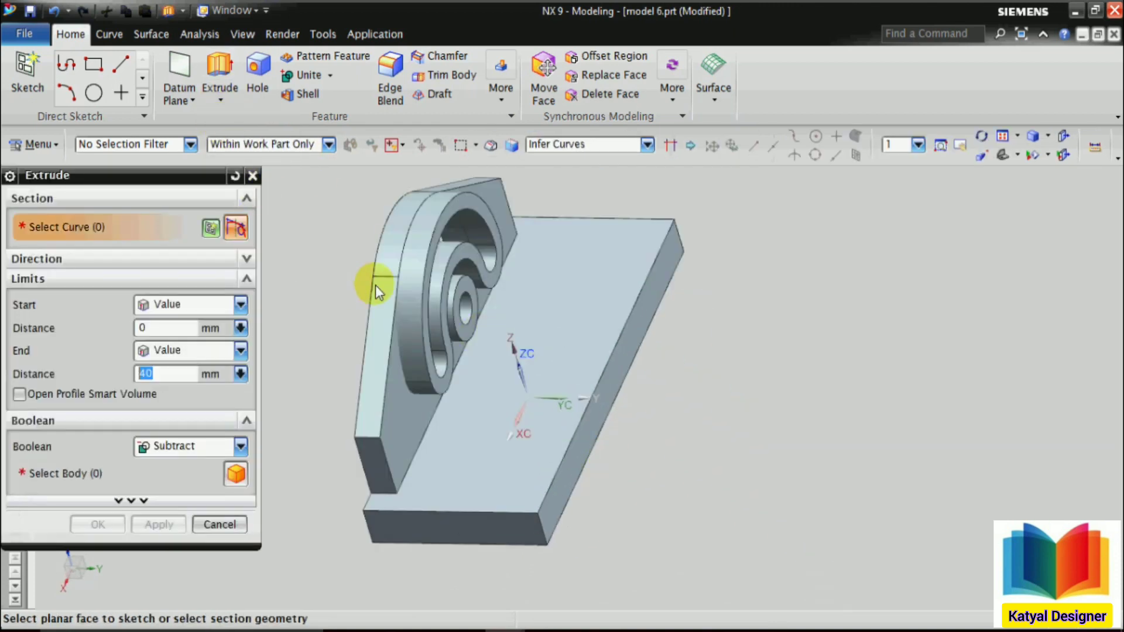
pyautogui.scroll(5, 333, 427)
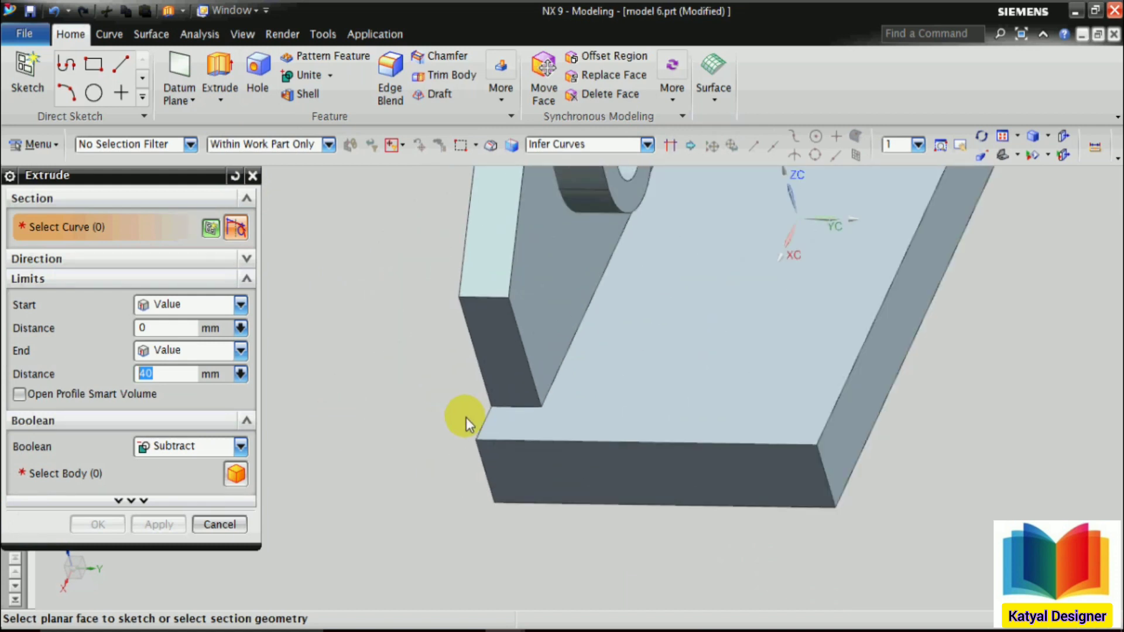
pyautogui.scroll(-3, 470, 437)
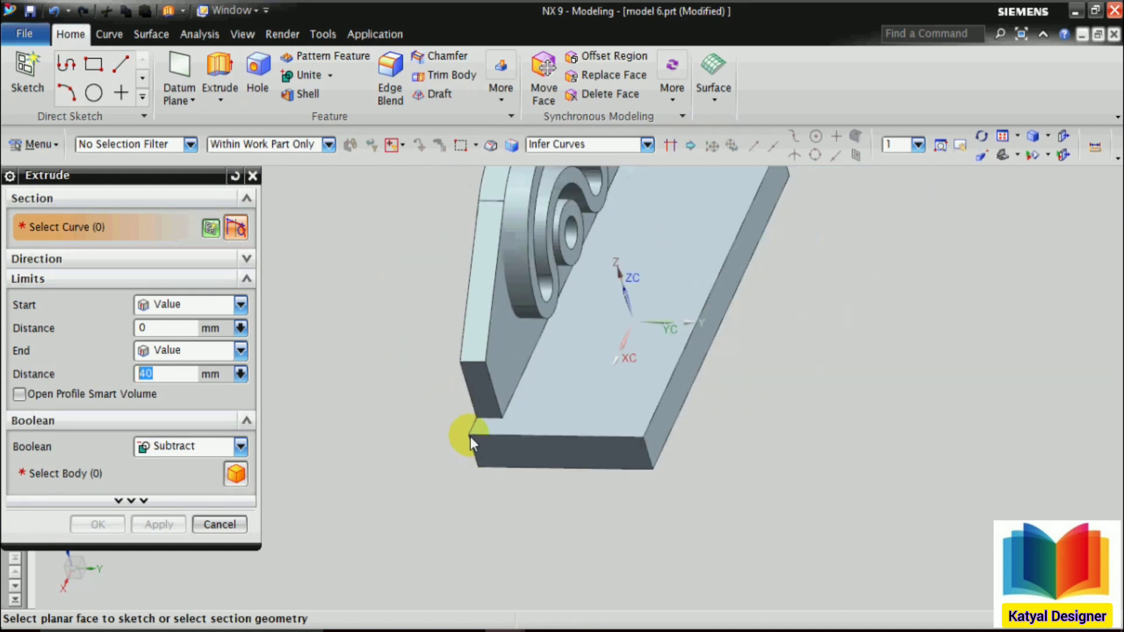
pyautogui.click(476, 384)
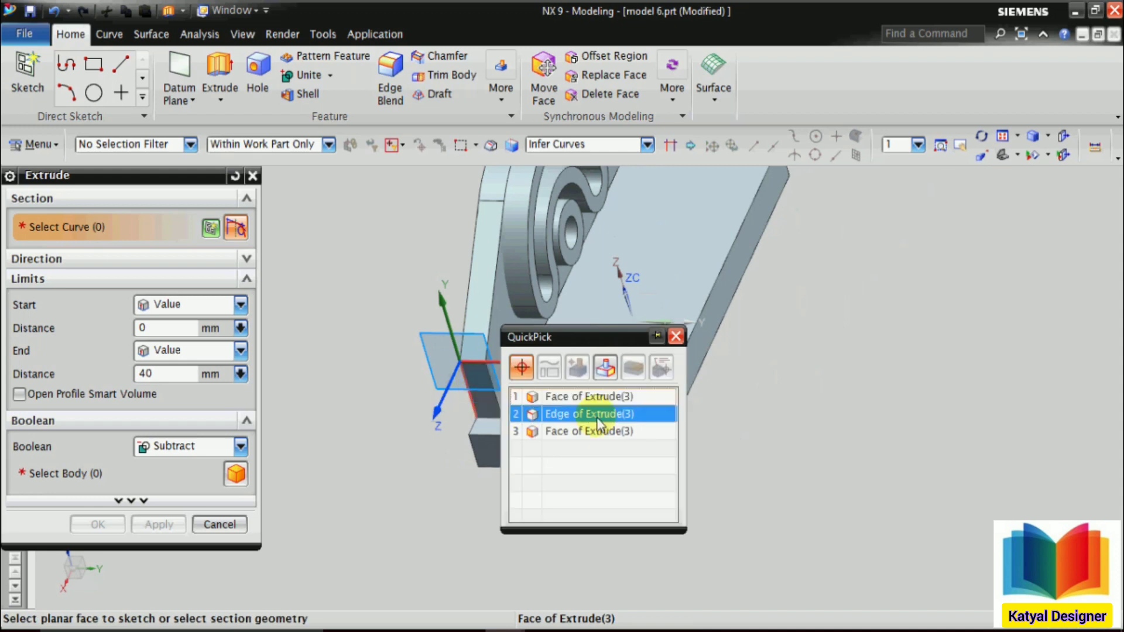
pyautogui.click(591, 396)
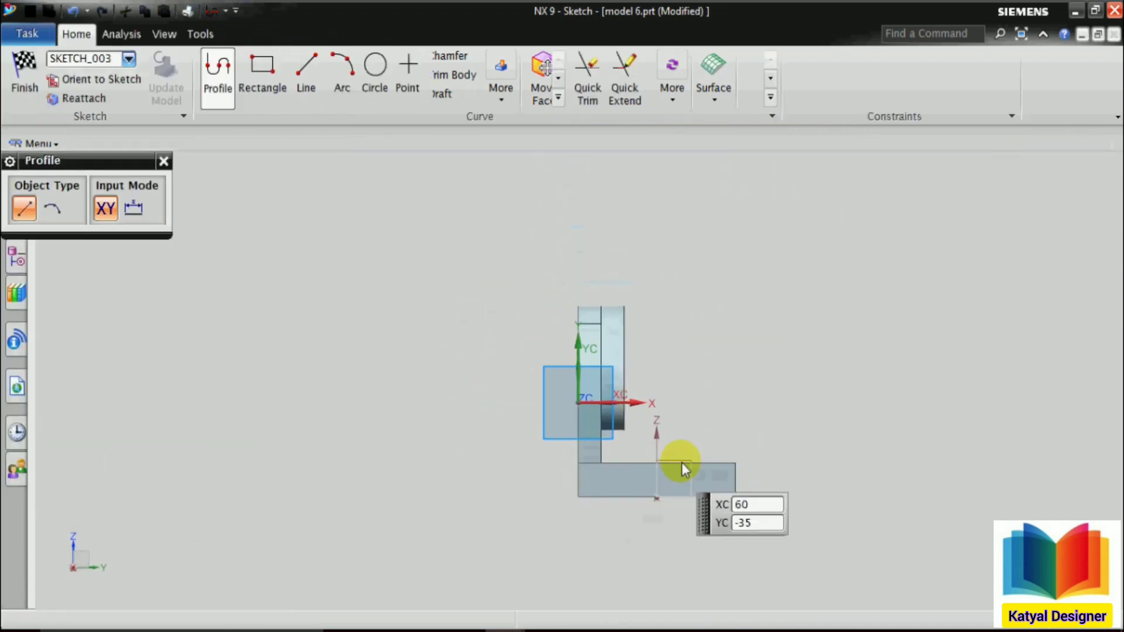
# Draw a horizontal line about 33 mm long outward from the upper front corner of the upright plate's end face.
pyautogui.scroll(2, 723, 479)
pyautogui.scroll(3, 463, 354)
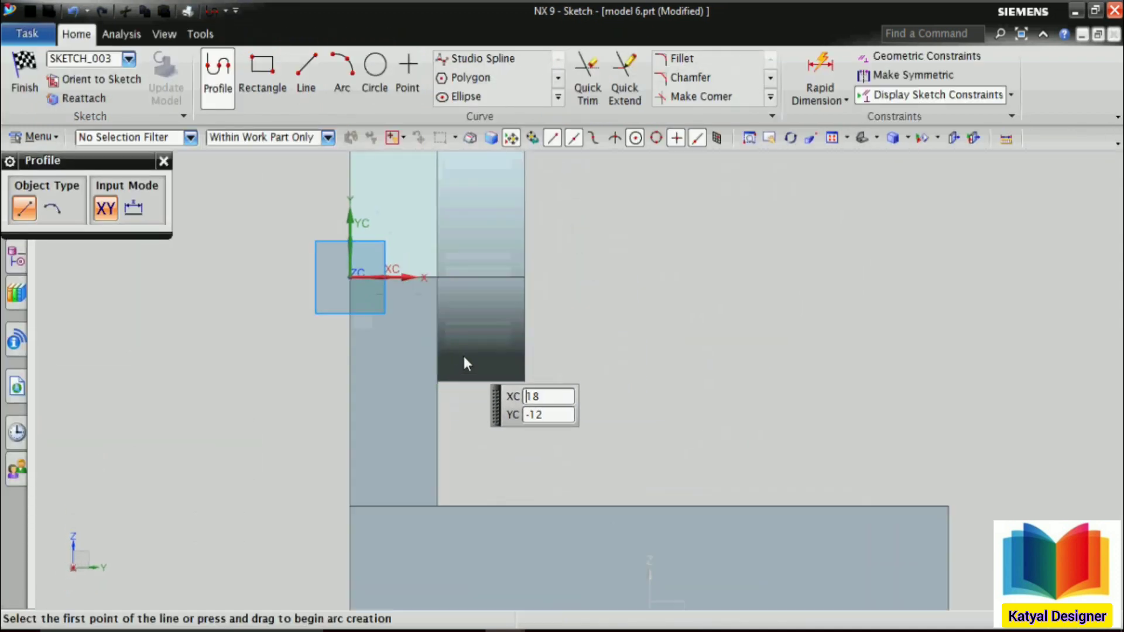
pyautogui.scroll(2, 463, 356)
pyautogui.scroll(-2, 448, 326)
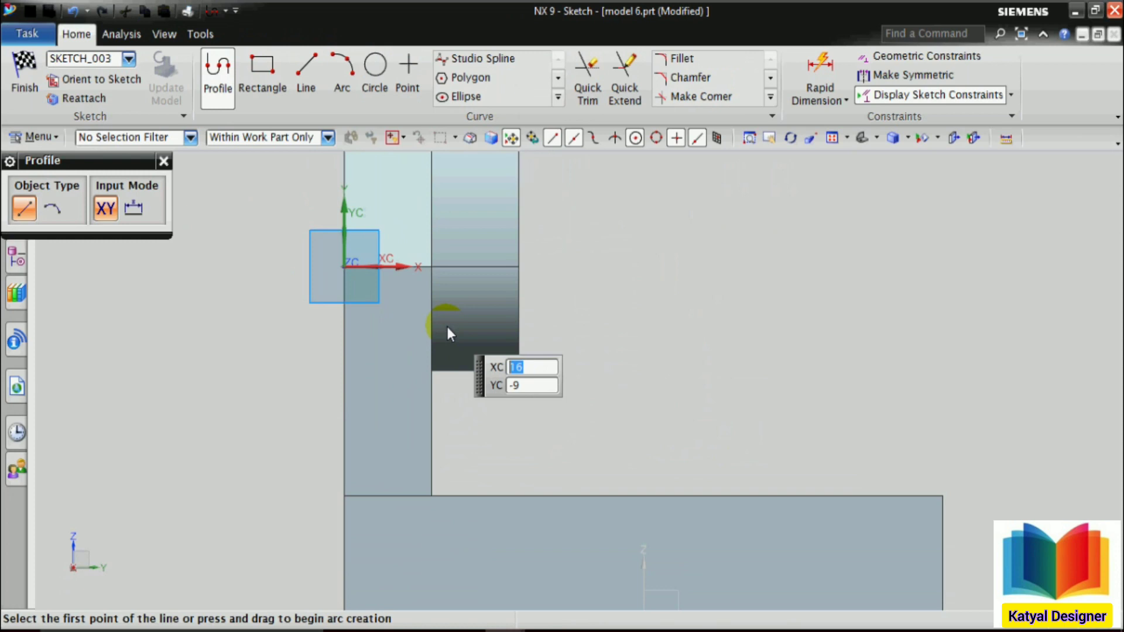
pyautogui.click(303, 87)
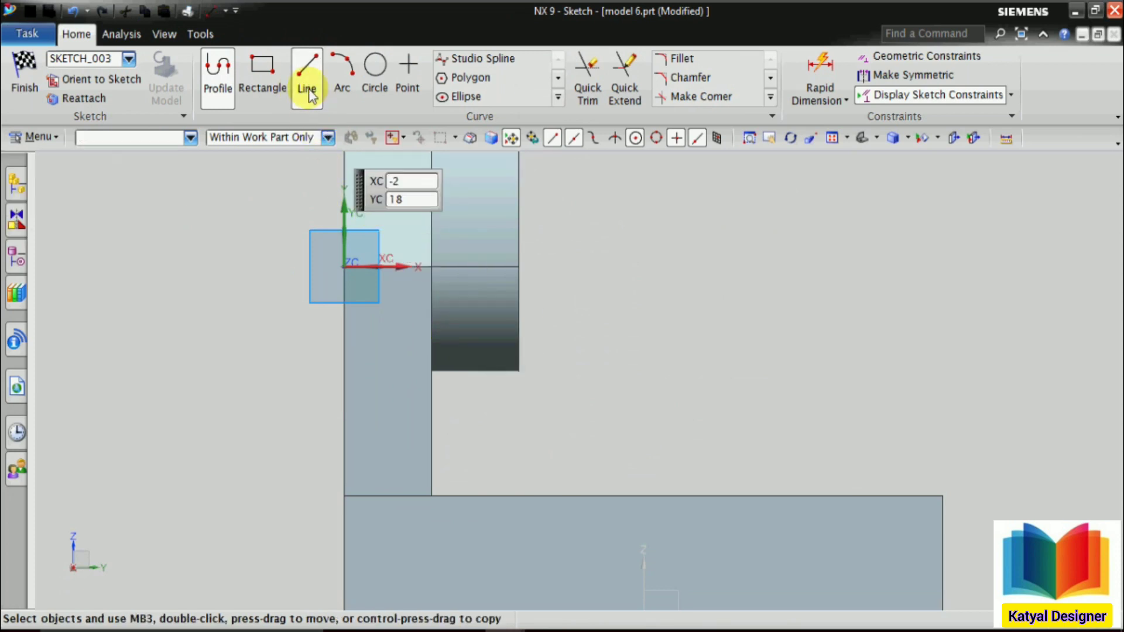
pyautogui.click(431, 267)
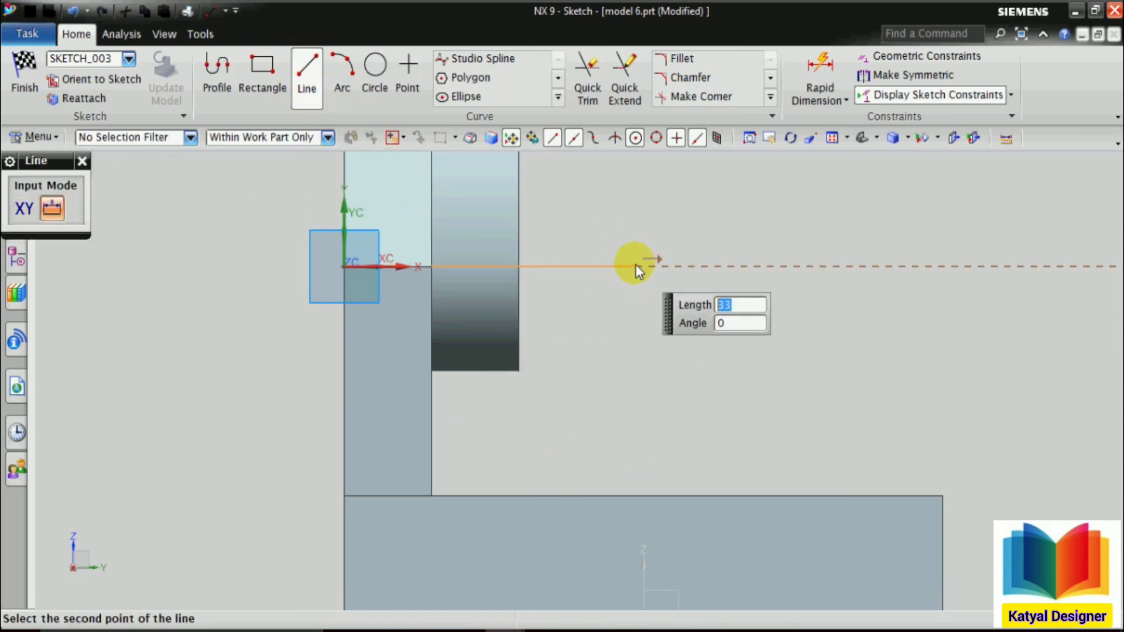
pyautogui.click(635, 265)
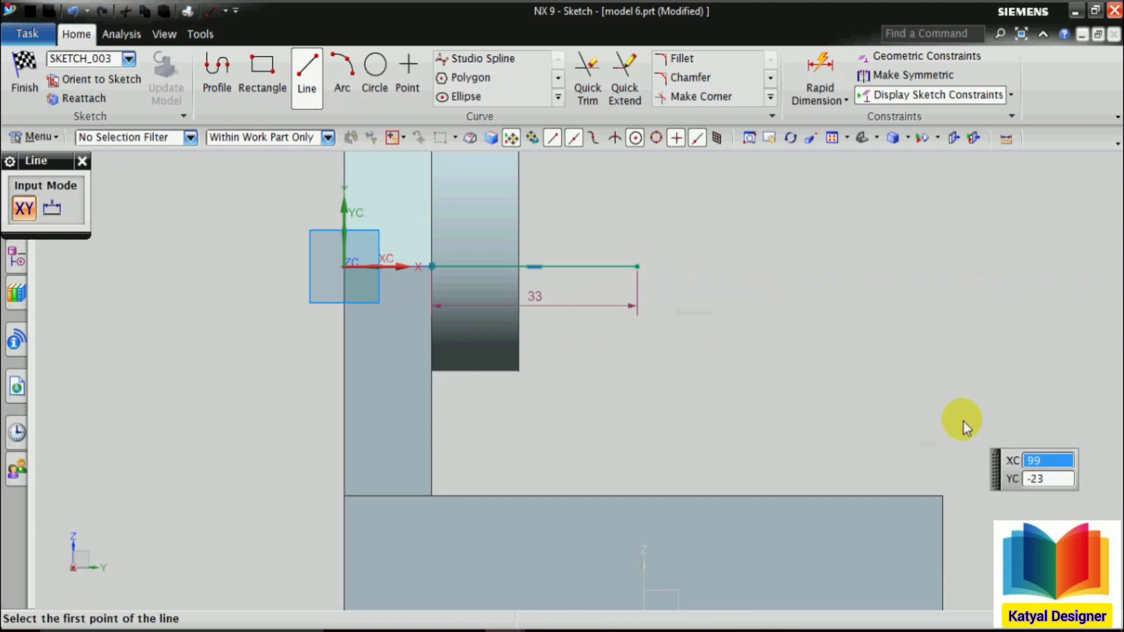
# Close the side-wall profile with a sloping line to the base plate's top front corner, a line back to the upright plate, and a vertical line up.
pyautogui.click(637, 266)
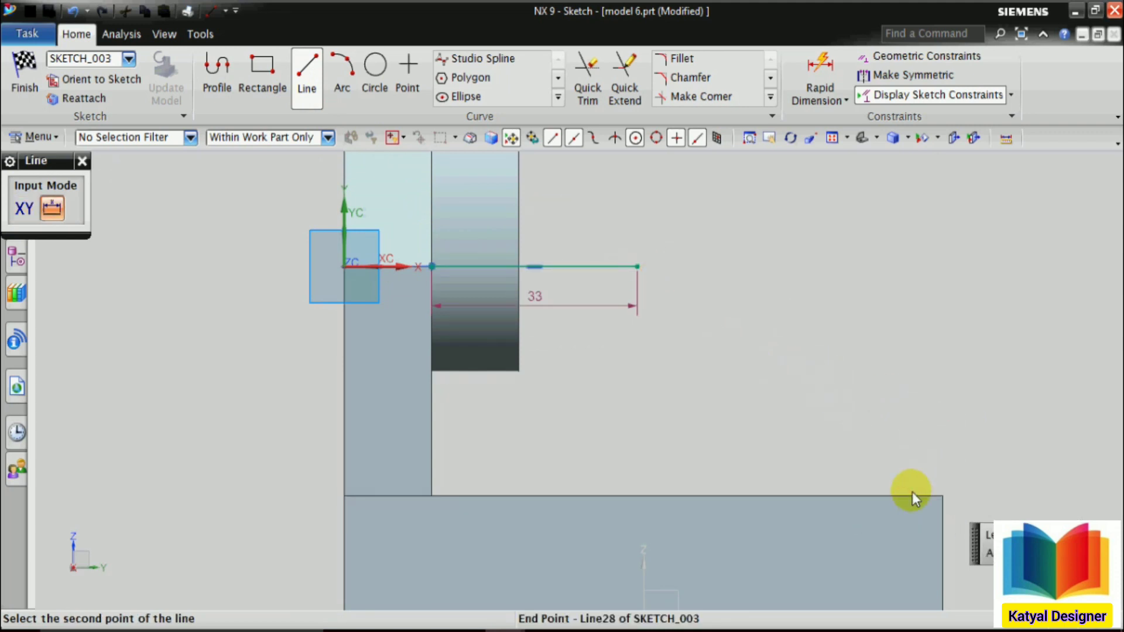
pyautogui.click(943, 495)
pyautogui.click(943, 495)
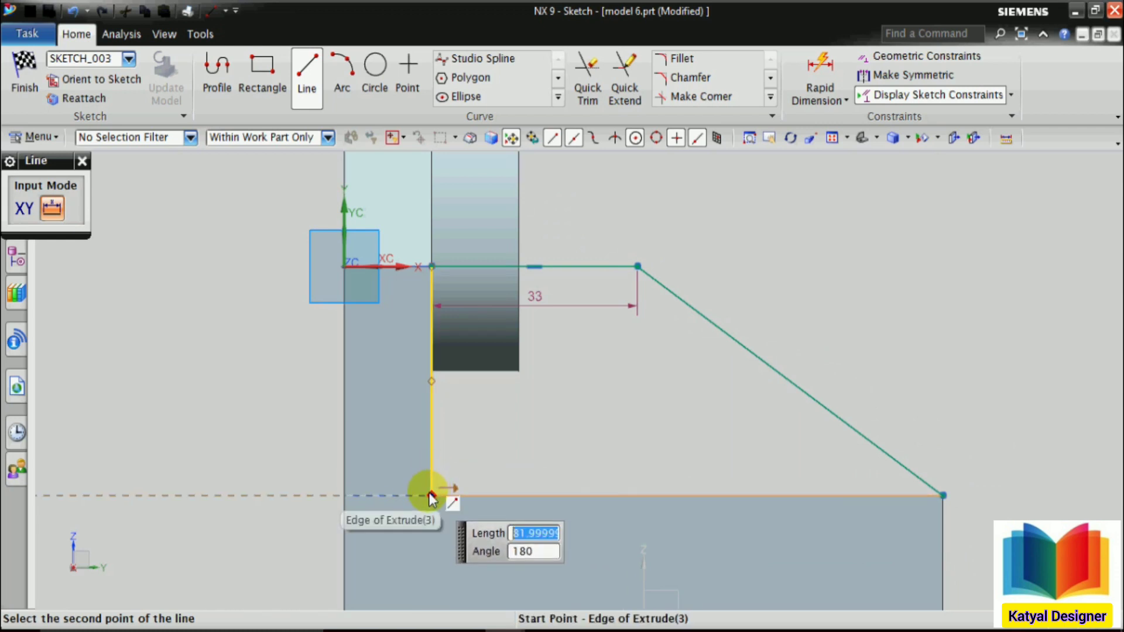
pyautogui.click(431, 496)
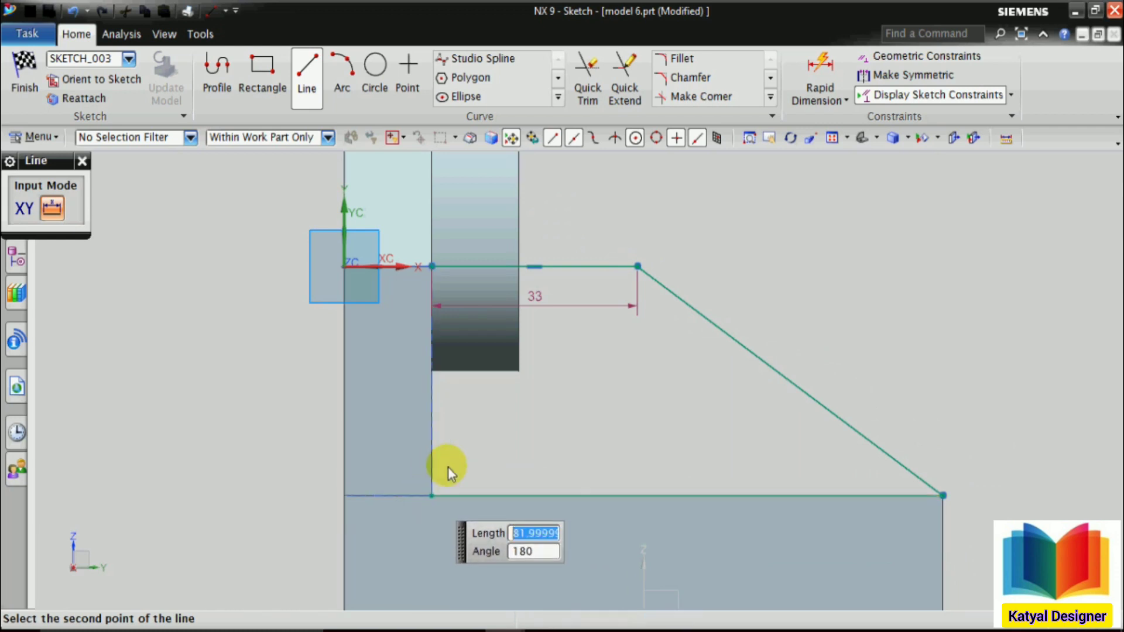
pyautogui.click(431, 496)
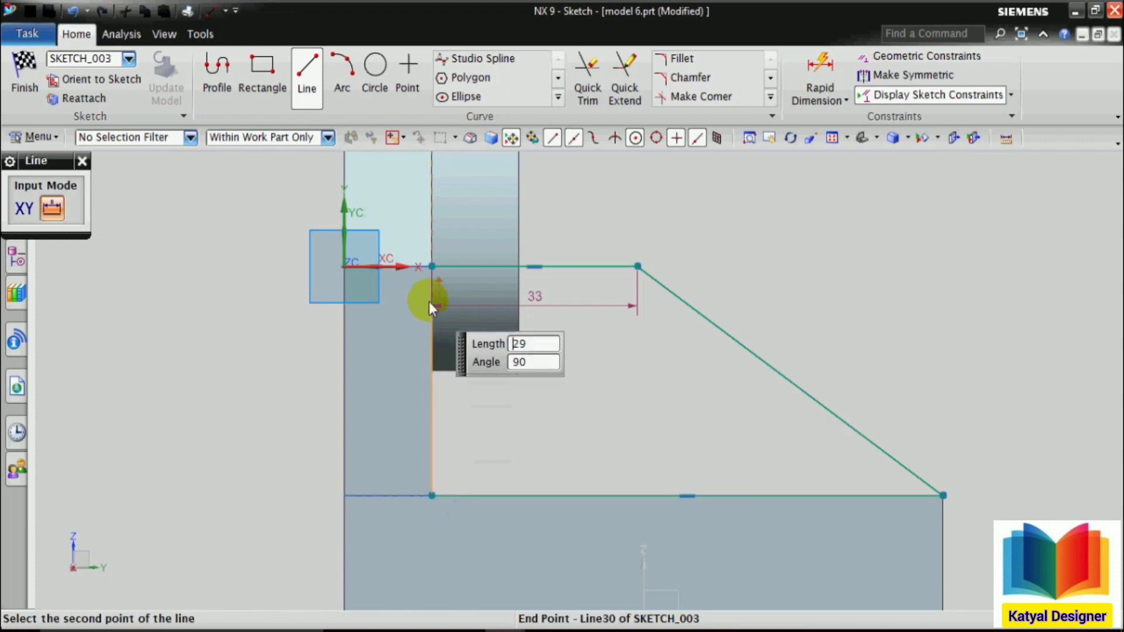
pyautogui.click(431, 269)
pyautogui.press('Escape')
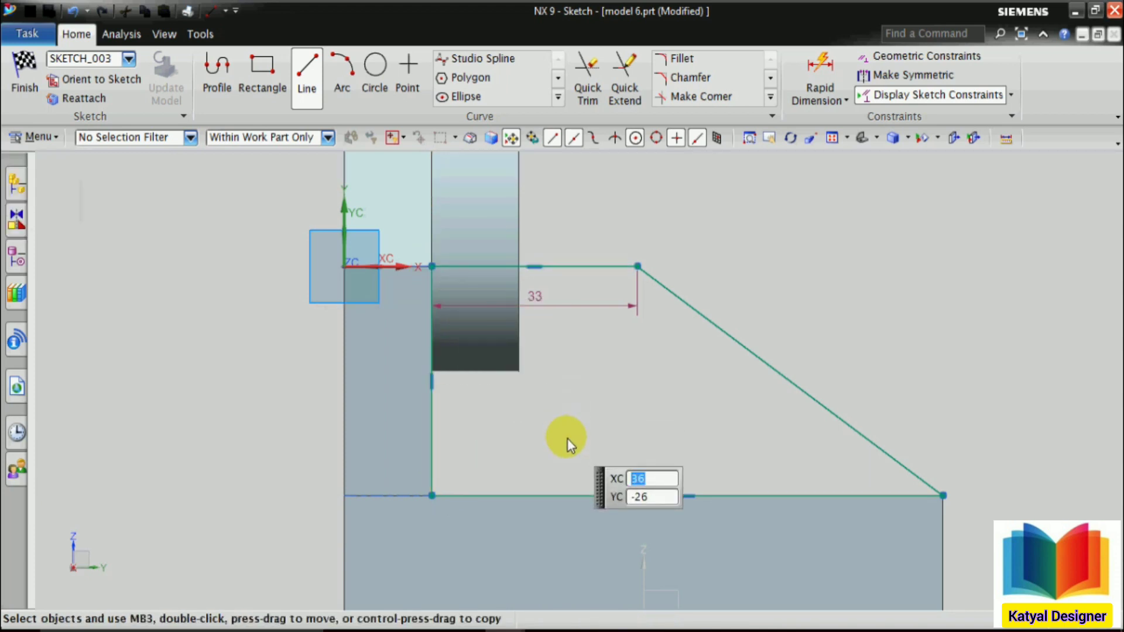
# Set the length of the side-wall profile's upper horizontal line to 40 mm.
pyautogui.scroll(-3, 568, 440)
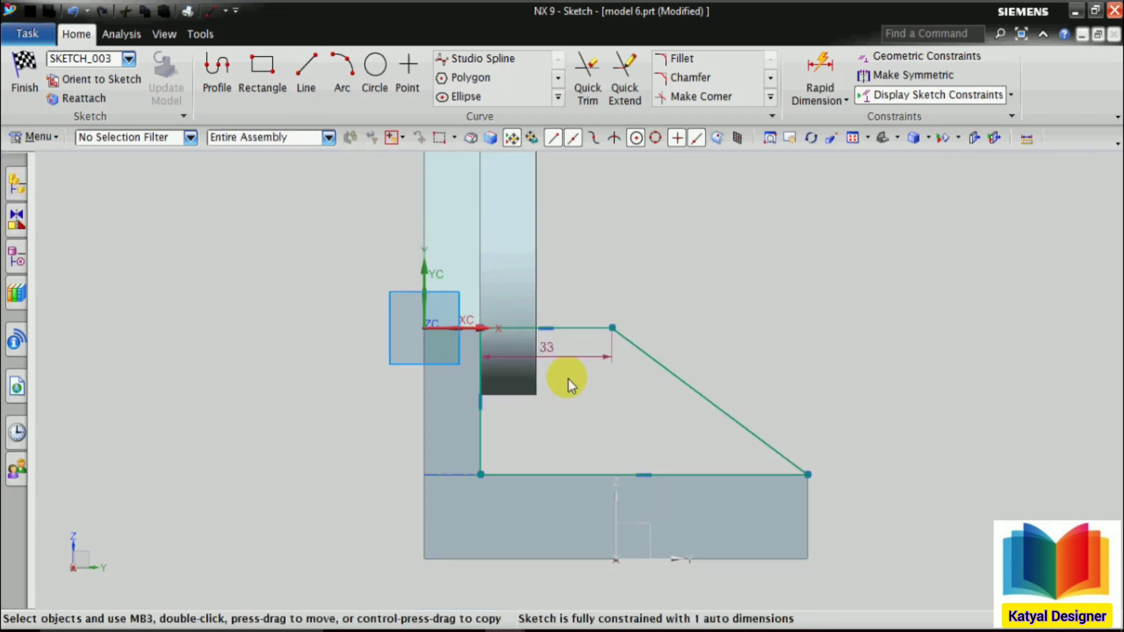
pyautogui.doubleClick(553, 357)
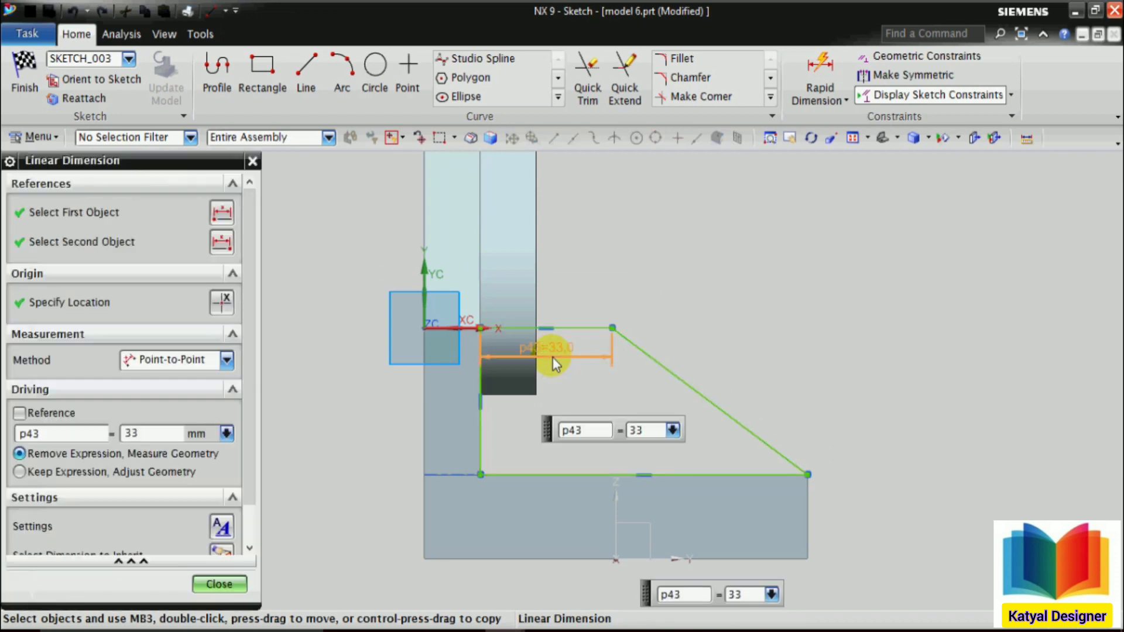
pyautogui.write('4')
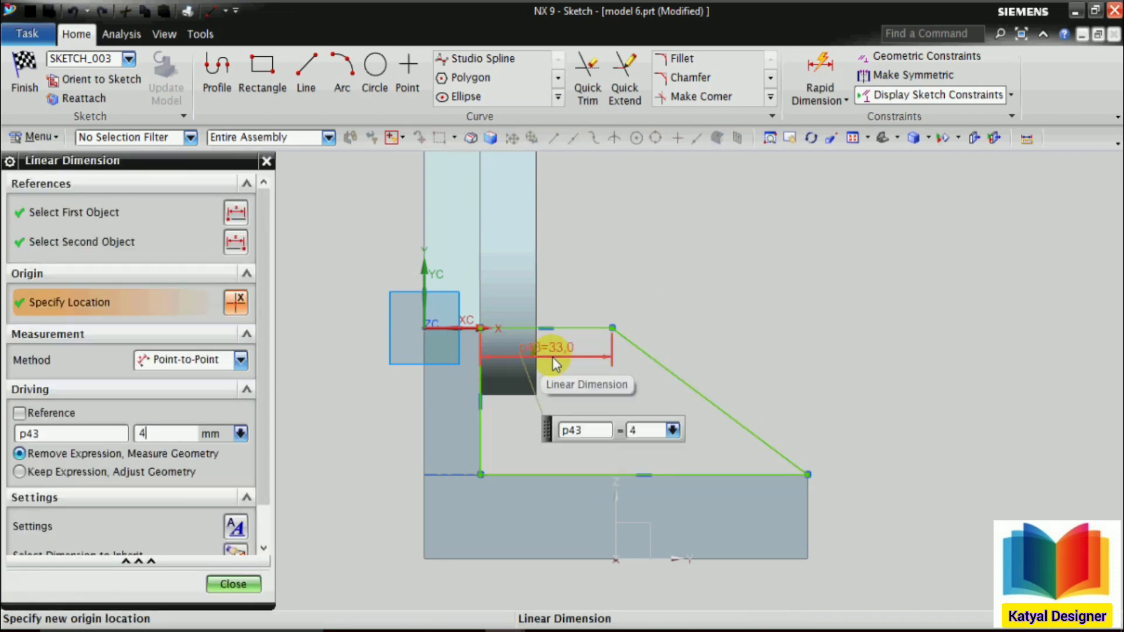
pyautogui.write('0')
pyautogui.press('BackSpace')
pyautogui.write('0')
pyautogui.press('Return')
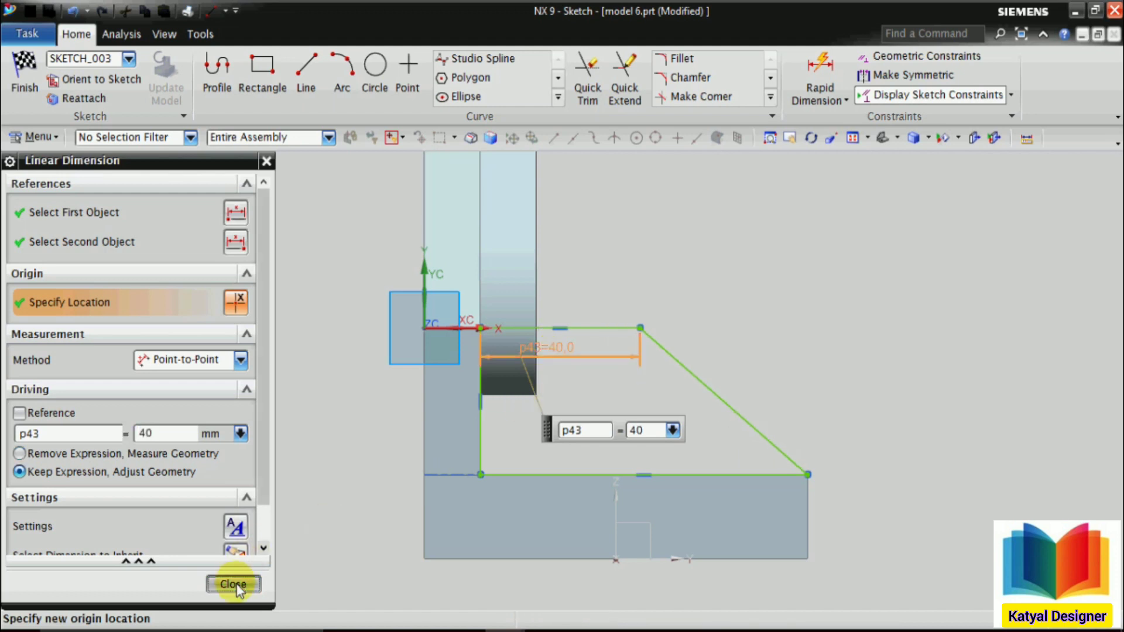
pyautogui.click(234, 584)
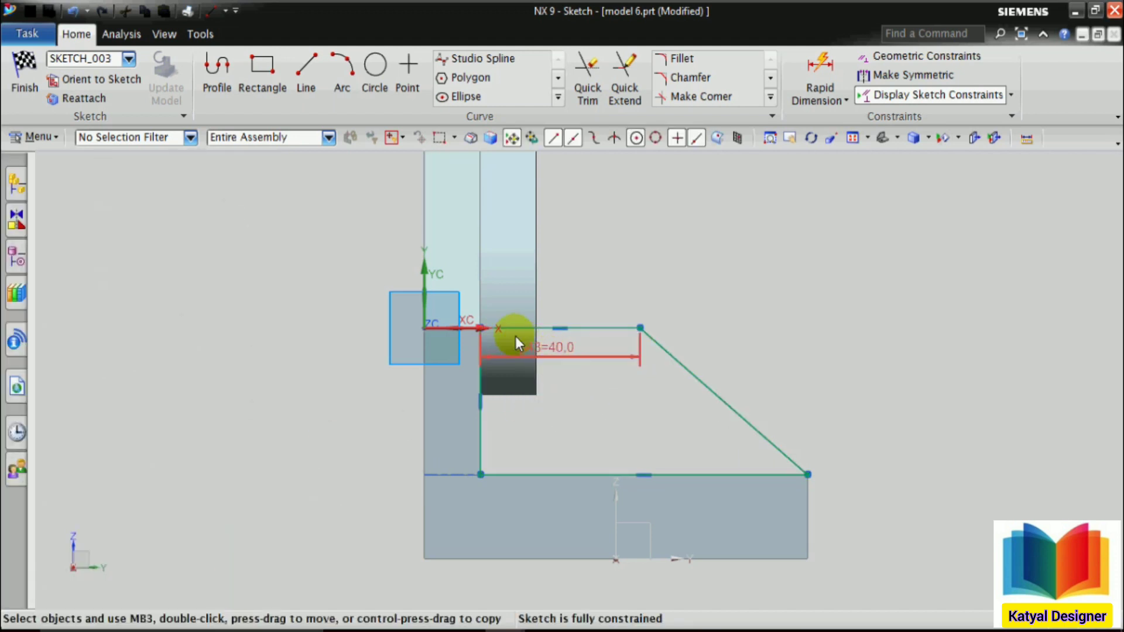
# Finish the sketch and extrude the side-wall profile 10 mm inward over the base plate, with Boolean set to None.
pyautogui.click(37, 79)
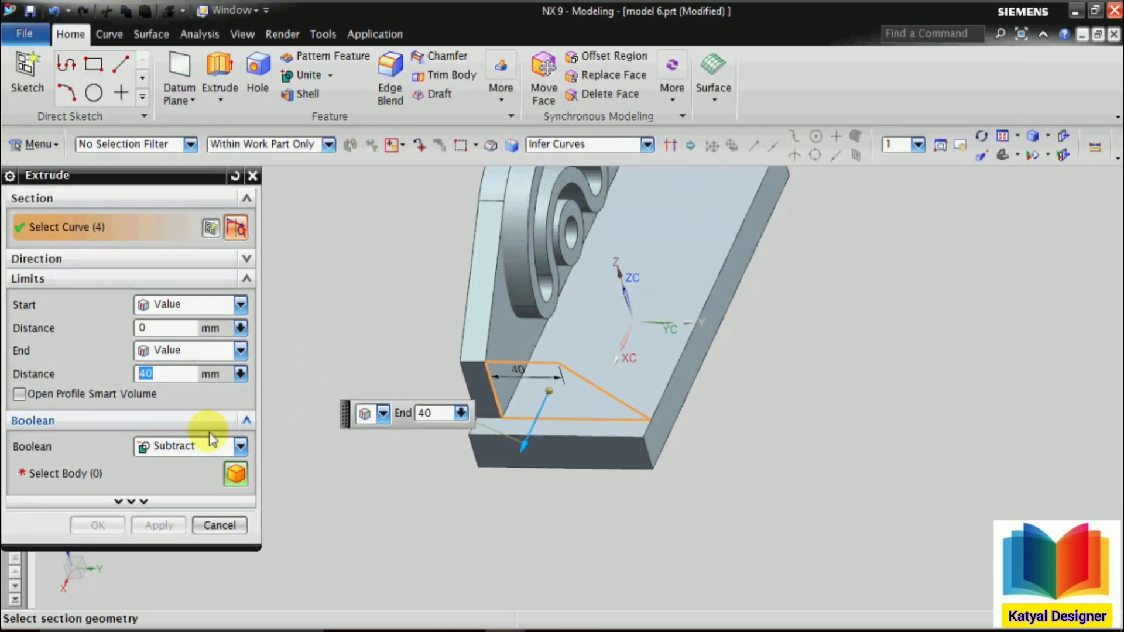
pyautogui.click(184, 452)
pyautogui.click(167, 468)
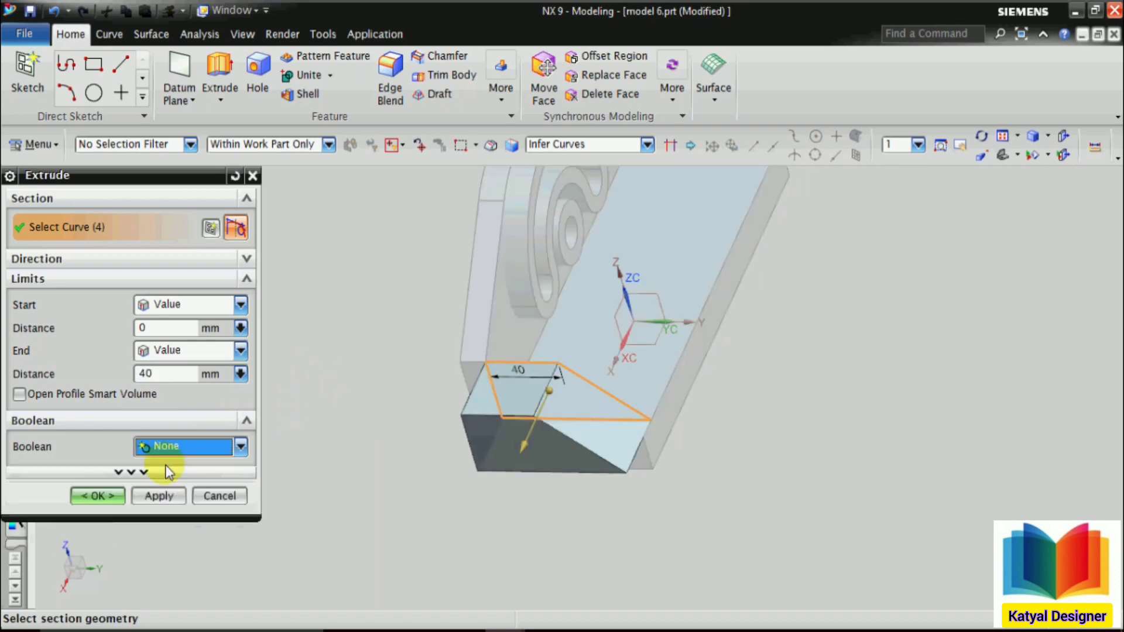
pyautogui.click(160, 375)
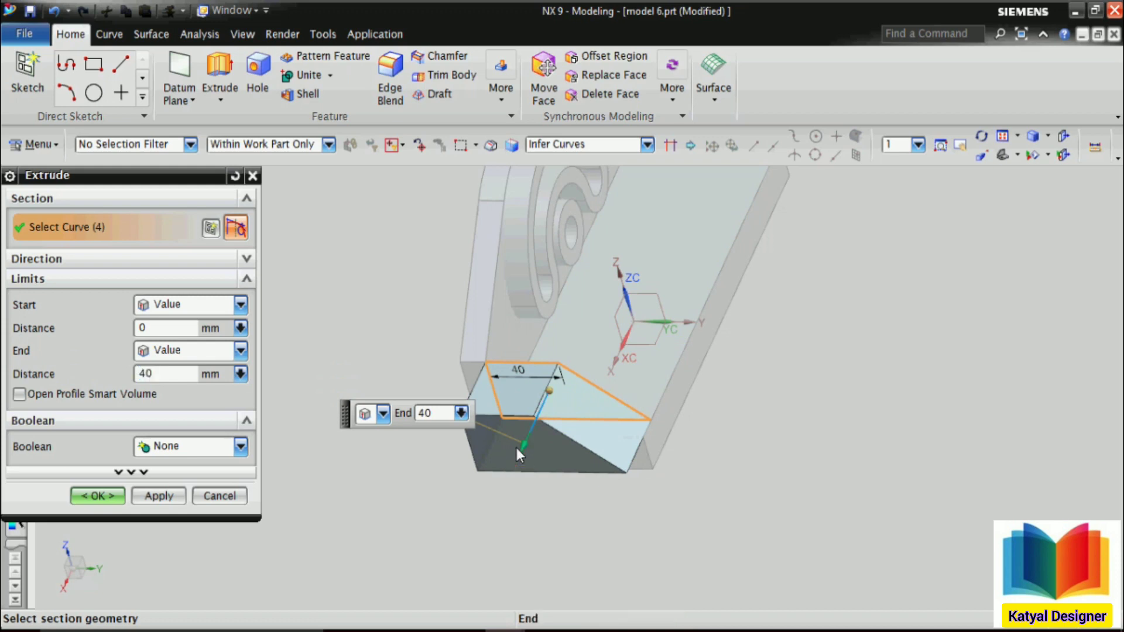
pyautogui.moveTo(516, 447); pyautogui.dragTo(542, 372)
pyautogui.doubleClick(221, 382)
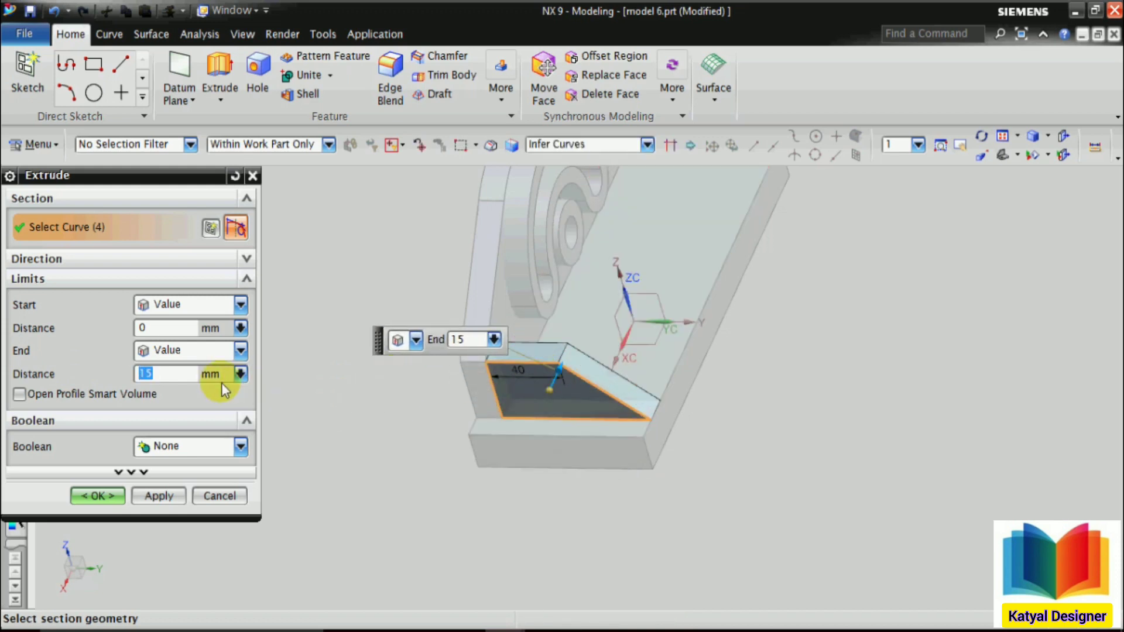
pyautogui.write('10')
pyautogui.press('Return')
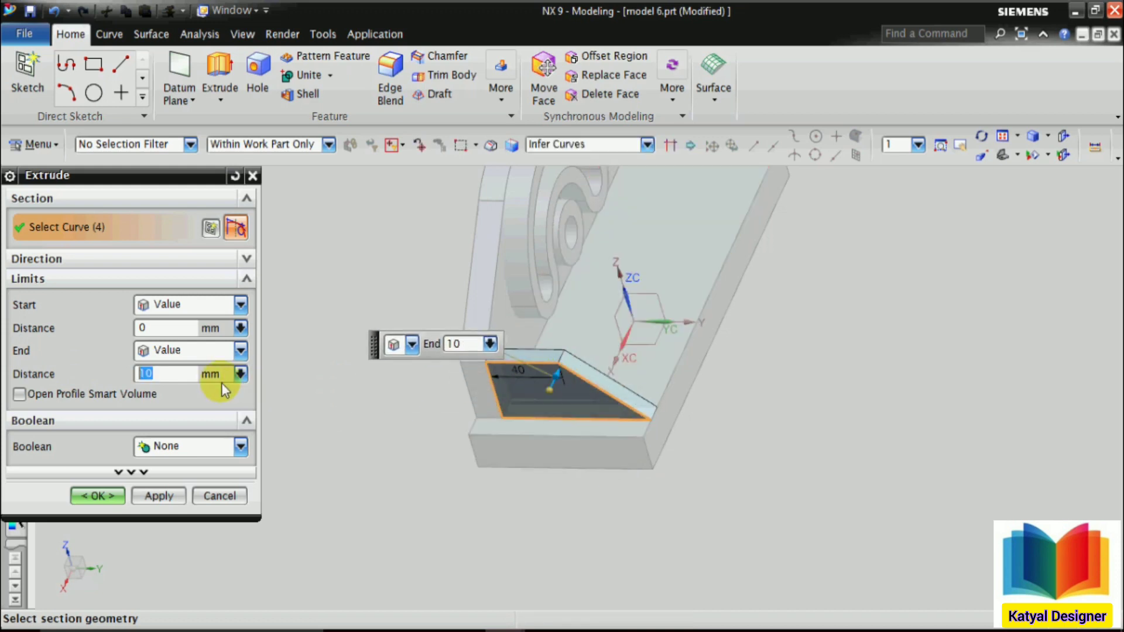
pyautogui.click(96, 496)
pyautogui.moveTo(316, 451)
pyautogui.mouseDown(button='middle')
pyautogui.moveTo(321, 418)
pyautogui.moveTo(318, 430)
pyautogui.mouseUp(button='middle')
pyautogui.scroll(-3, 317, 430)
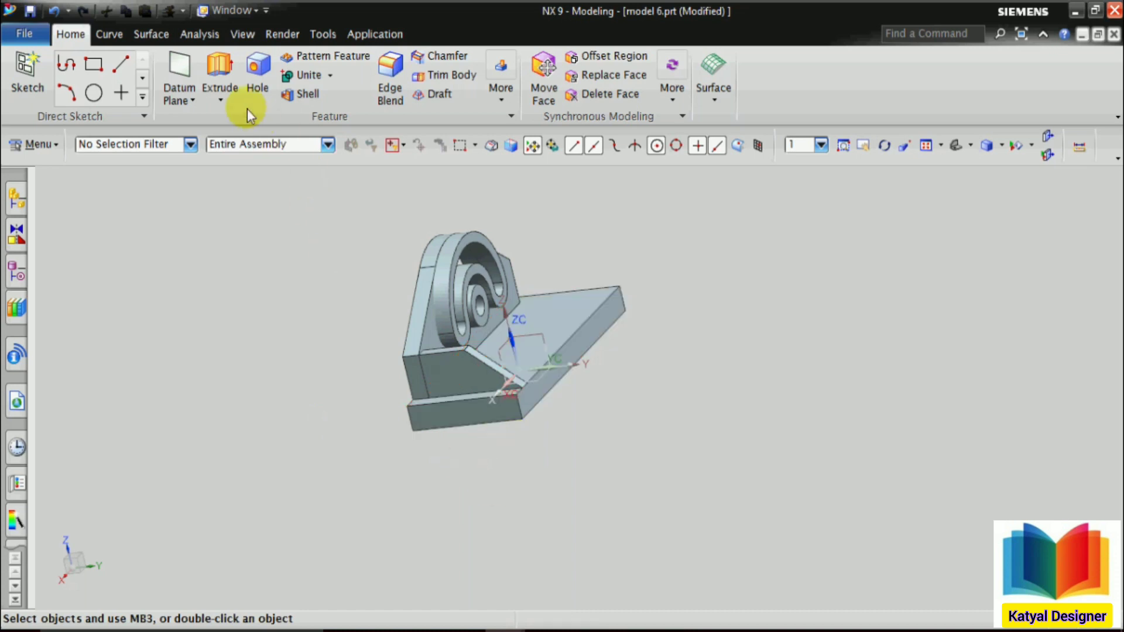
# Start another Extrude and switch to drawing 6 to examine the lug's dimensions in the front and side views.
pyautogui.click(226, 104)
pyautogui.click(226, 117)
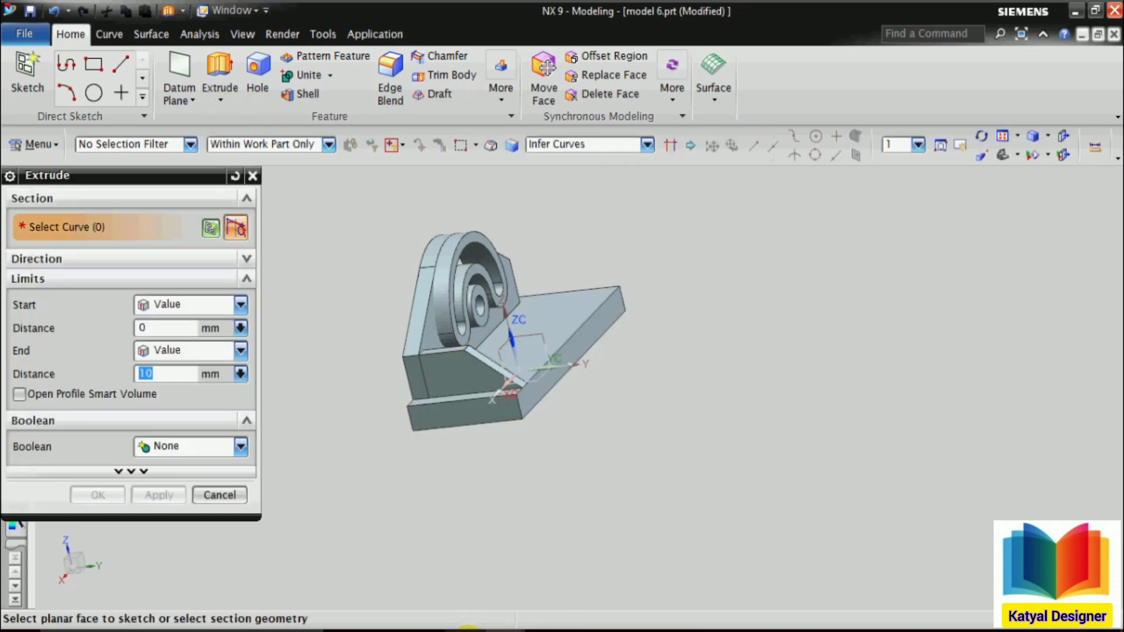
pyautogui.moveTo(468, 629)
pyautogui.click(344, 572)
pyautogui.scroll(-2, 612, 469)
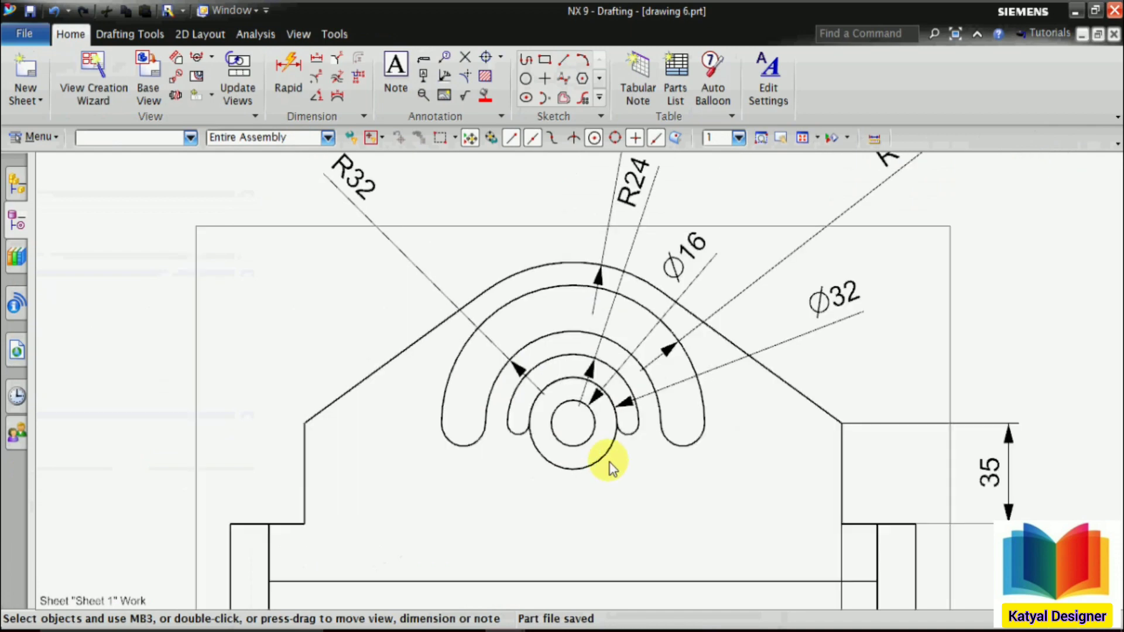
pyautogui.scroll(-3, 611, 469)
pyautogui.scroll(4, 648, 465)
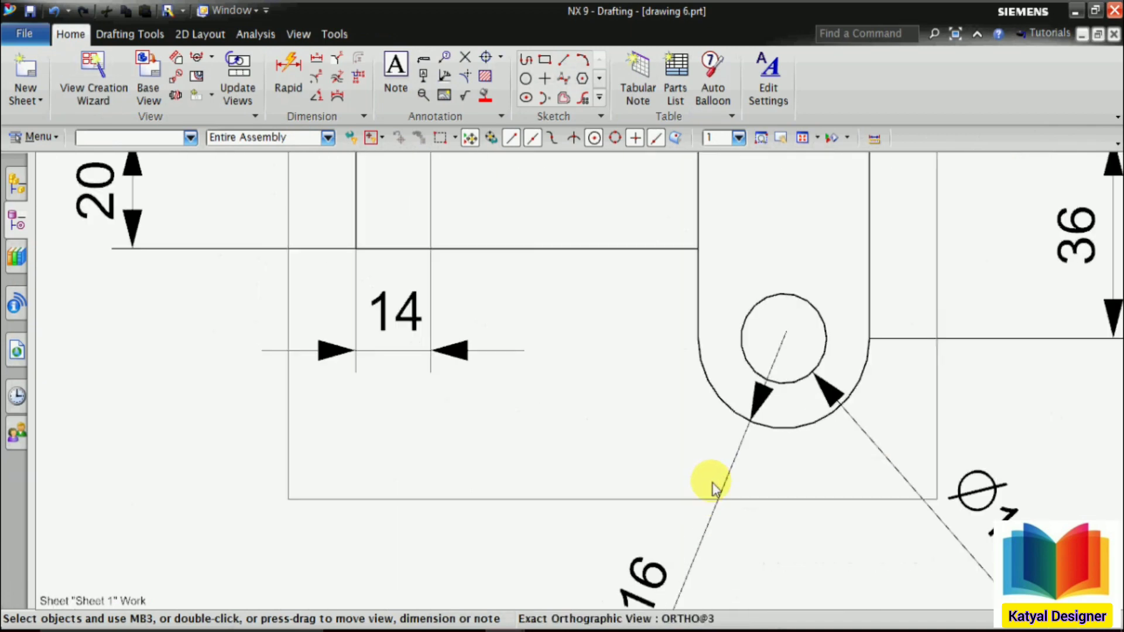
pyautogui.hotkey('ctrl', 's')
pyautogui.scroll(-3, 715, 483)
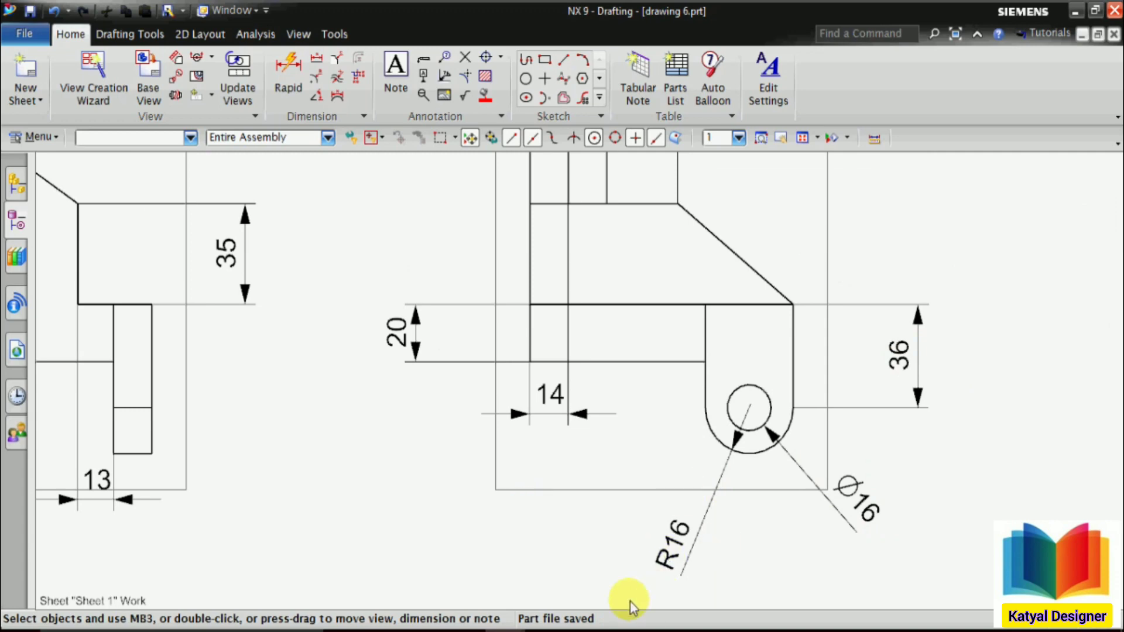
# Return to the part being built and open the extrude's section sketch on the base plate's end face below the side wall.
pyautogui.moveTo(506, 630)
pyautogui.click(546, 596)
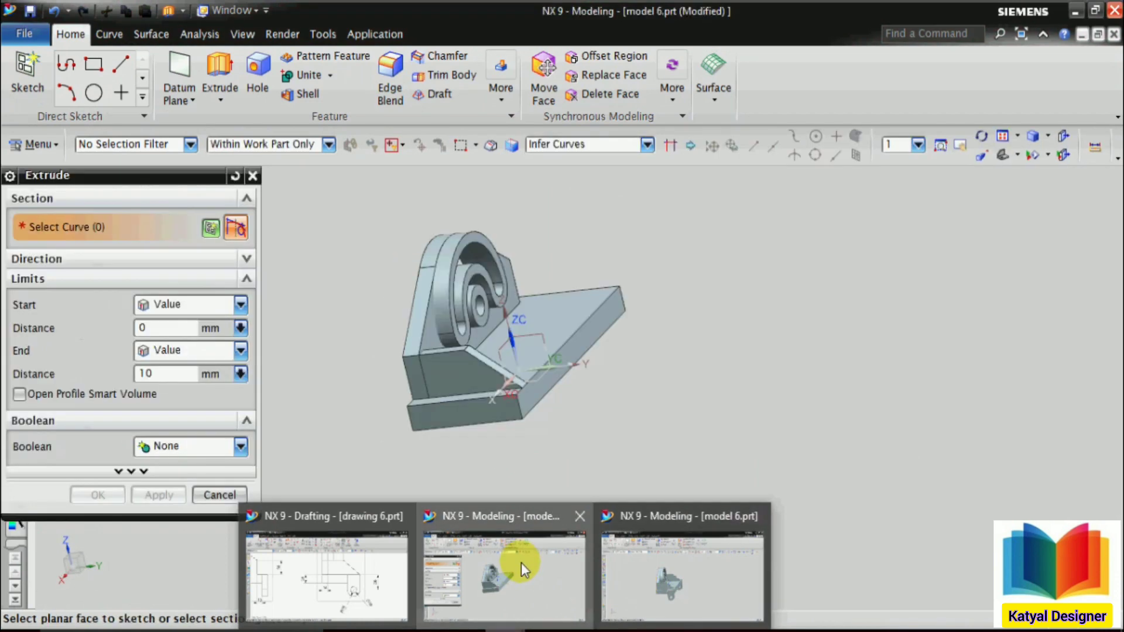
pyautogui.click(521, 563)
pyautogui.click(341, 404)
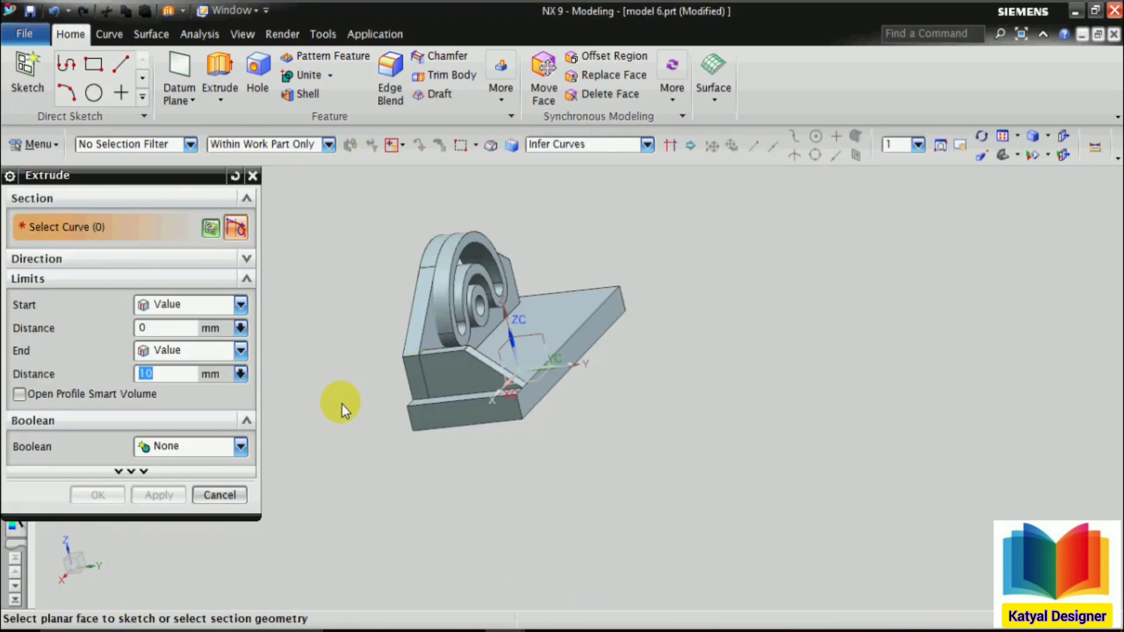
pyautogui.click(469, 420)
pyautogui.scroll(6, 566, 379)
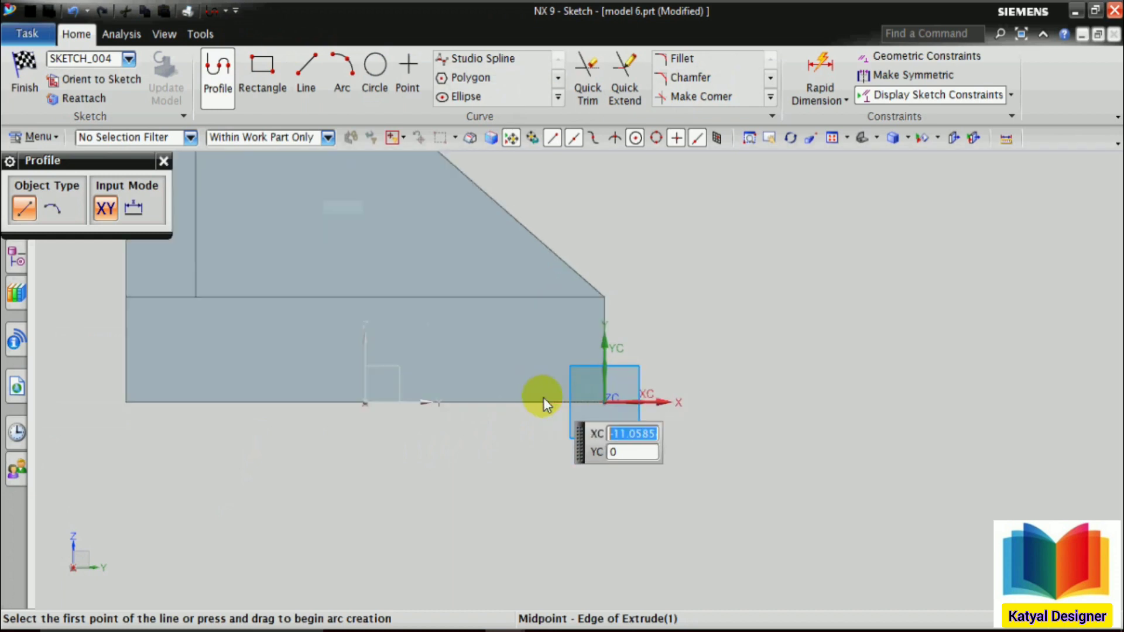
pyautogui.scroll(-3, 615, 463)
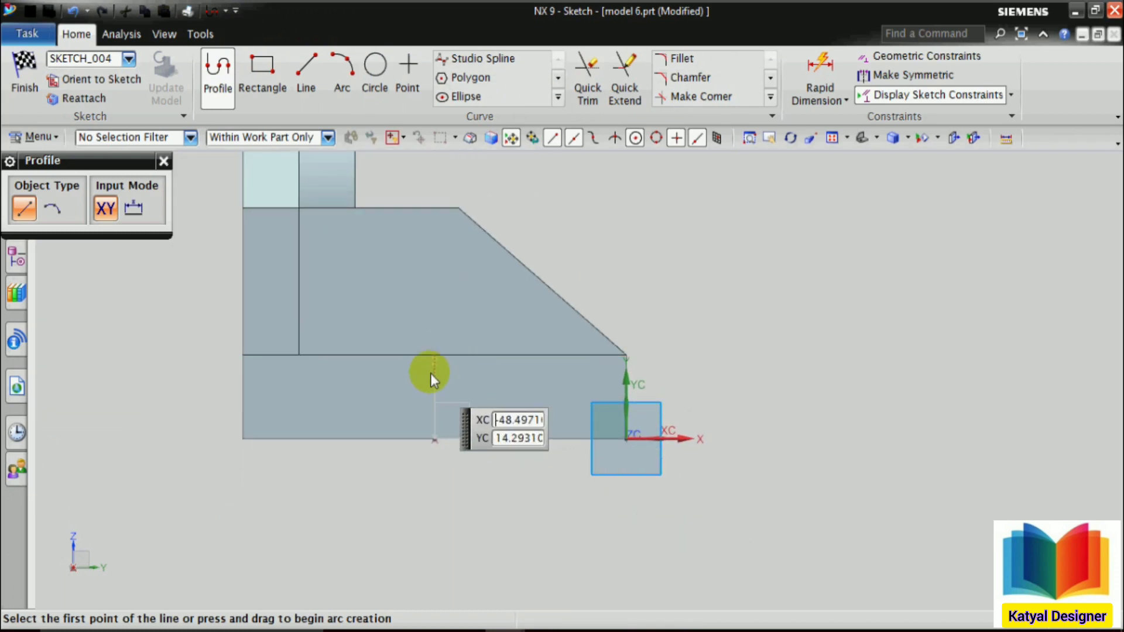
# Sketch a rectangle 36 mm wide and 32 mm high, starting from the base plate's upper outer corner on the end face.
pyautogui.click(263, 70)
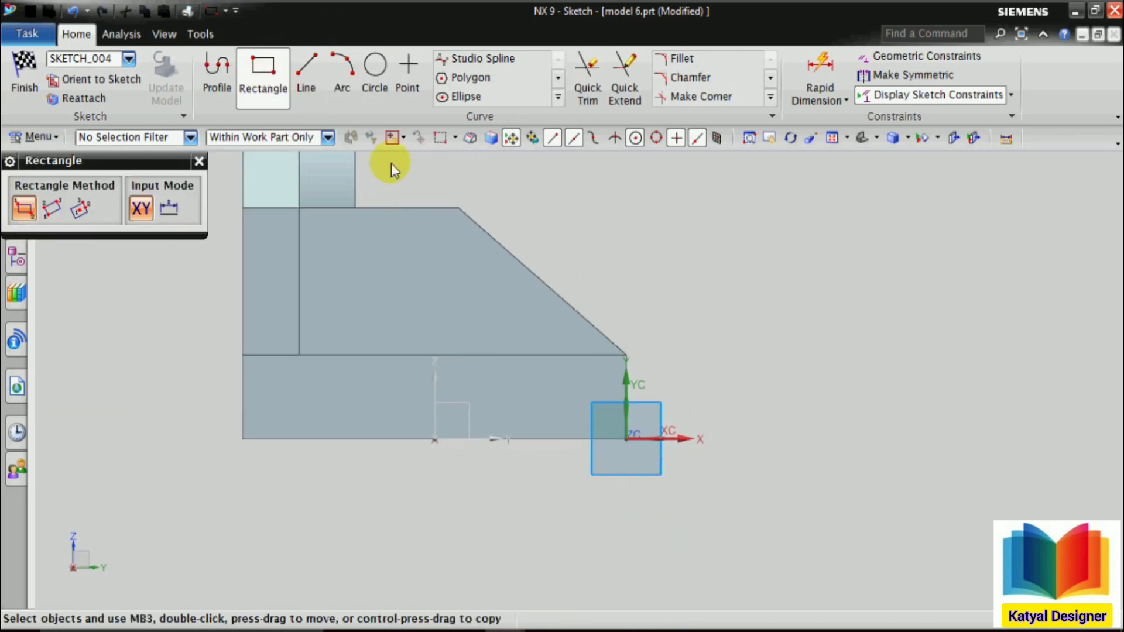
pyautogui.click(625, 354)
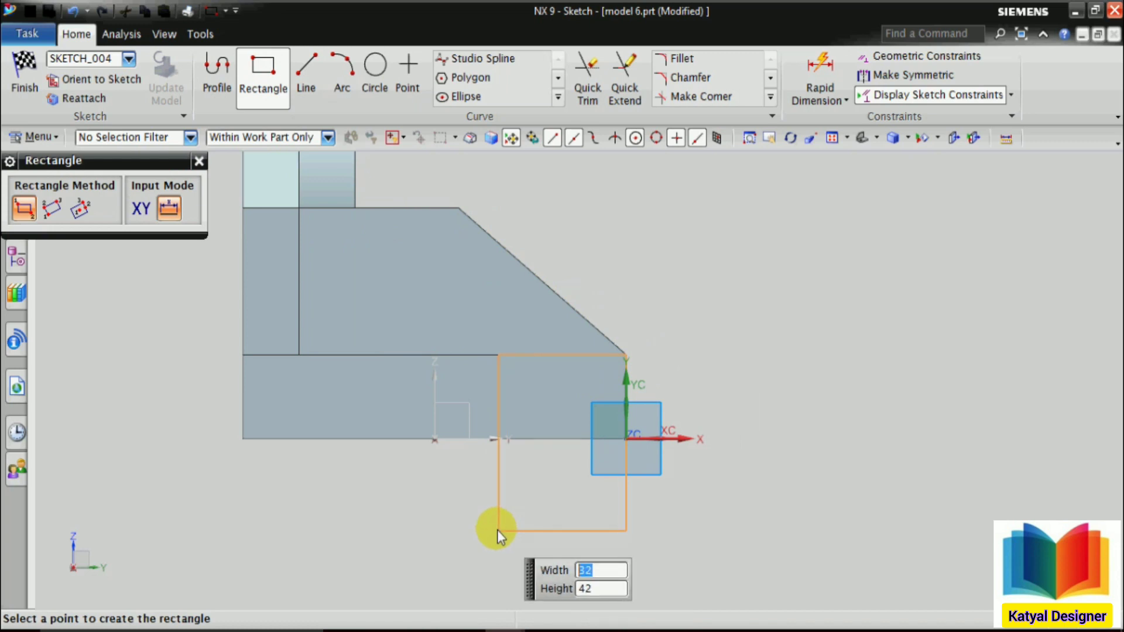
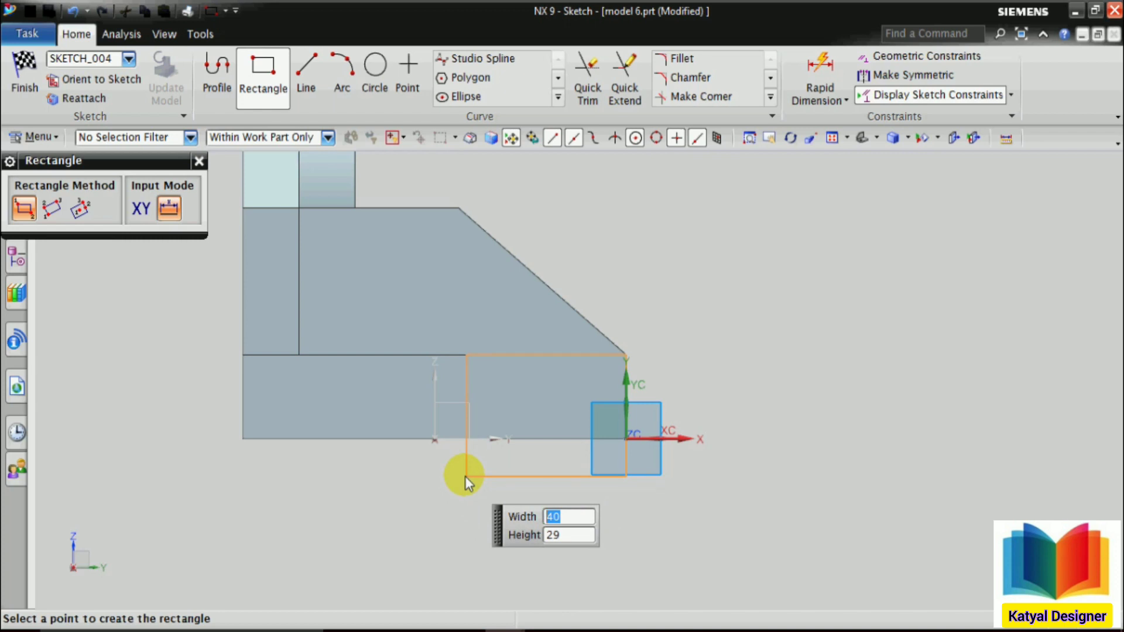
pyautogui.write('36')
pyautogui.press('Tab')
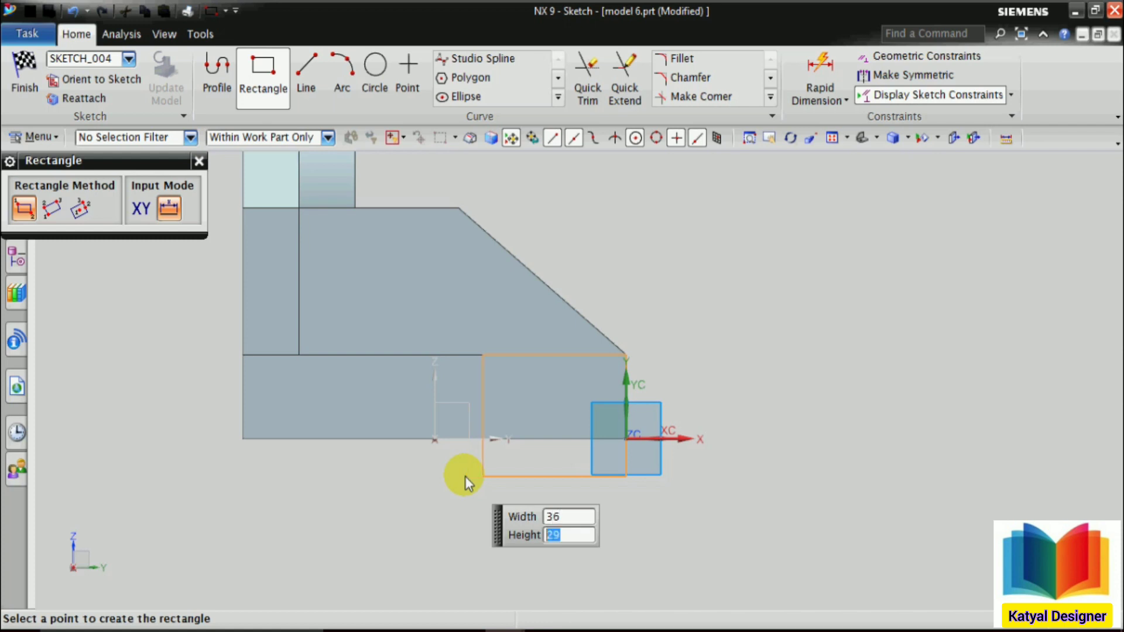
pyautogui.write('32')
pyautogui.press('Tab')
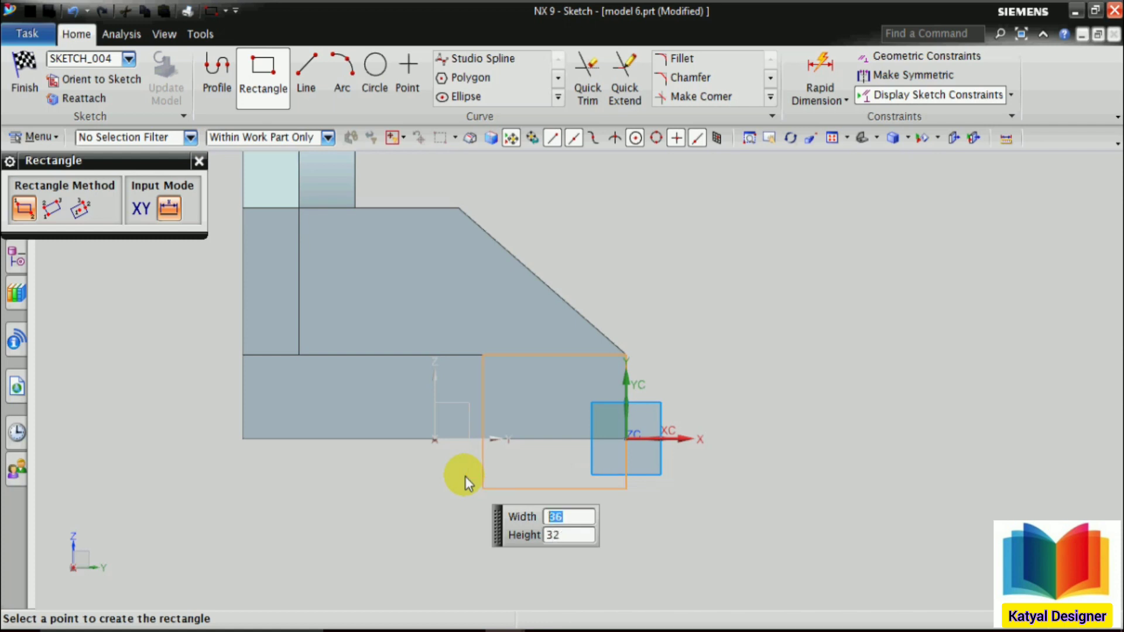
pyautogui.click(440, 527)
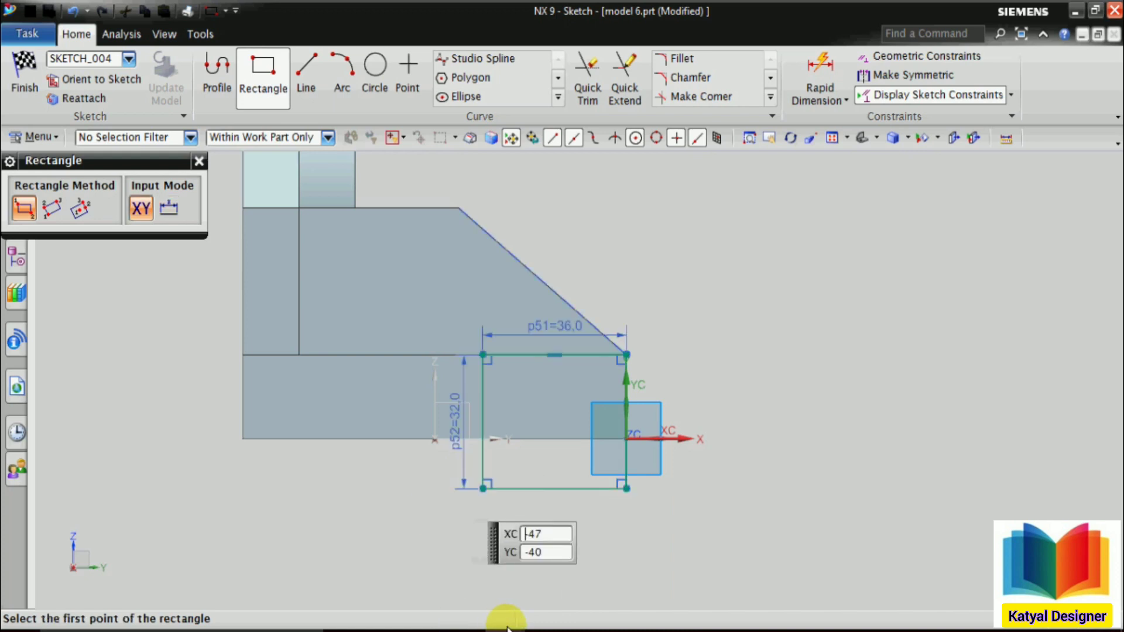
# Check the lug's dimensions in drawing 6, save the drawing, and return to the lug sketch.
pyautogui.click(465, 631)
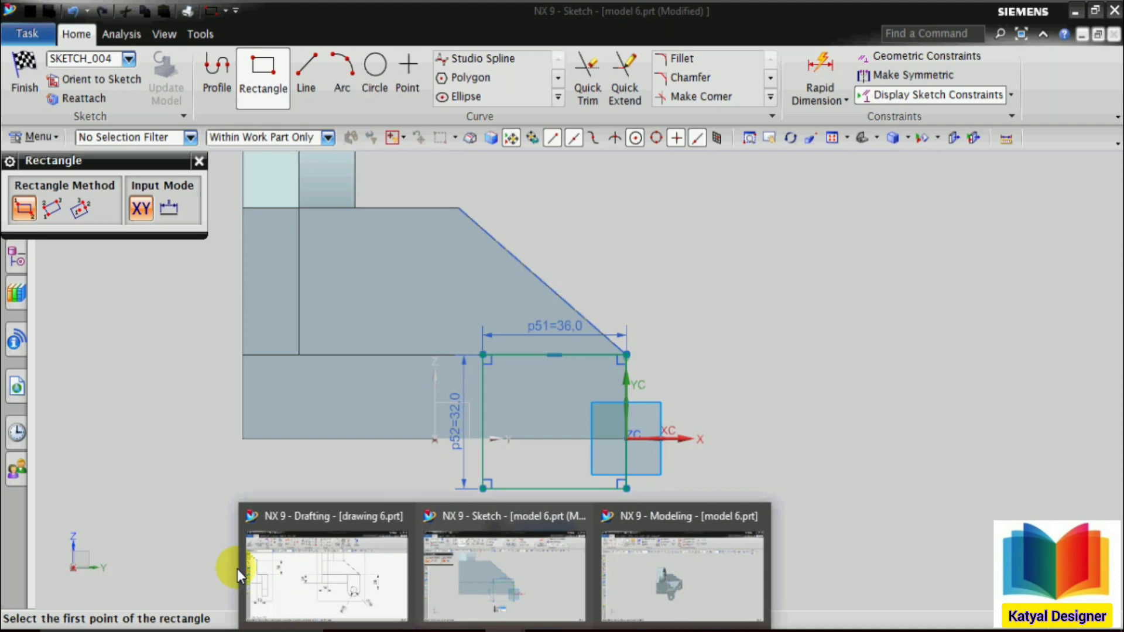
pyautogui.click(284, 570)
pyautogui.scroll(-1, 755, 431)
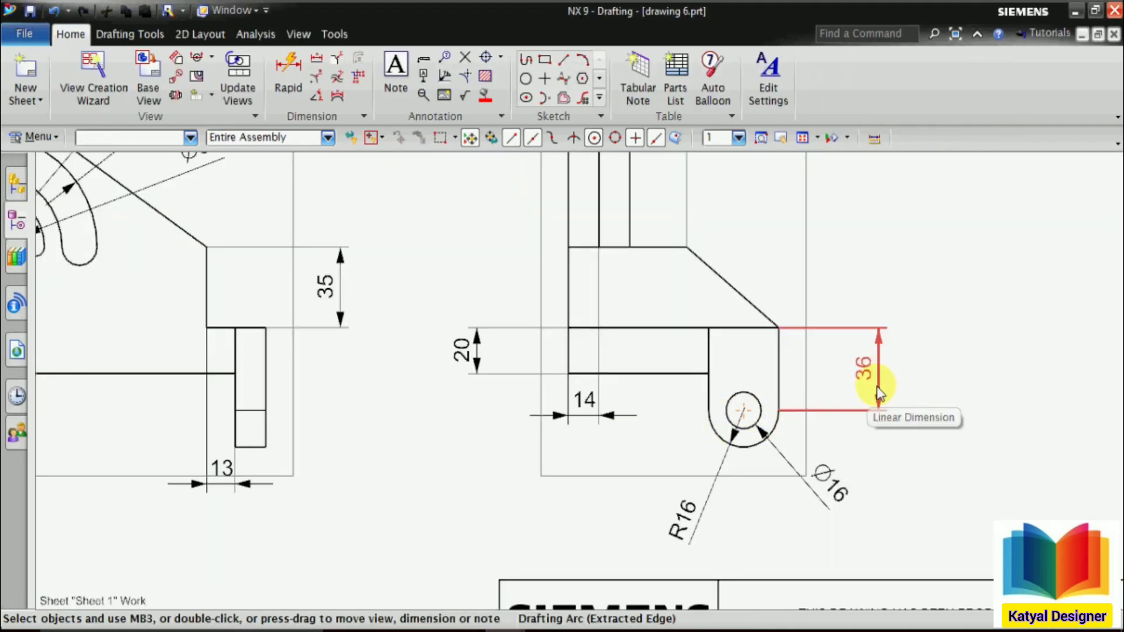
pyautogui.hotkey('ctrl', 's')
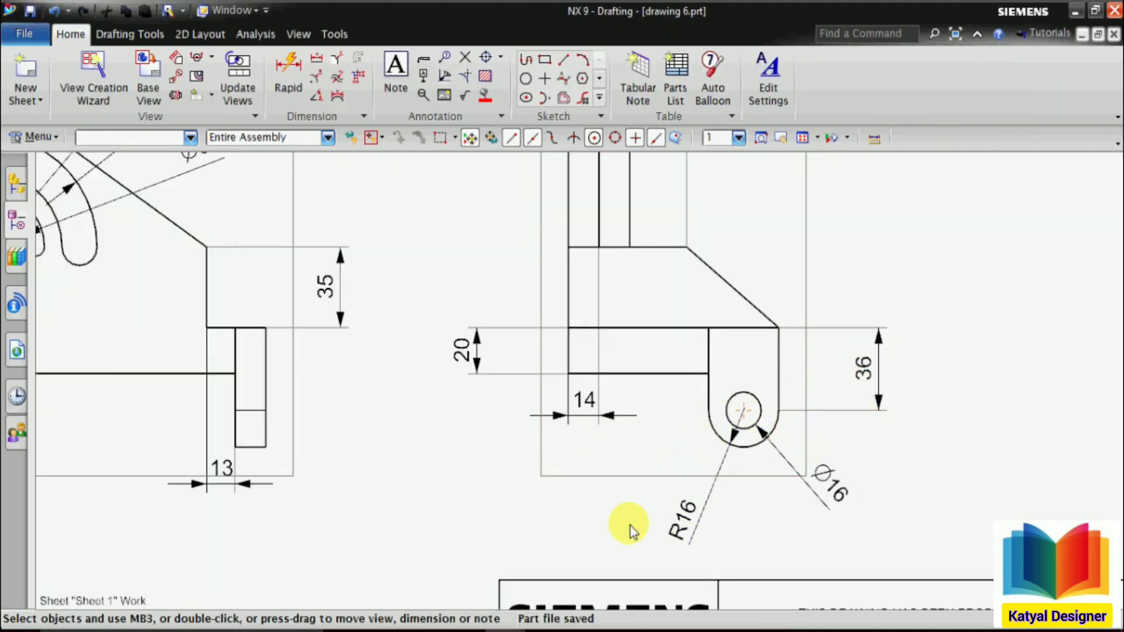
pyautogui.moveTo(505, 630)
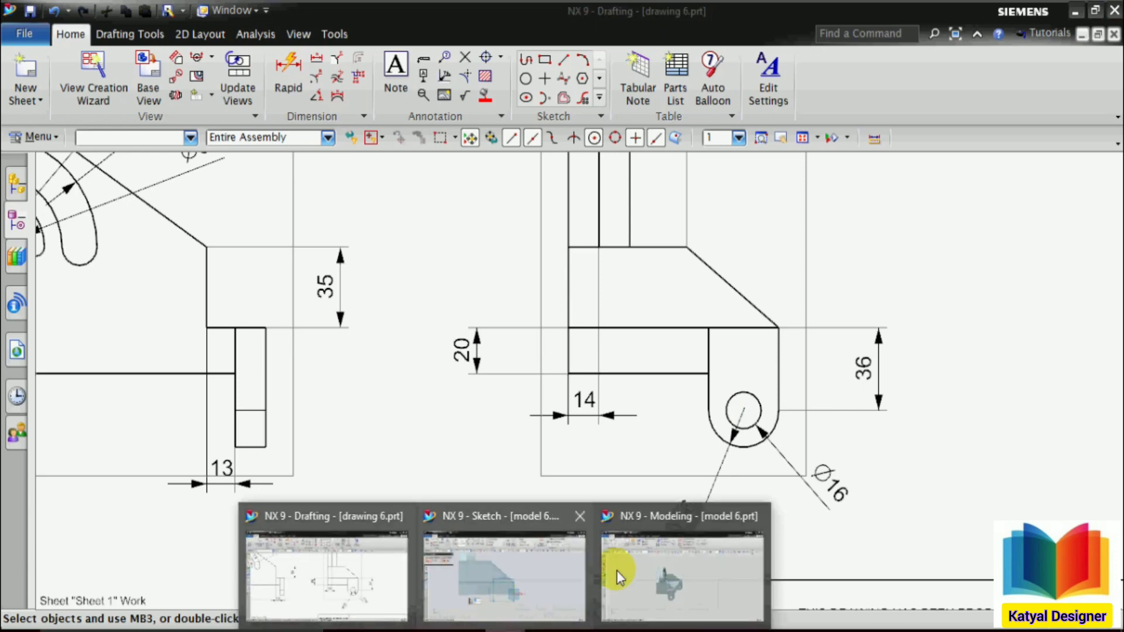
pyautogui.click(479, 577)
pyautogui.scroll(4, 493, 454)
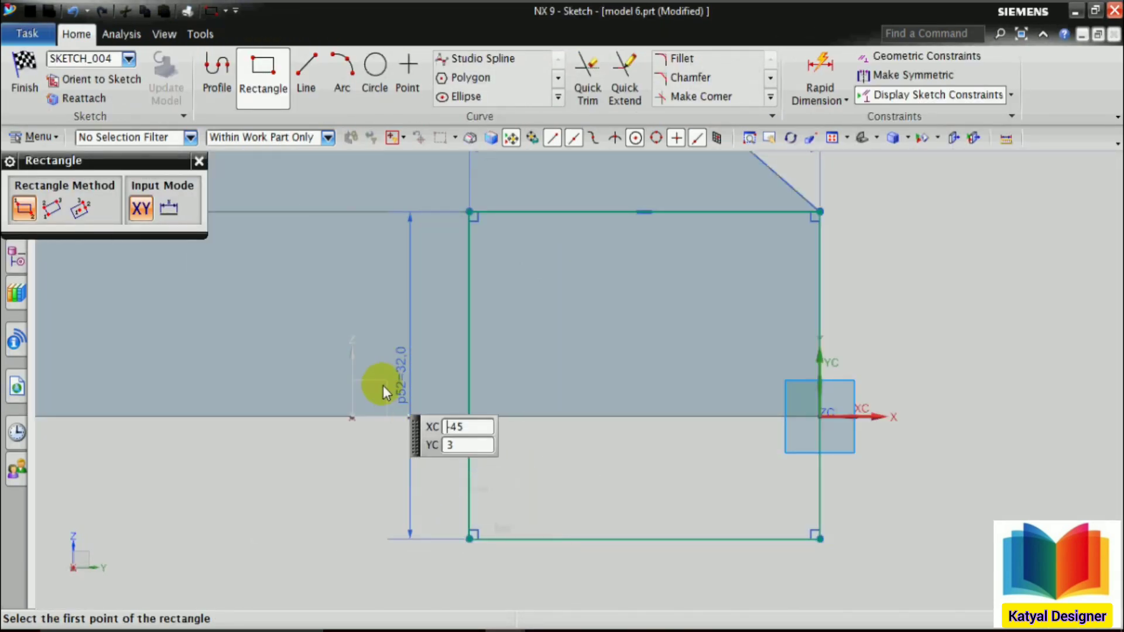
pyautogui.click(400, 379)
pyautogui.click(400, 379)
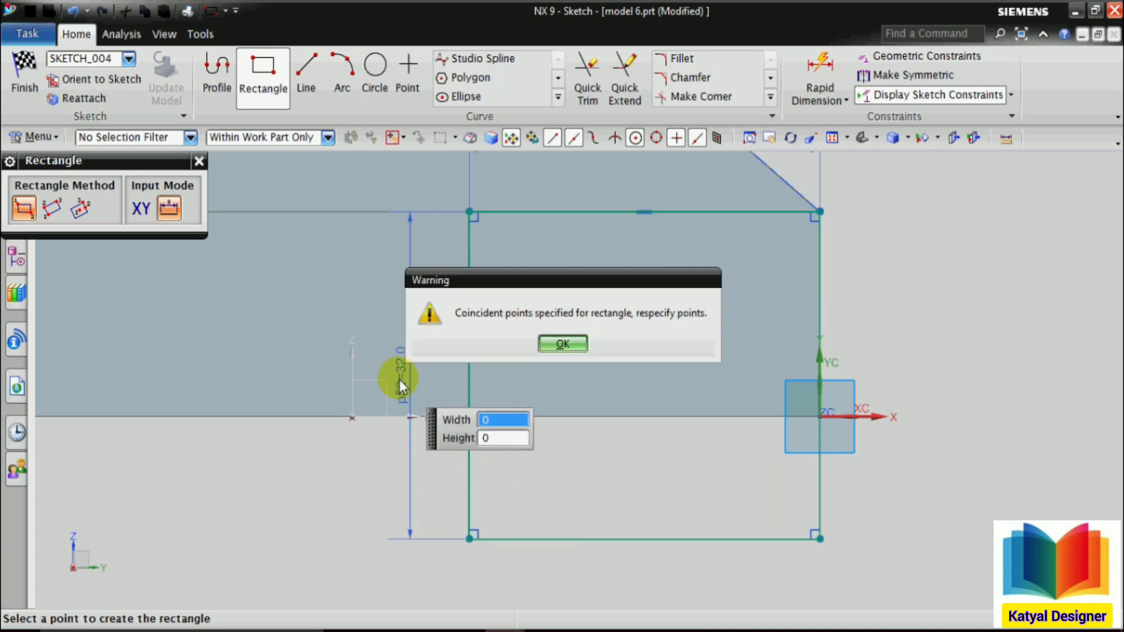
pyautogui.click(569, 341)
# Leave the Rectangle command and set the lug rectangle's width to 32 mm and its height to 36 mm.
pyautogui.click(200, 161)
pyautogui.scroll(-2, 401, 368)
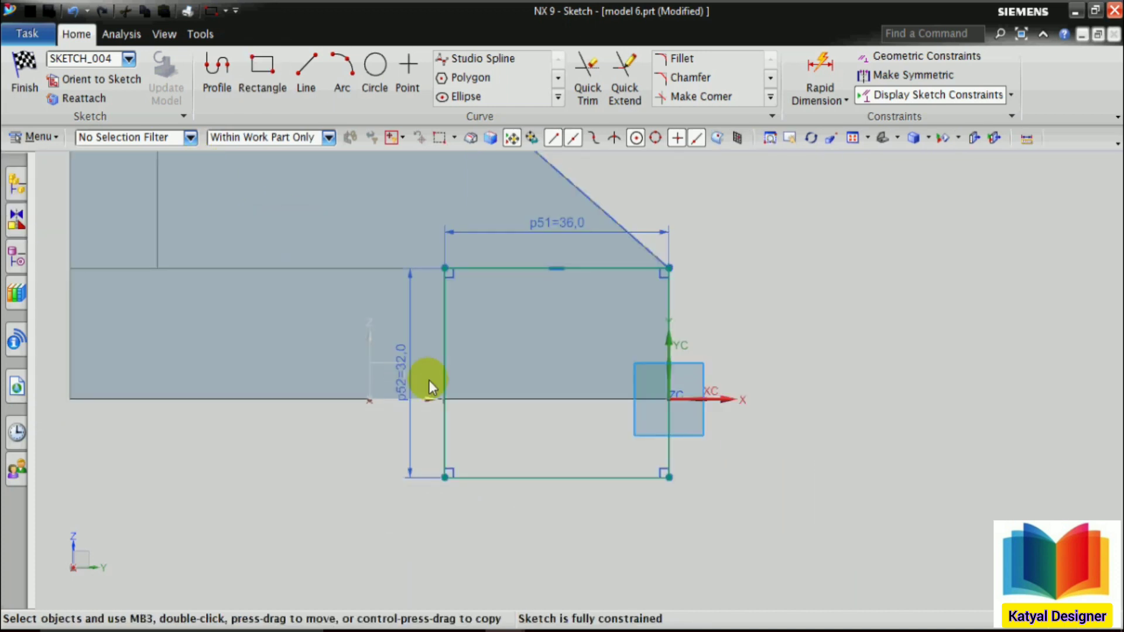
pyautogui.doubleClick(563, 228)
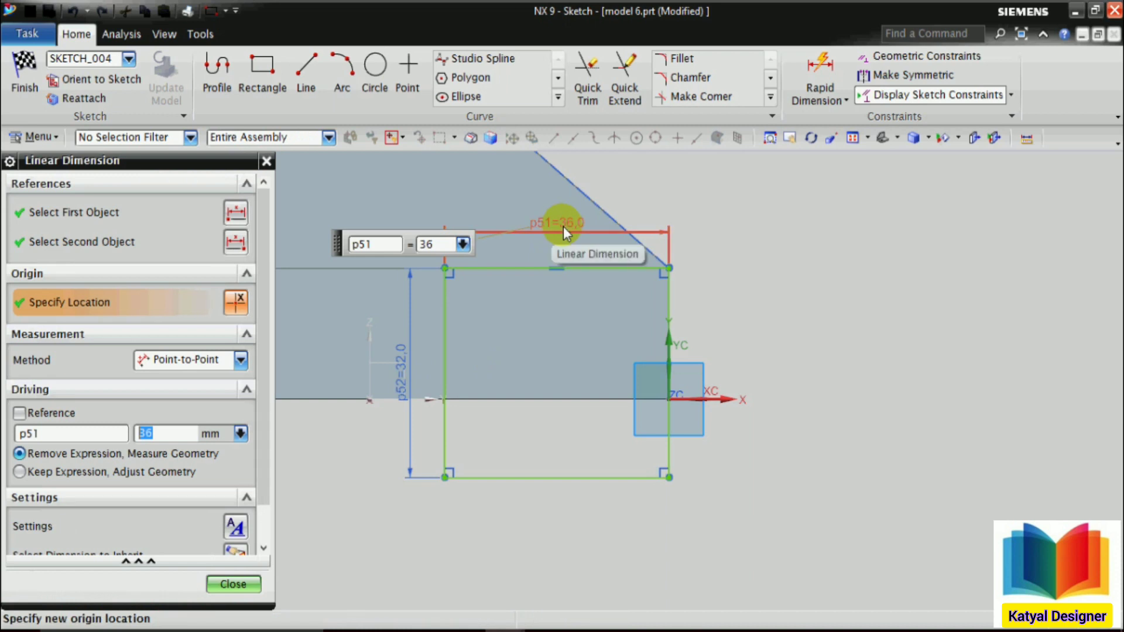
pyautogui.write('32')
pyautogui.press('Return')
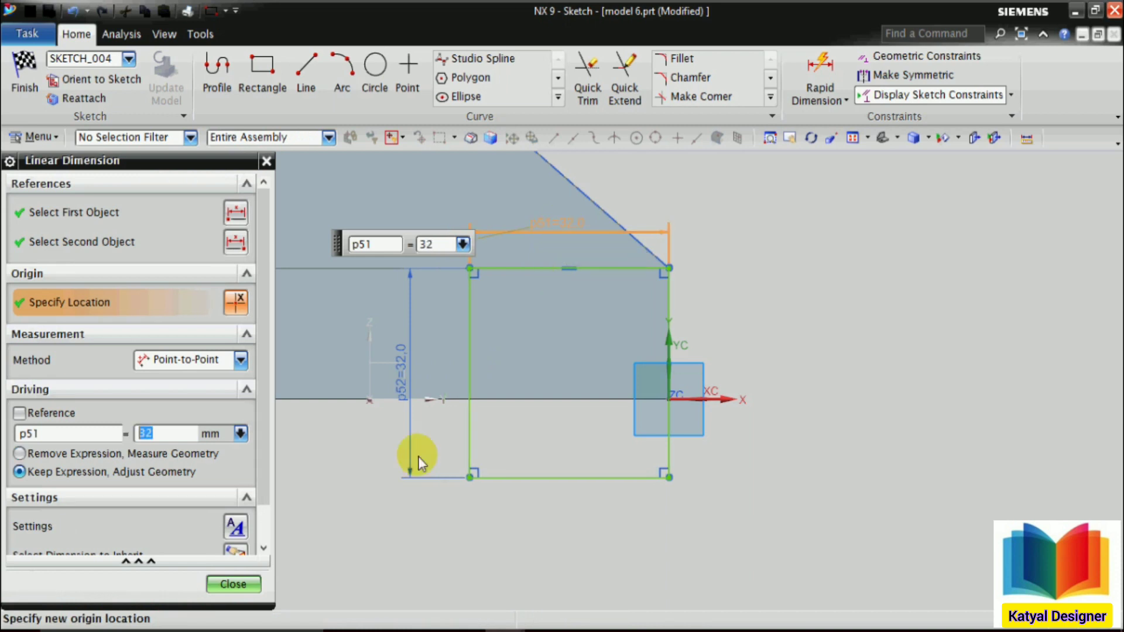
pyautogui.click(252, 585)
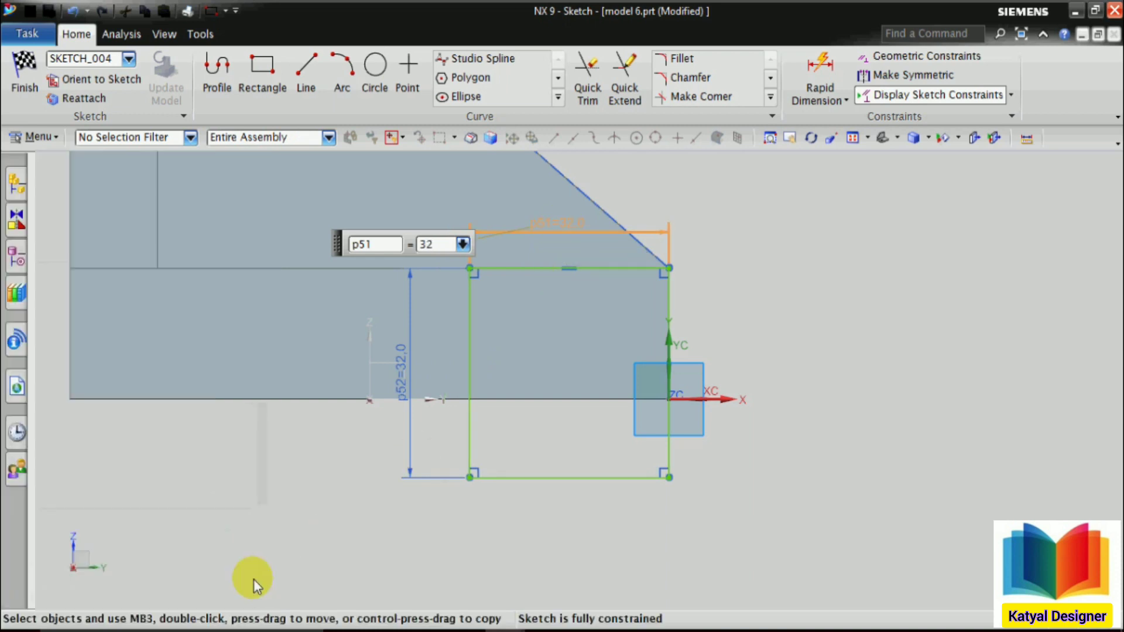
pyautogui.doubleClick(401, 375)
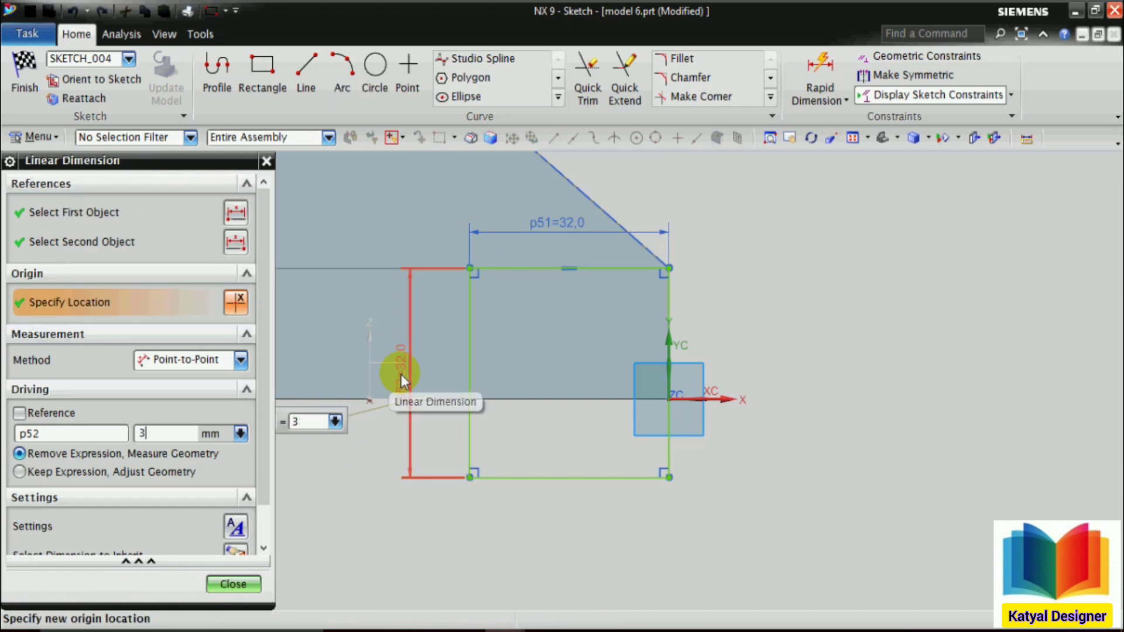
pyautogui.write('36')
pyautogui.press('Return')
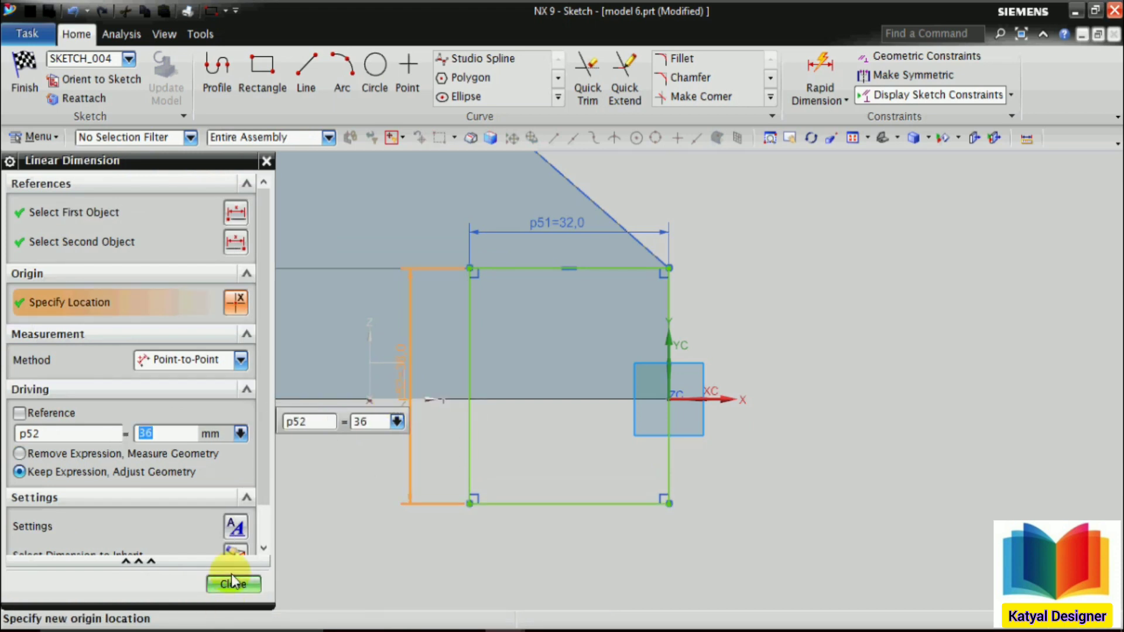
pyautogui.click(231, 581)
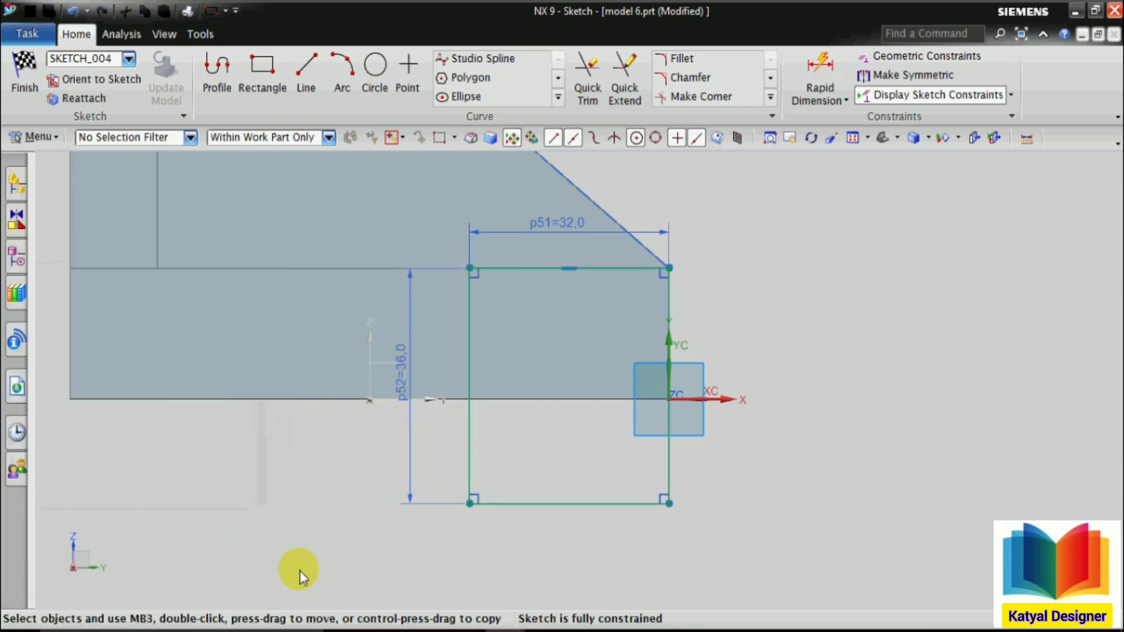
# Draw two concentric circles centred on the rectangle's lower edge midpoint, one through the rectangle's corner and one 16 mm in diameter.
pyautogui.click(375, 69)
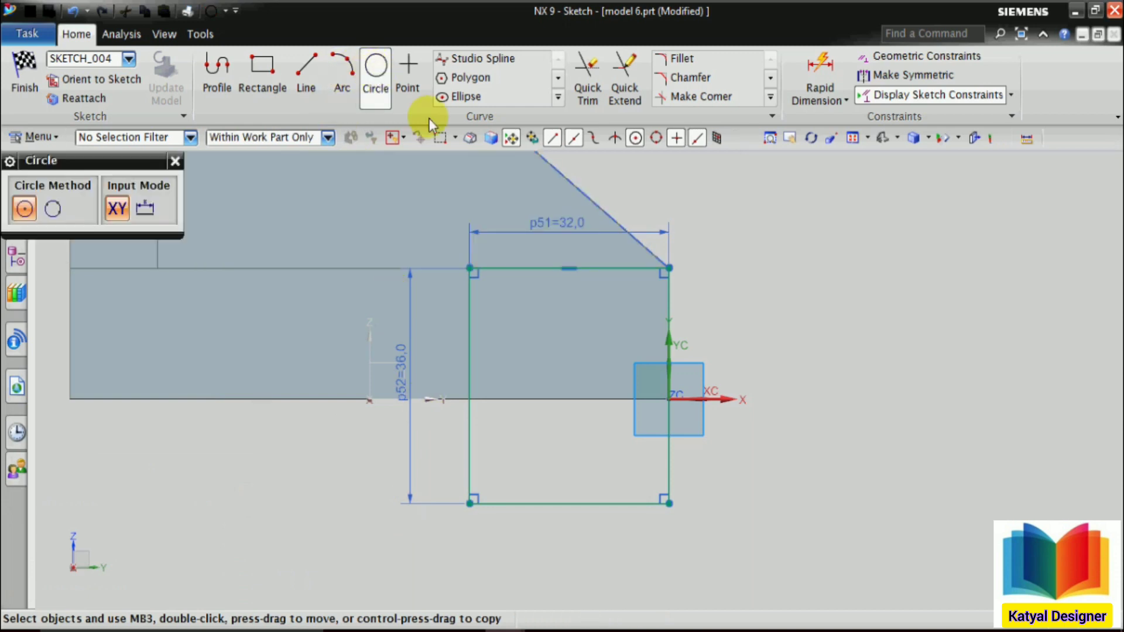
pyautogui.click(569, 503)
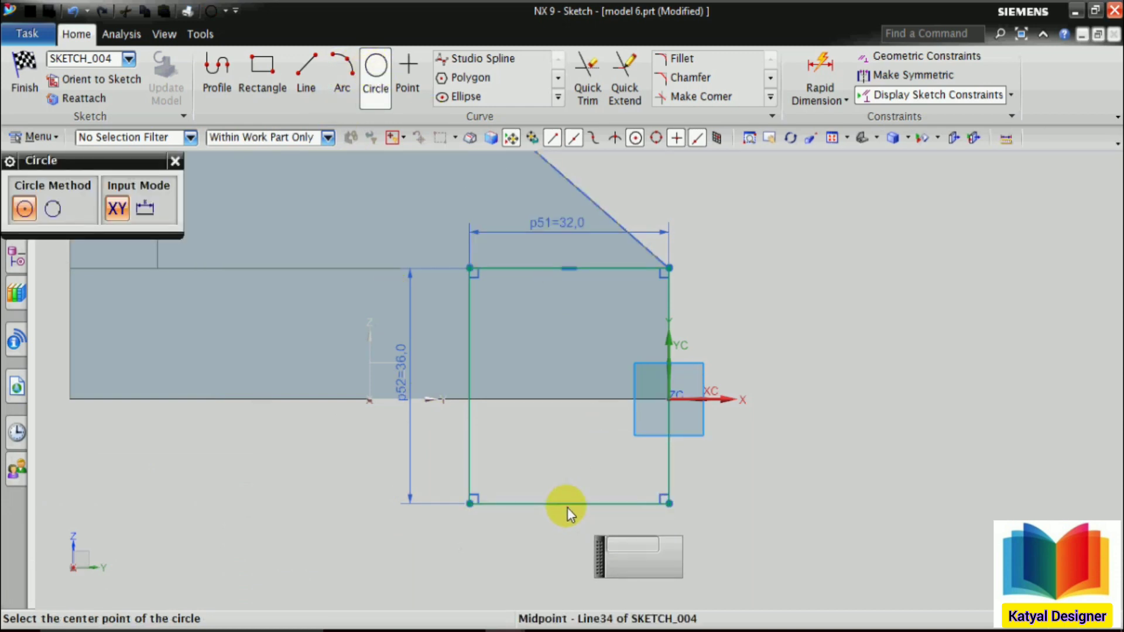
pyautogui.click(668, 504)
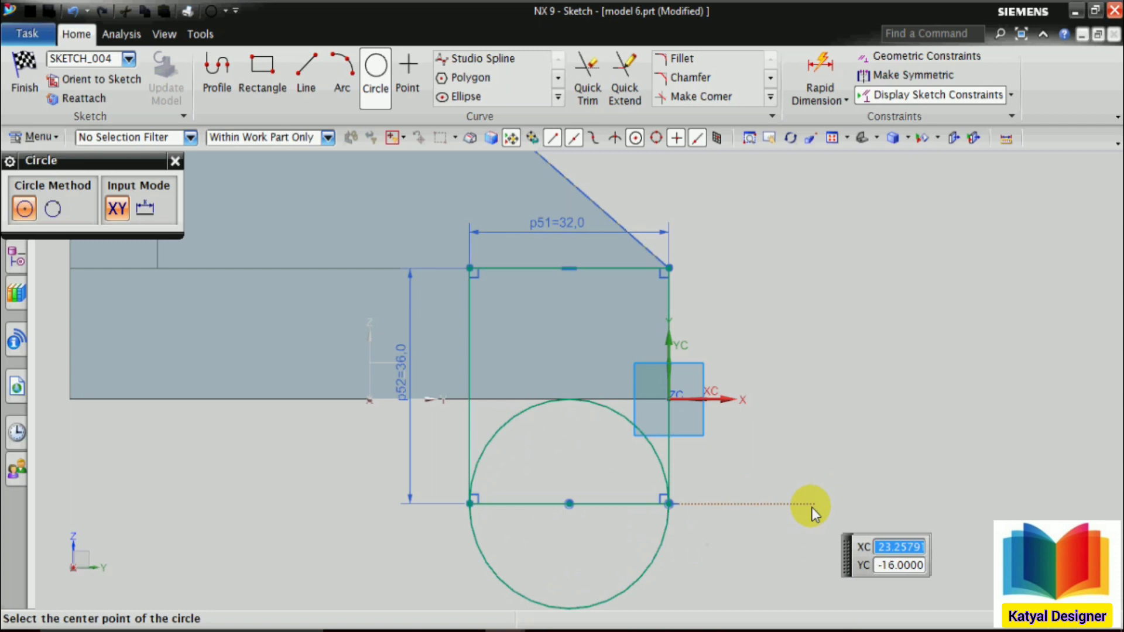
pyautogui.click(570, 505)
pyautogui.write('16')
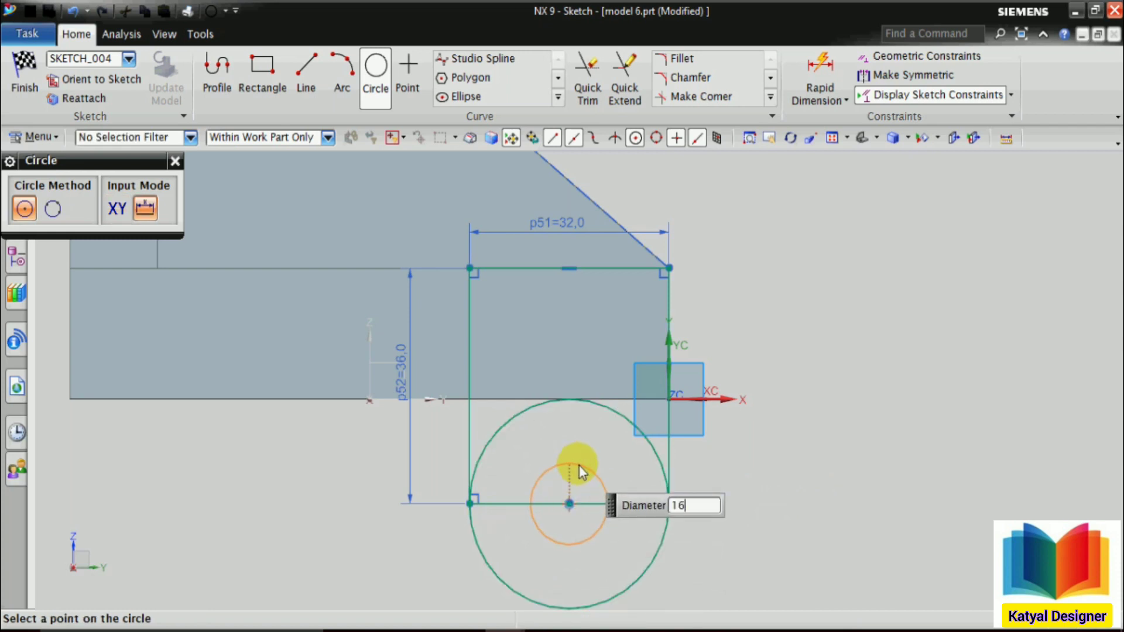
pyautogui.press('Return')
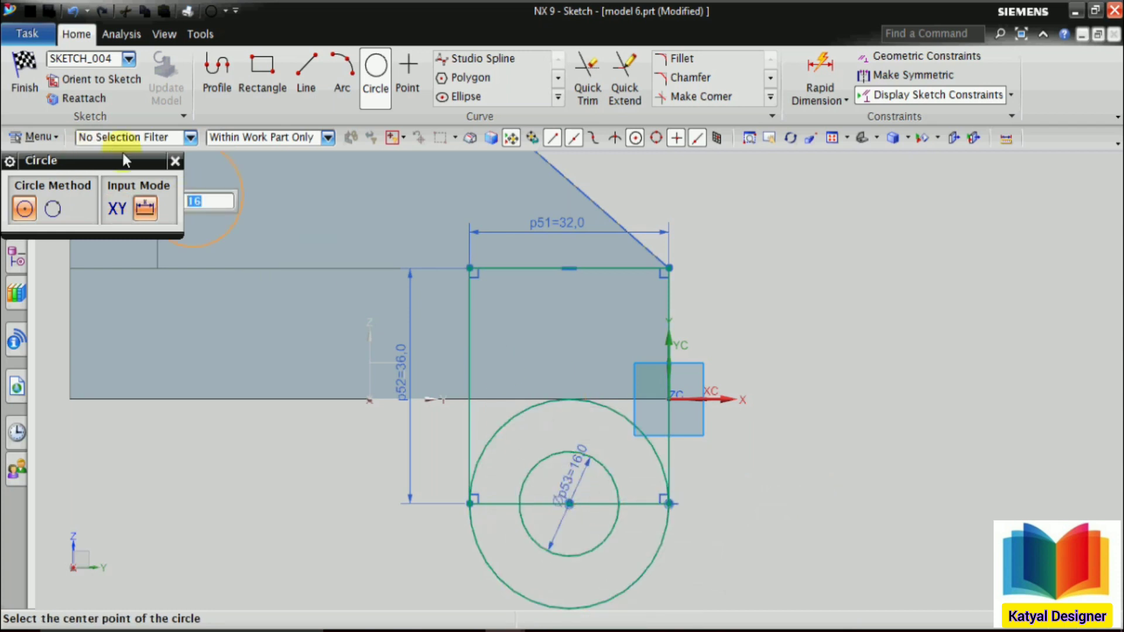
pyautogui.click(175, 161)
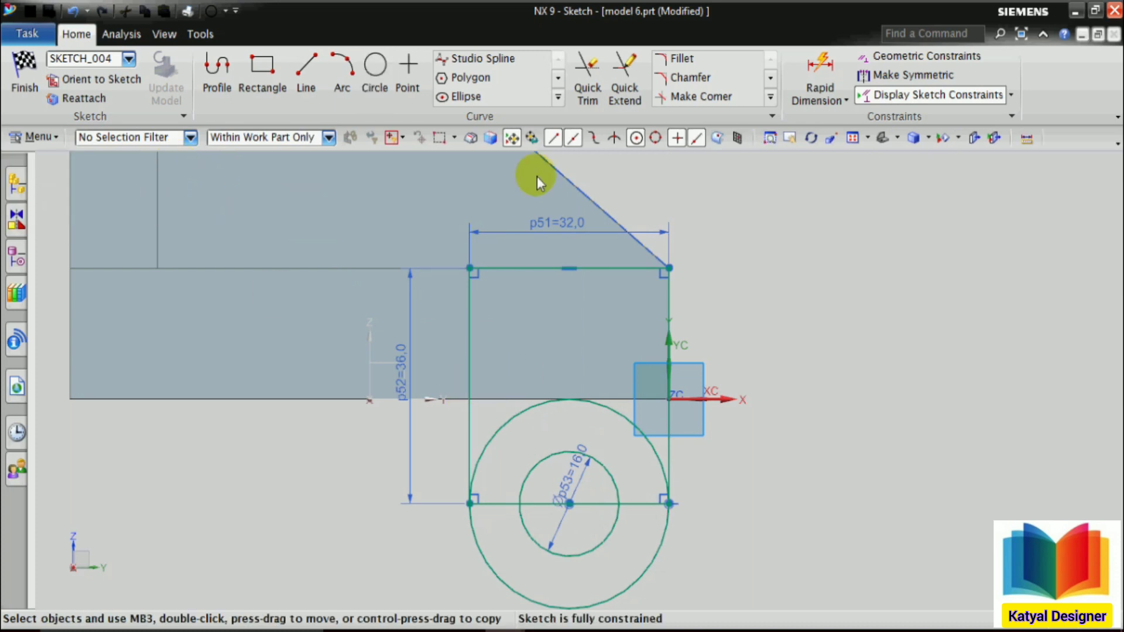
# Trim away the large circle's upper half and the rectangle's lower edge, leaving a round-ended lug profile with its hole.
pyautogui.click(585, 94)
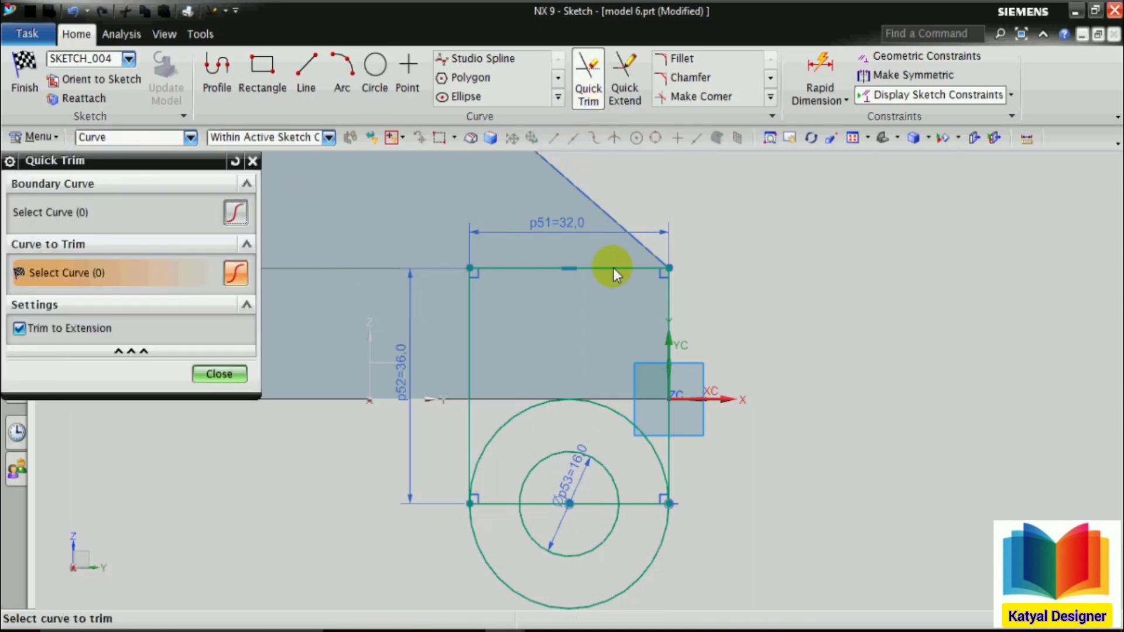
pyautogui.click(504, 425)
pyautogui.scroll(3, 598, 479)
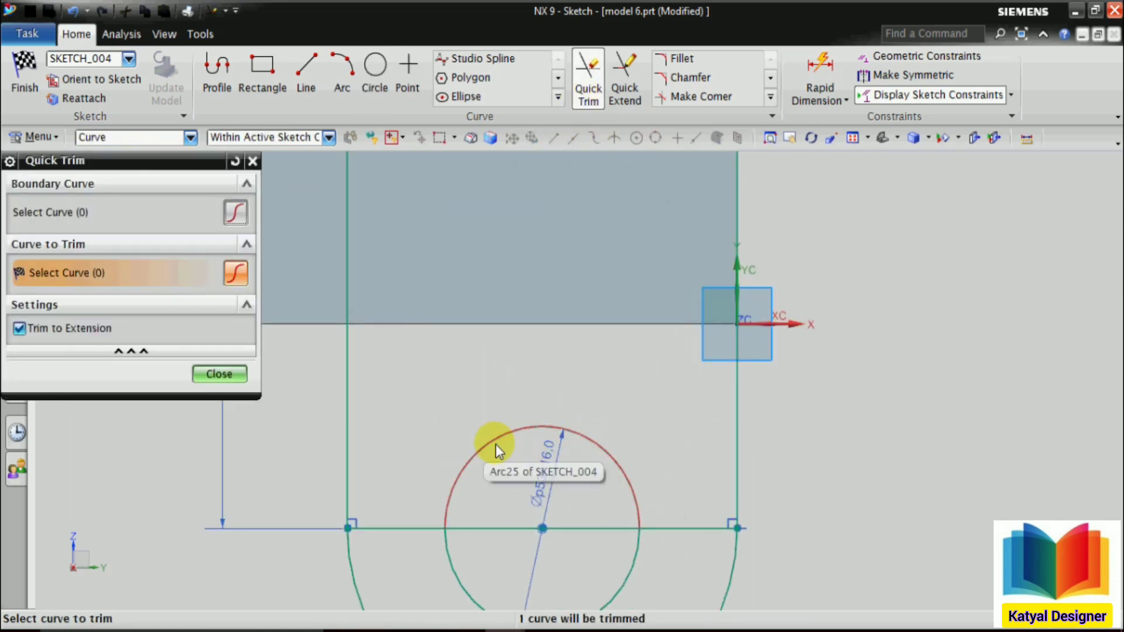
pyautogui.scroll(-3, 495, 443)
pyautogui.click(496, 492)
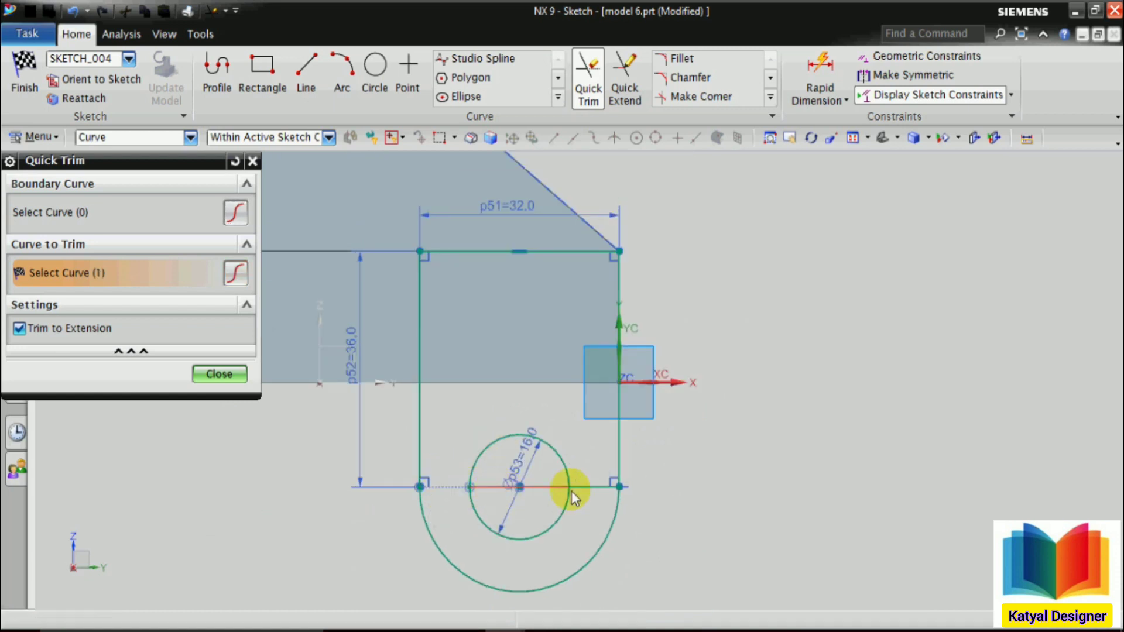
pyautogui.click(594, 492)
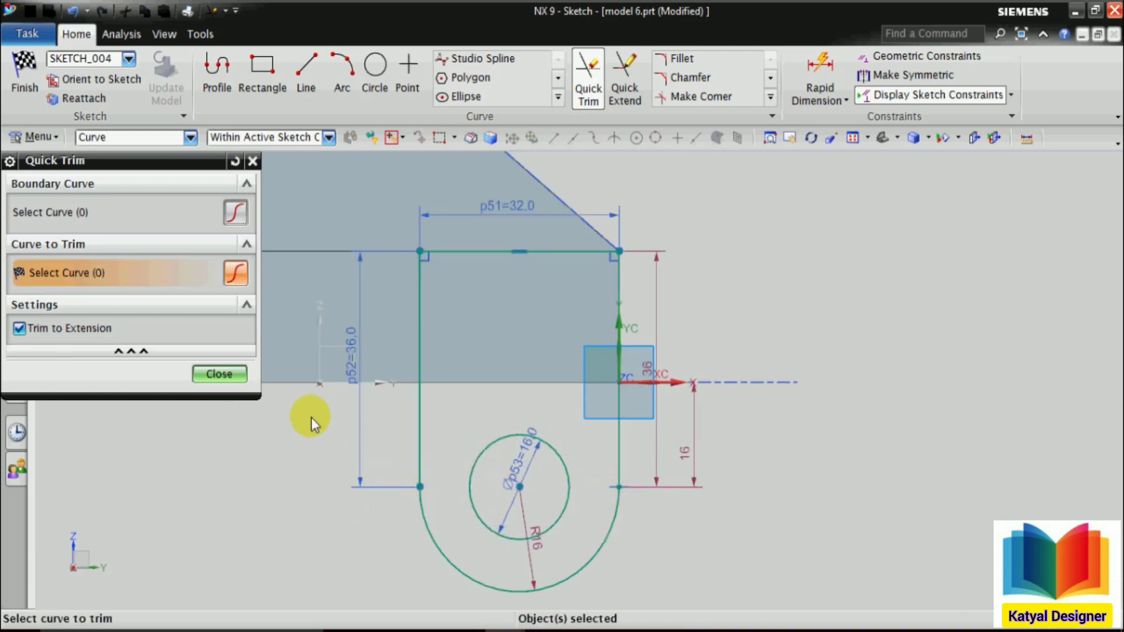
pyautogui.click(230, 378)
# Finish the sketch and extrude the lug profile 14 mm outward from the base plate's end face, with Boolean set to None.
pyautogui.click(42, 86)
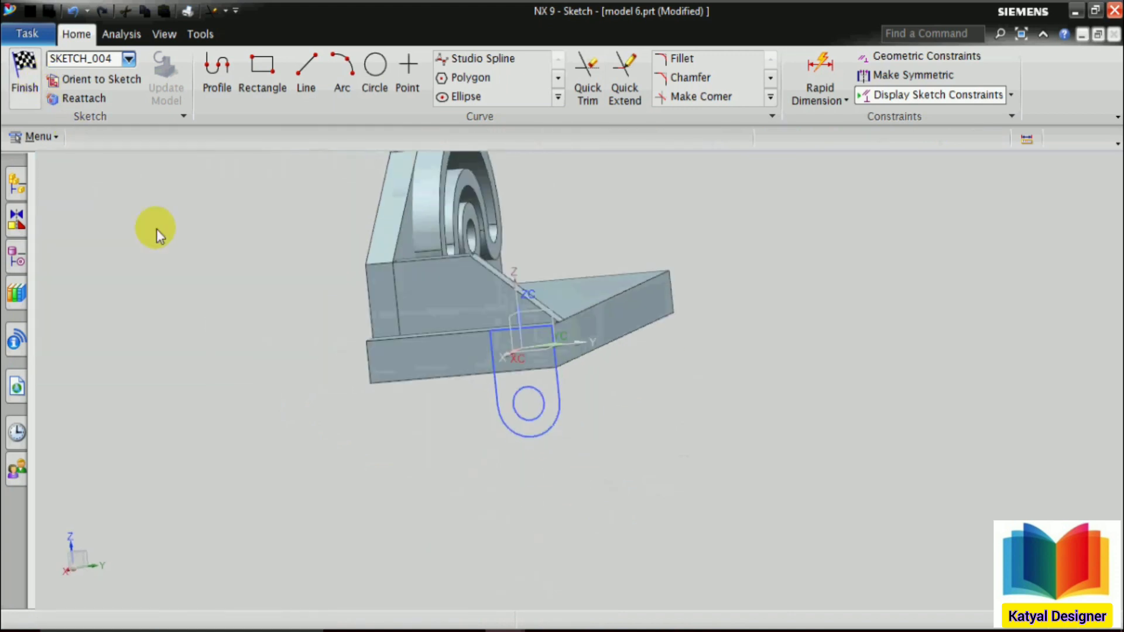
pyautogui.moveTo(570, 456); pyautogui.dragTo(535, 475, button='middle')
pyautogui.doubleClick(176, 374)
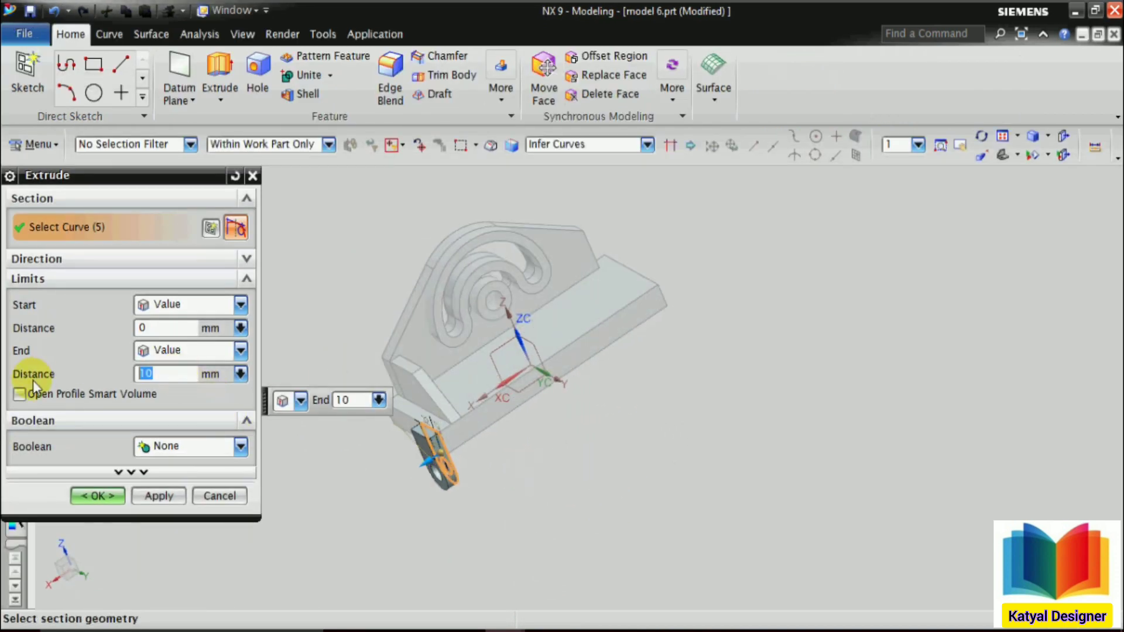
pyautogui.write('14')
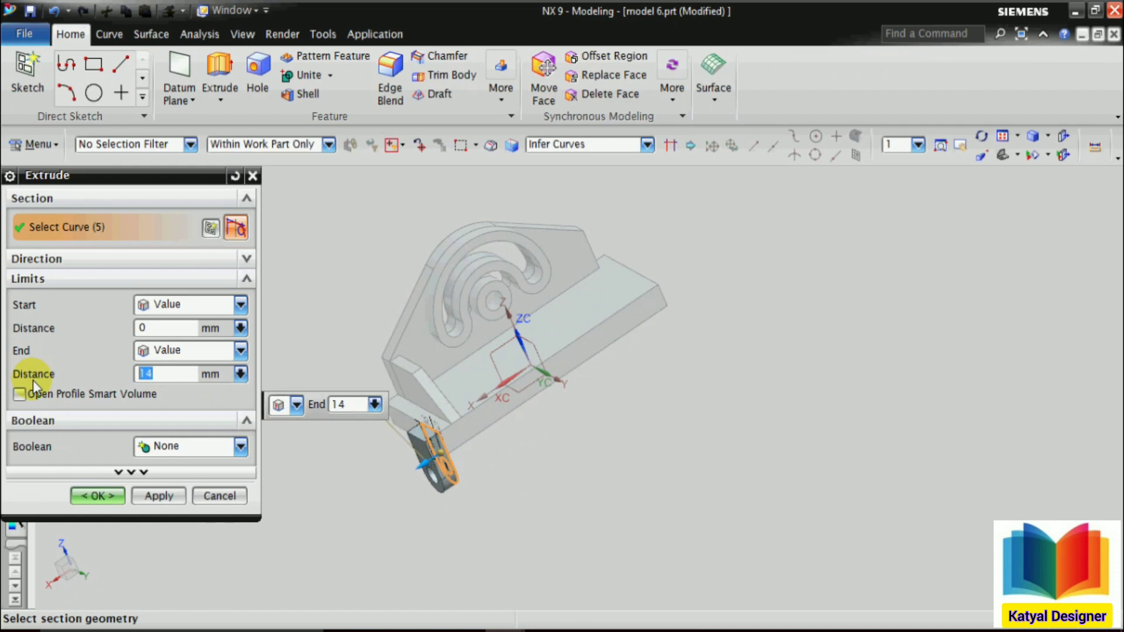
pyautogui.click(93, 498)
# Mirror the side wall and the round-ended lug across the datum YZ plane to the opposite end of the base plate.
pyautogui.moveTo(243, 503); pyautogui.dragTo(398, 460, button='middle')
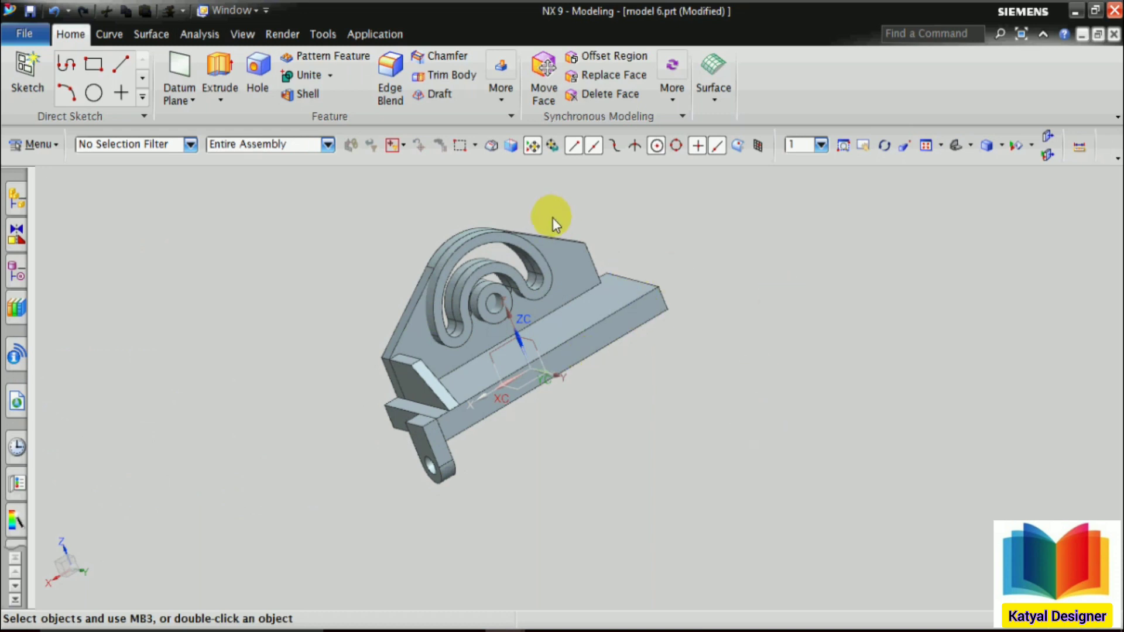
pyautogui.click(501, 88)
pyautogui.click(591, 200)
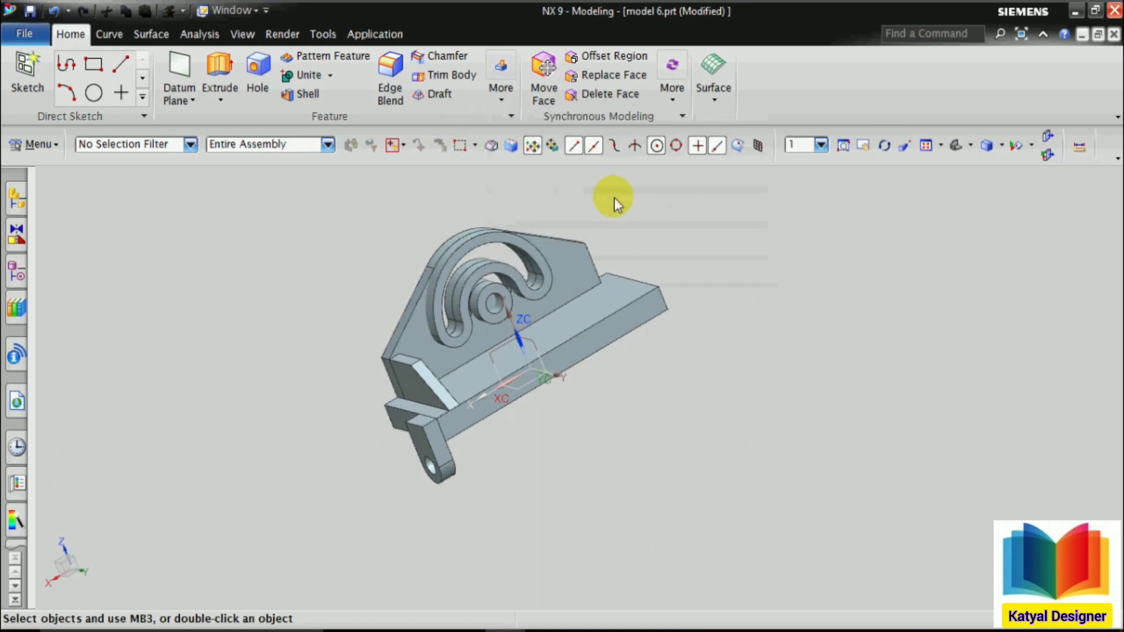
pyautogui.scroll(2, 277, 294)
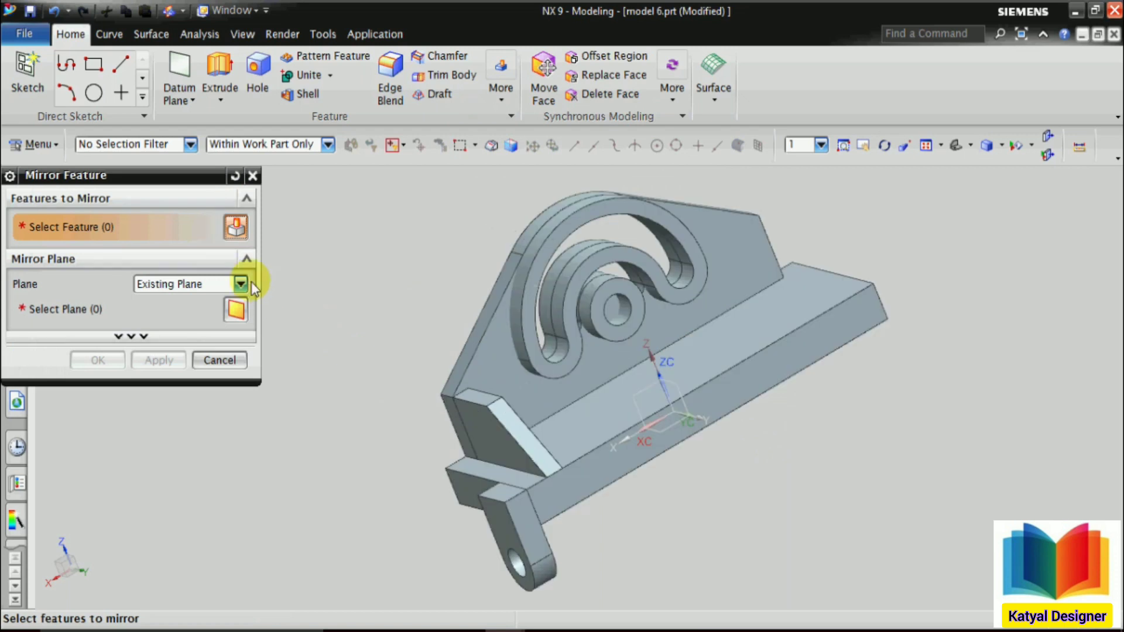
pyautogui.click(510, 445)
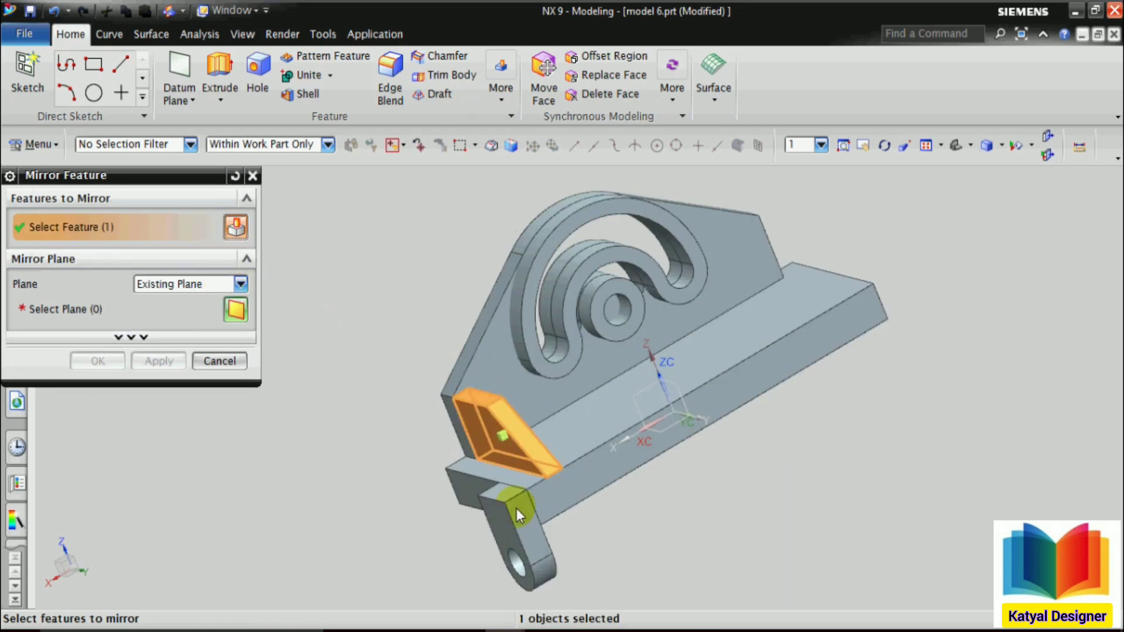
pyautogui.click(532, 544)
pyautogui.click(79, 309)
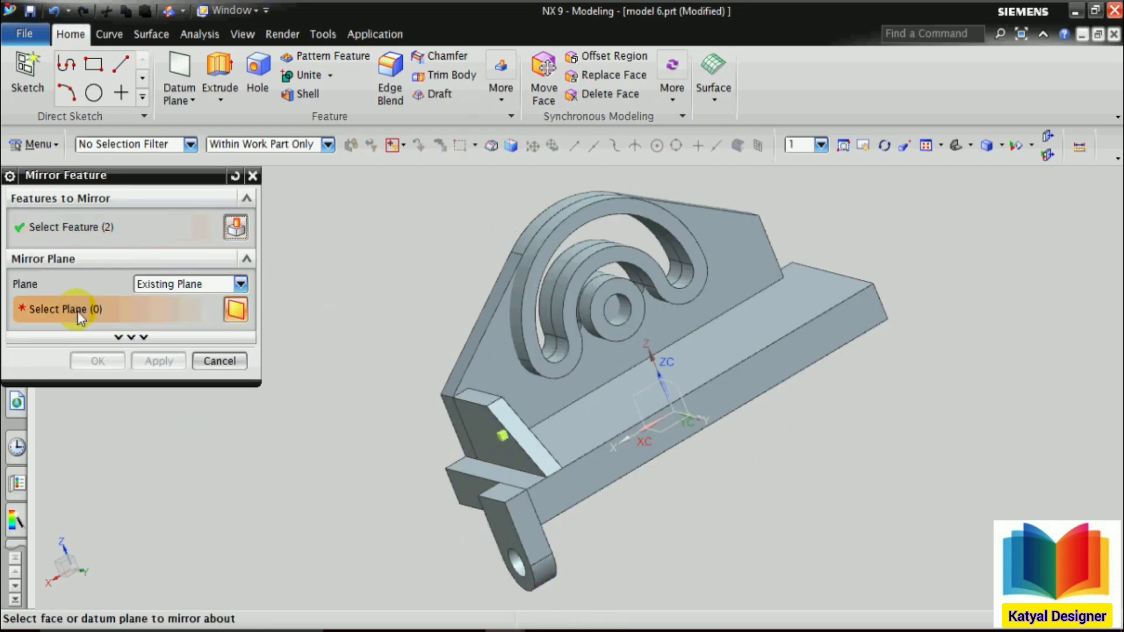
pyautogui.moveTo(719, 499); pyautogui.dragTo(742, 484, button='middle')
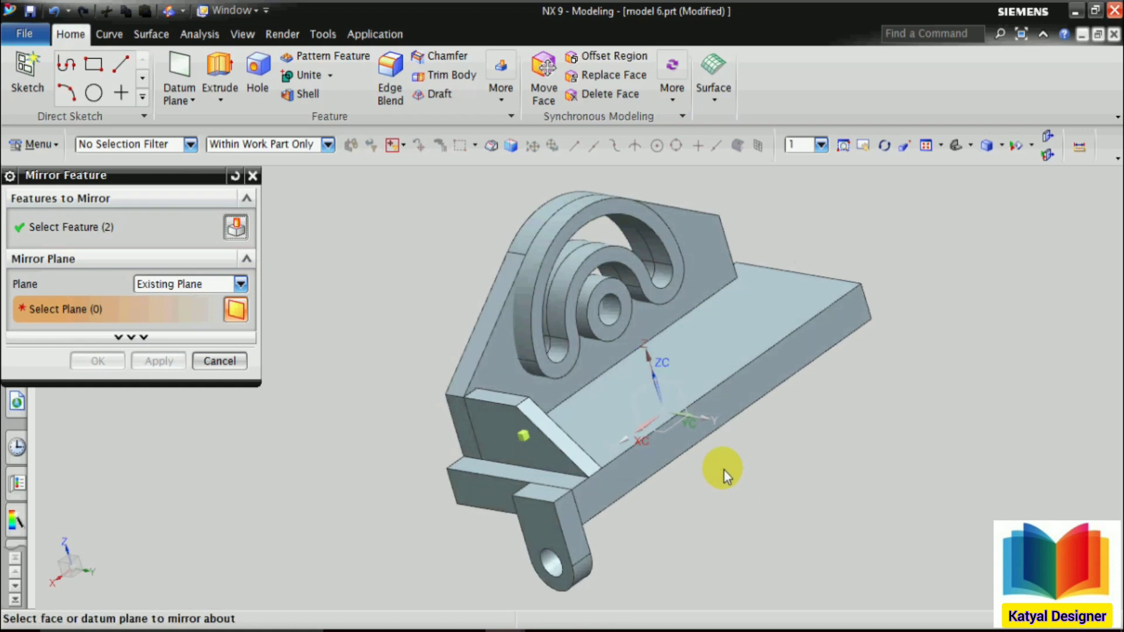
pyautogui.click(681, 391)
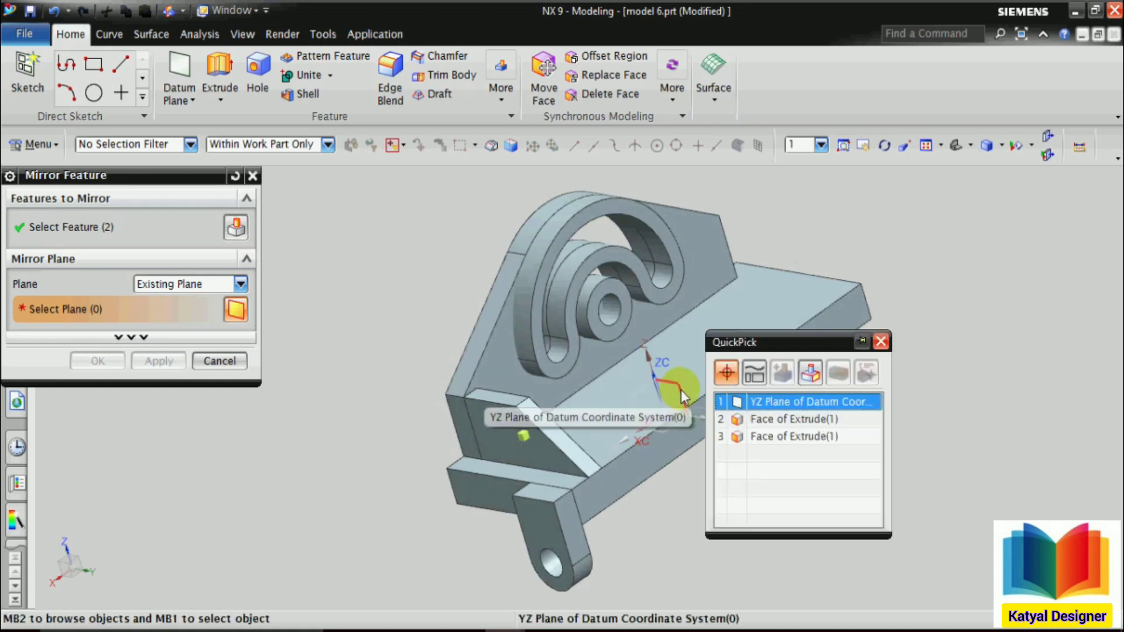
pyautogui.click(746, 400)
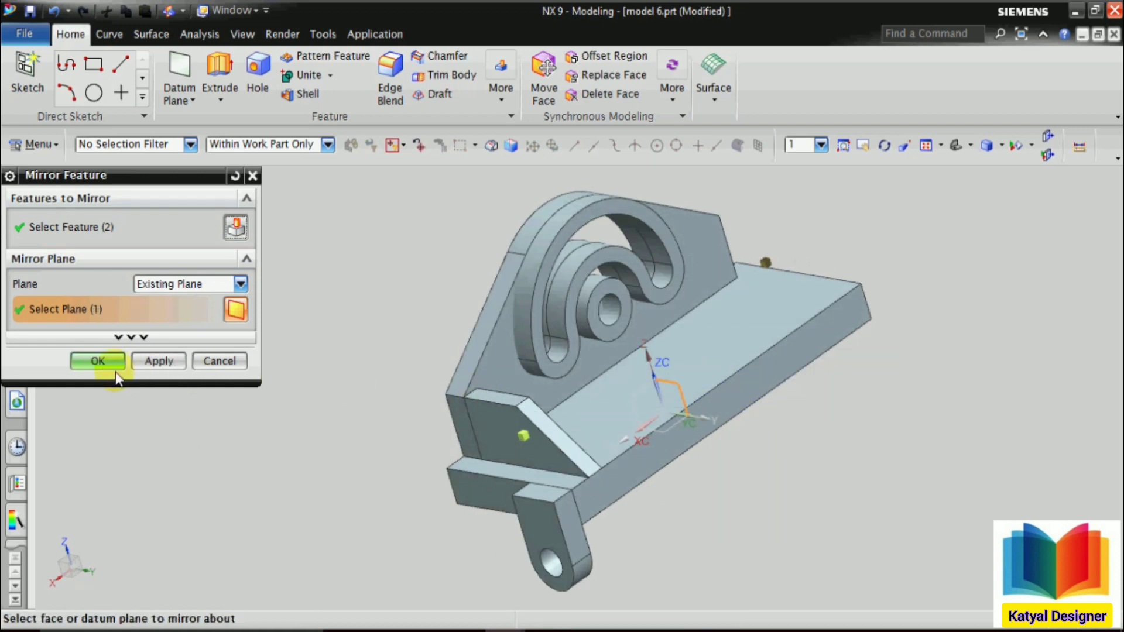
pyautogui.click(101, 362)
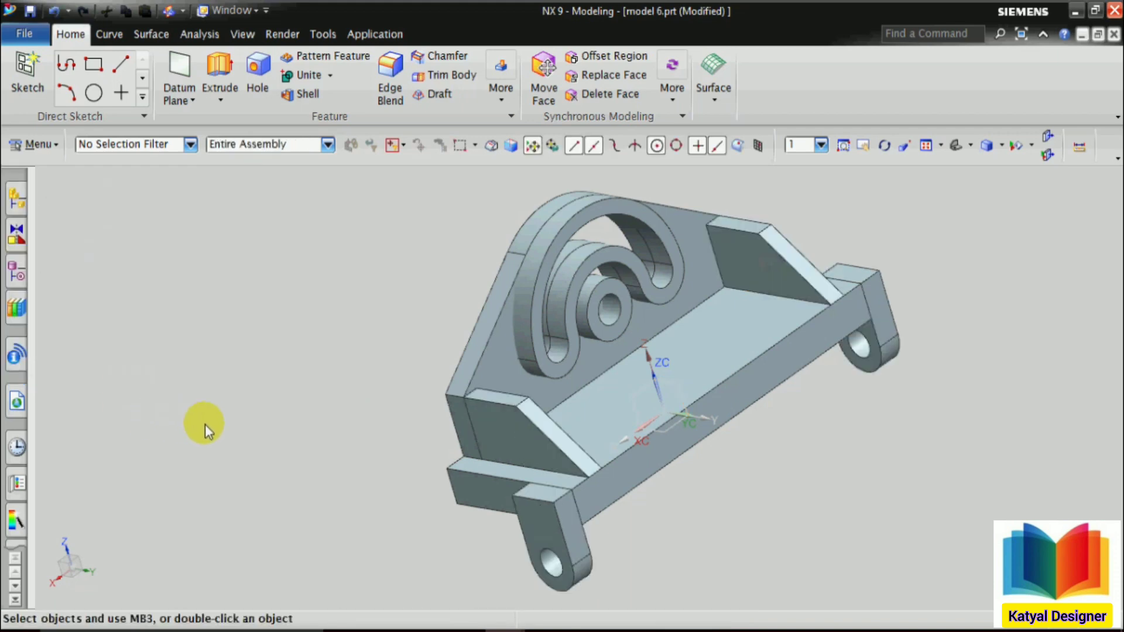
# Unite the base plate as target with the back plate, both side walls and both lugs as tool bodies.
pyautogui.moveTo(205, 424); pyautogui.dragTo(208, 379, button='middle')
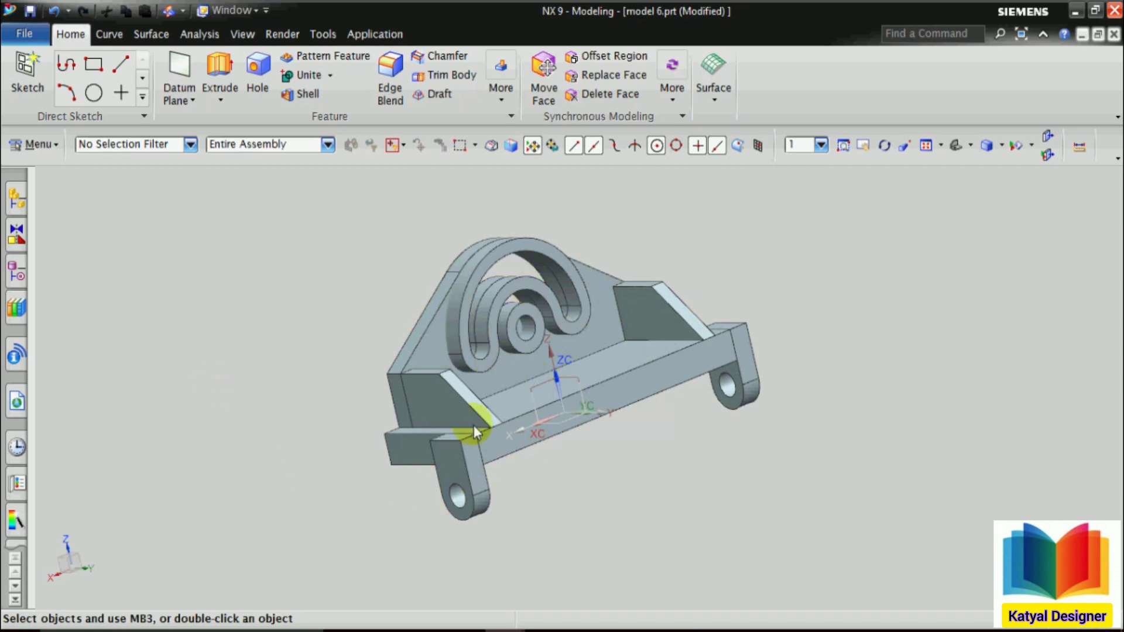
pyautogui.click(301, 76)
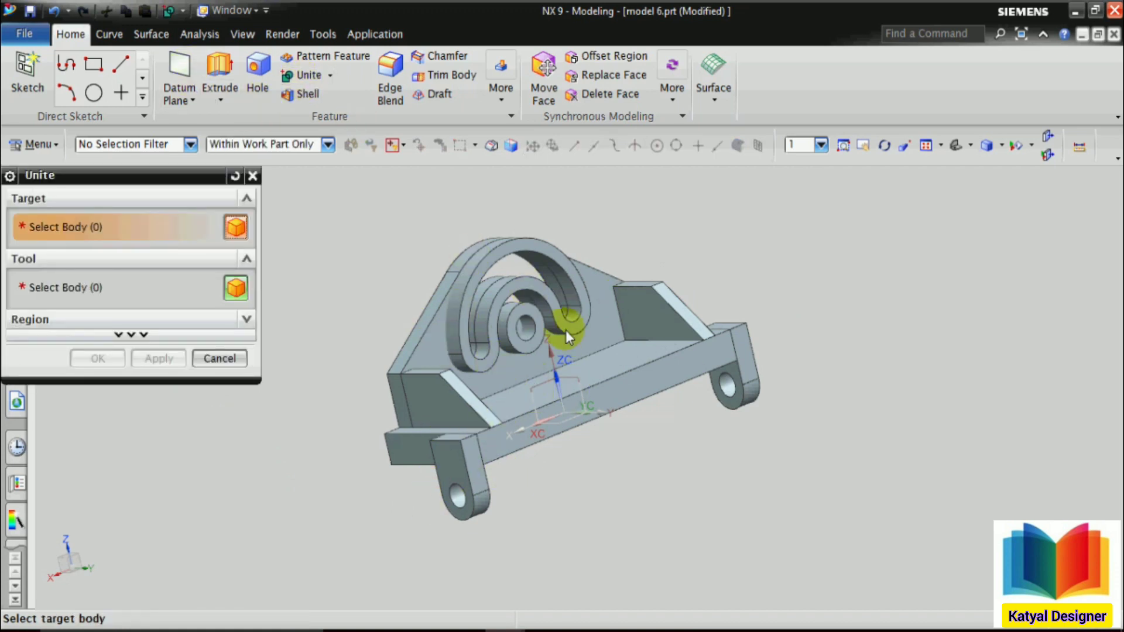
pyautogui.click(600, 400)
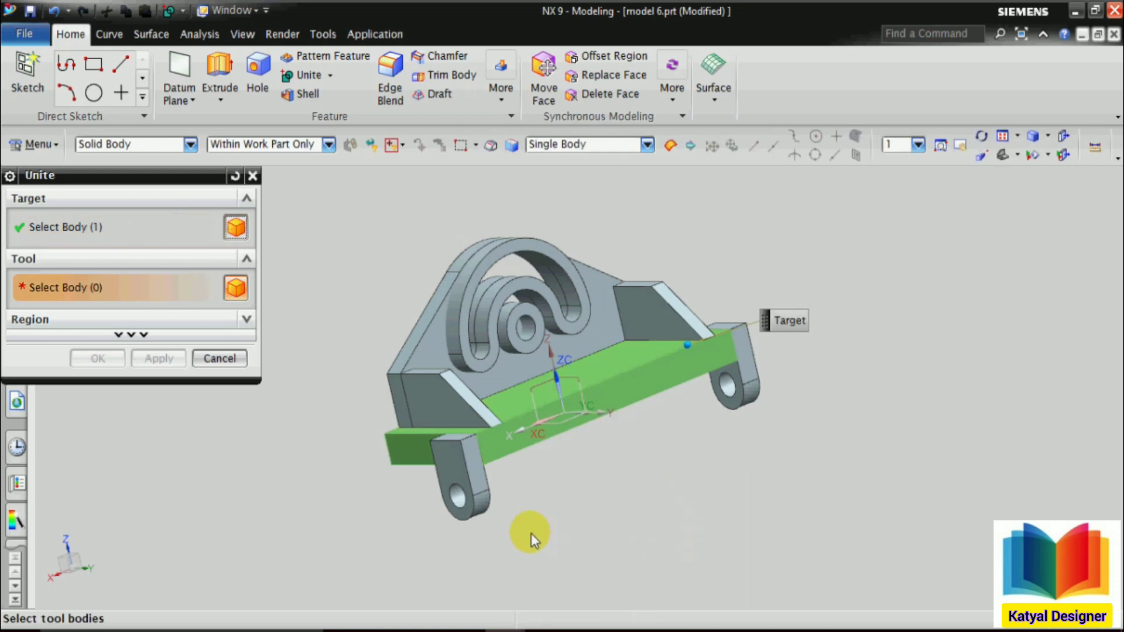
pyautogui.click(476, 470)
pyautogui.click(421, 393)
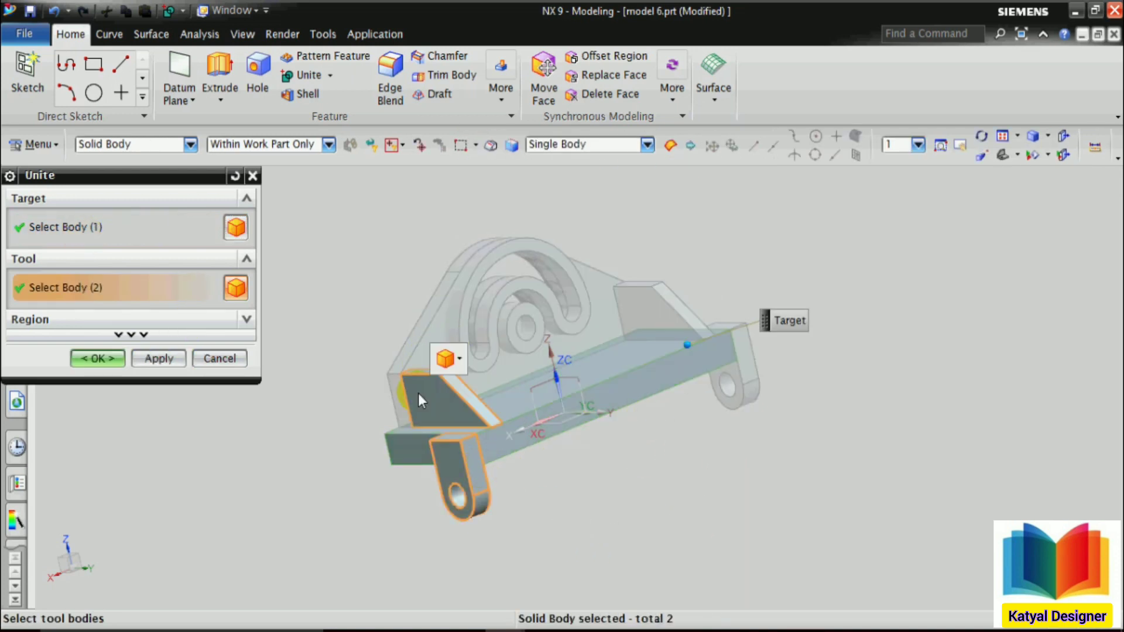
pyautogui.click(438, 322)
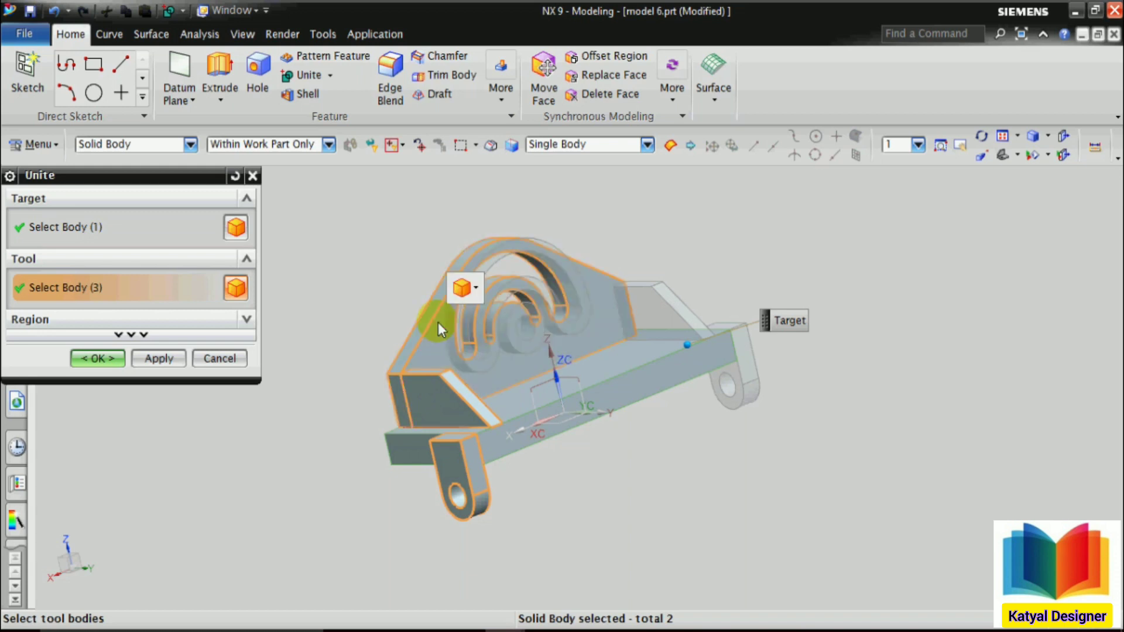
pyautogui.click(667, 309)
pyautogui.click(755, 374)
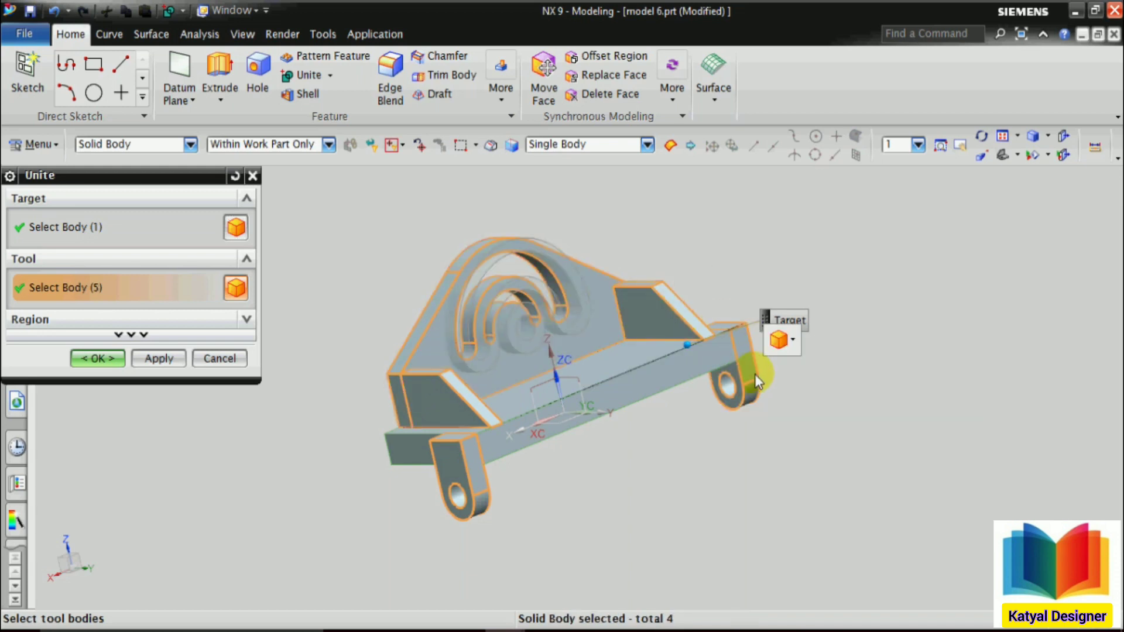
pyautogui.click(80, 359)
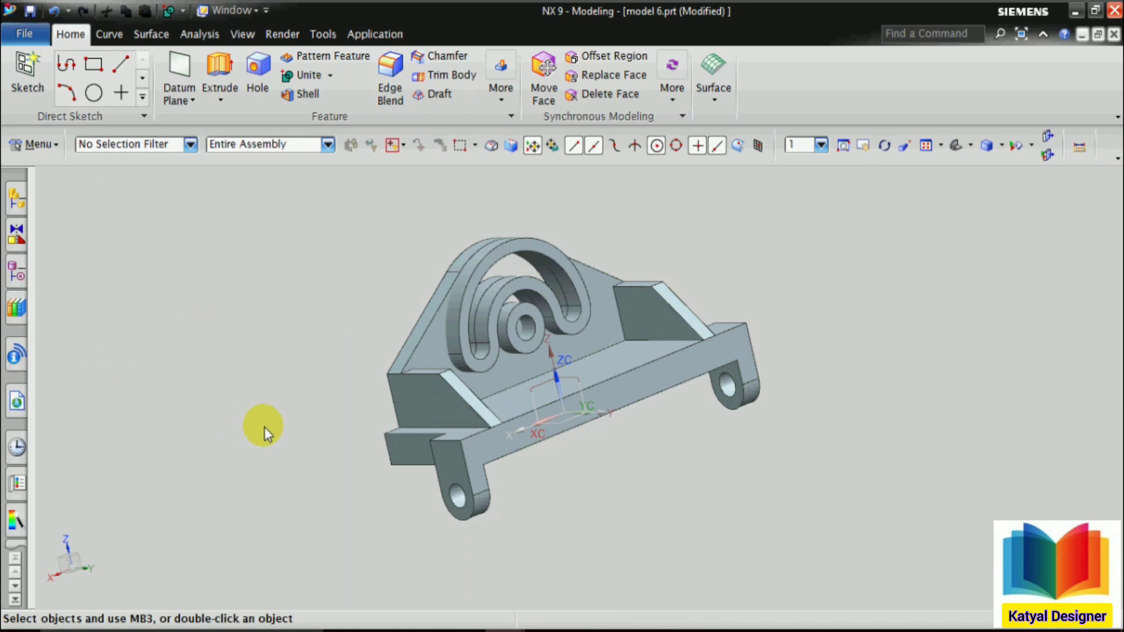
pyautogui.moveTo(264, 427); pyautogui.dragTo(385, 435, button='middle')
pyautogui.scroll(-2, 573, 470)
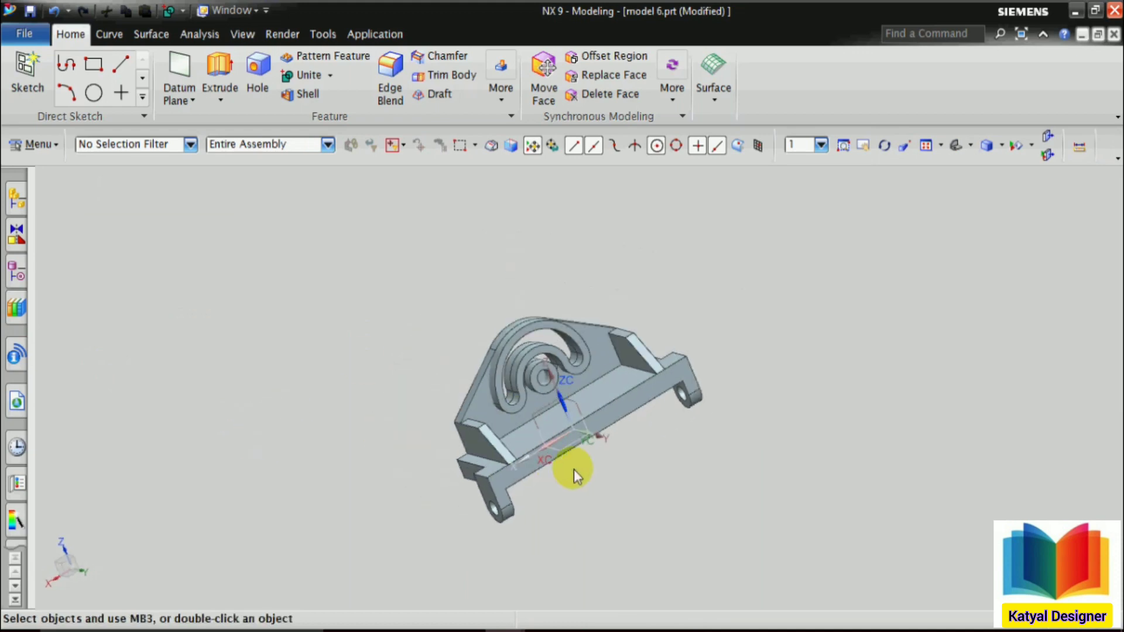